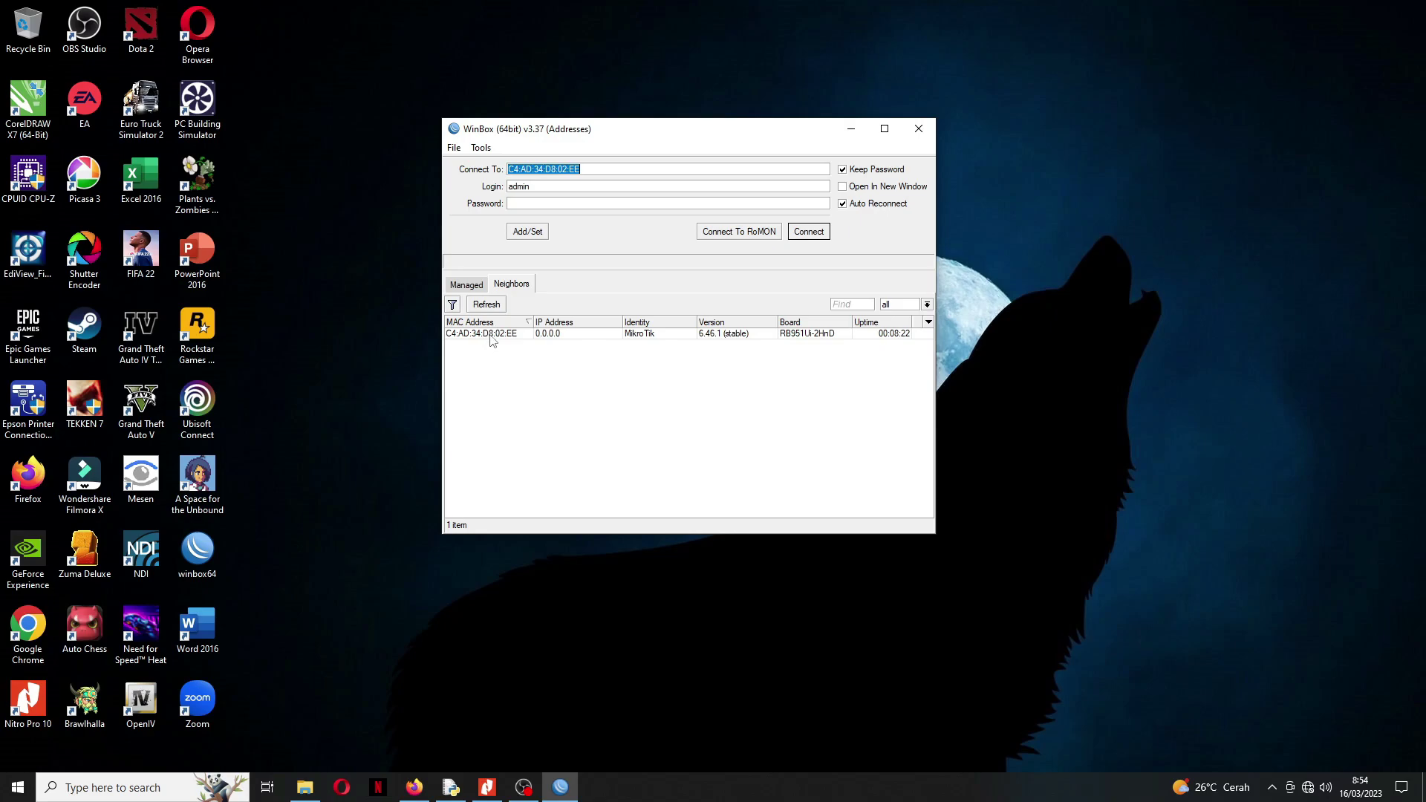
# Step: Connect to the discovered MikroTik RB951Ui-2HnD by its MAC address with the admin login and maximize the session window
pyautogui.click(490, 336)
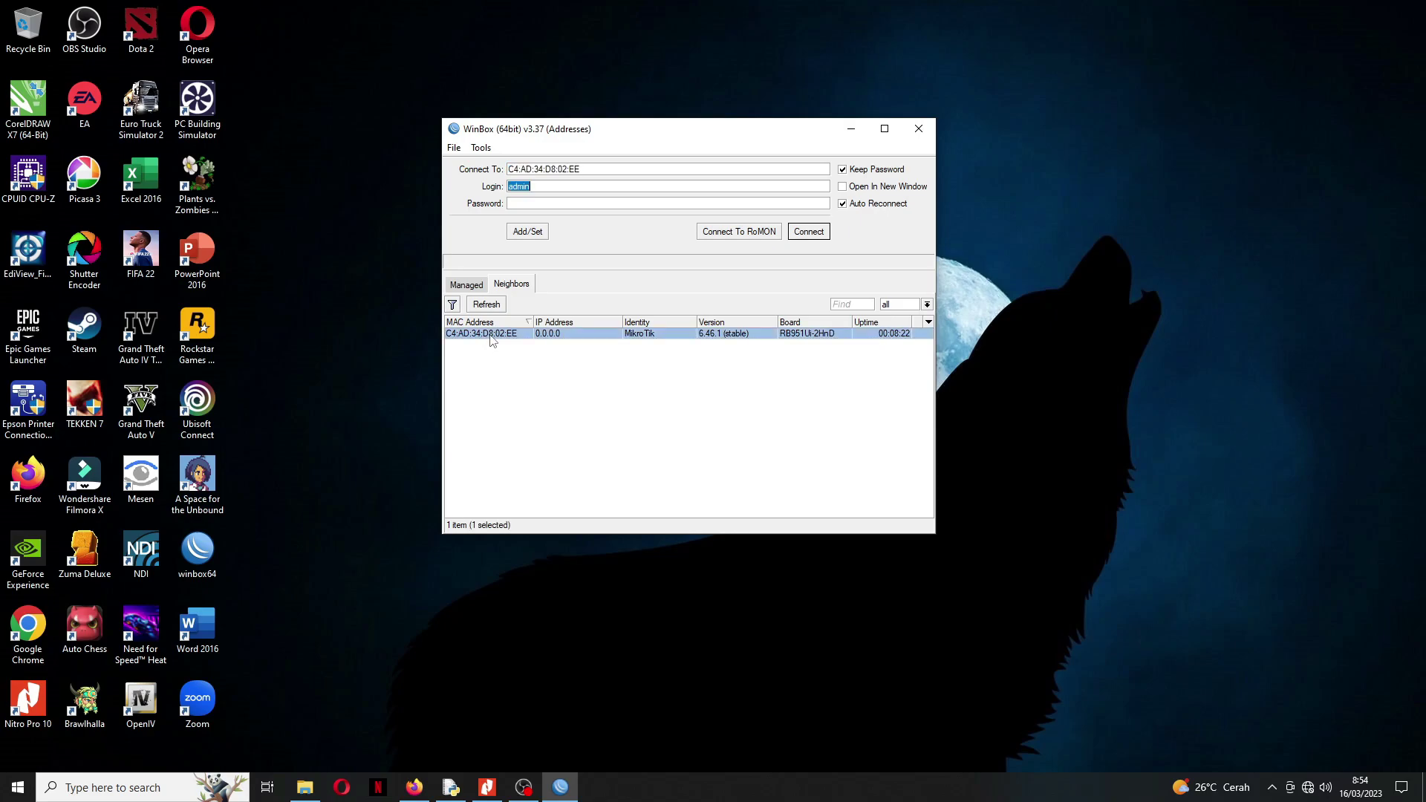
pyautogui.click(539, 185)
pyautogui.click(466, 334)
pyautogui.click(815, 233)
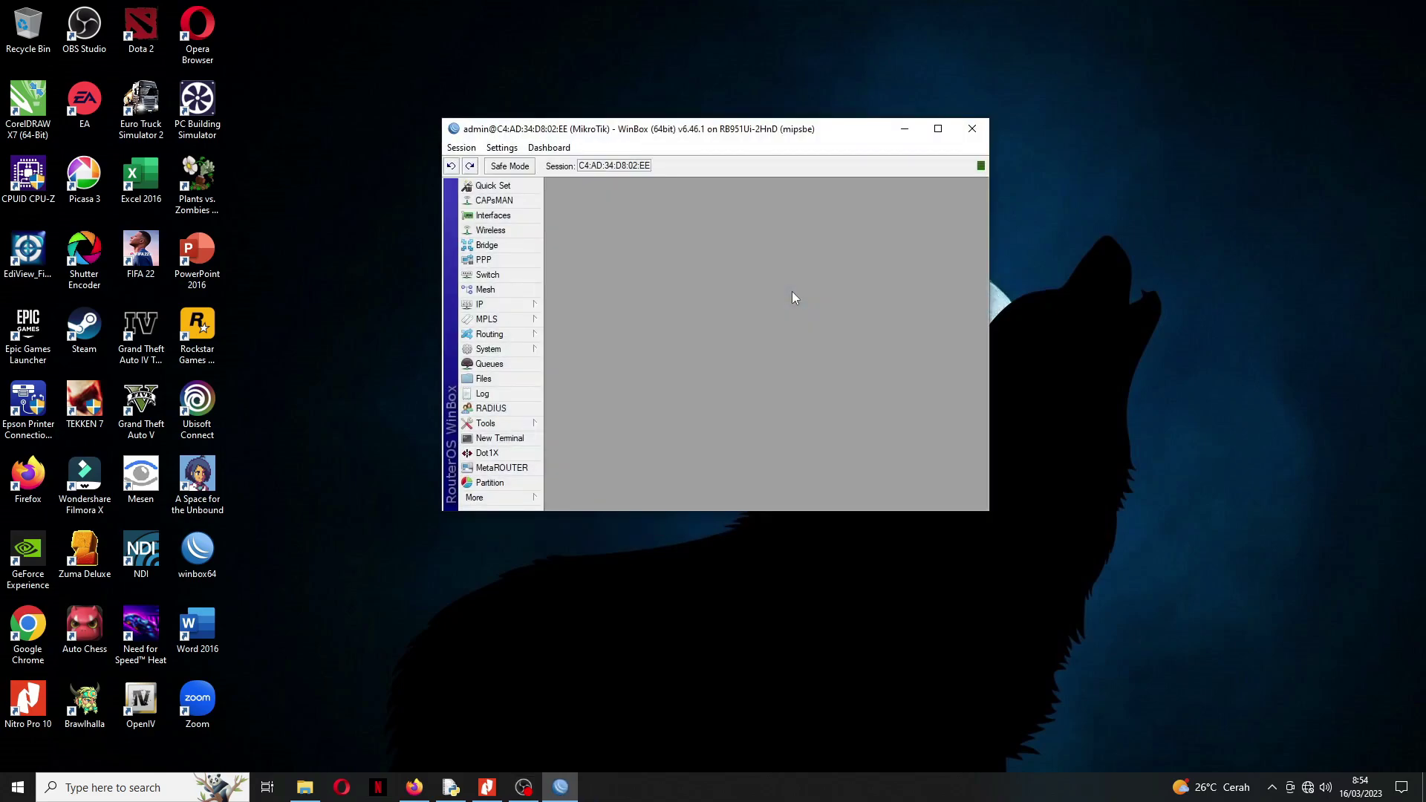
pyautogui.click(938, 128)
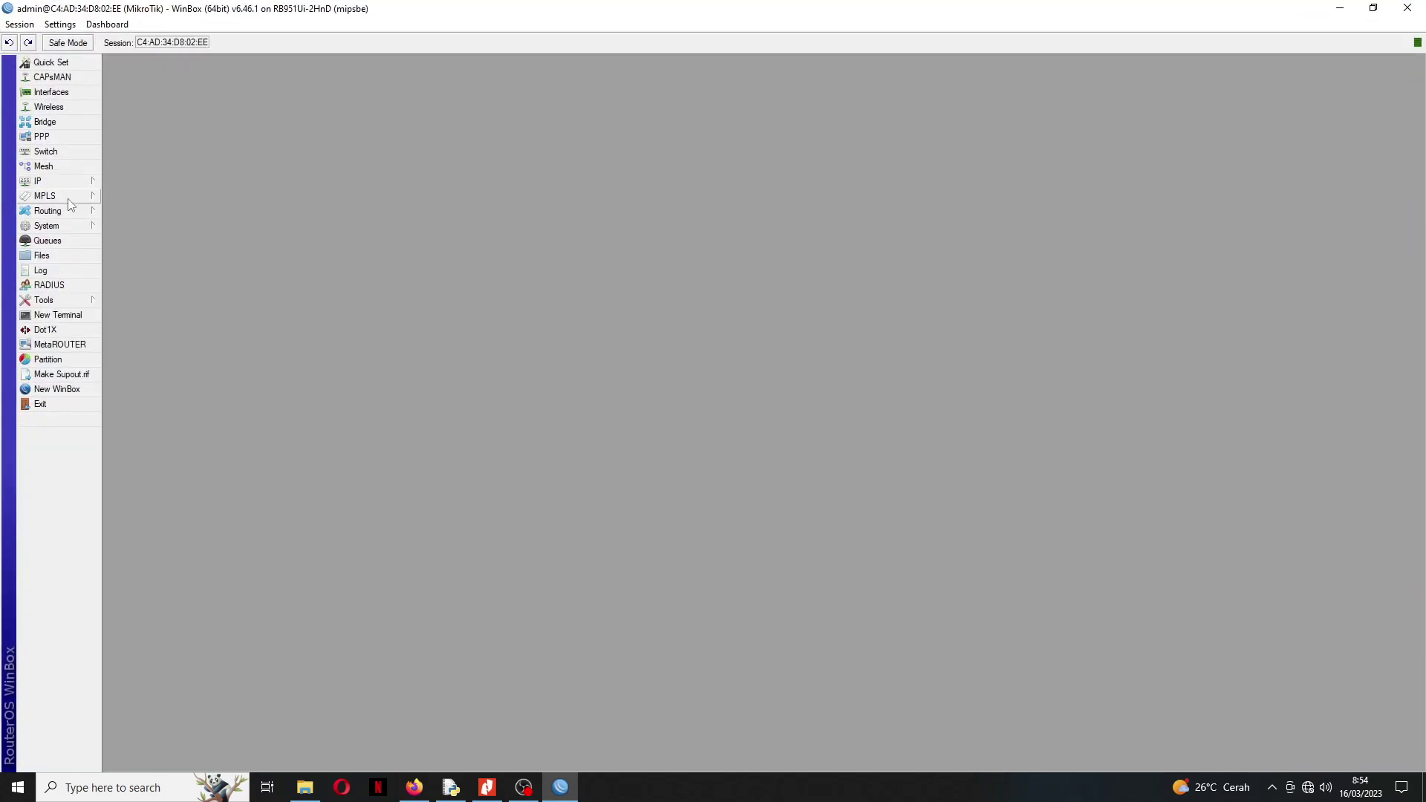
# Step: Review the router's system resources, including memory, CPU, storage, board name and version, and close the details
pyautogui.click(55, 226)
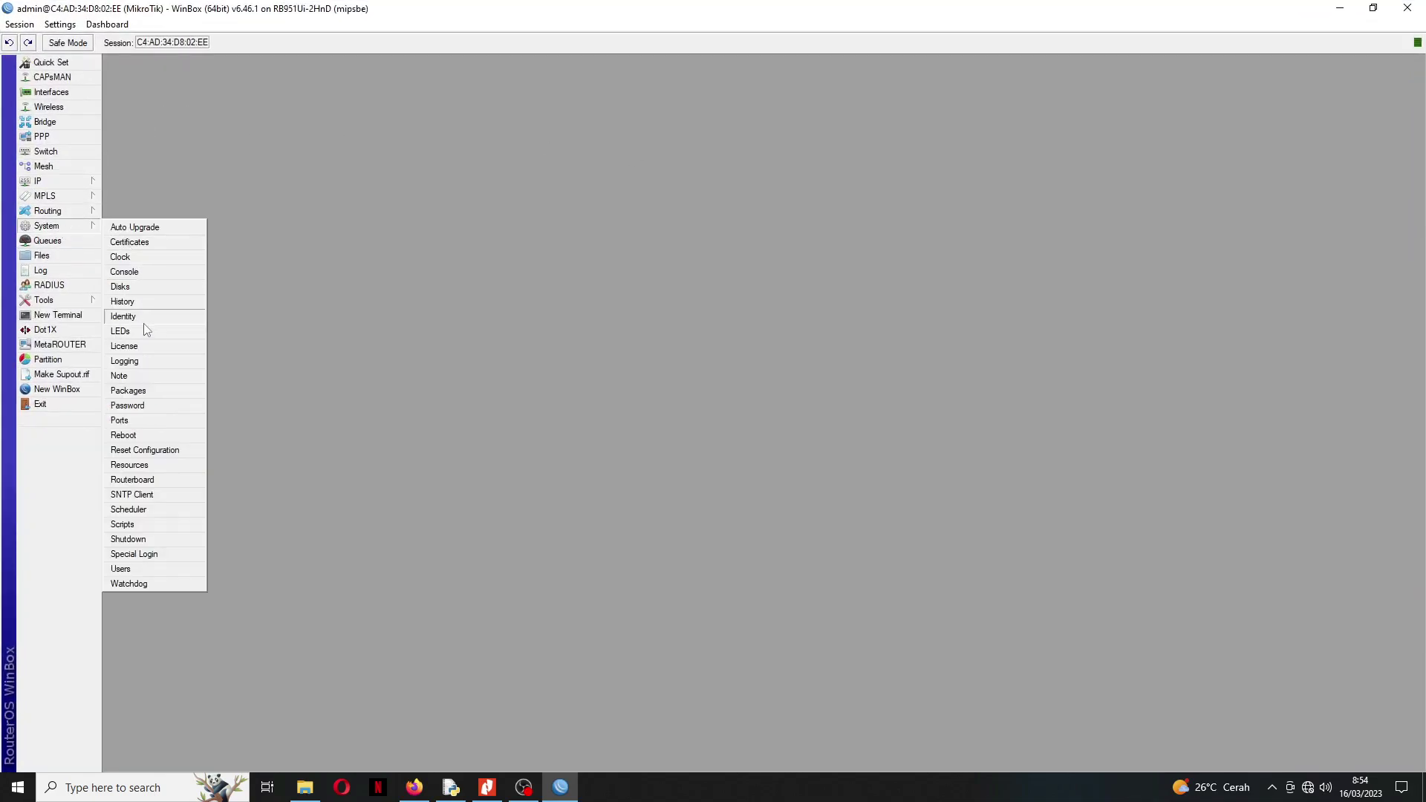
pyautogui.click(134, 466)
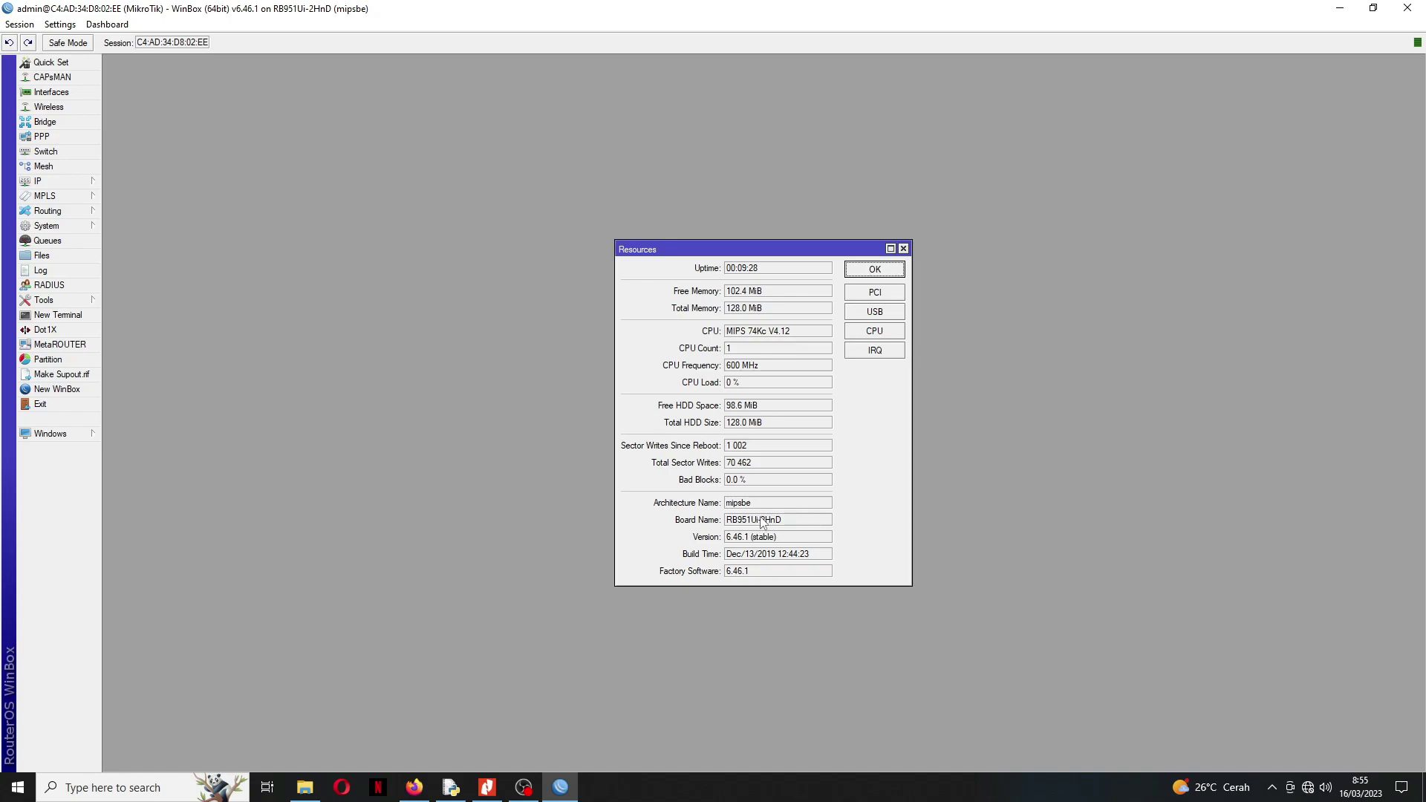
pyautogui.click(903, 248)
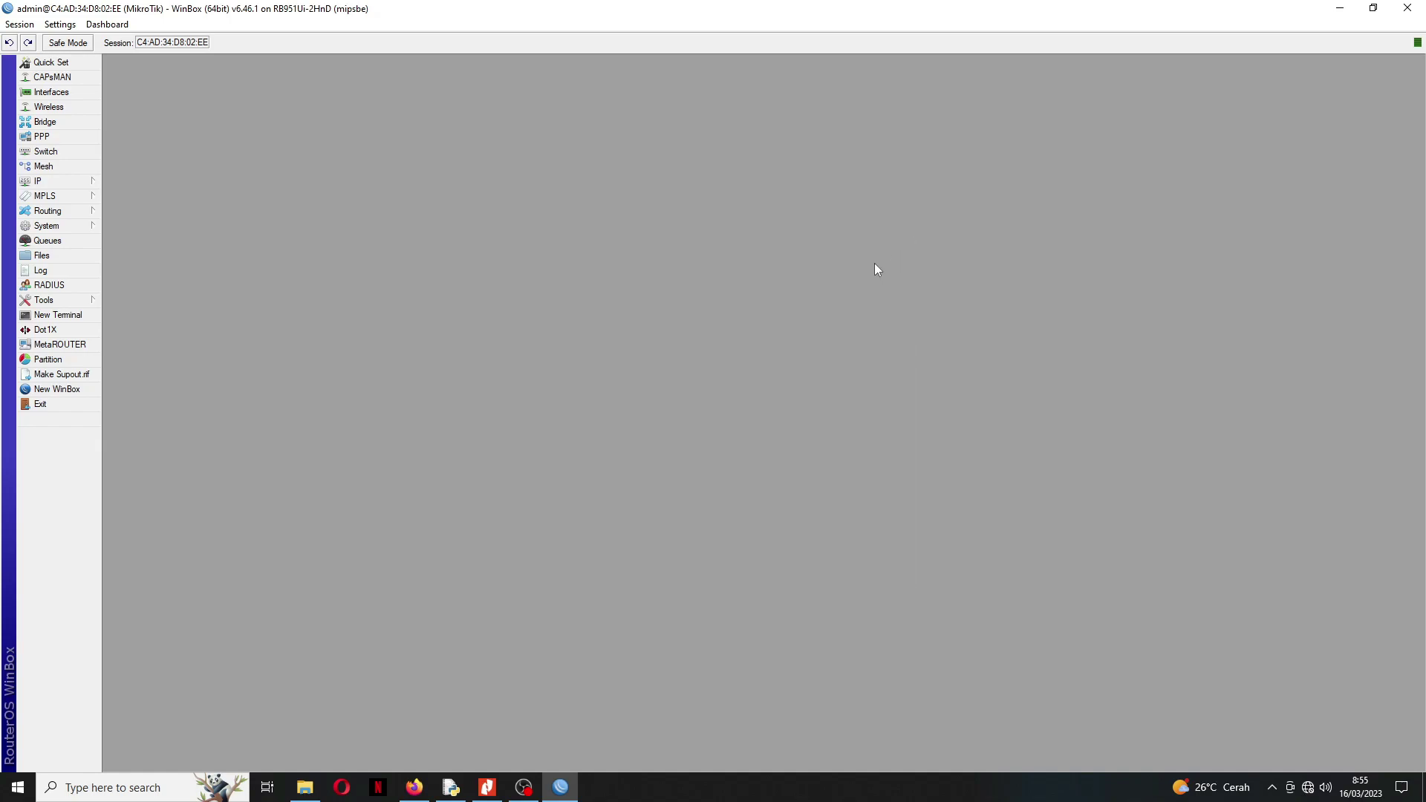
pyautogui.hotkey('alt', 'Tab')
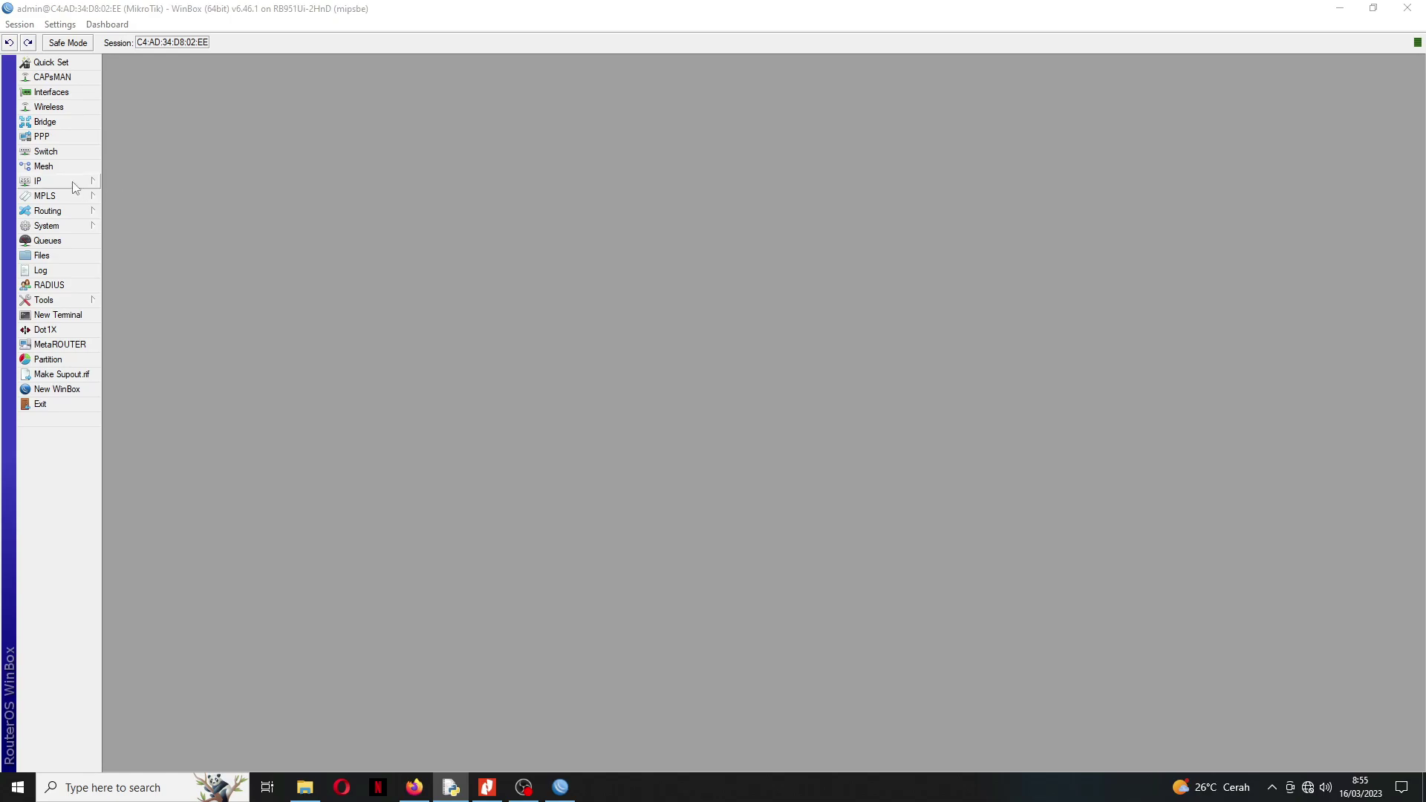
pyautogui.click(62, 227)
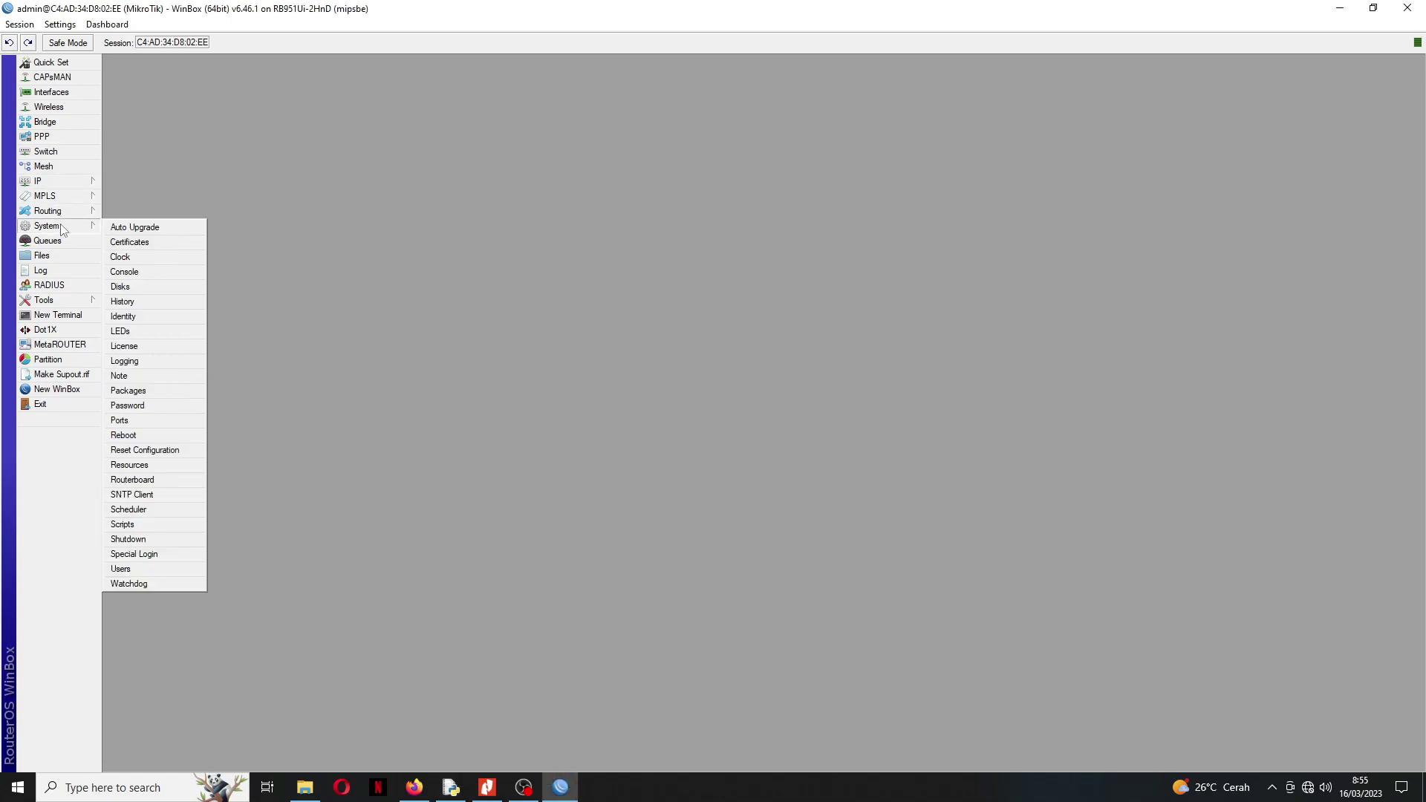
pyautogui.click(156, 406)
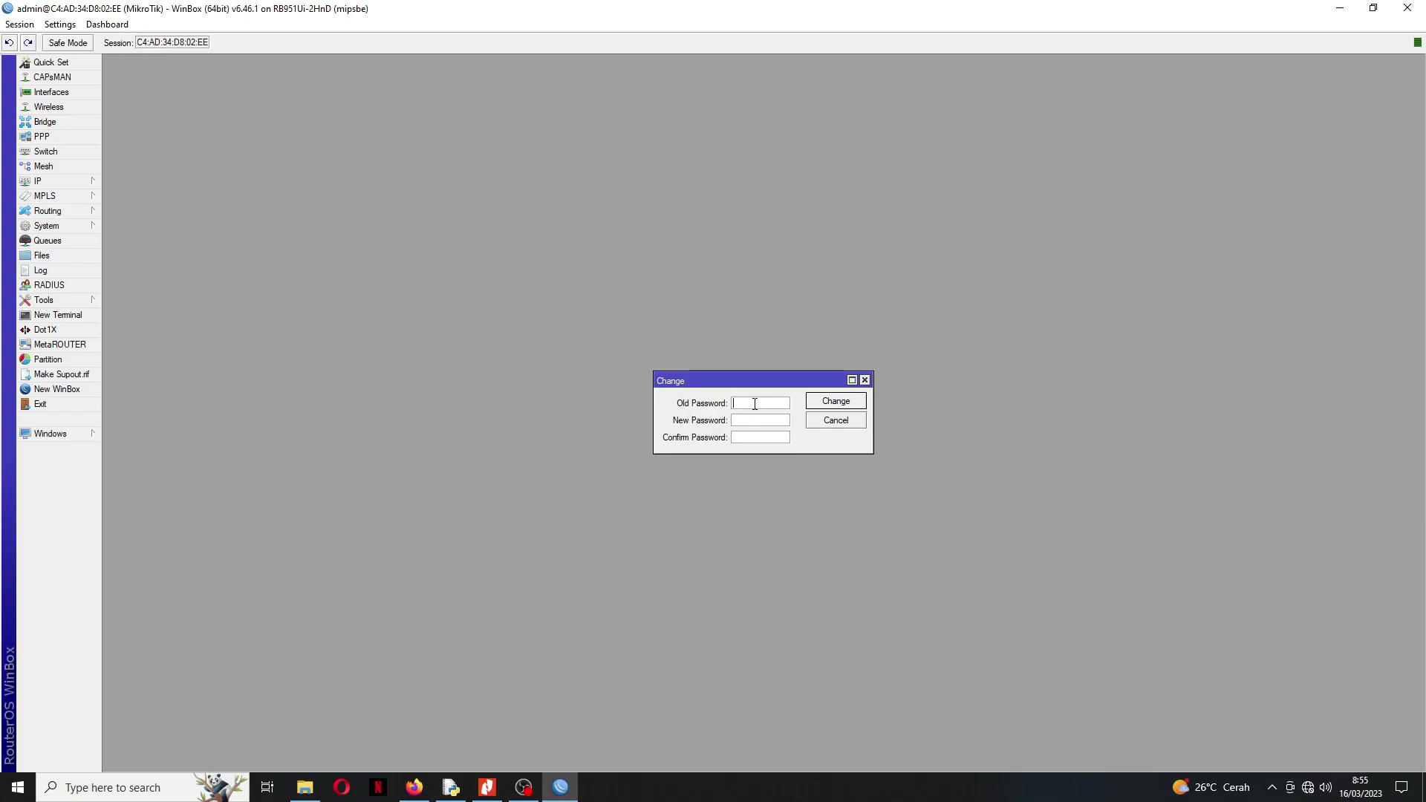
pyautogui.click(865, 381)
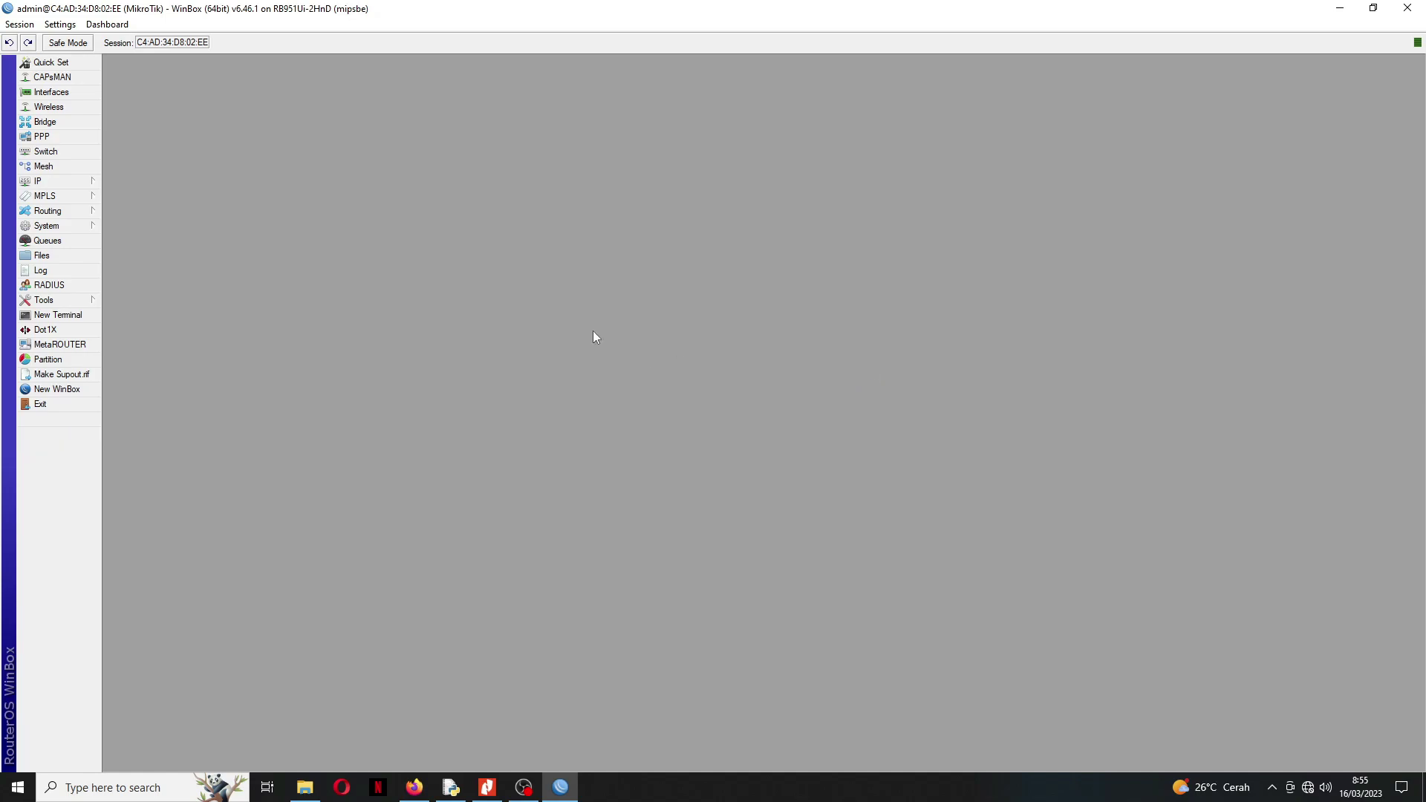
# Step: Check the admin account's properties in the router's user list and close the list
pyautogui.click(52, 226)
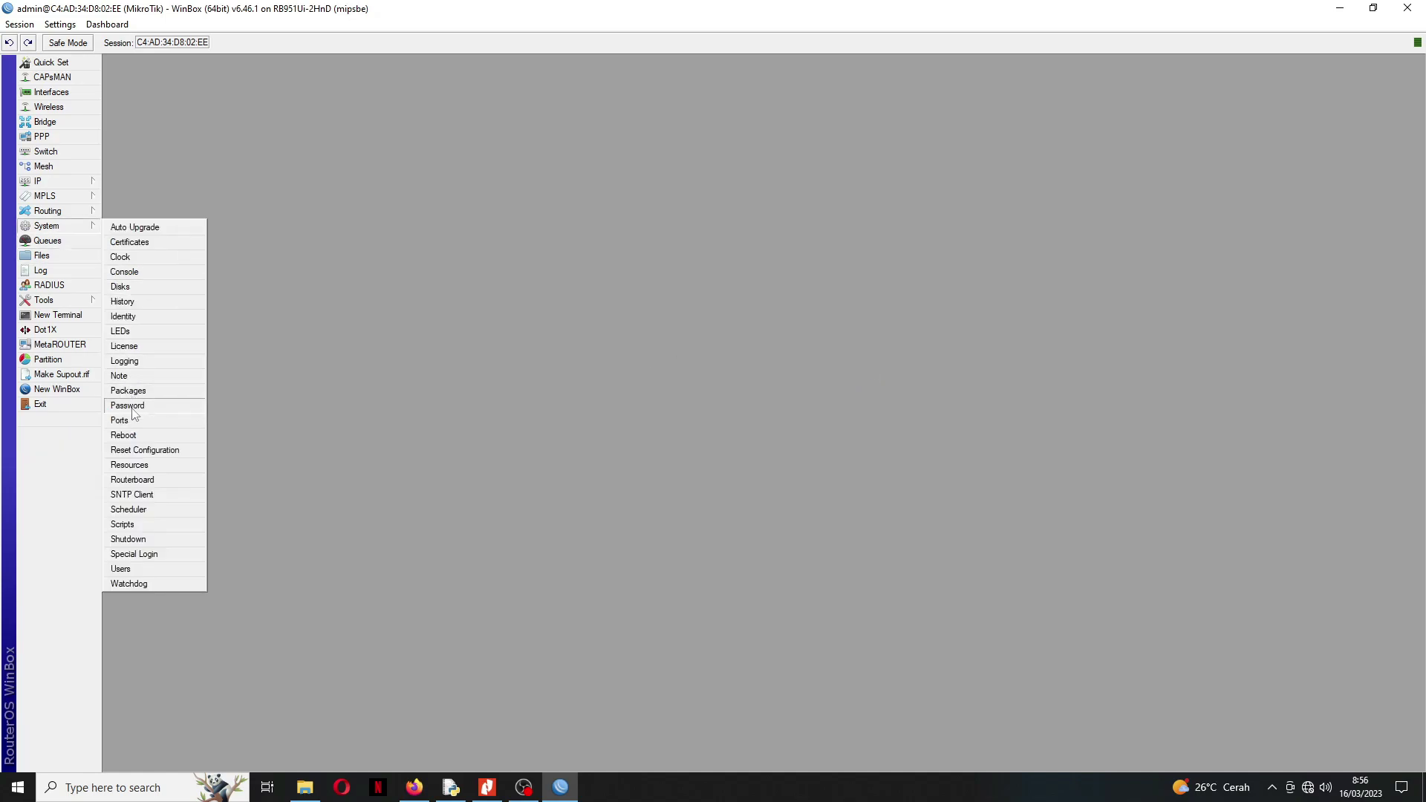
pyautogui.click(130, 568)
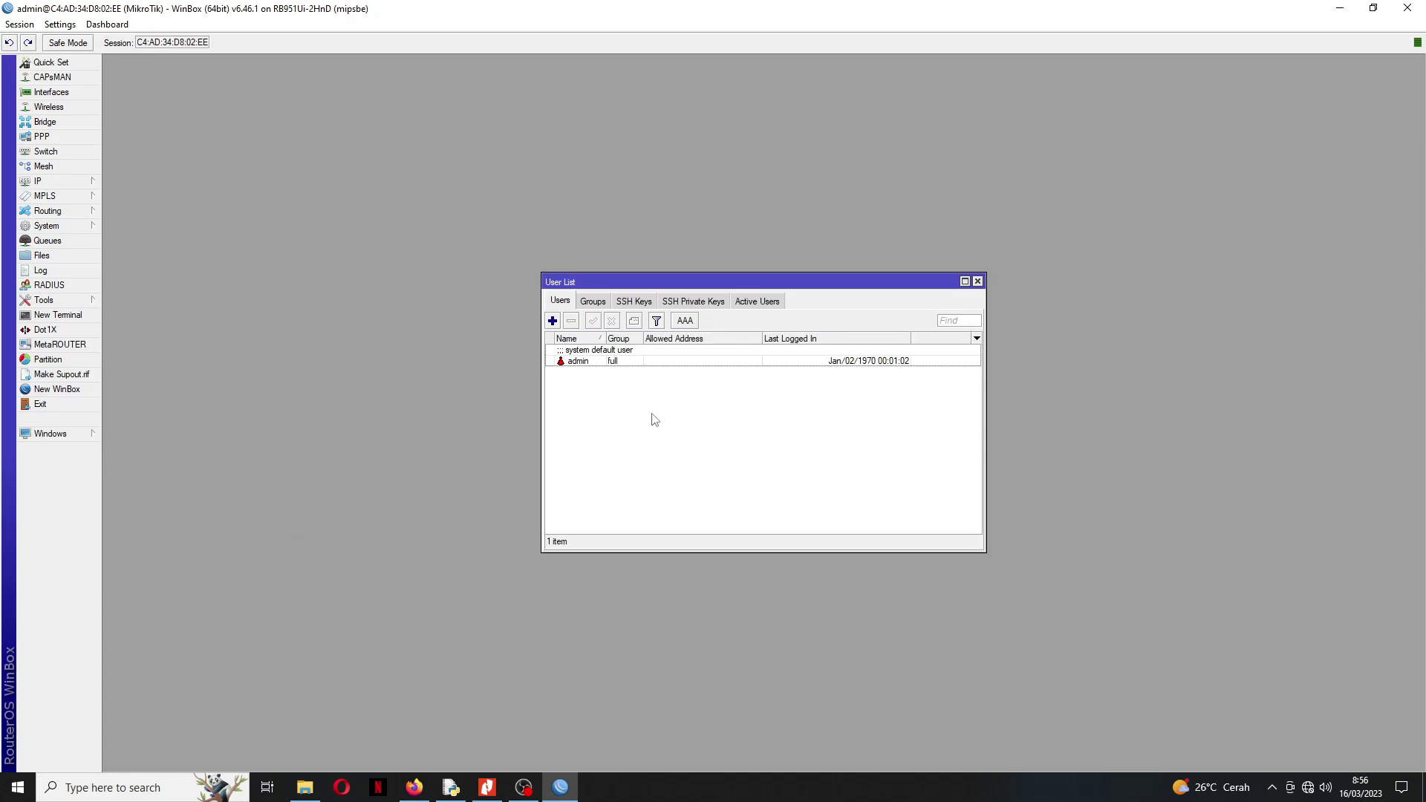
pyautogui.doubleClick(580, 363)
pyautogui.click(890, 322)
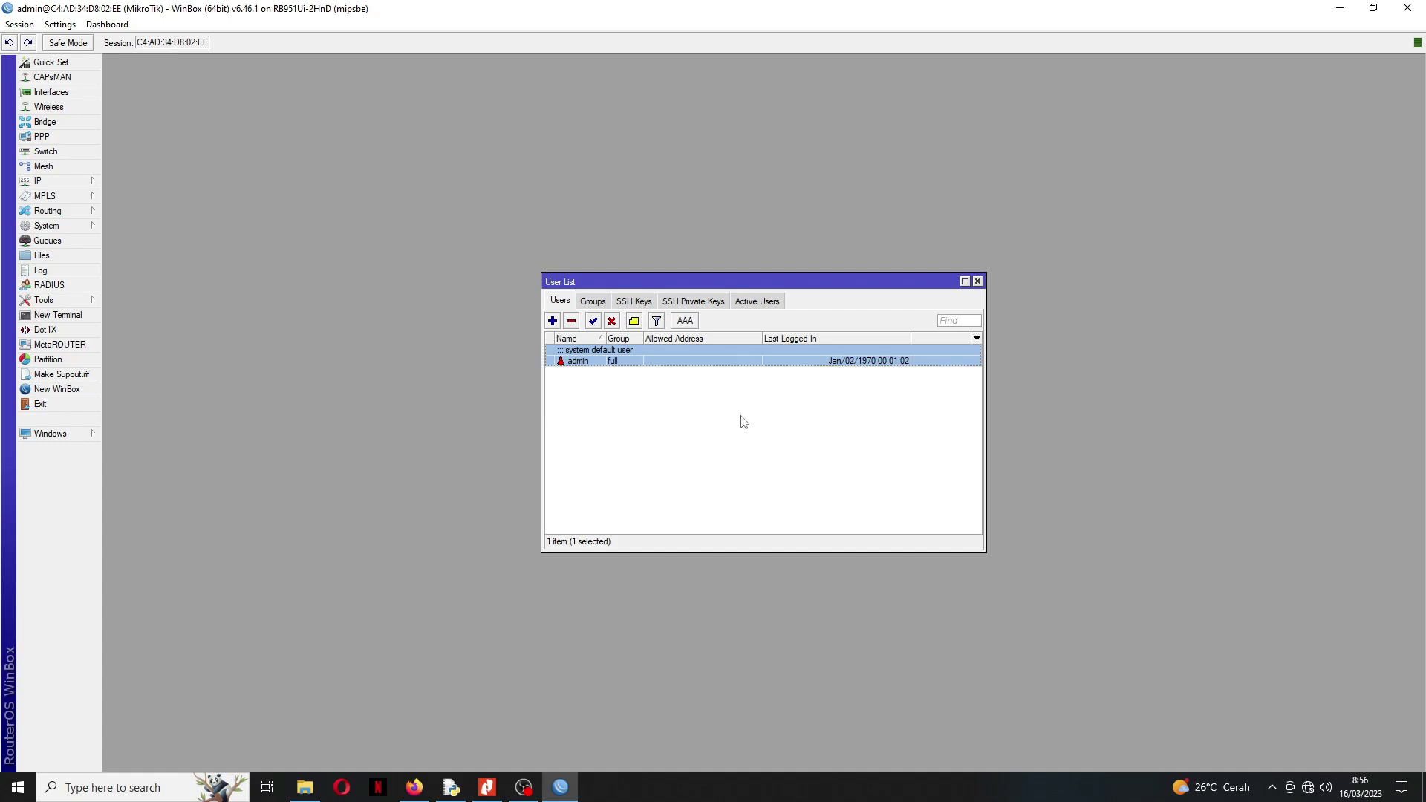
pyautogui.click(978, 282)
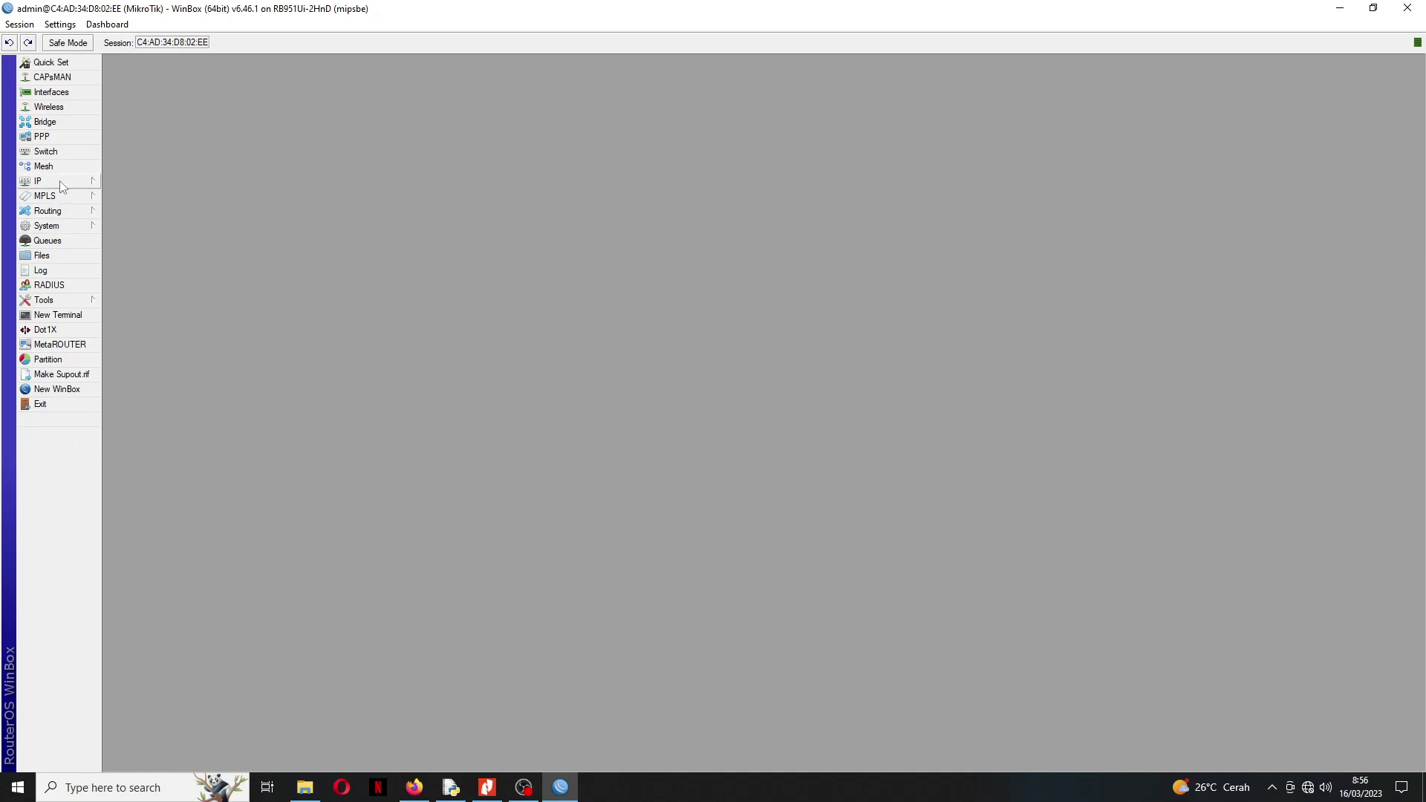
# Step: Enter a new password and its confirmation in the router's password change form, leaving the old password blank
pyautogui.click(46, 225)
pyautogui.click(145, 406)
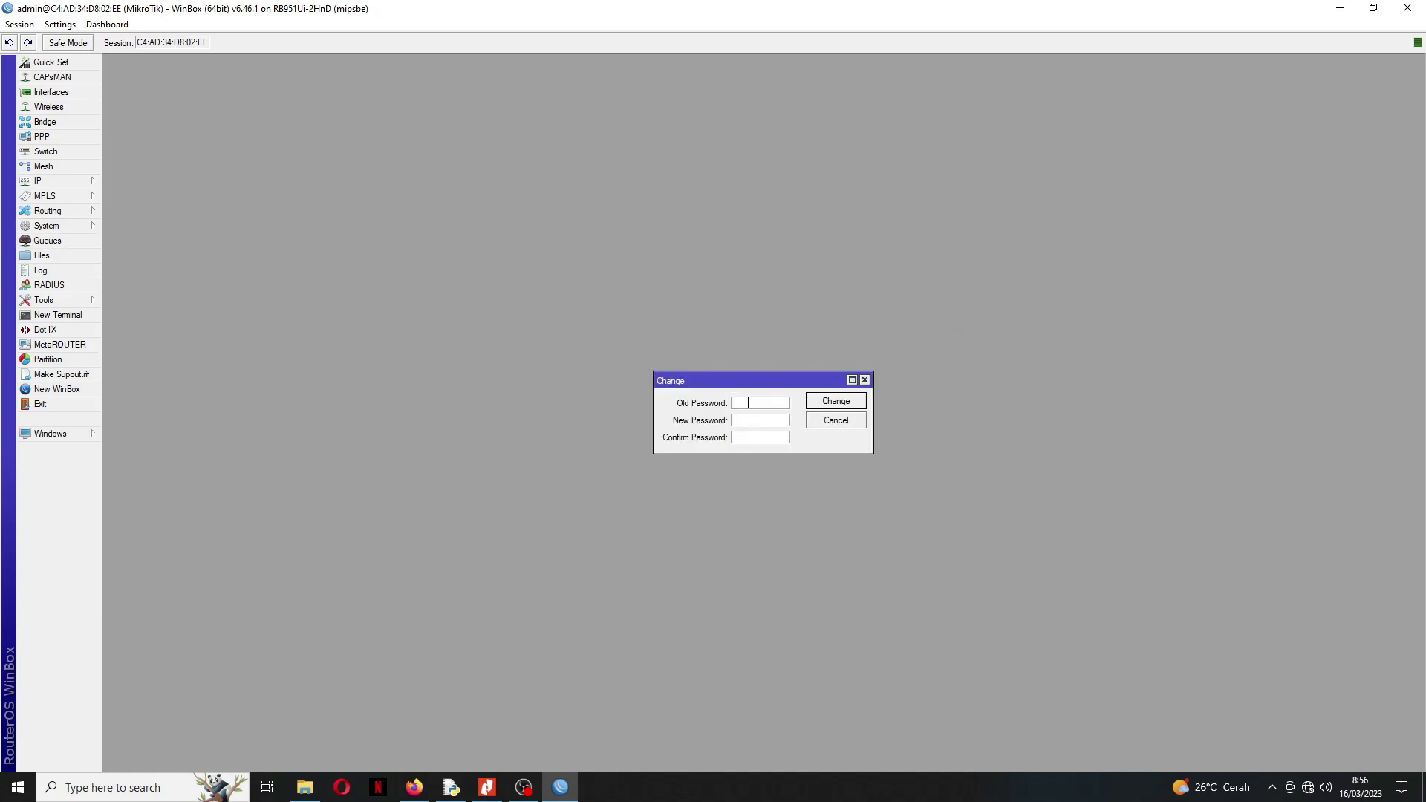
pyautogui.click(748, 419)
pyautogui.write('*****')
pyautogui.click(764, 438)
pyautogui.write('****')
pyautogui.moveTo(761, 380); pyautogui.dragTo(754, 364)
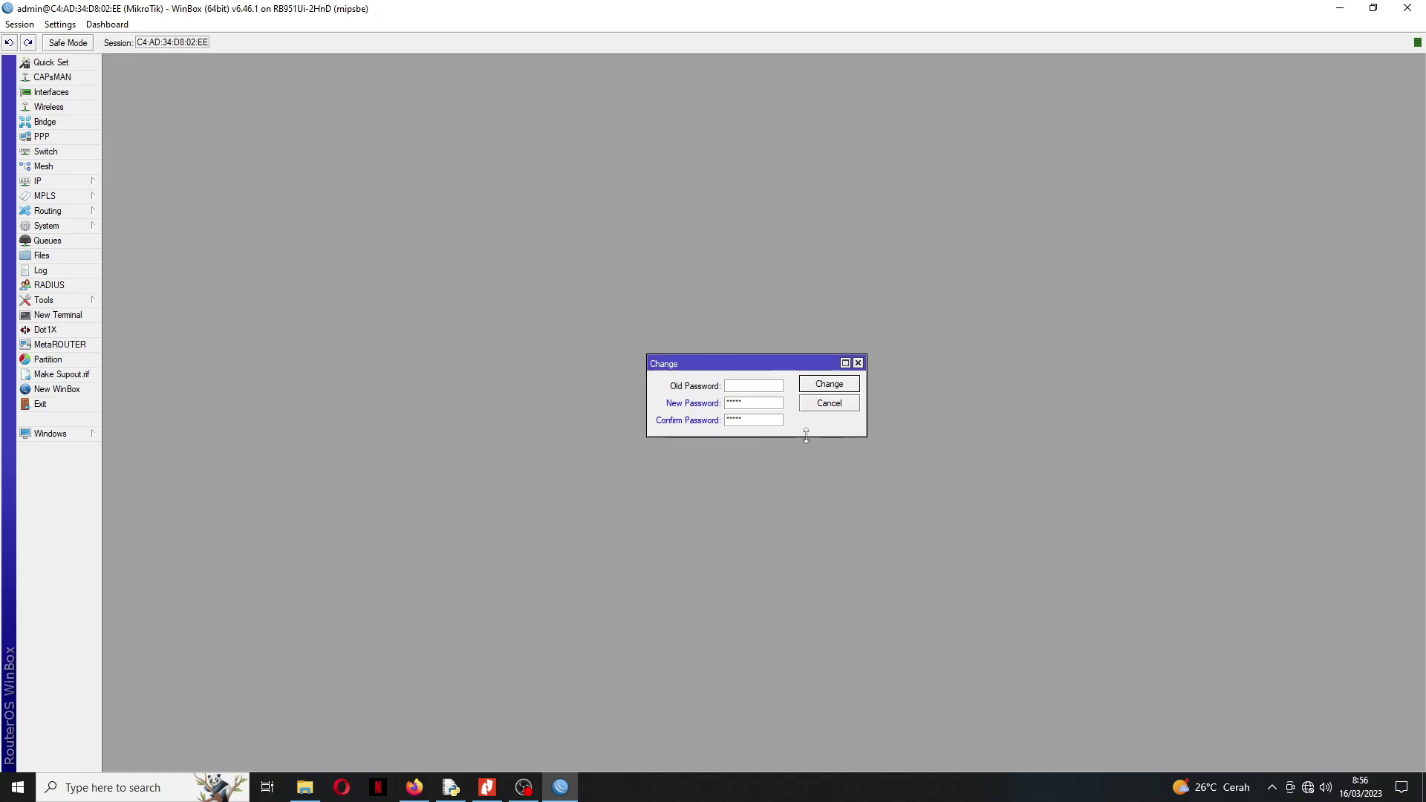
# Step: Switch the inline comments setting, and enter a test character in the new password field and erase it
pyautogui.click(58, 26)
pyautogui.click(59, 24)
pyautogui.click(89, 43)
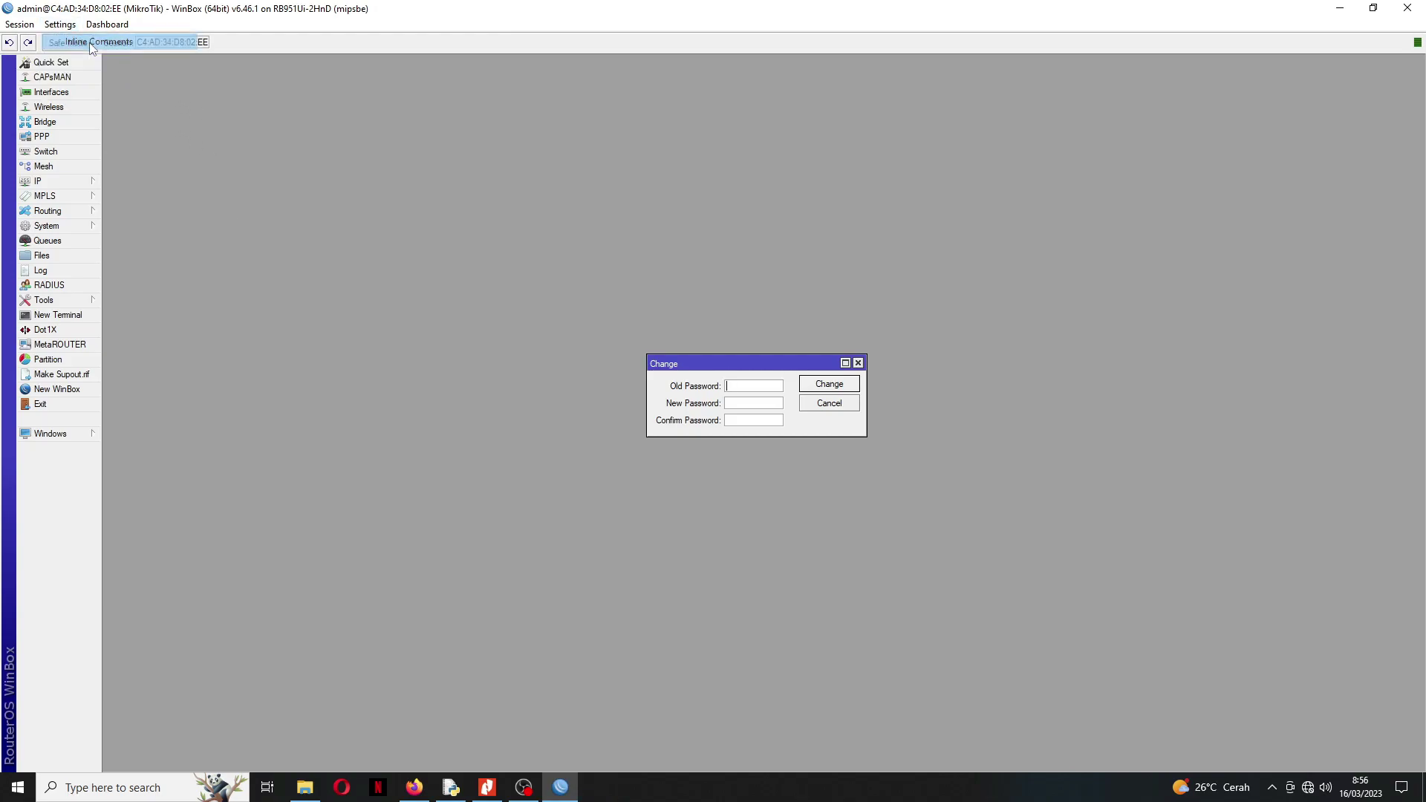
pyautogui.click(726, 404)
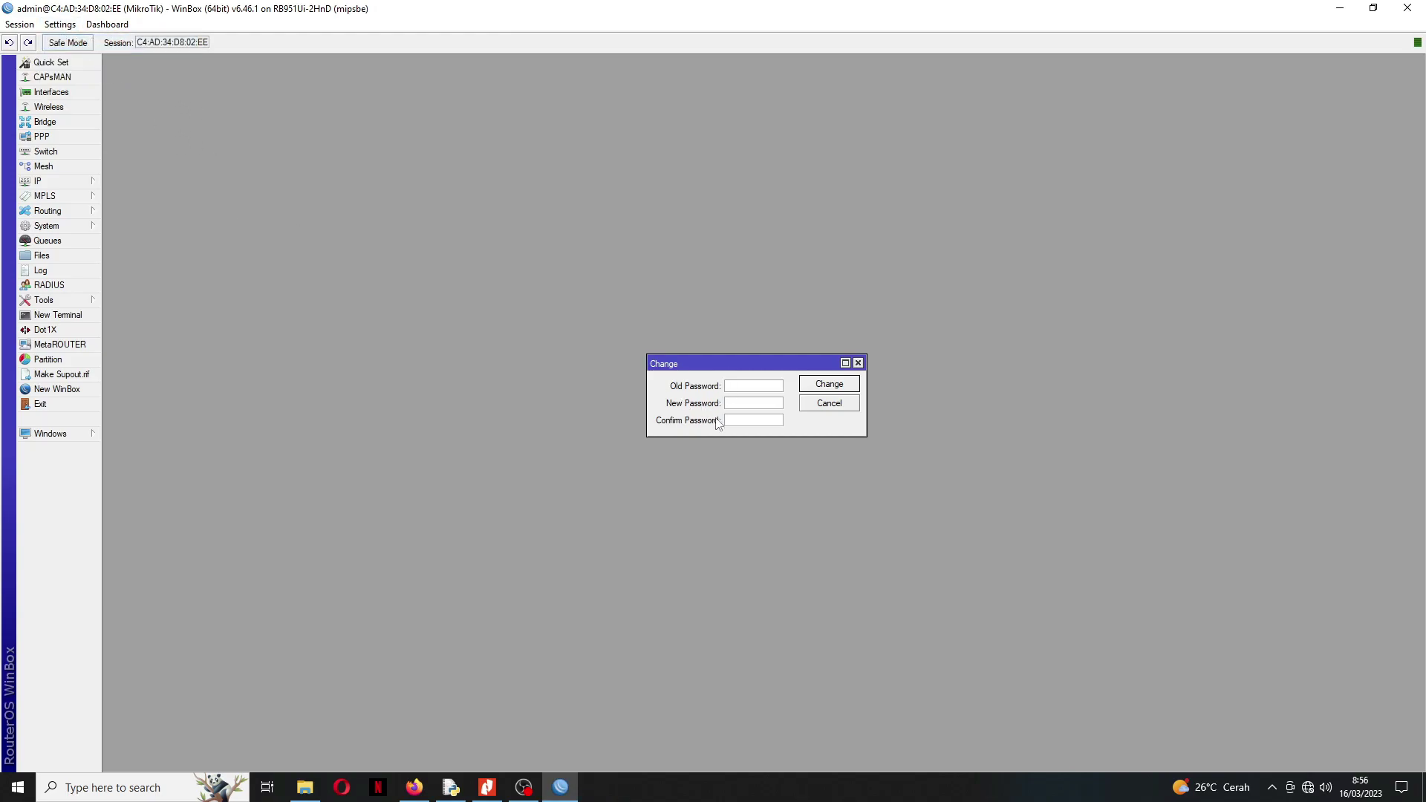
pyautogui.write('*')
pyautogui.press('BackSpace')
# Step: Switch the inline comments setting back, try a password in the new password field and cancel the form
pyautogui.click(61, 24)
pyautogui.click(57, 42)
pyautogui.click(61, 25)
pyautogui.click(71, 57)
pyautogui.write('****')
pyautogui.click(805, 403)
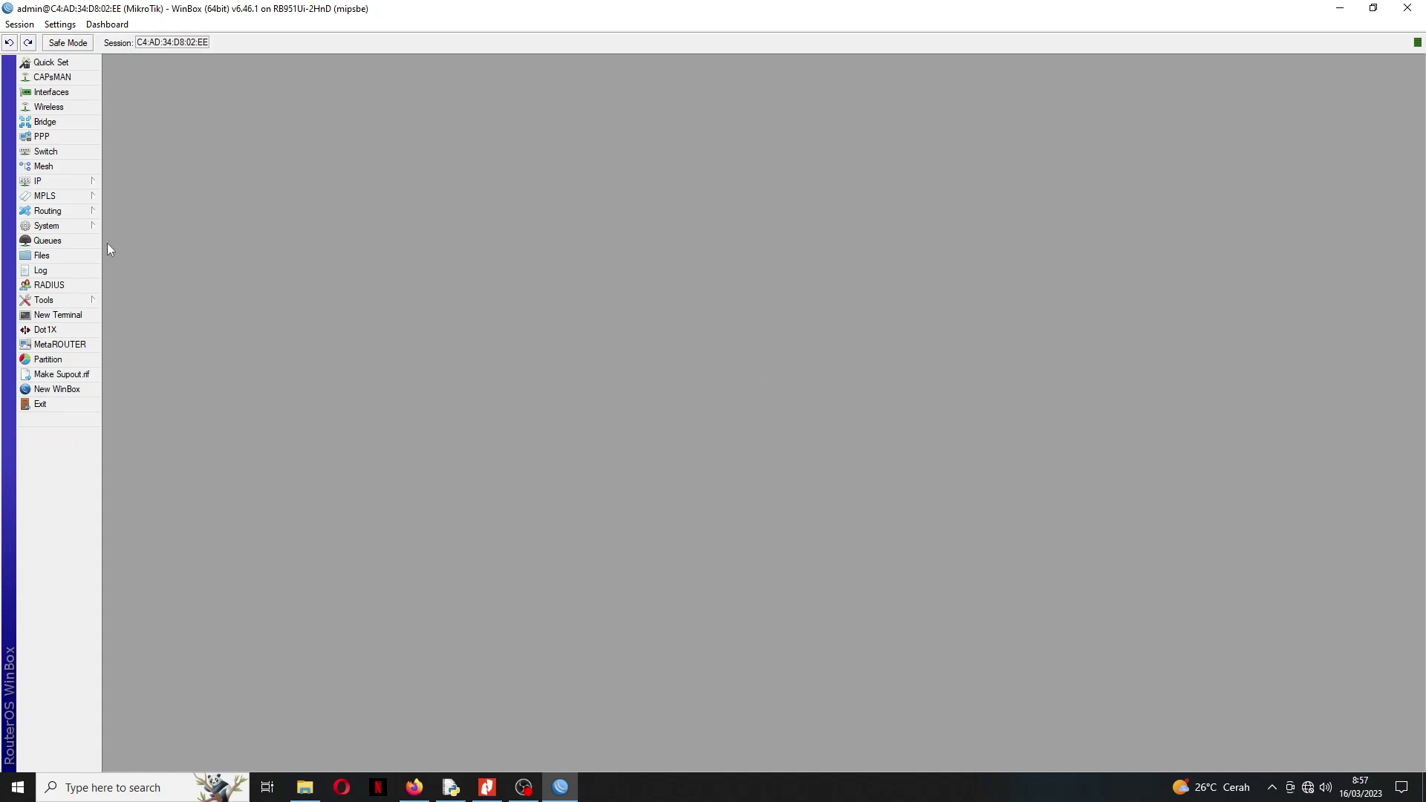
# Step: Reopen the password change form, try part of a new password and cancel it
pyautogui.click(53, 231)
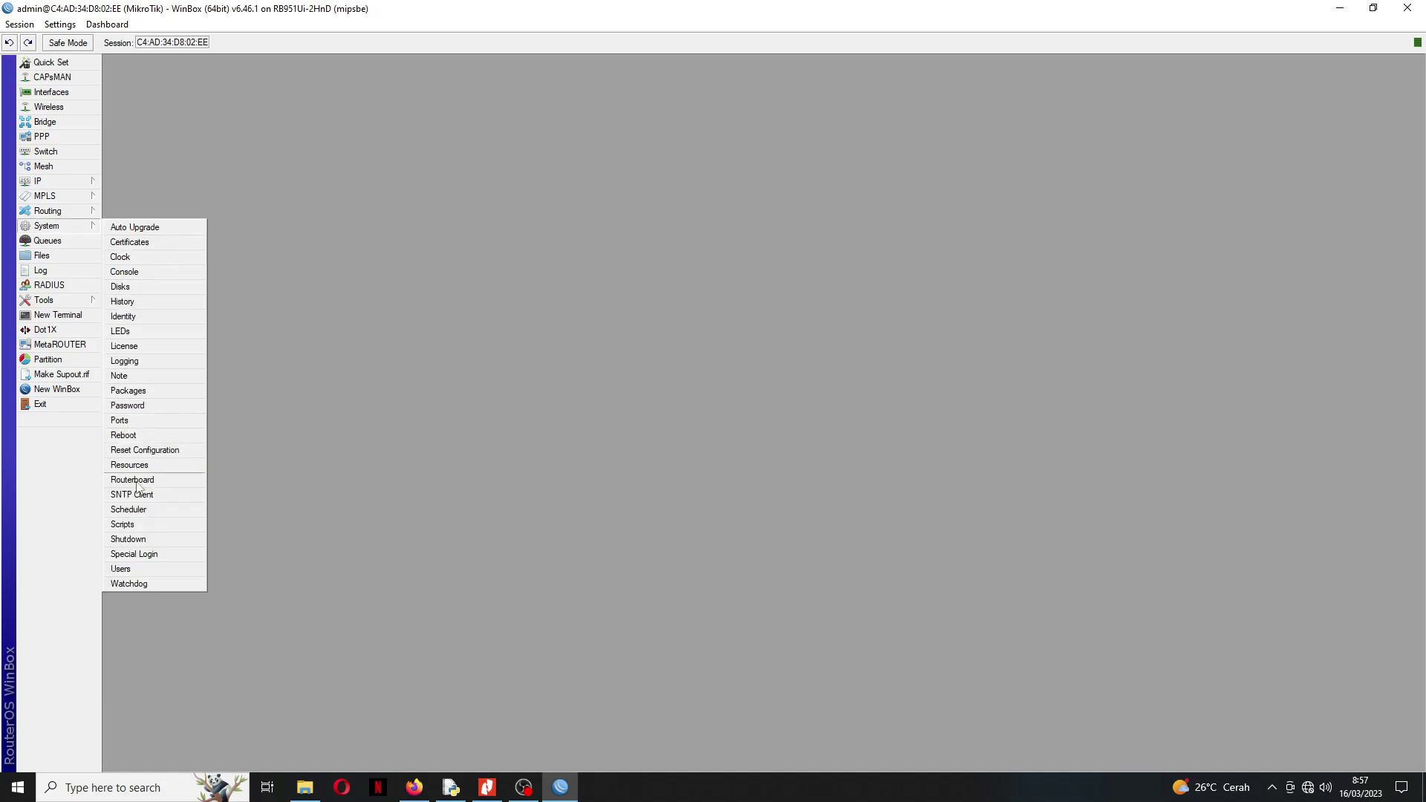
pyautogui.click(128, 405)
pyautogui.click(730, 405)
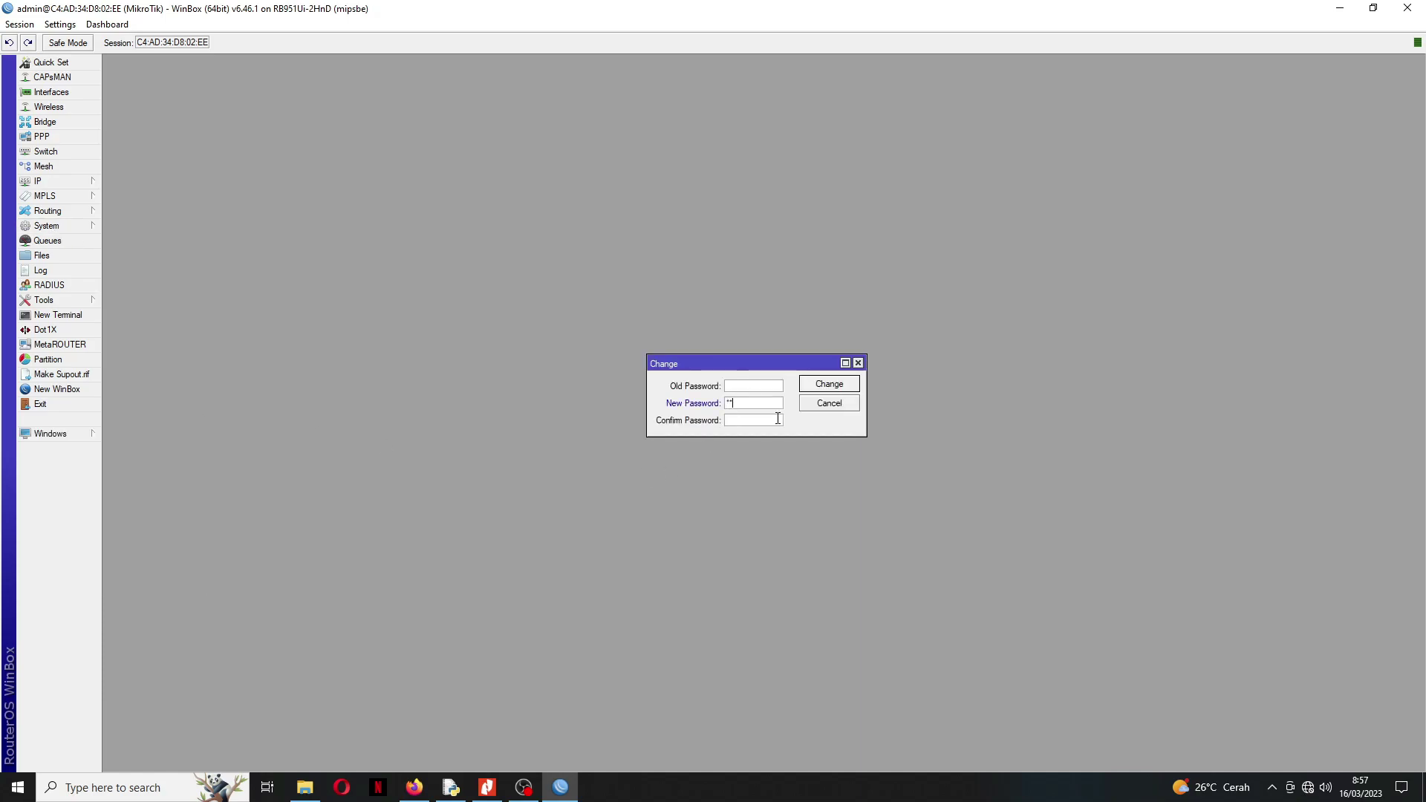
pyautogui.click(814, 411)
pyautogui.click(60, 25)
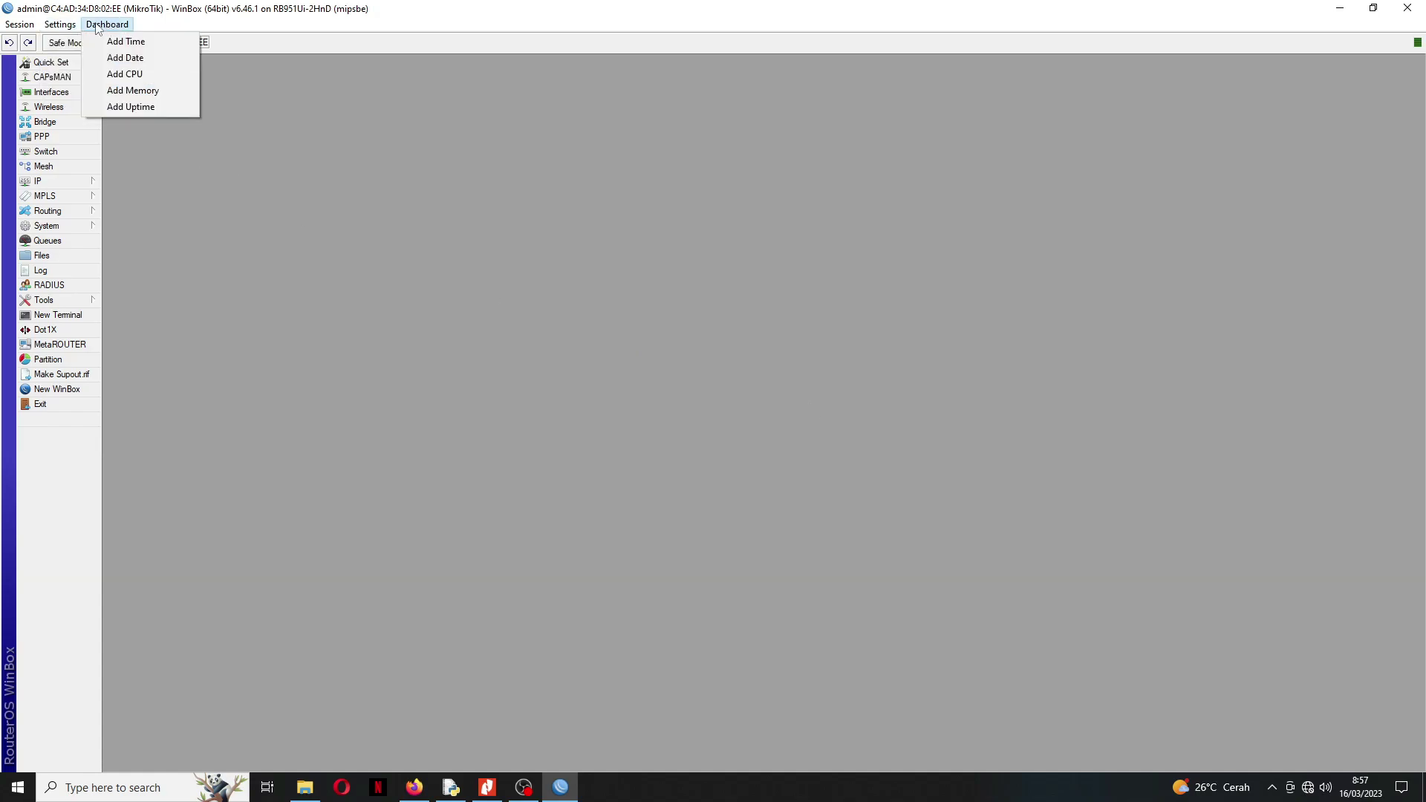
pyautogui.click(180, 282)
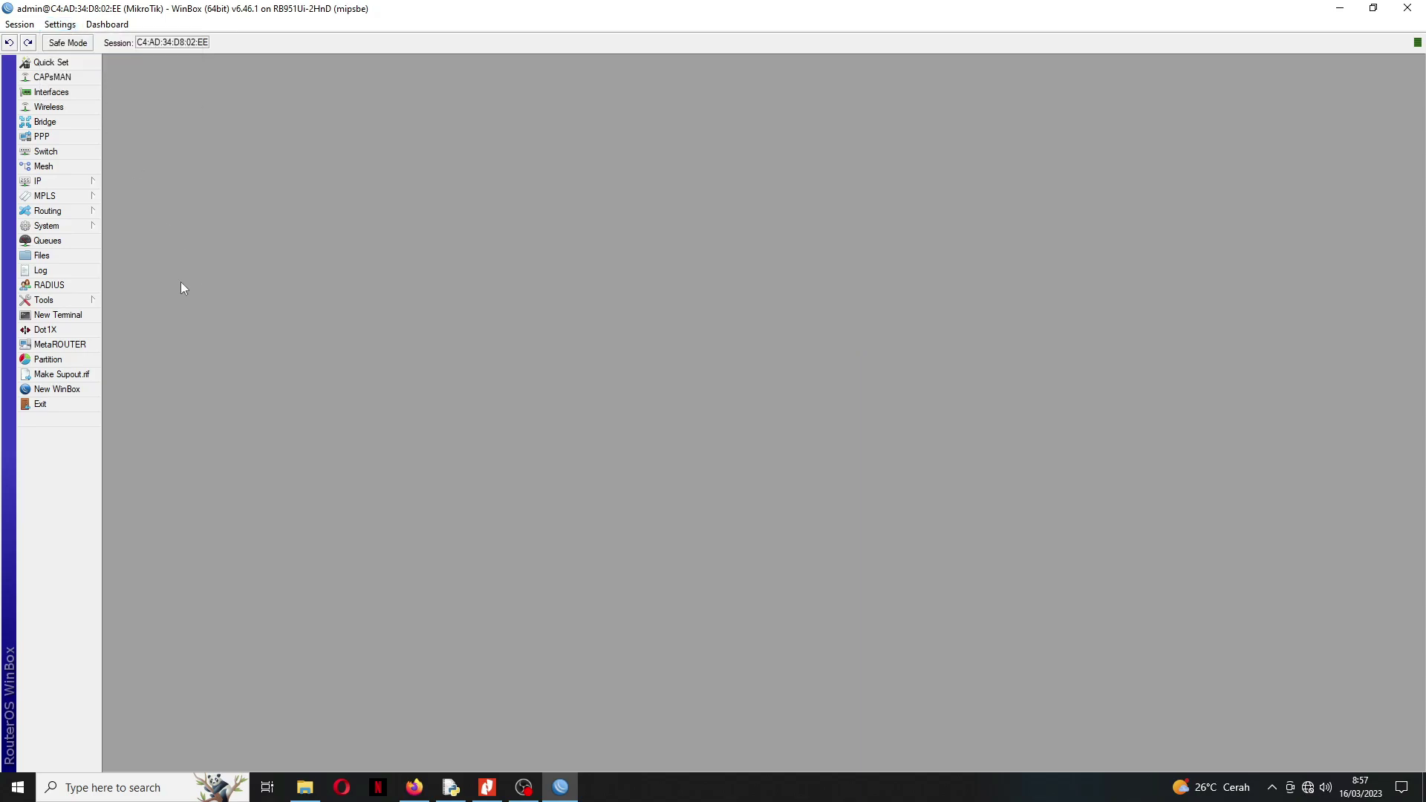
pyautogui.click(63, 186)
pyautogui.click(214, 318)
pyautogui.click(44, 184)
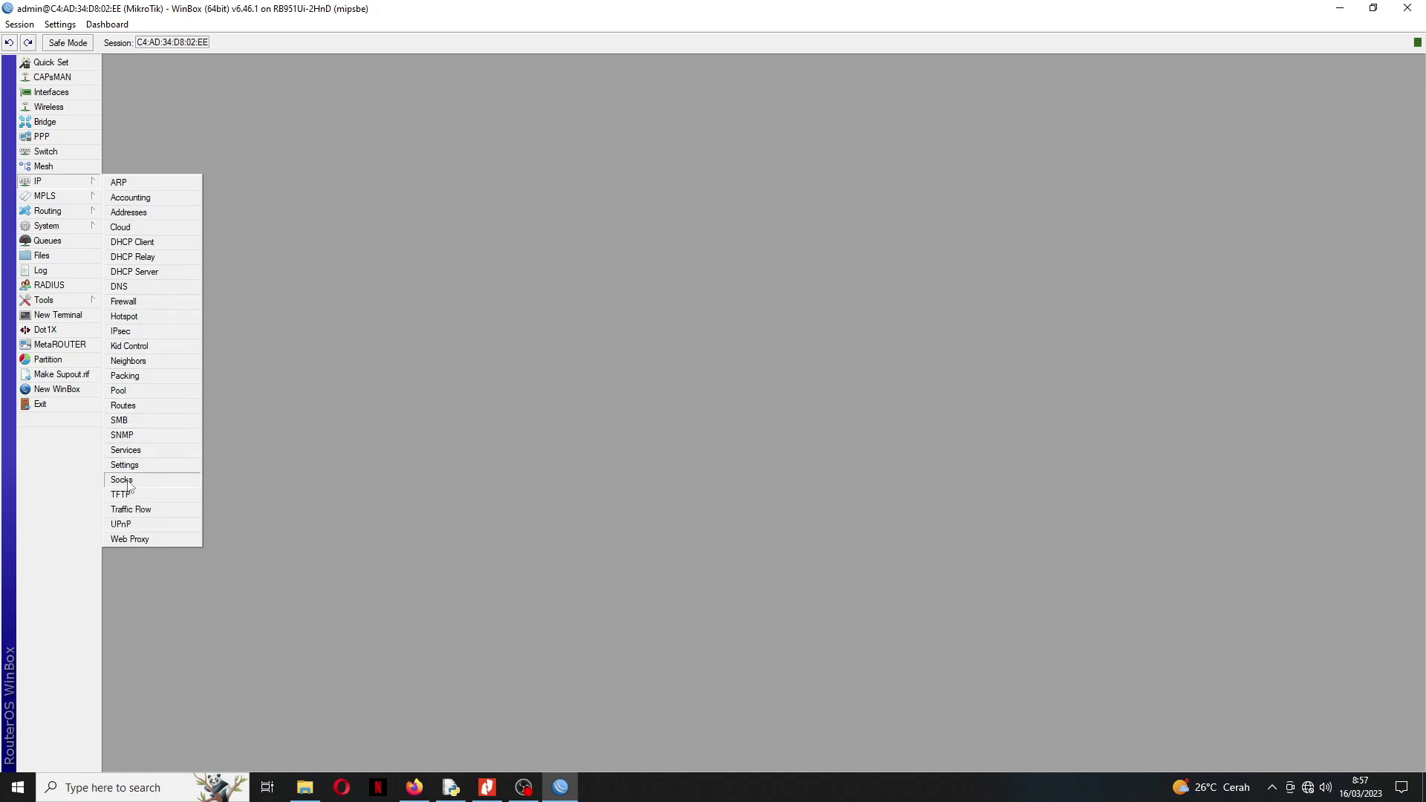
# Step: Inspect the admin user's name, group and allowed address in the user list, and close both windows
pyautogui.click(46, 226)
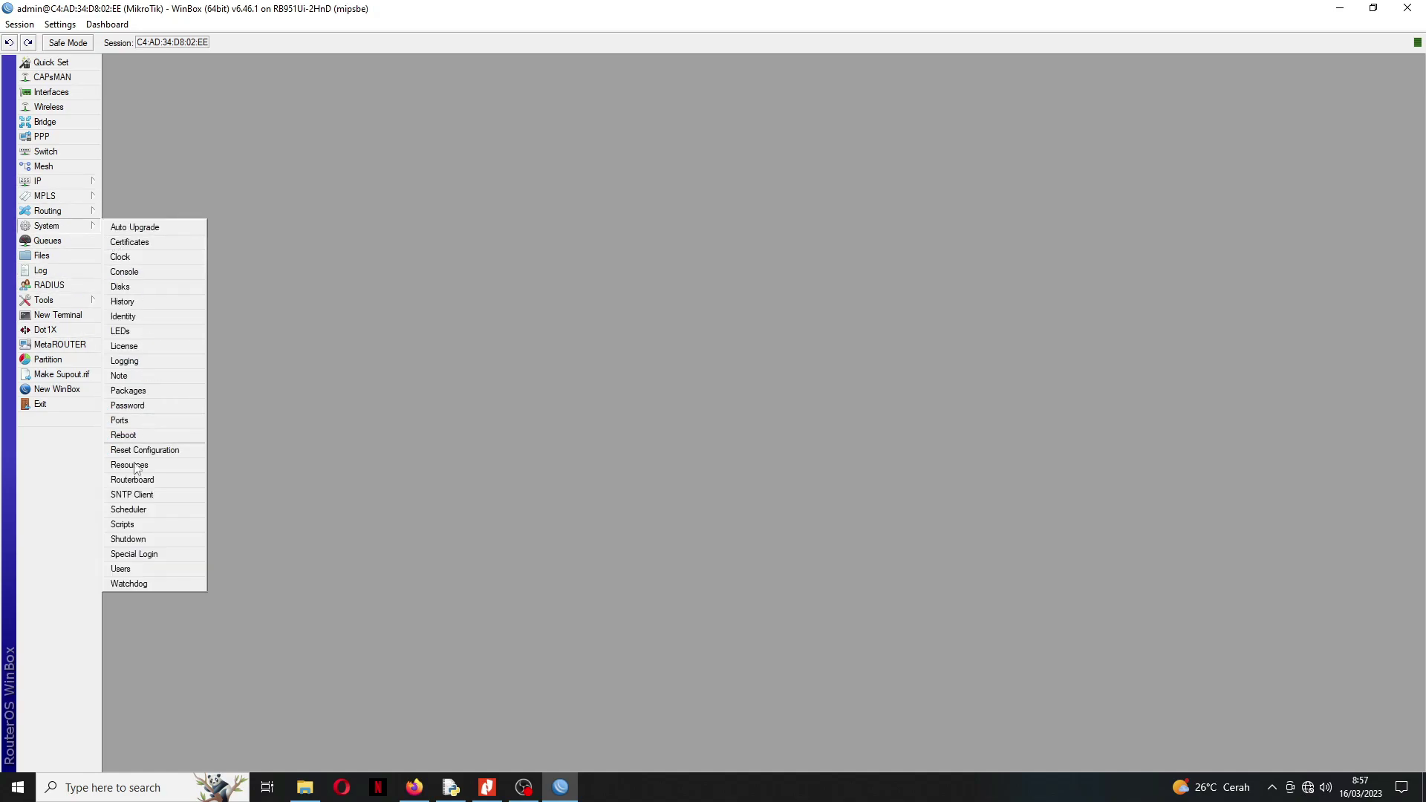
pyautogui.click(128, 569)
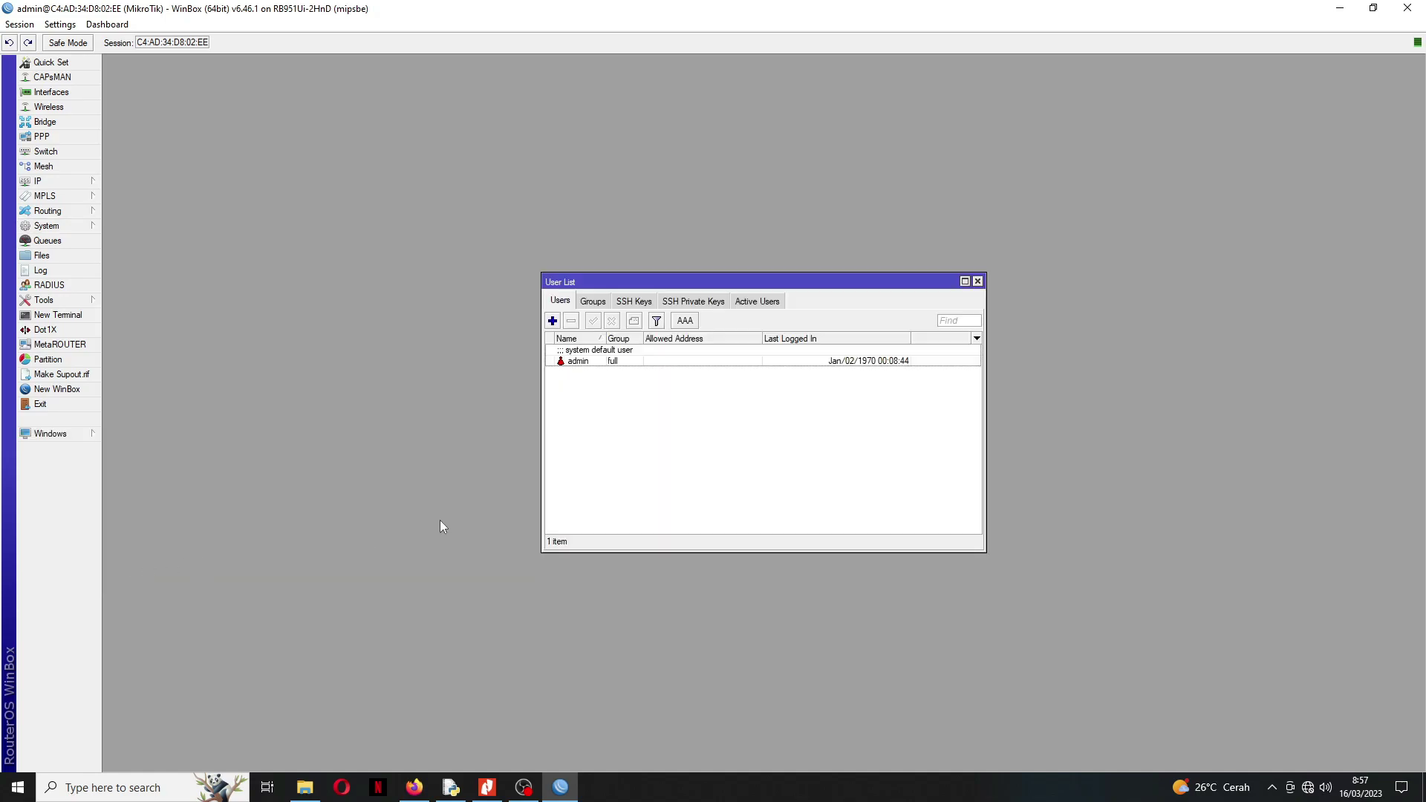
pyautogui.doubleClick(596, 362)
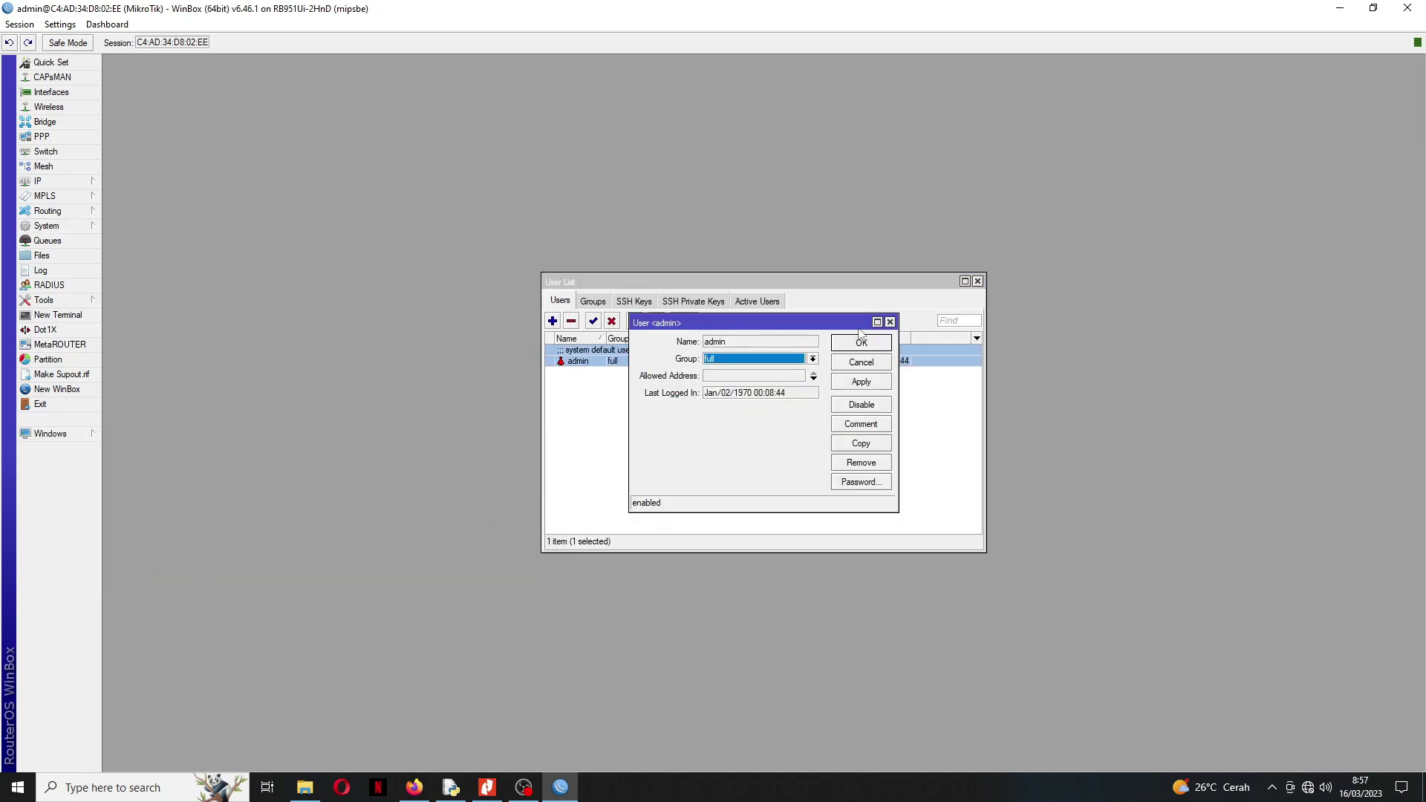
pyautogui.click(890, 322)
pyautogui.click(977, 281)
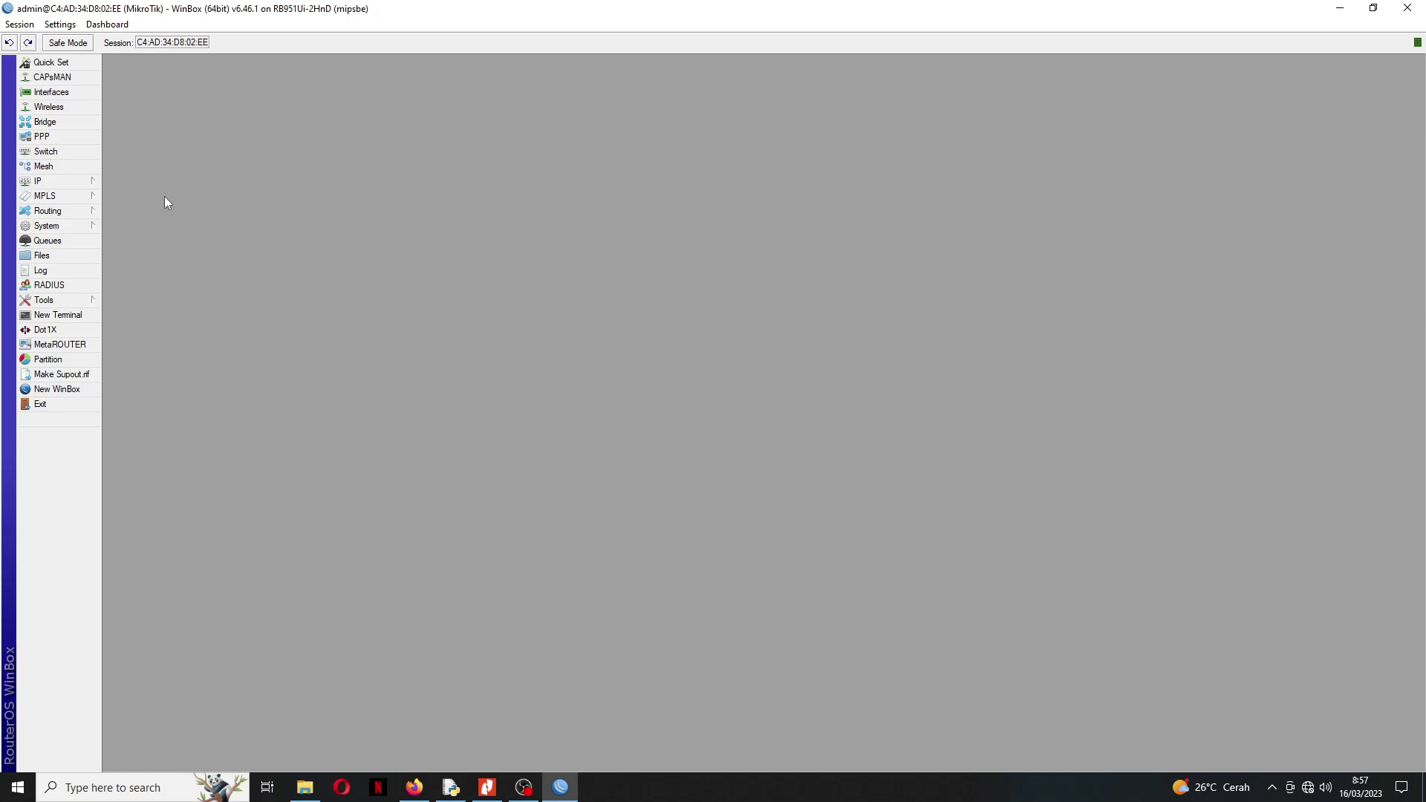
# Step: Enter the new login password and its confirmation in the password change form, leaving the old password blank
pyautogui.click(66, 182)
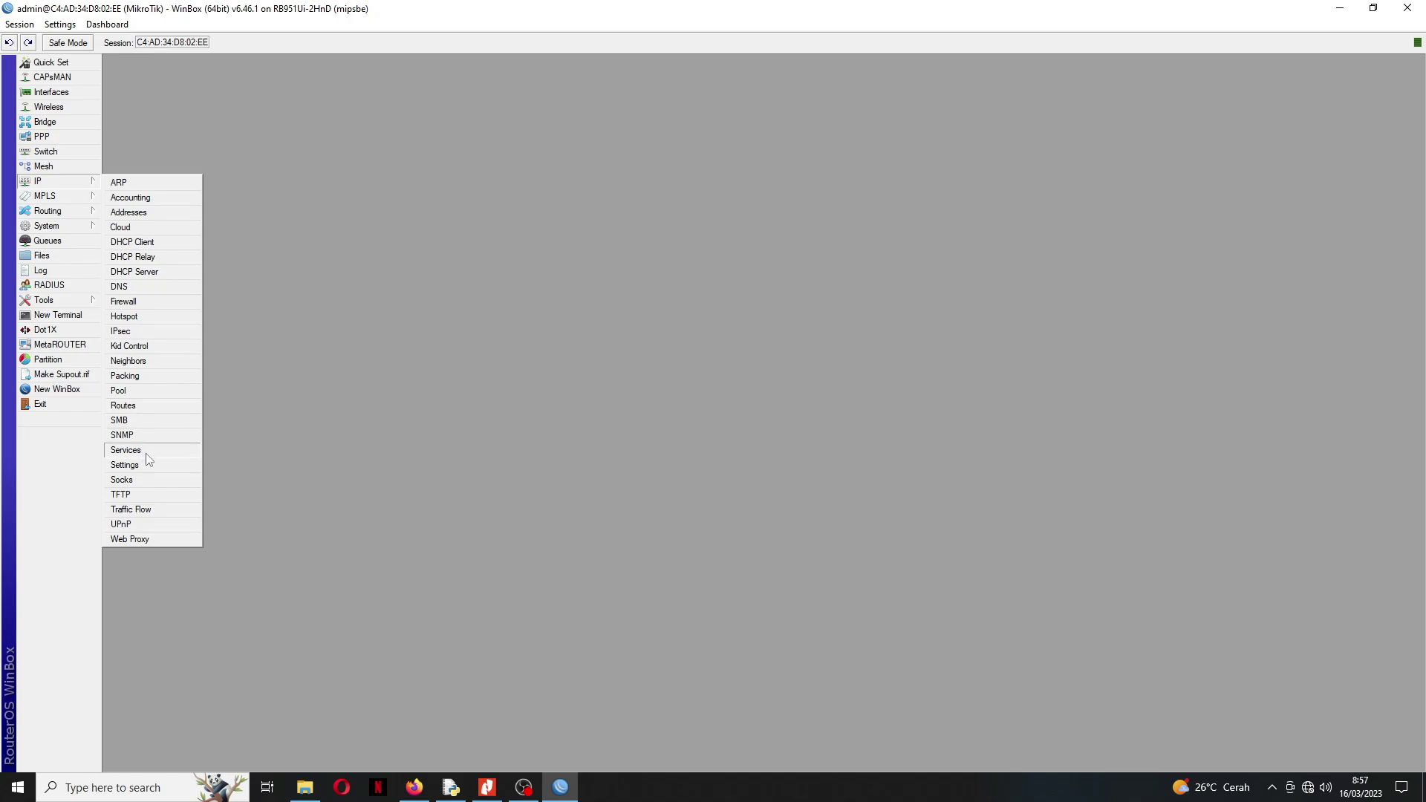
pyautogui.moveTo(98, 232)
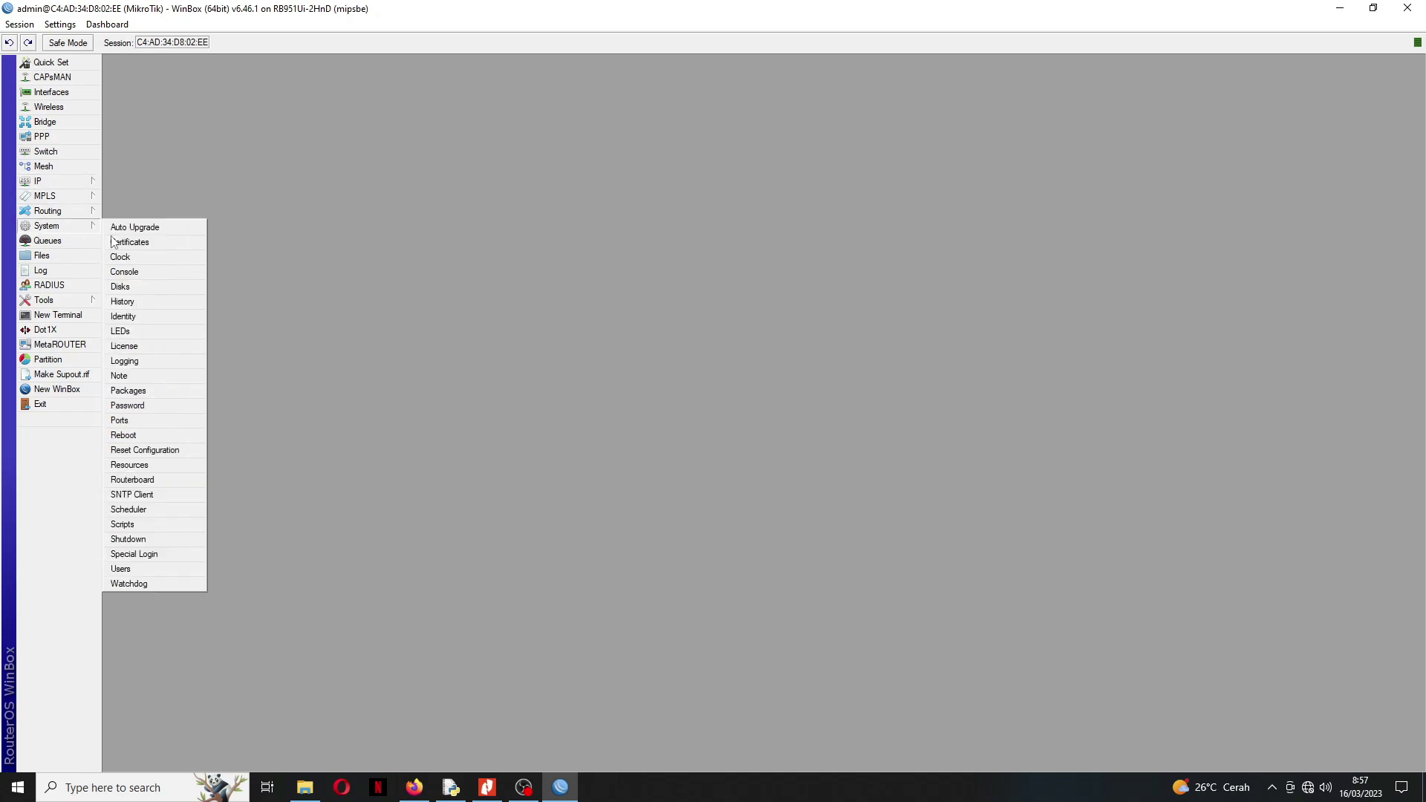
pyautogui.click(128, 406)
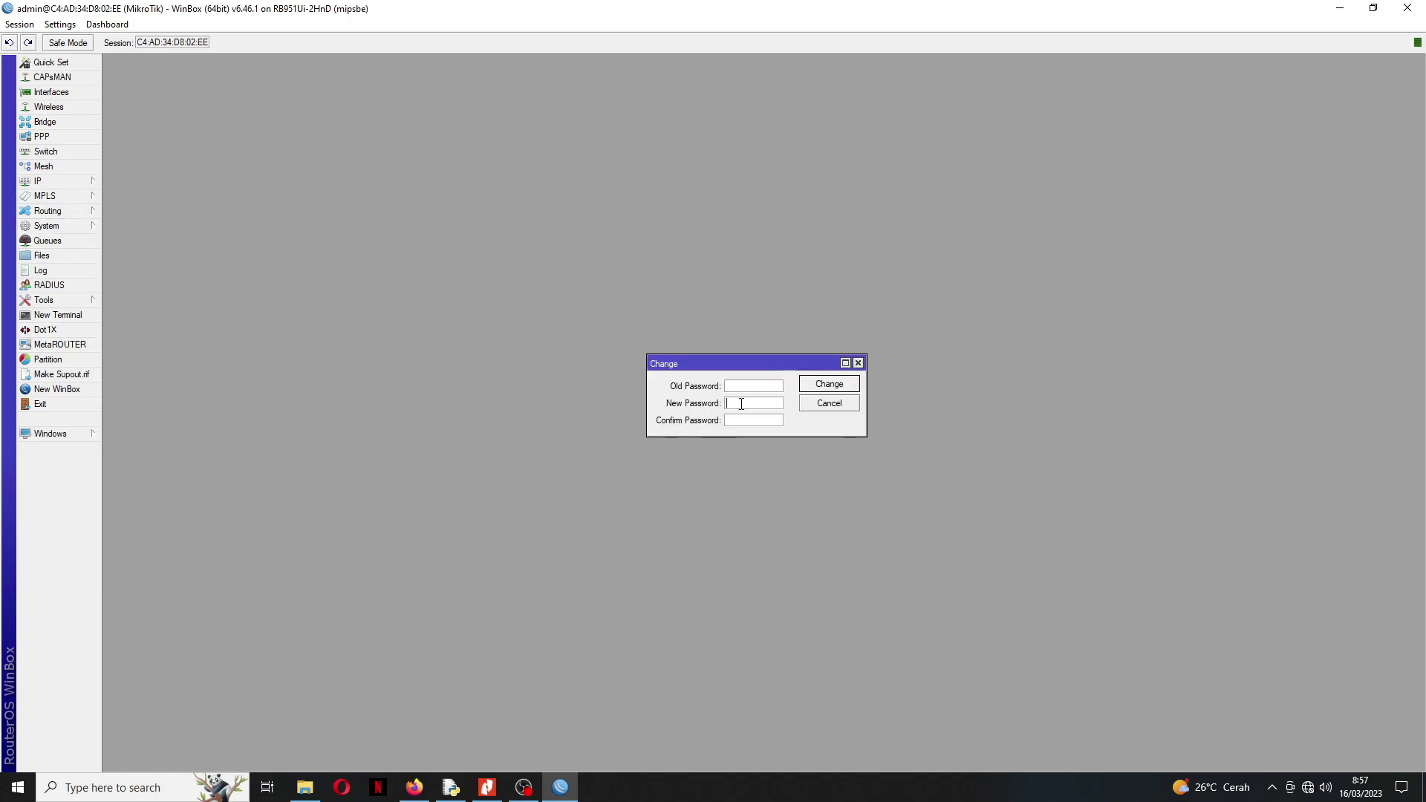
pyautogui.write('****')
pyautogui.press('Tab')
pyautogui.write('***')
pyautogui.click(833, 394)
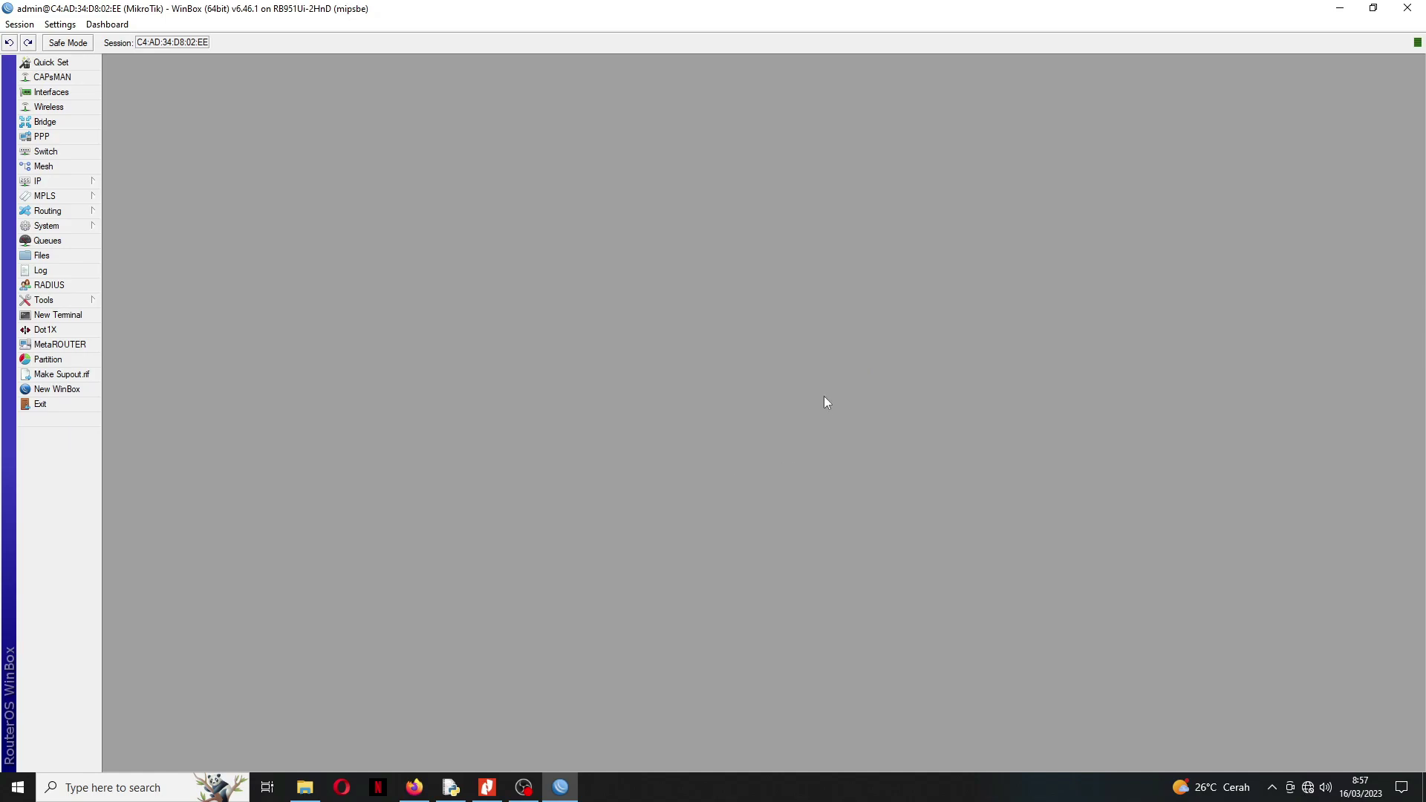
# Step: Review the admin user's details and the router's user groups with their policies
pyautogui.click(59, 181)
pyautogui.moveTo(46, 226)
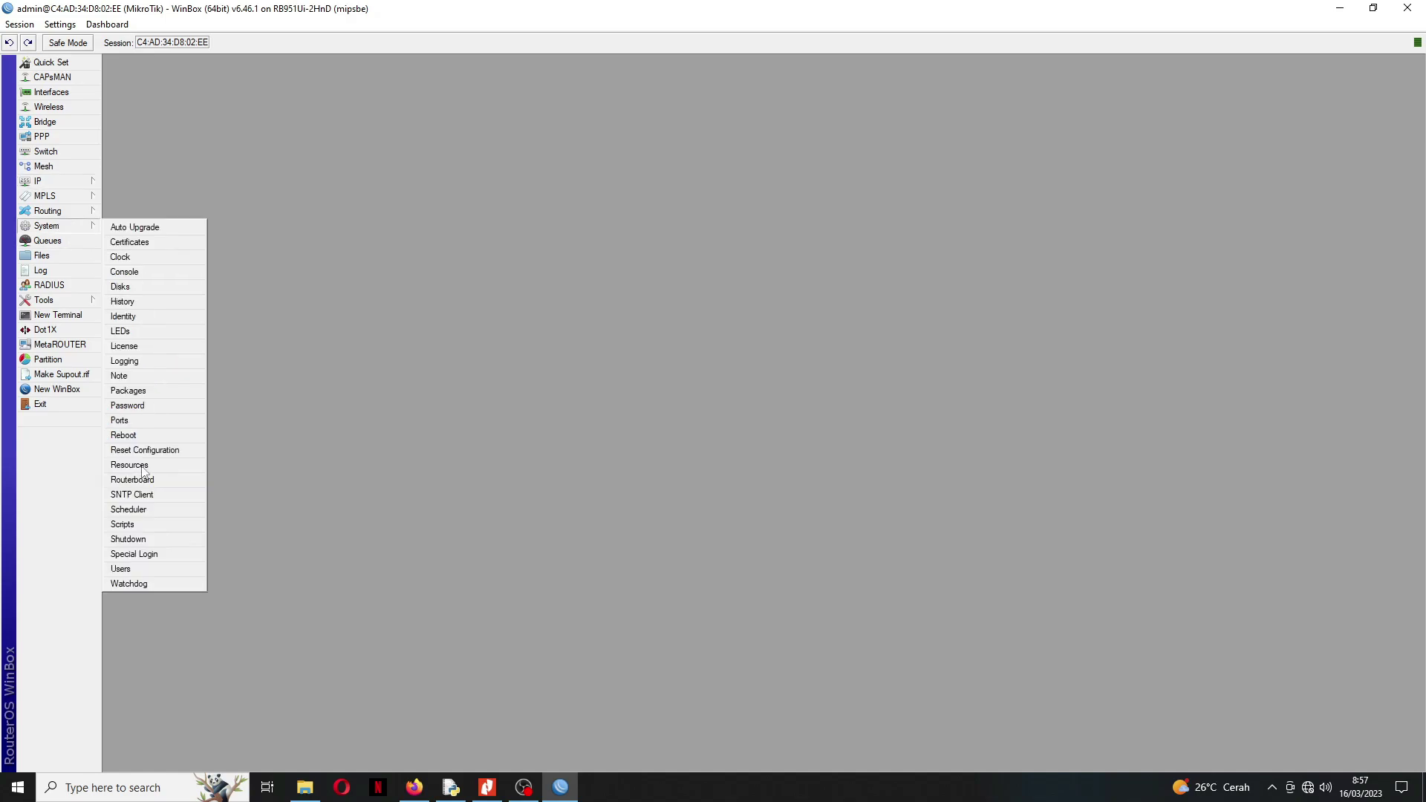
pyautogui.click(148, 554)
pyautogui.doubleClick(591, 362)
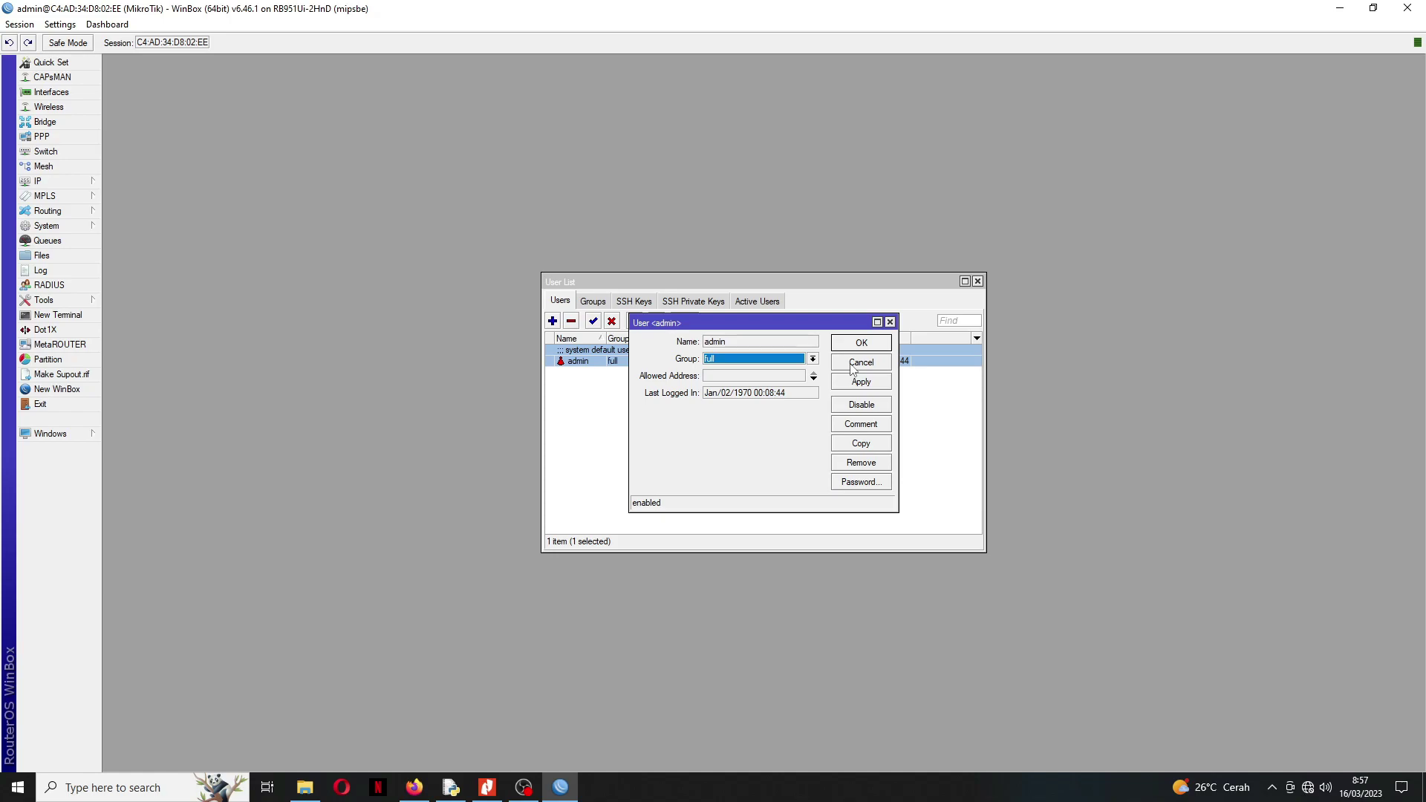
pyautogui.click(890, 322)
pyautogui.click(598, 303)
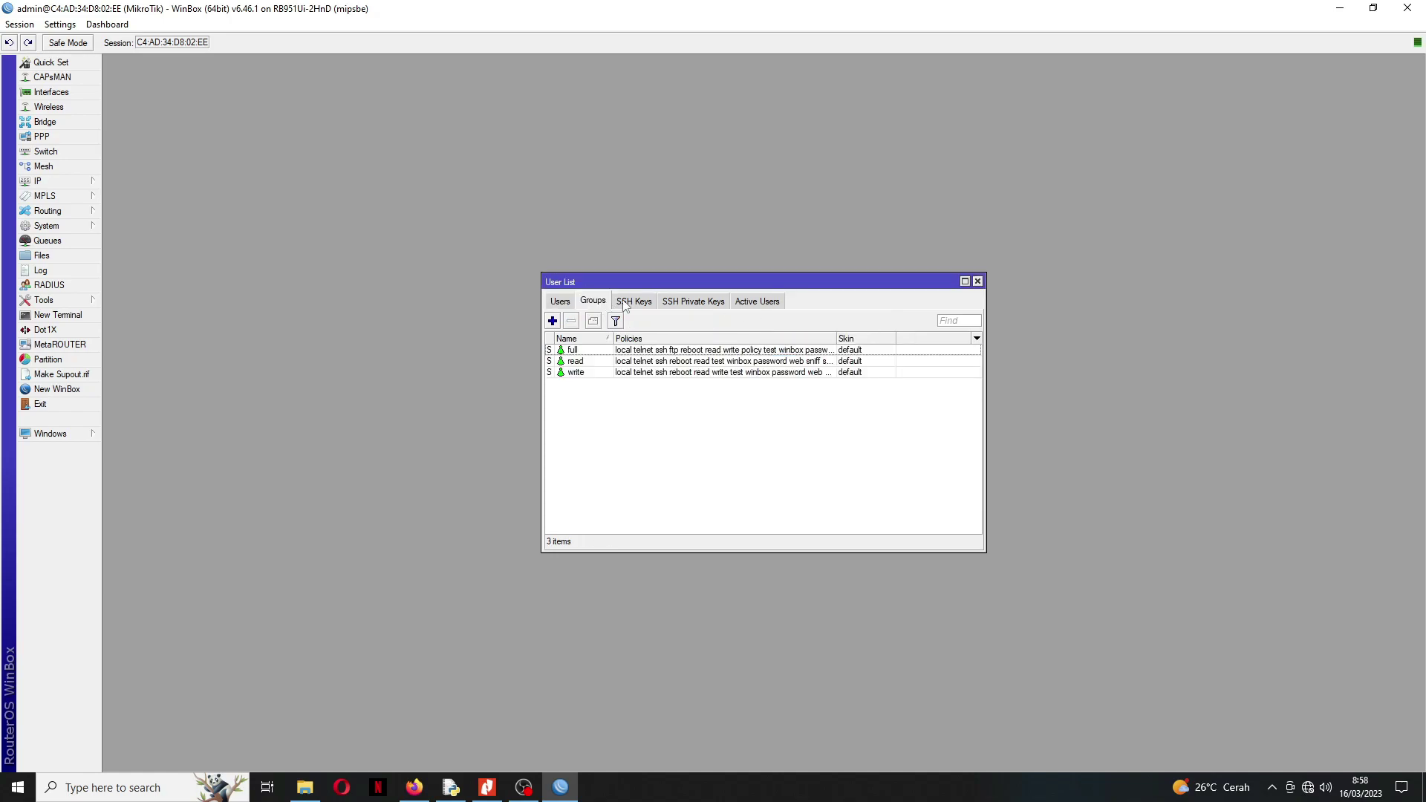
# Step: Review the router's SSH keys, SSH private keys and active users, and return to the user accounts
pyautogui.click(633, 303)
pyautogui.click(693, 302)
pyautogui.click(743, 303)
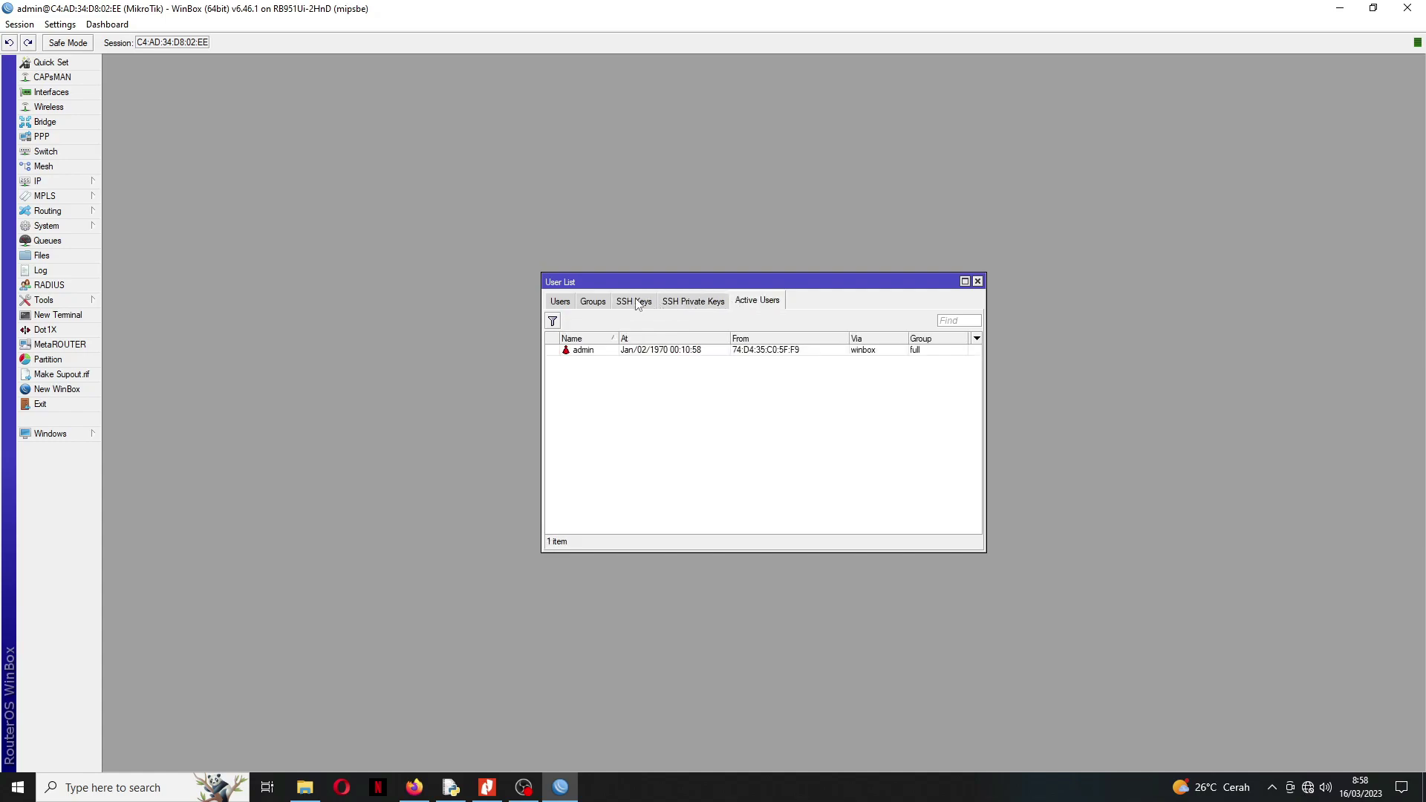
pyautogui.click(556, 303)
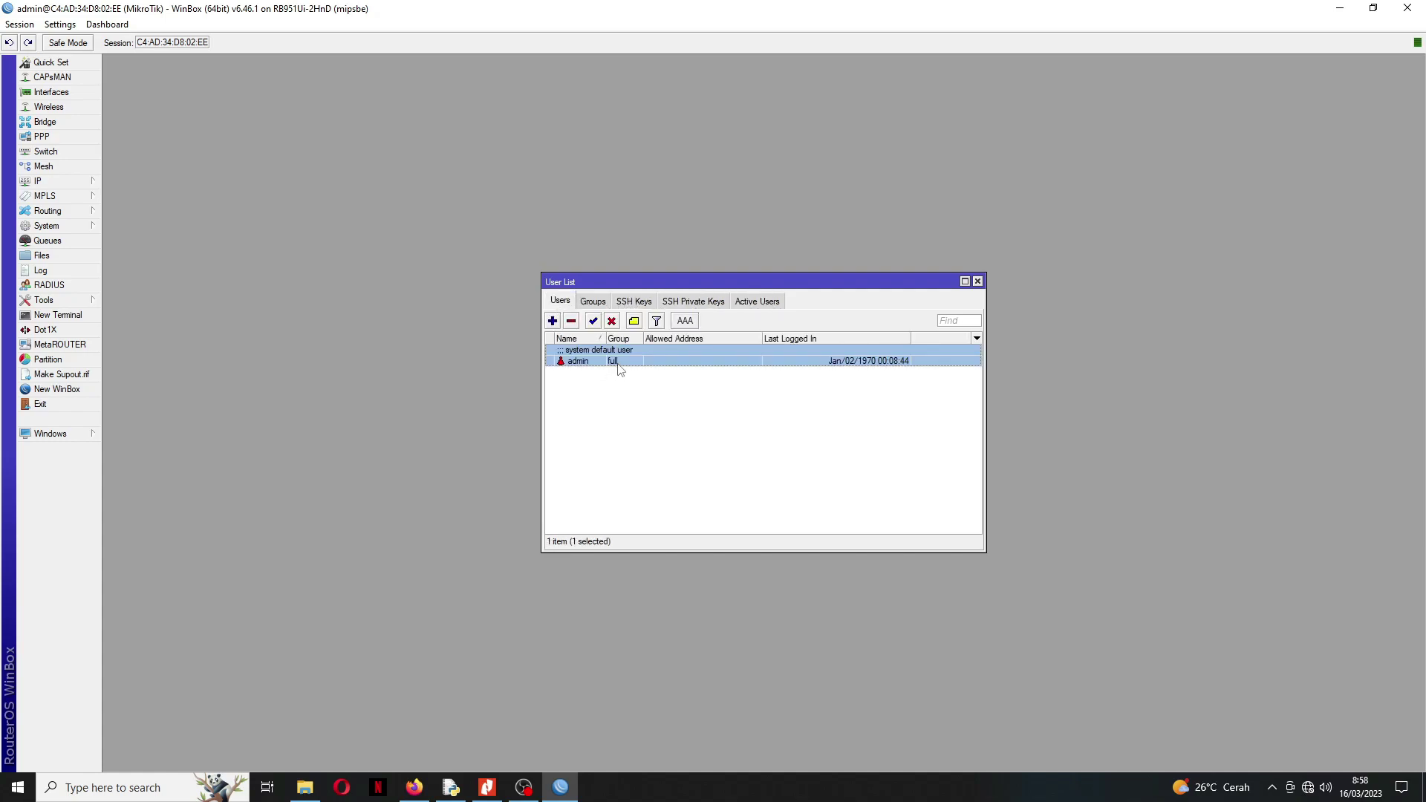
# Step: Try a new password in the admin user's password form, cancel it and close the user windows
pyautogui.doubleClick(587, 362)
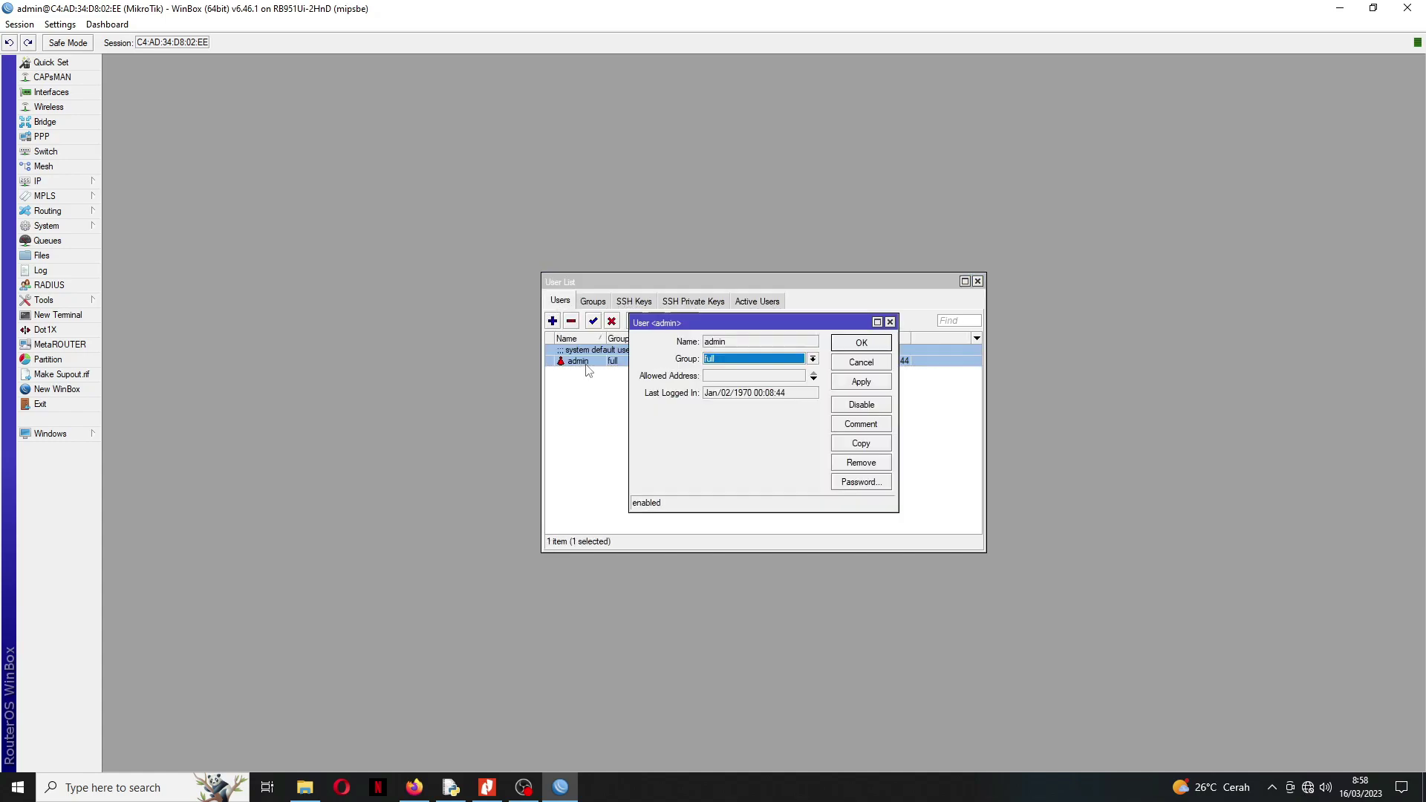
pyautogui.click(858, 485)
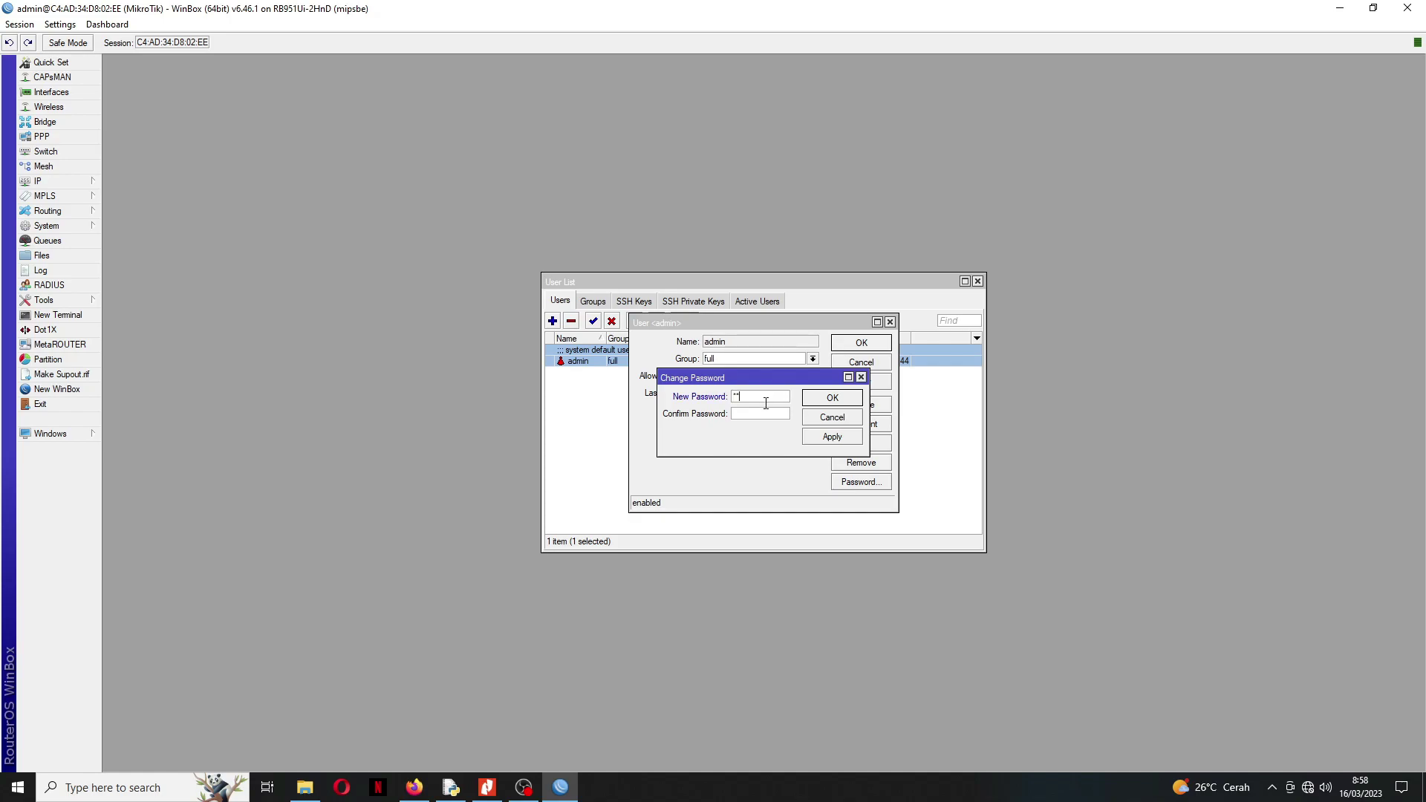
pyautogui.click(841, 419)
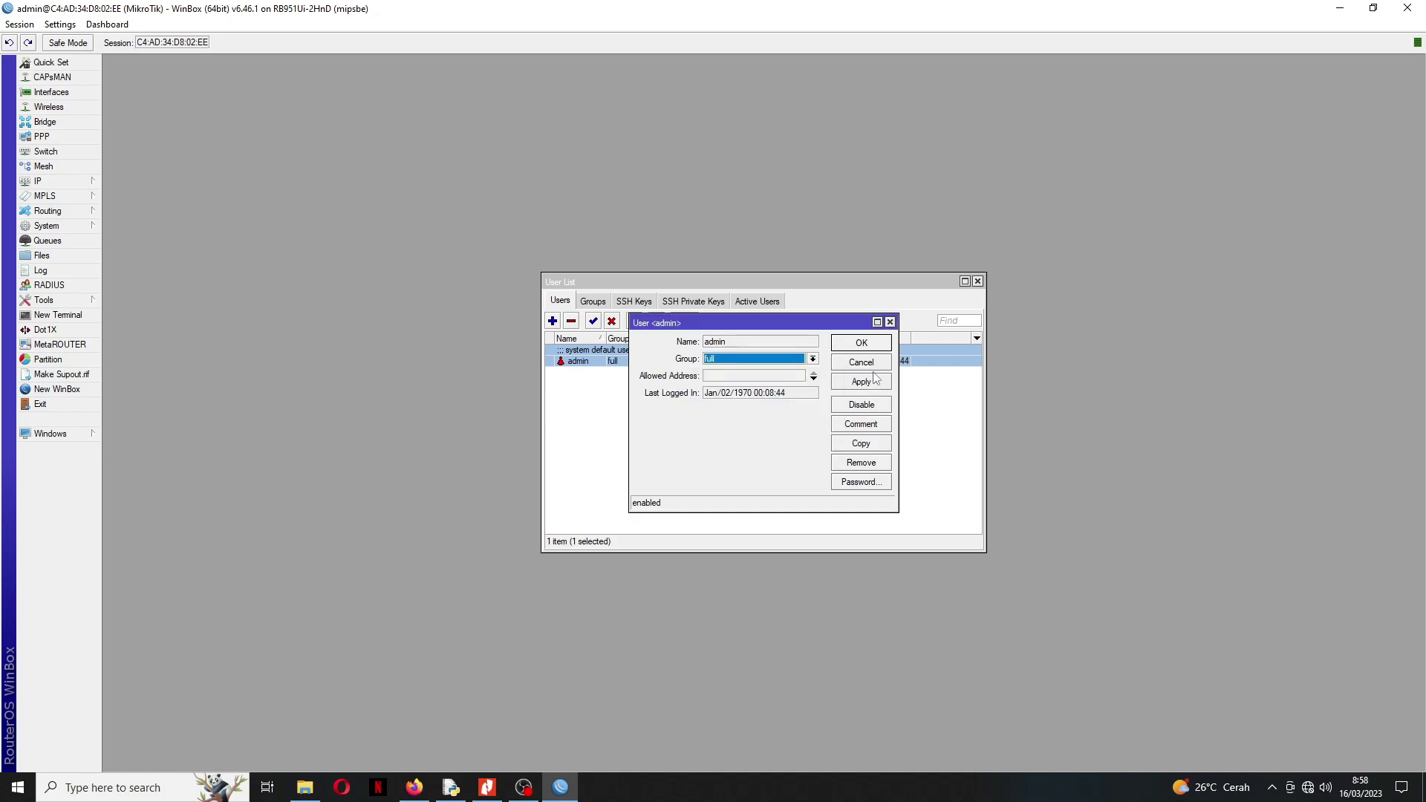
pyautogui.click(889, 321)
pyautogui.click(978, 281)
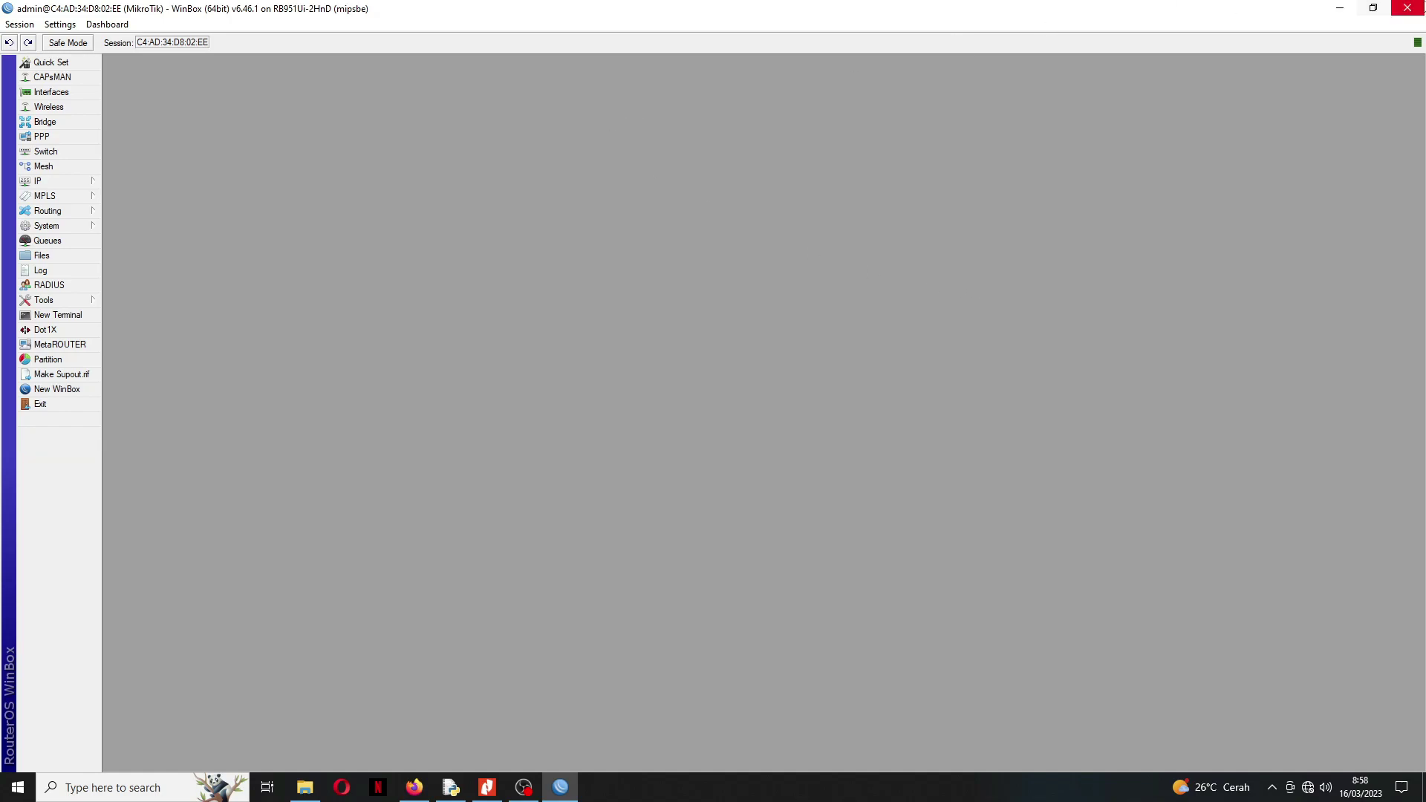
# Step: Restart WinBox, refresh the neighbors, and try to connect to the MikroTik router as admin with a blank password
pyautogui.click(1407, 8)
pyautogui.doubleClick(197, 550)
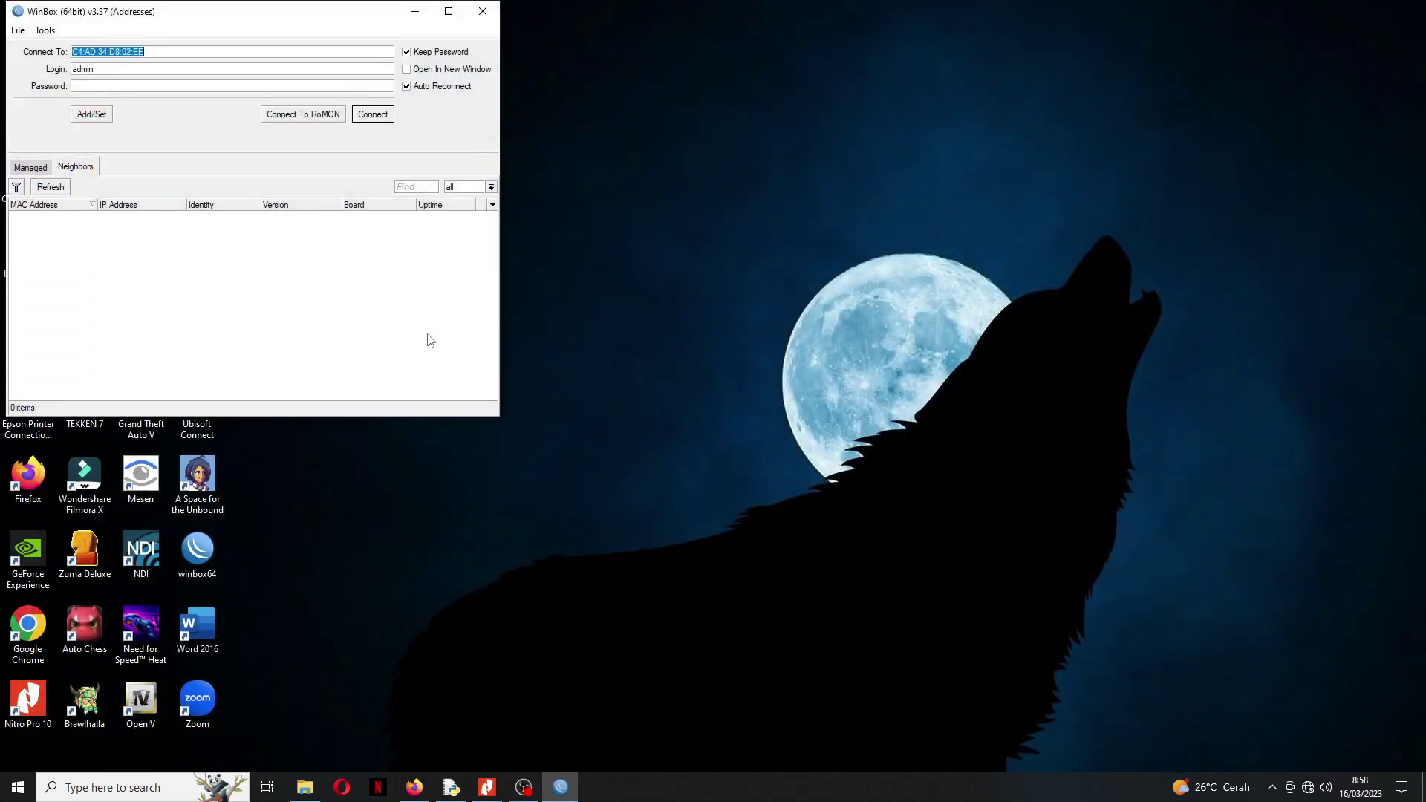
pyautogui.click(52, 189)
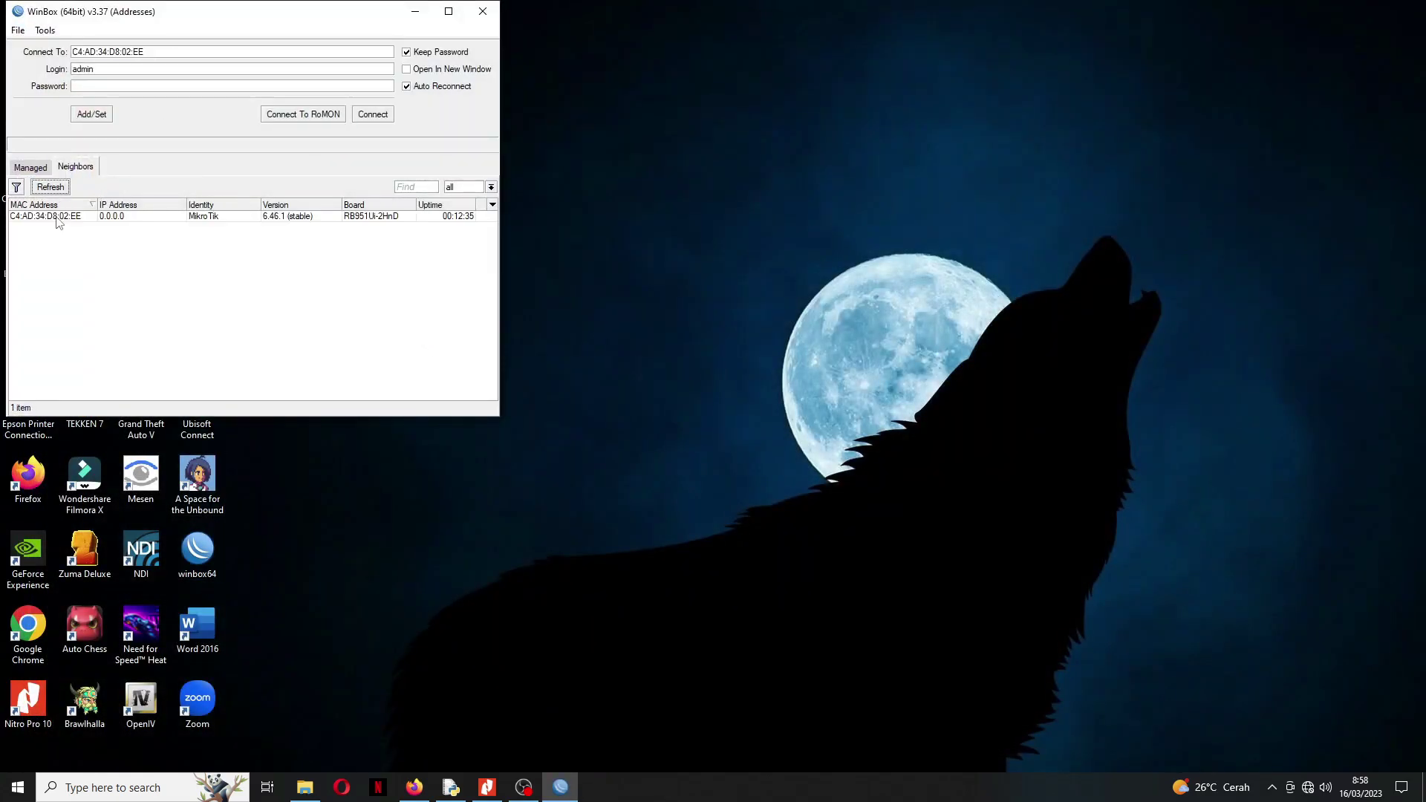
pyautogui.click(58, 217)
pyautogui.click(371, 119)
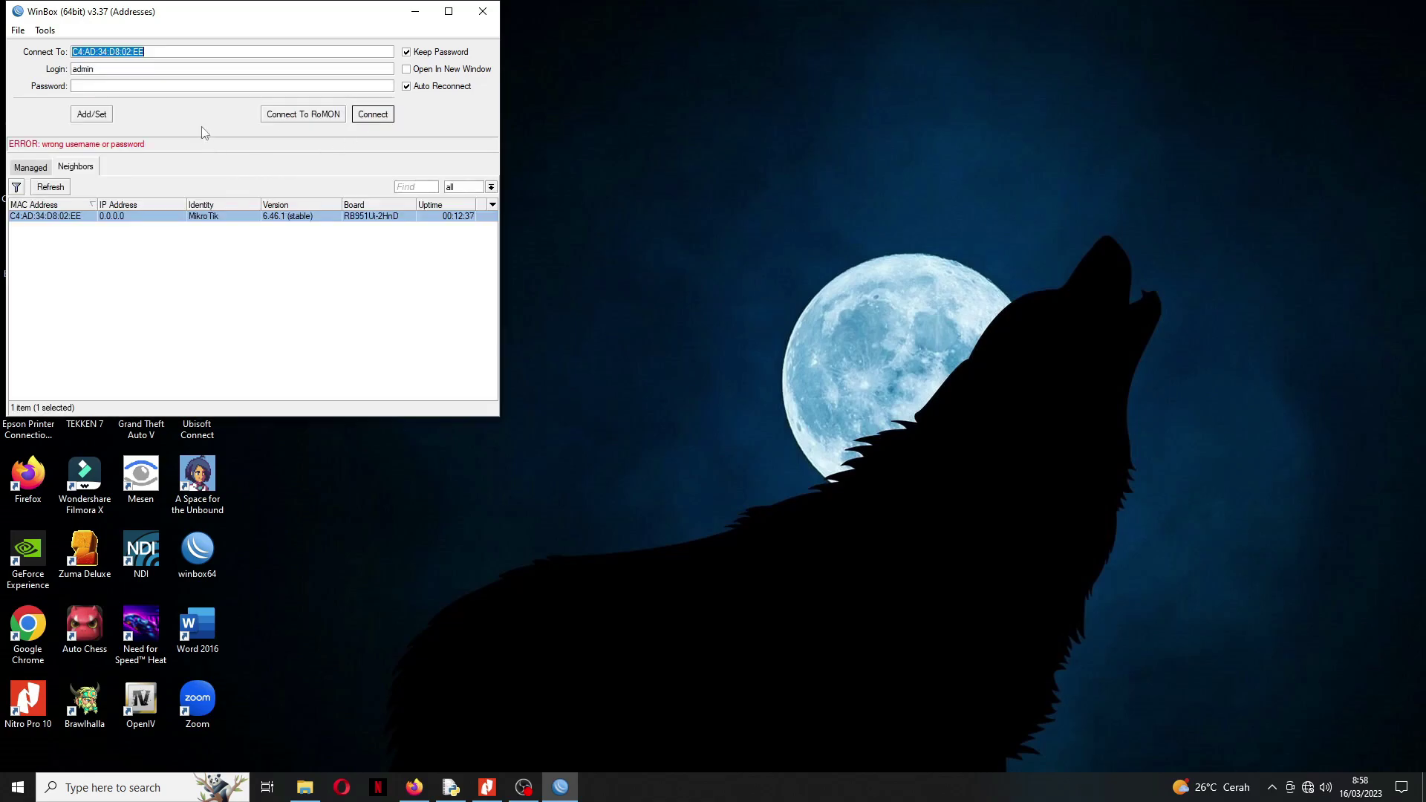
# Step: Enter the admin login password in the WinBox connection window and connect to the router
pyautogui.moveTo(208, 17); pyautogui.dragTo(775, 148)
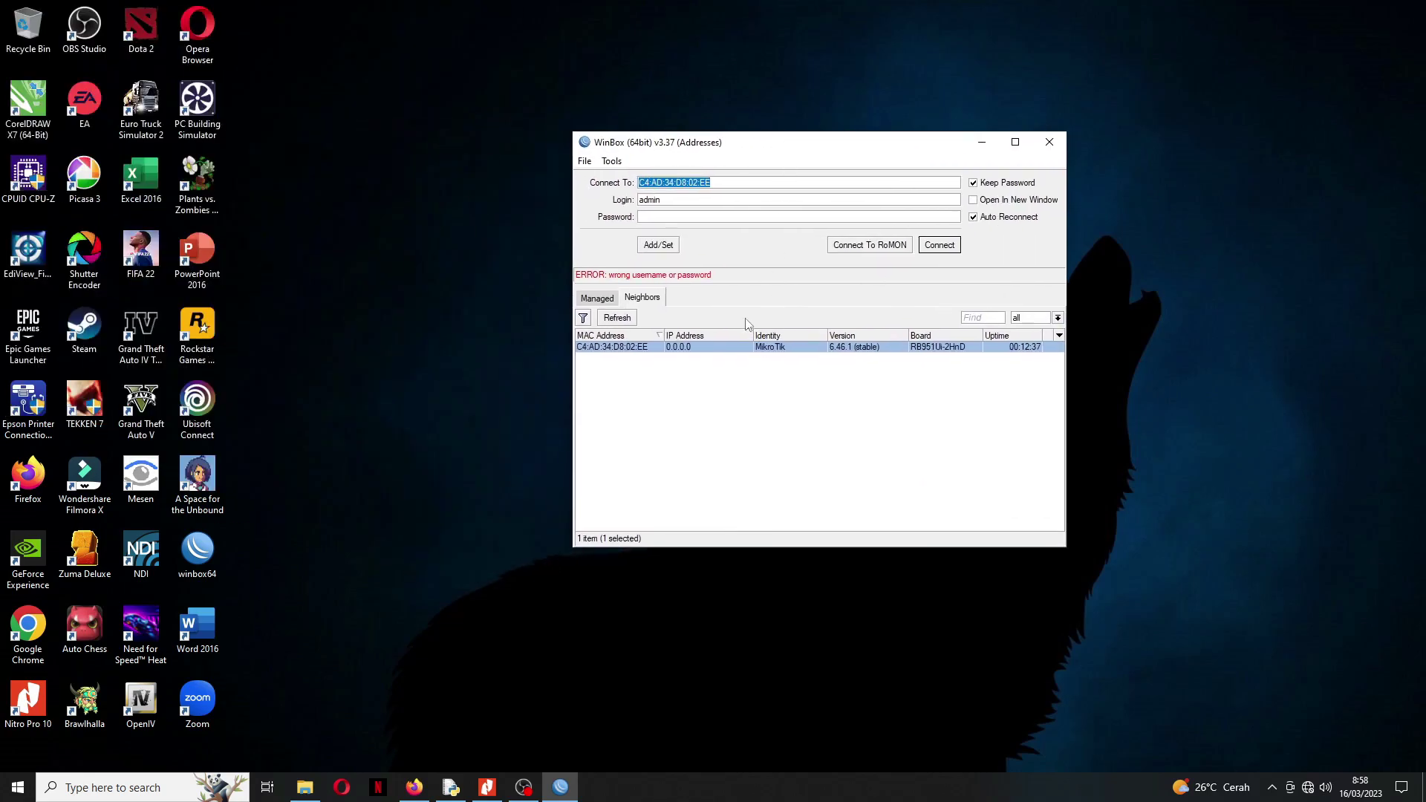
pyautogui.click(696, 247)
pyautogui.write('***')
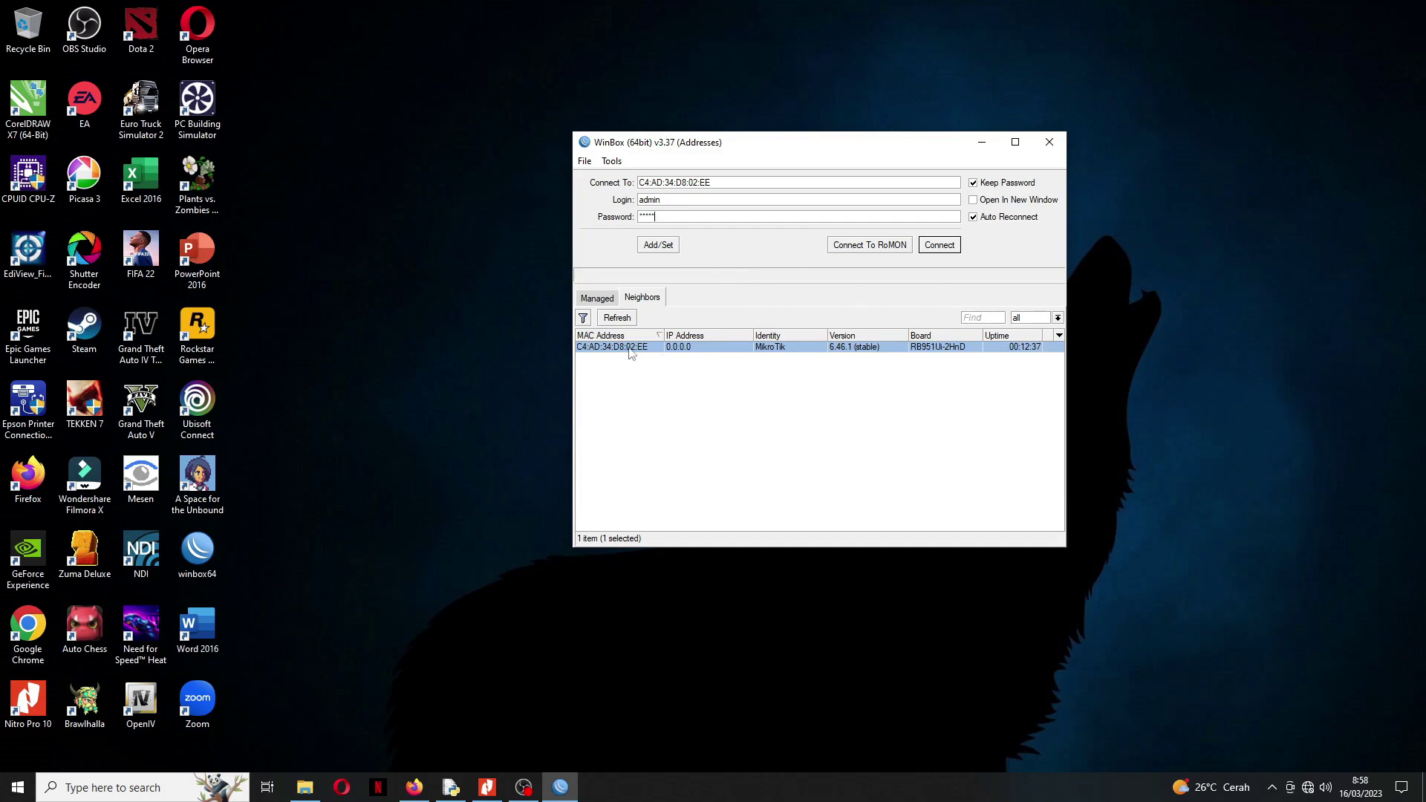
pyautogui.click(940, 246)
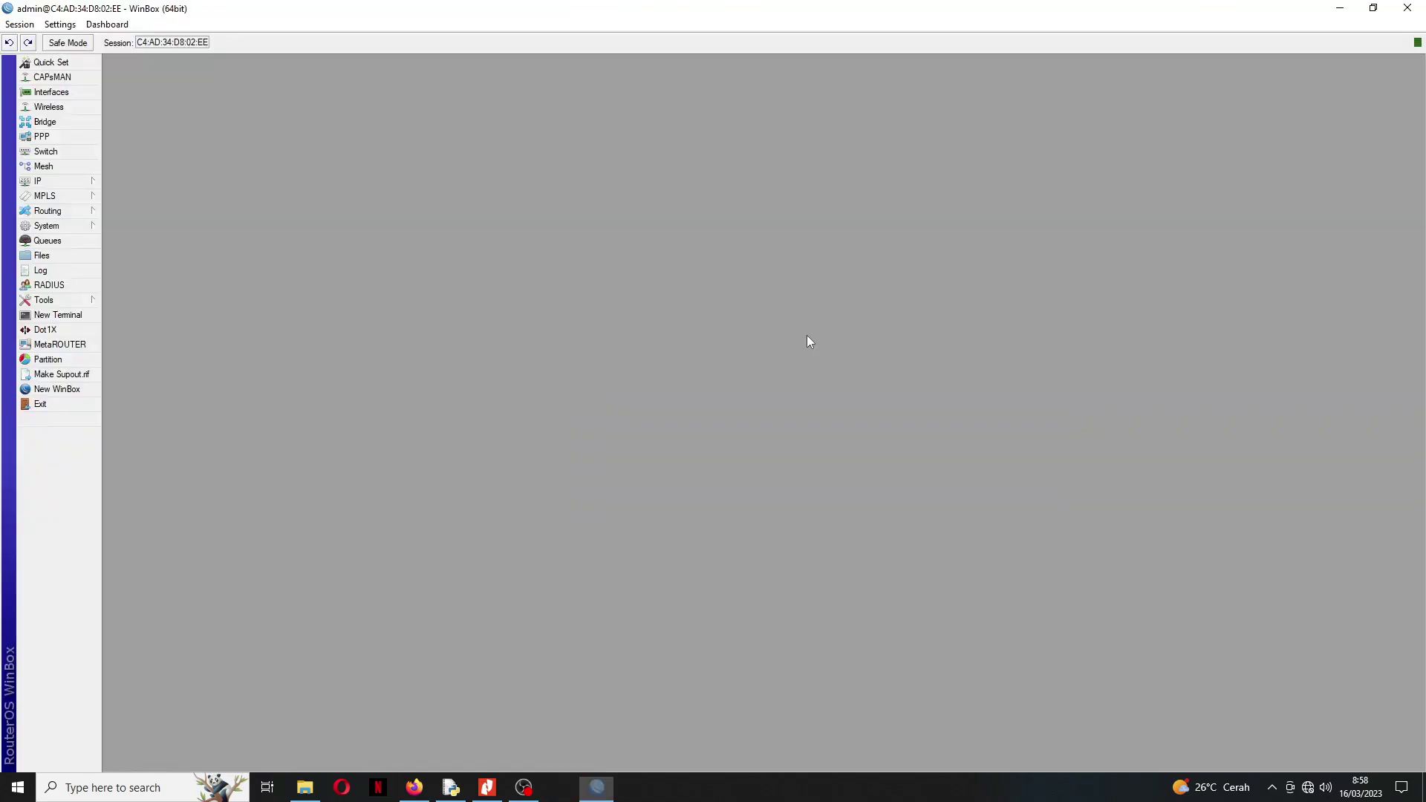
pyautogui.click(69, 183)
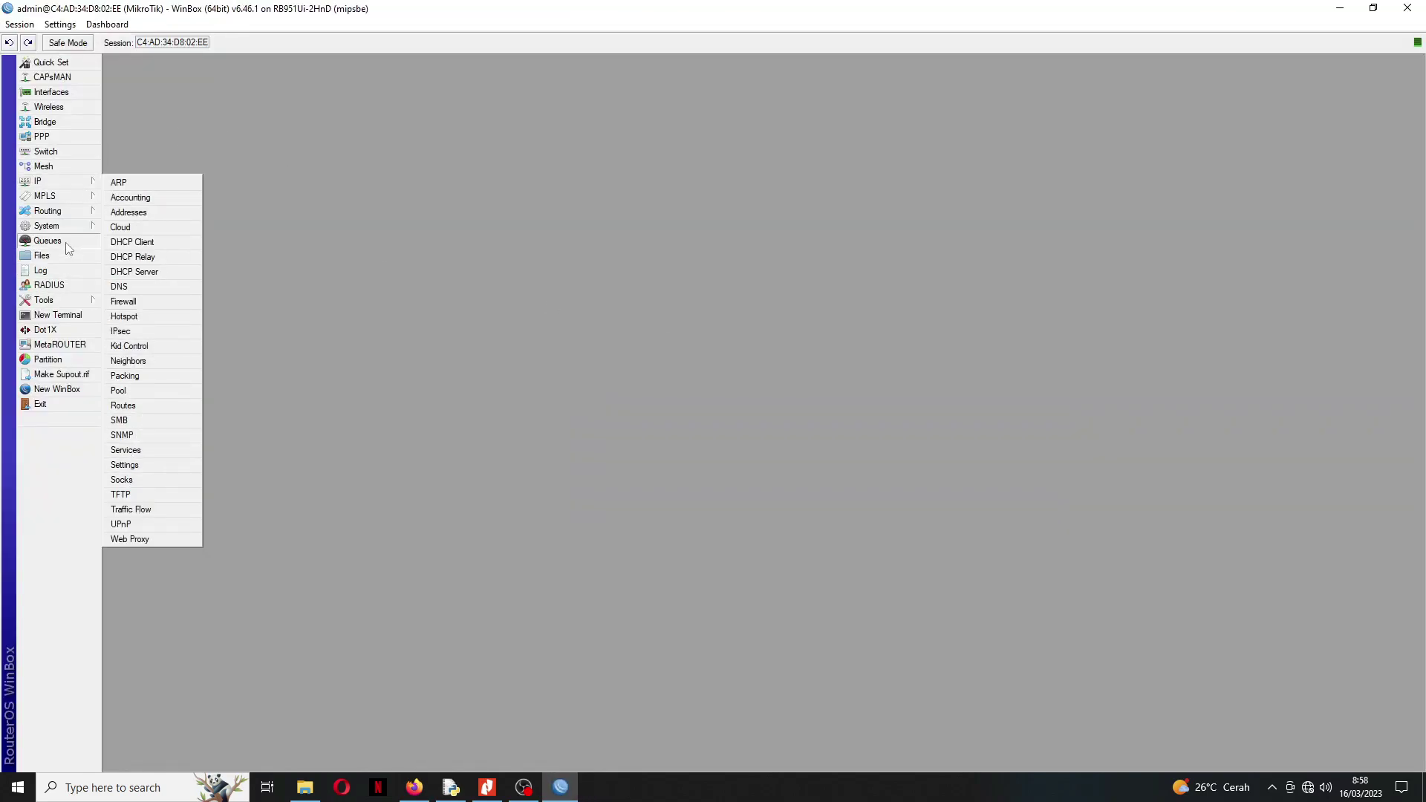
pyautogui.moveTo(53, 186)
pyautogui.moveTo(59, 228)
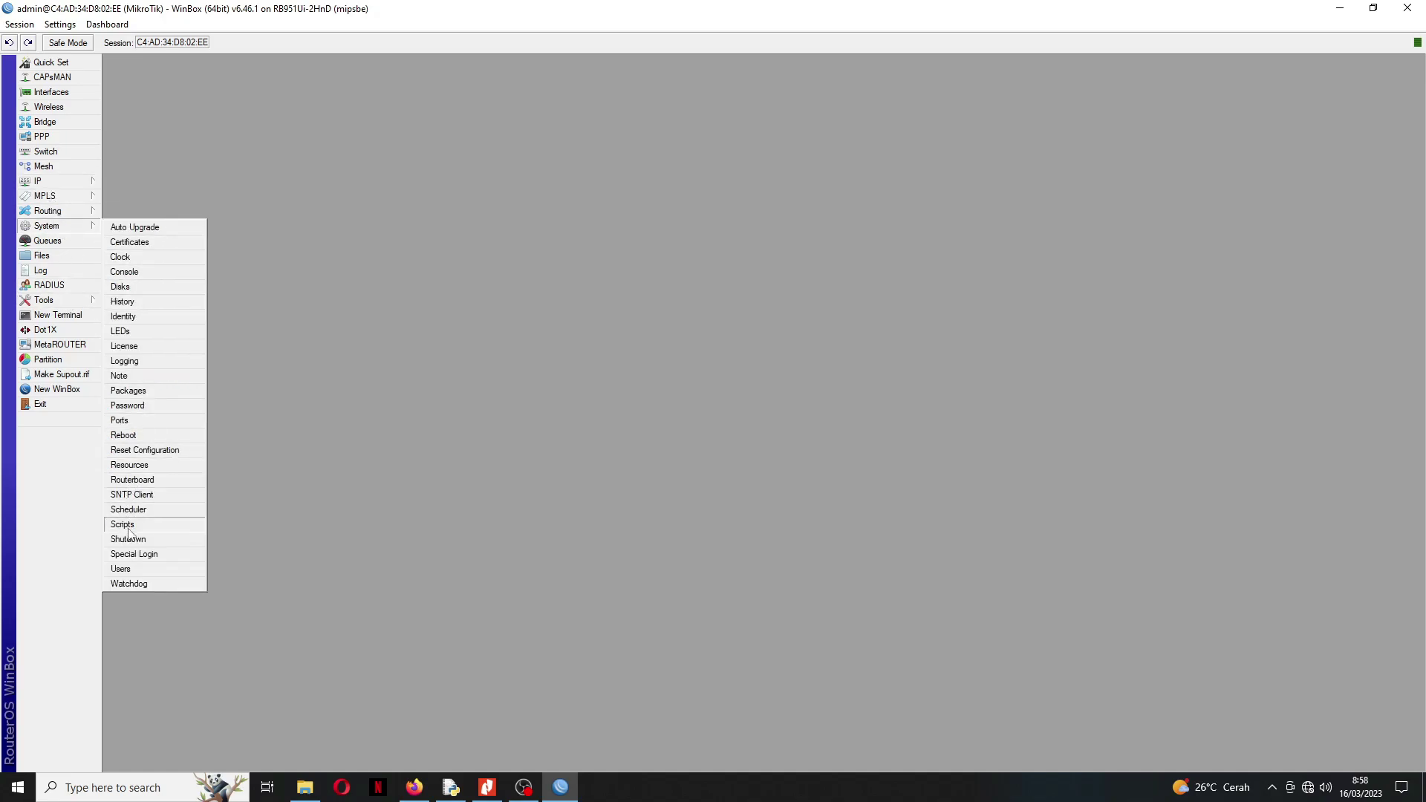
pyautogui.click(128, 406)
pyautogui.click(752, 404)
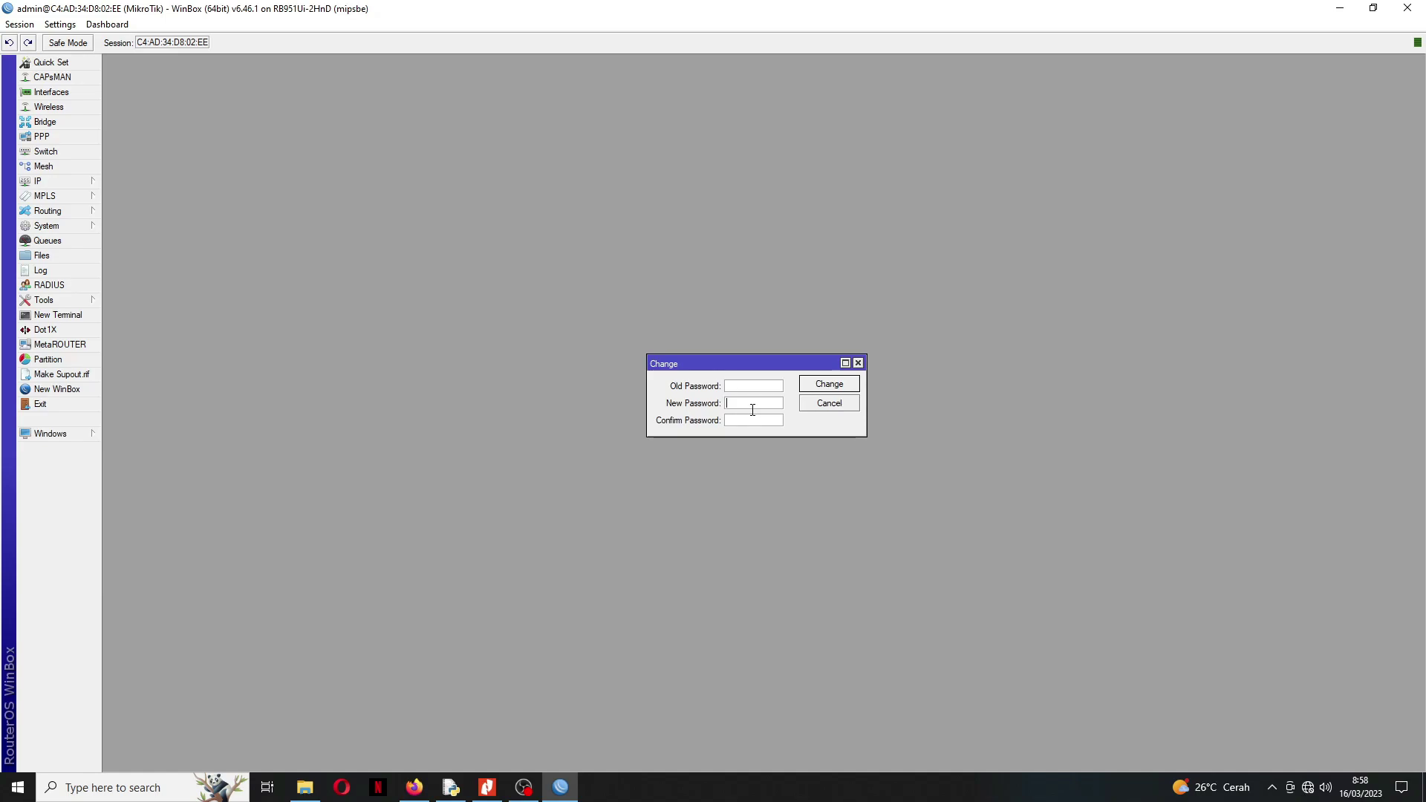
pyautogui.click(858, 363)
# Step: Enable the Hide Passwords setting, switch it off and on again, and leave it enabled
pyautogui.click(71, 27)
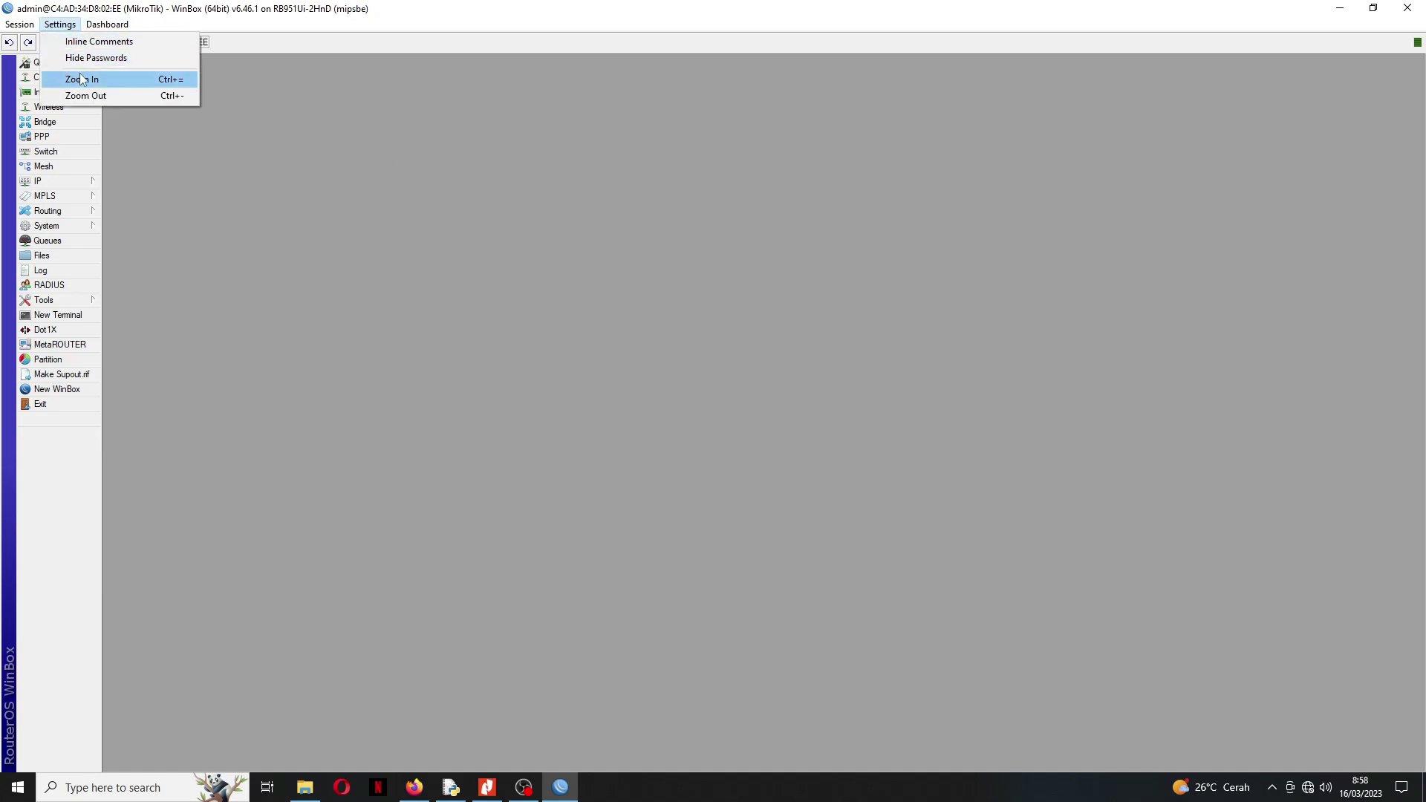
pyautogui.click(75, 58)
pyautogui.click(61, 25)
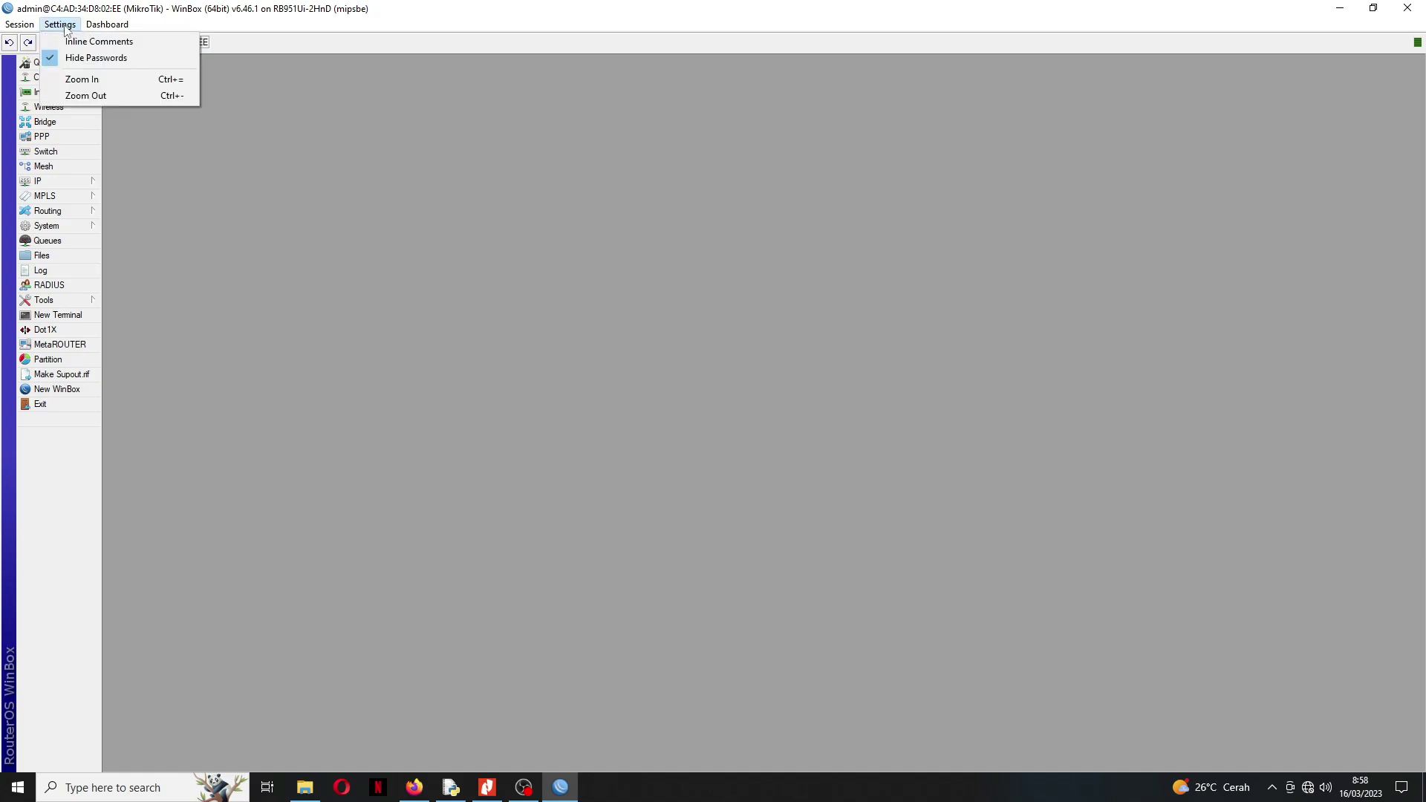
pyautogui.click(80, 60)
pyautogui.click(108, 24)
pyautogui.moveTo(61, 25)
pyautogui.click(91, 61)
pyautogui.click(60, 24)
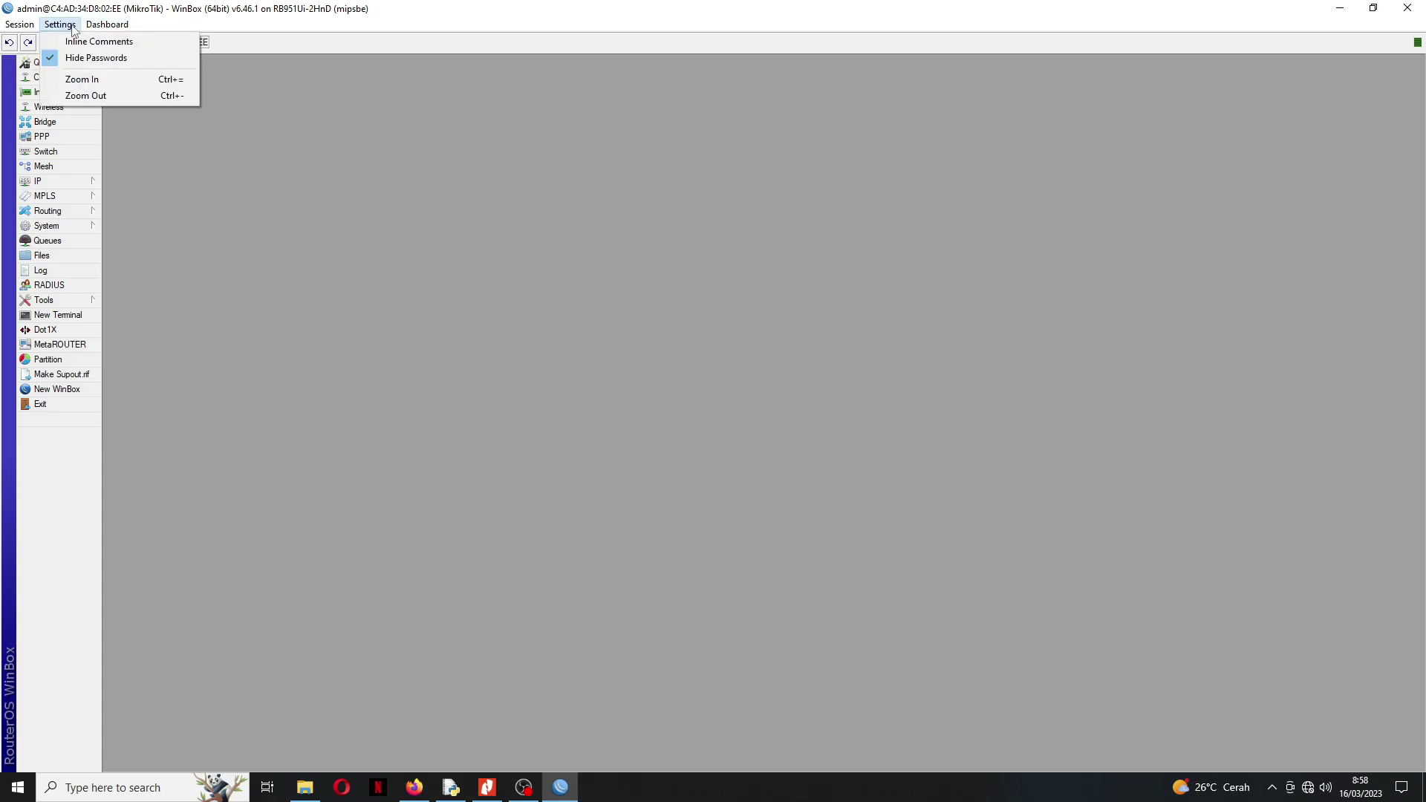
pyautogui.click(197, 206)
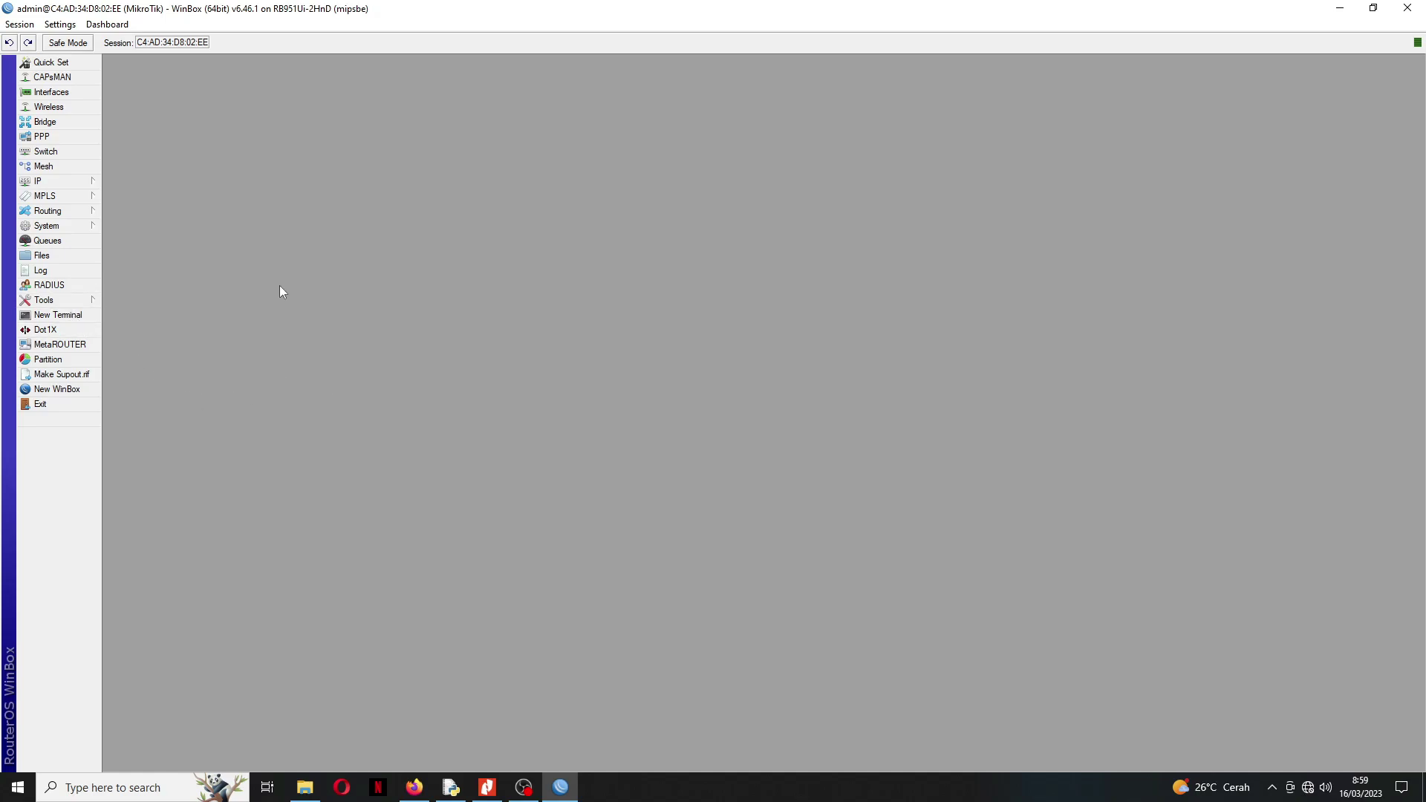
# Step: Set the router's identity to MikroTik followed by a hyphen and the owner's name, and apply it
pyautogui.click(71, 225)
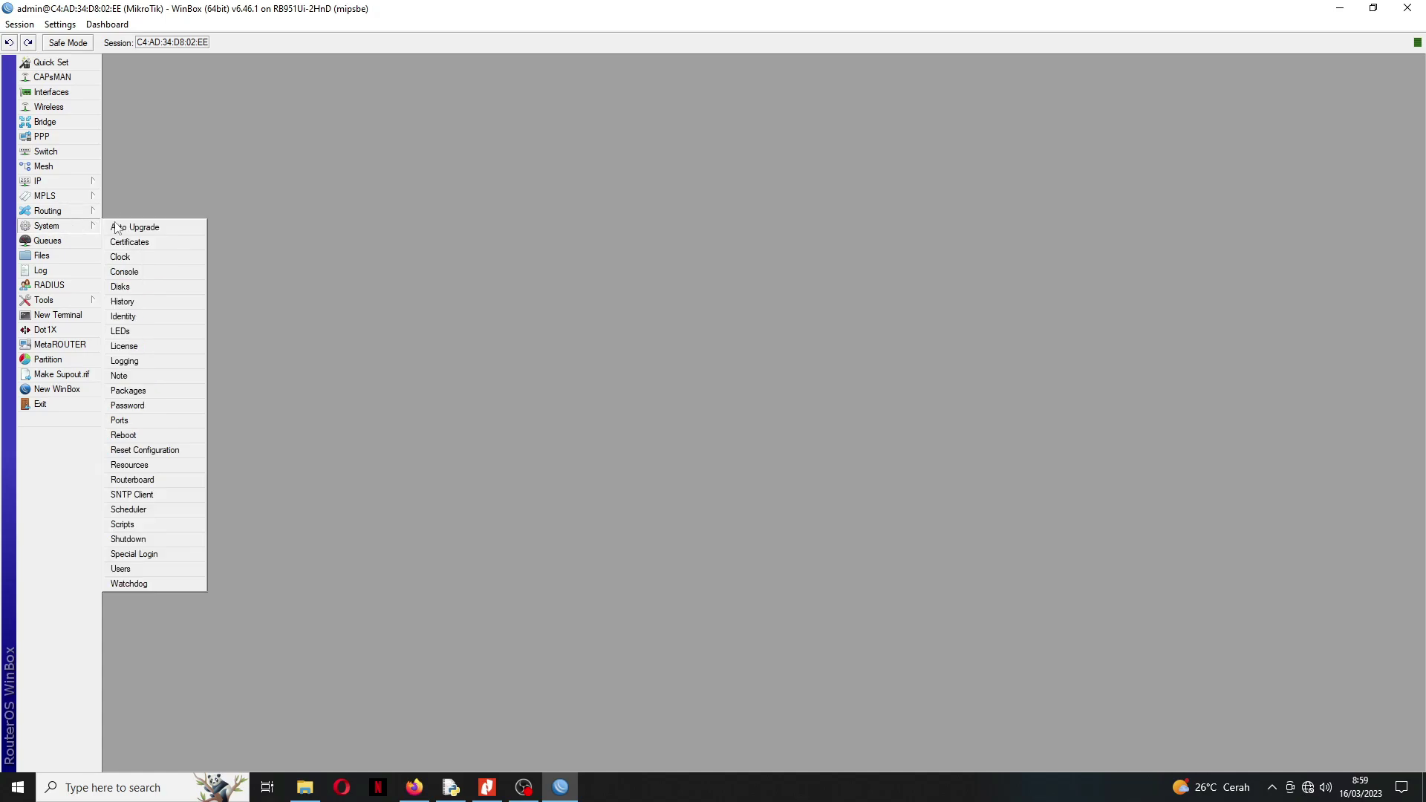
pyautogui.click(134, 317)
pyautogui.click(758, 397)
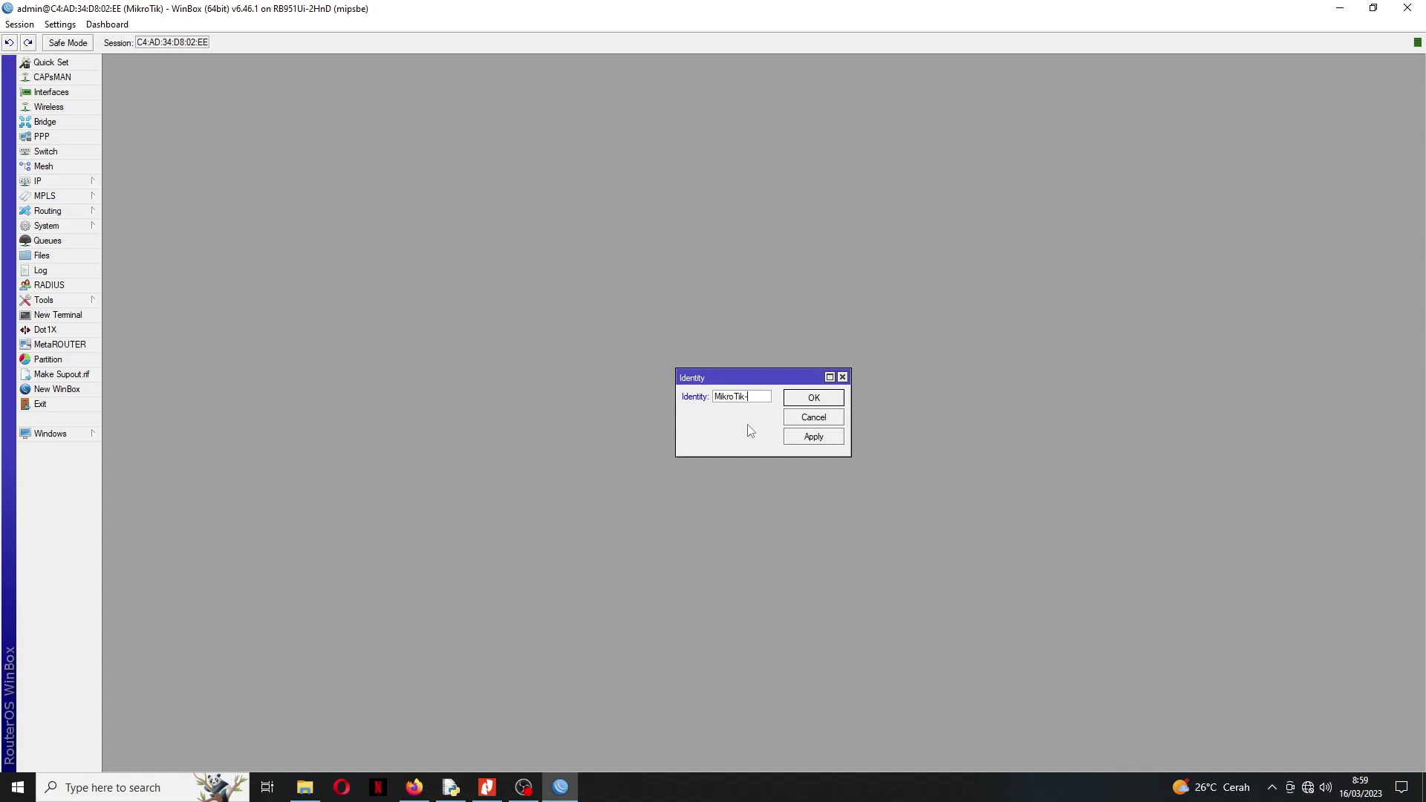
pyautogui.write('-AriefCP')
pyautogui.click(813, 438)
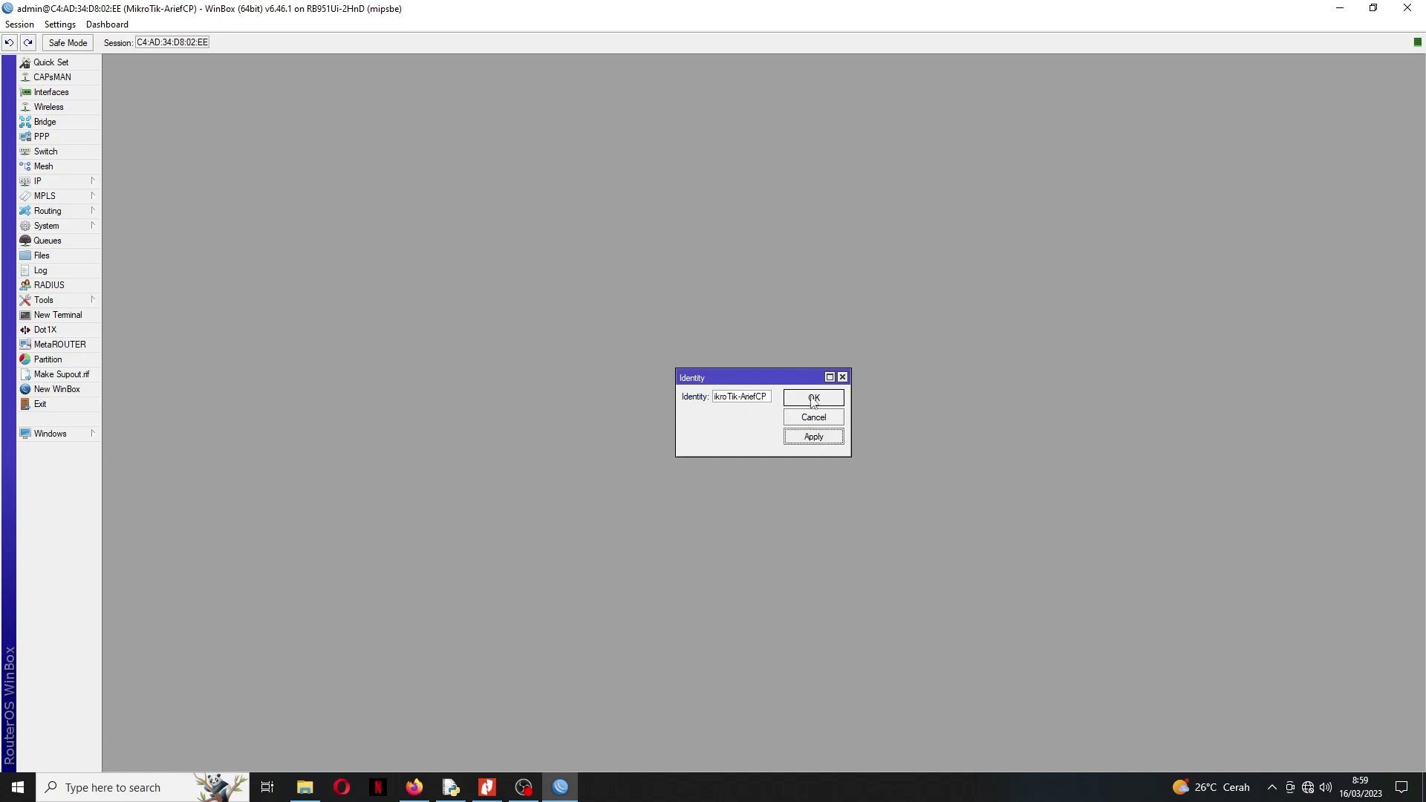
pyautogui.click(814, 398)
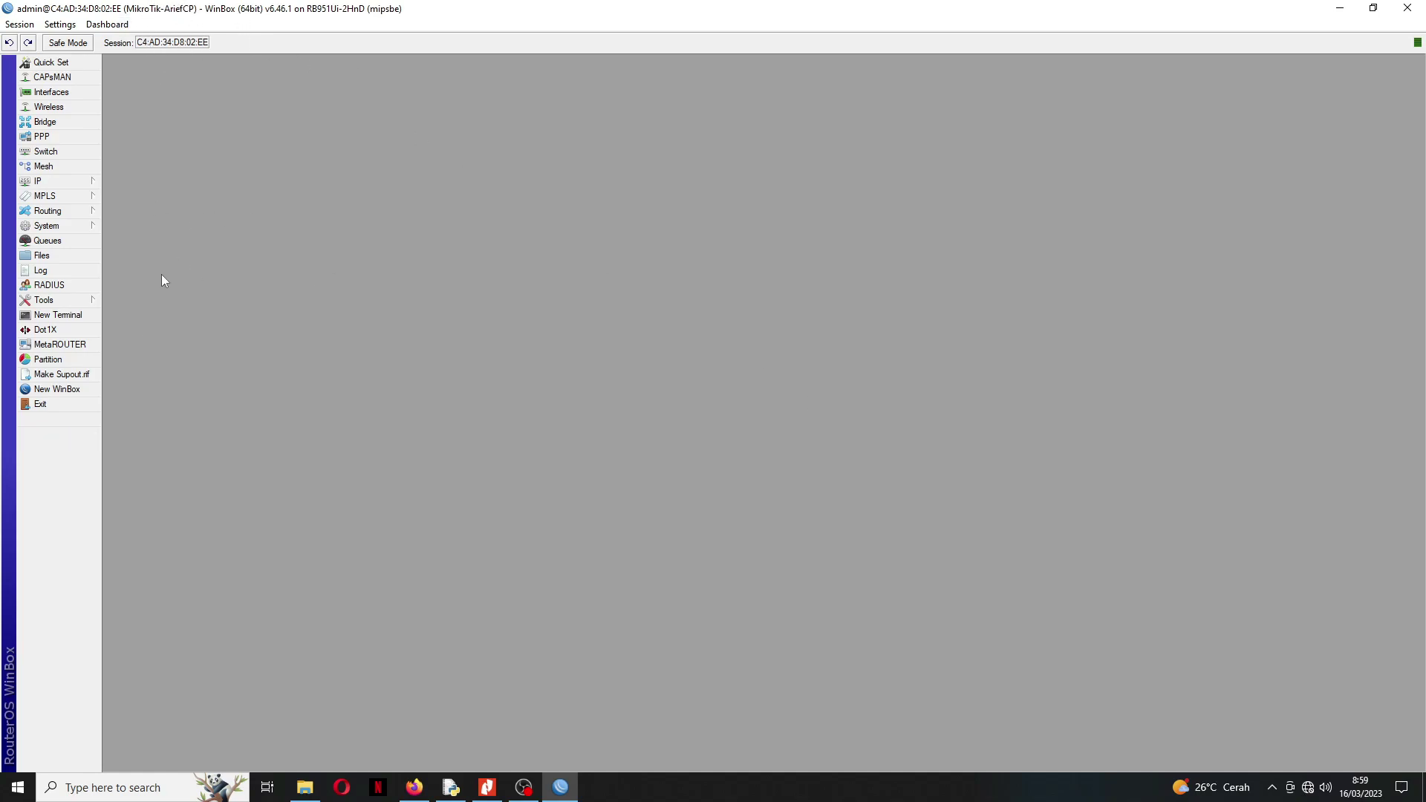
# Step: Restart WinBox, refresh the neighbors, and reconnect to the renamed MikroTik router
pyautogui.click(1407, 7)
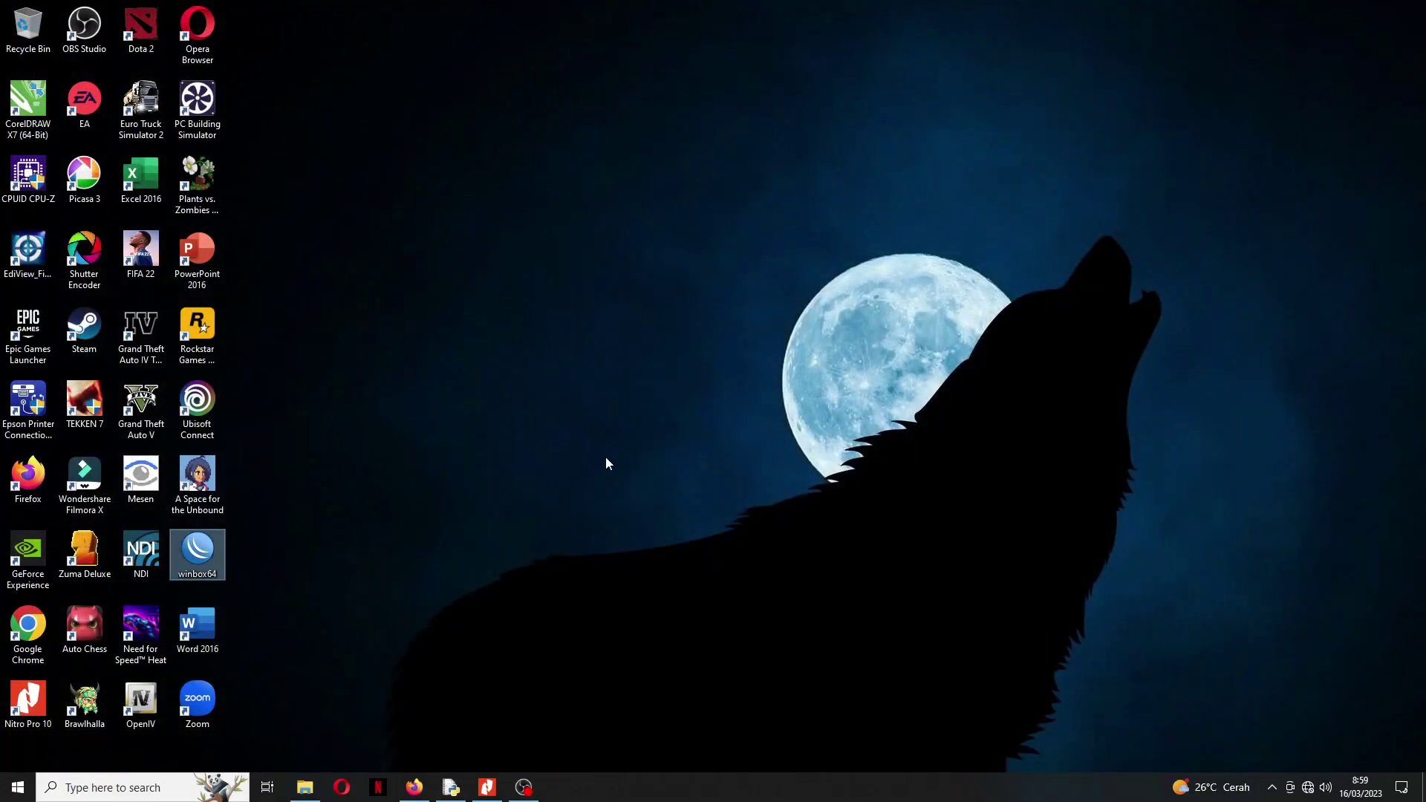
pyautogui.doubleClick(197, 550)
pyautogui.click(617, 317)
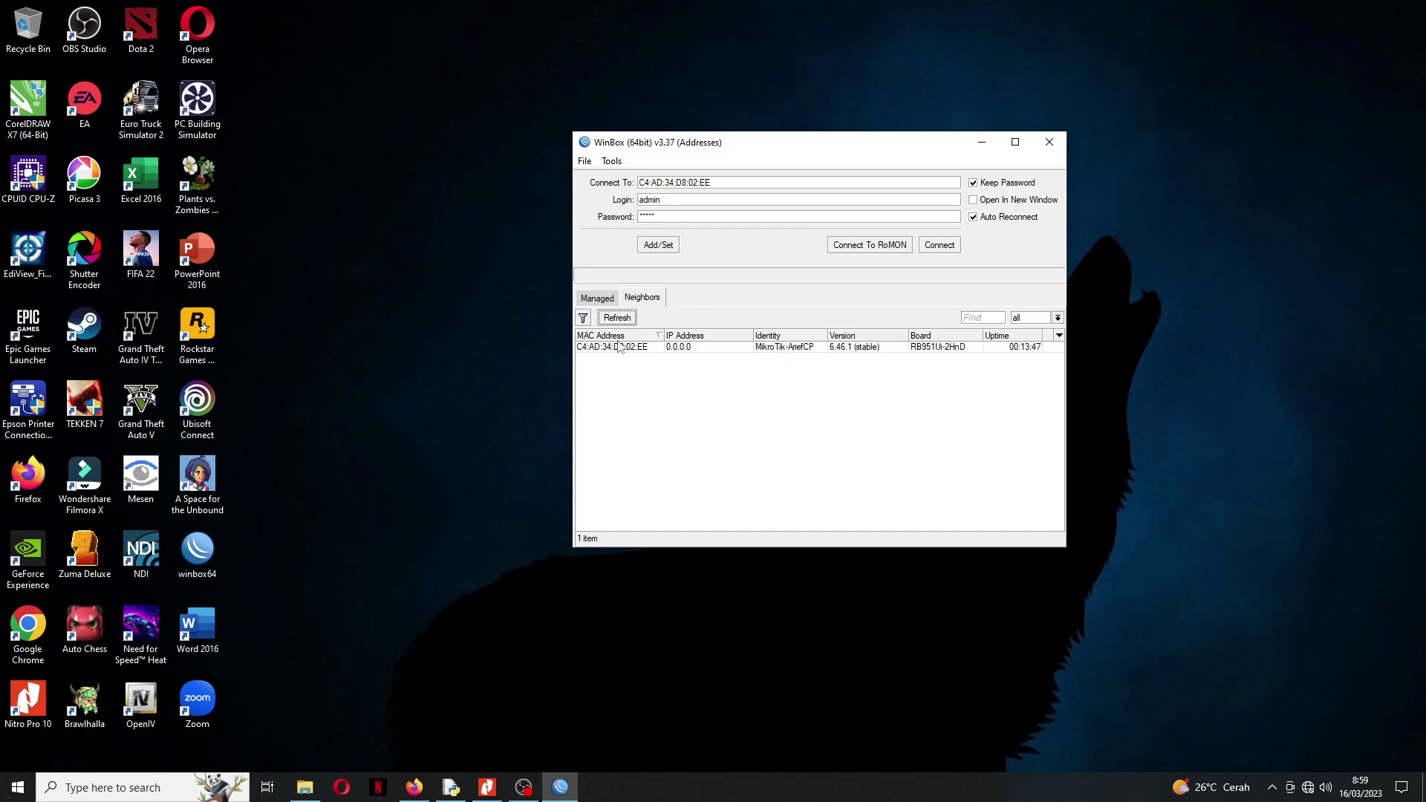
pyautogui.click(621, 350)
pyautogui.doubleClick(621, 347)
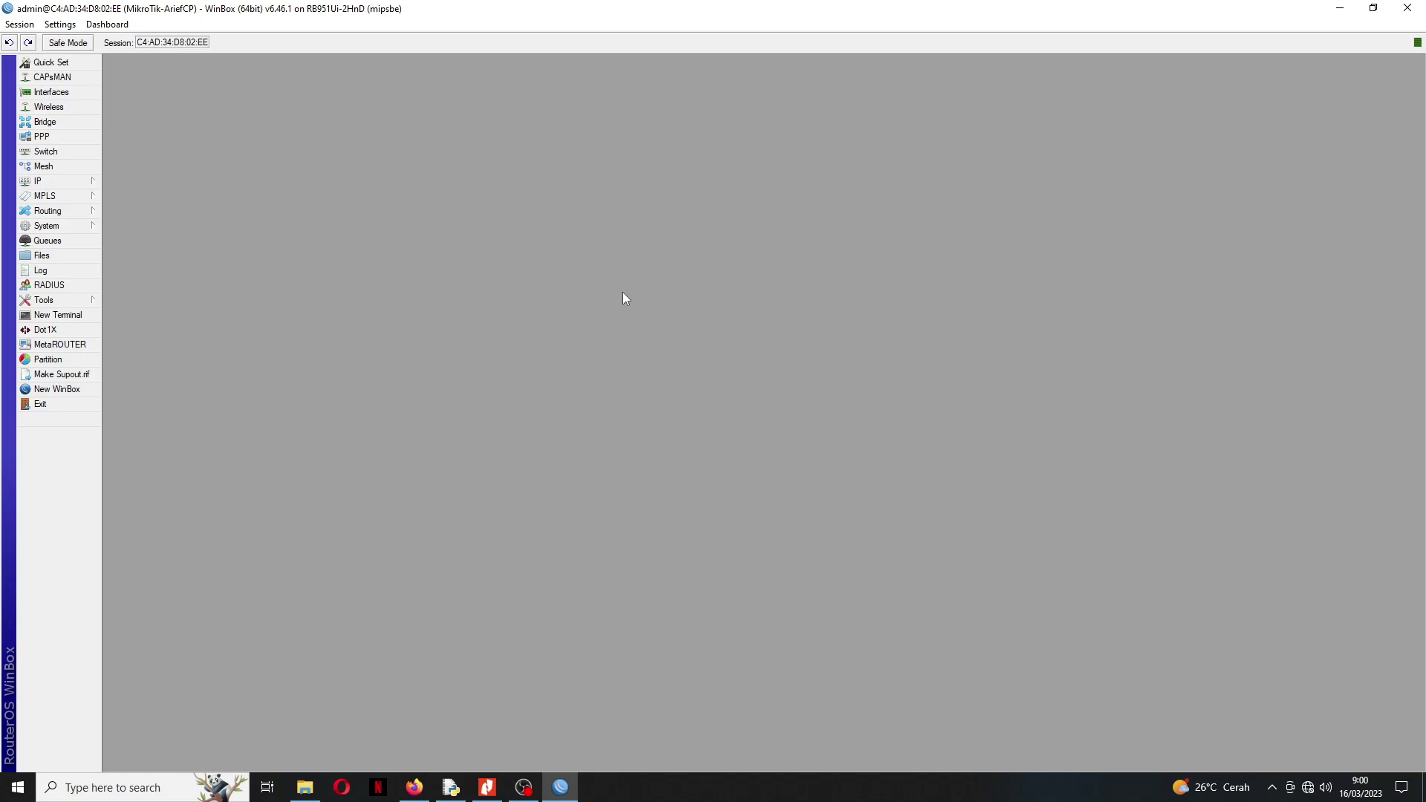
pyautogui.click(79, 183)
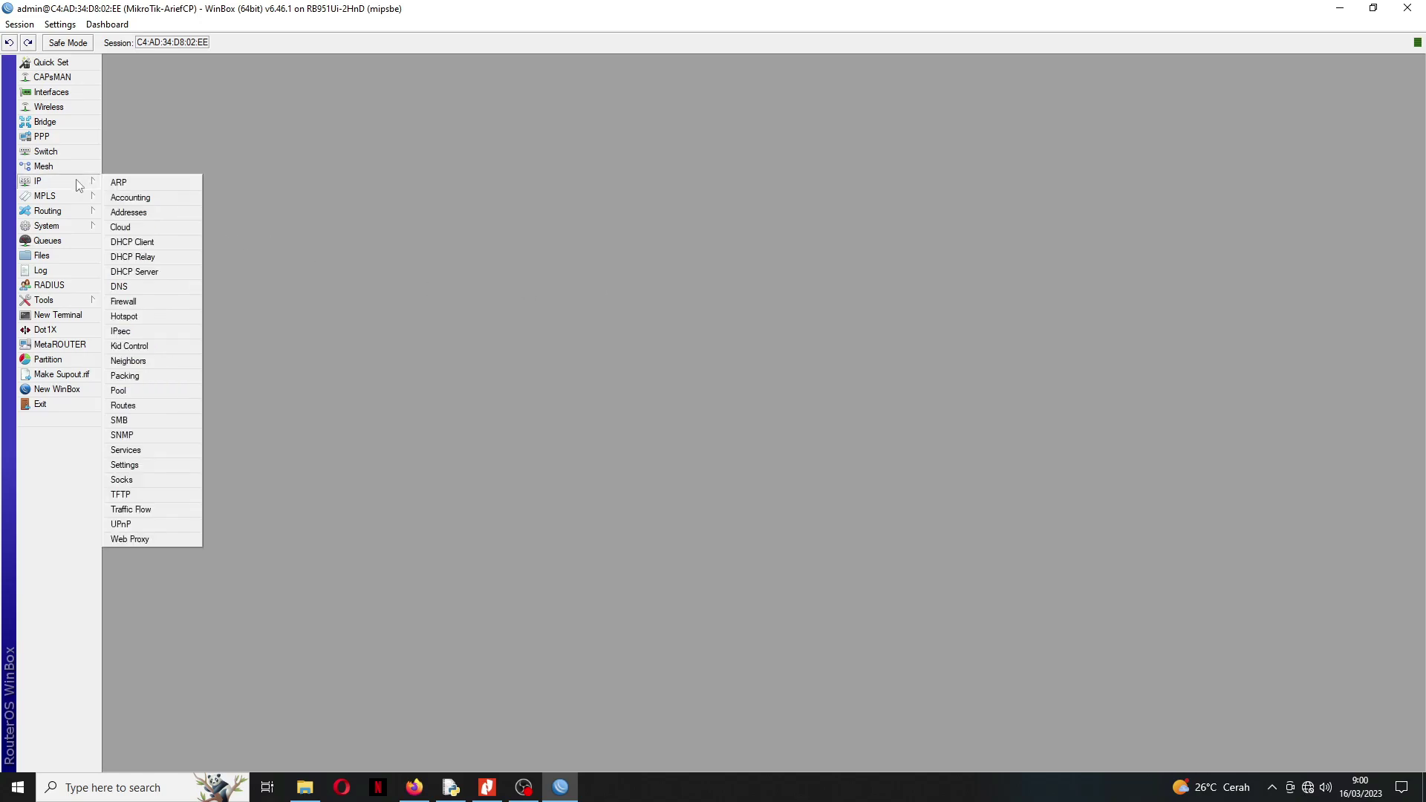
pyautogui.click(149, 243)
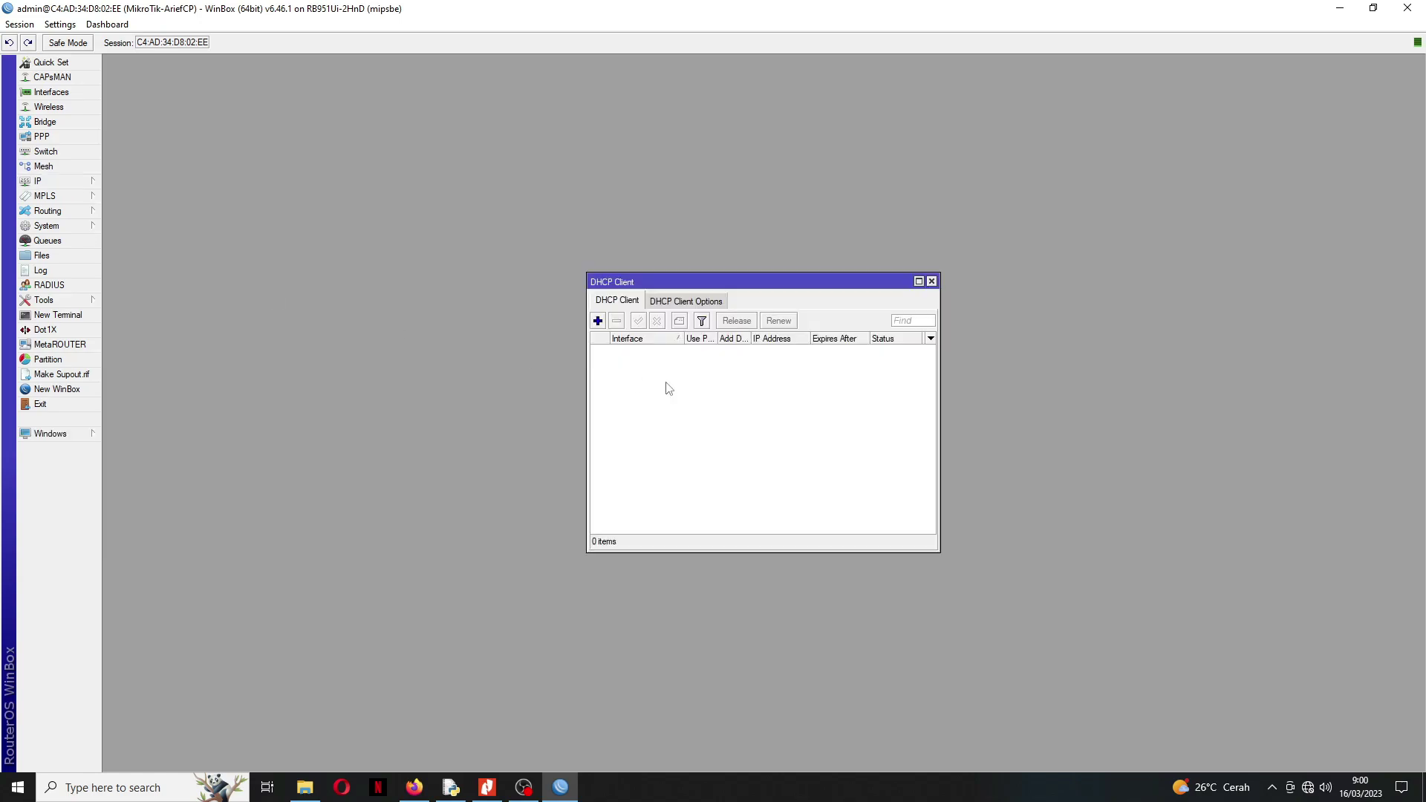
pyautogui.click(598, 321)
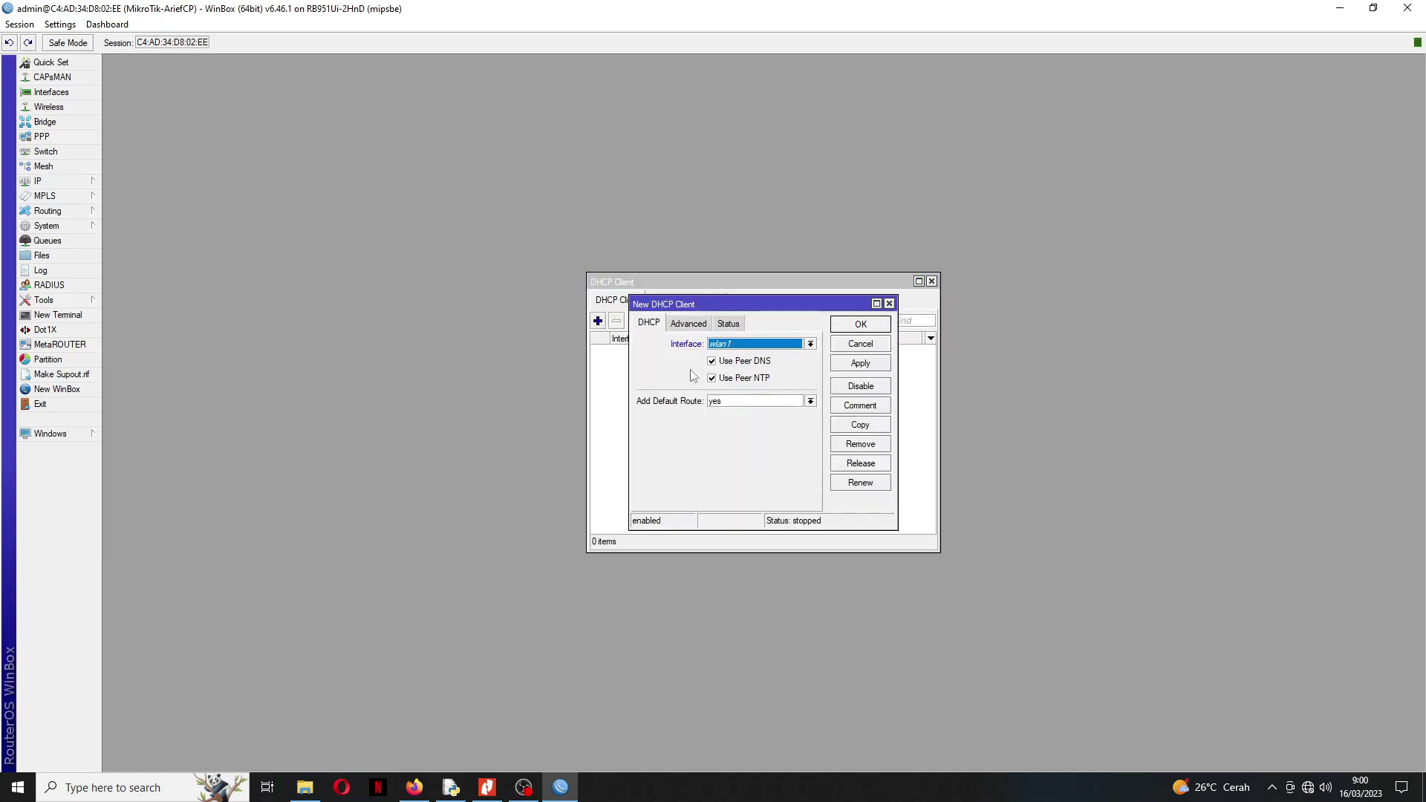
pyautogui.click(741, 346)
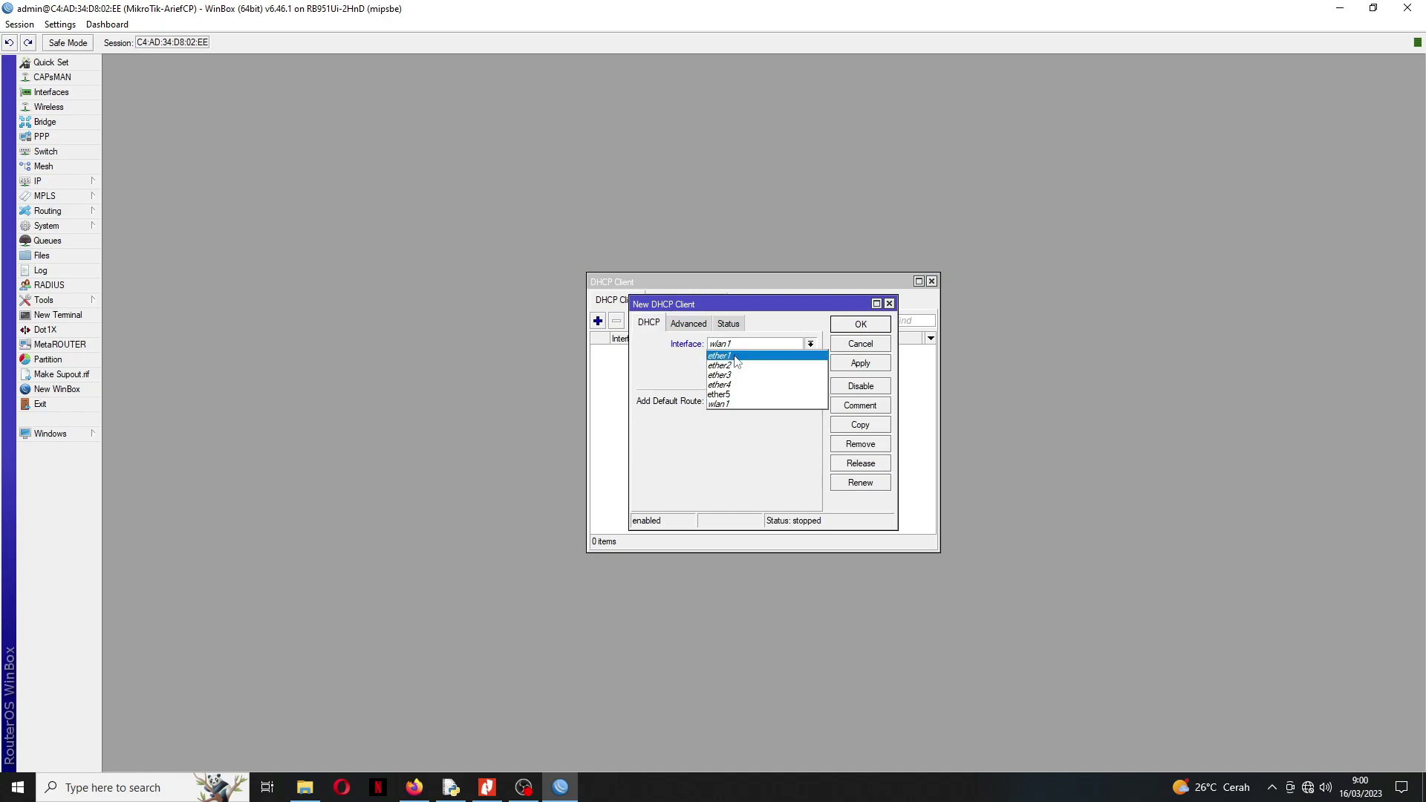
pyautogui.click(737, 357)
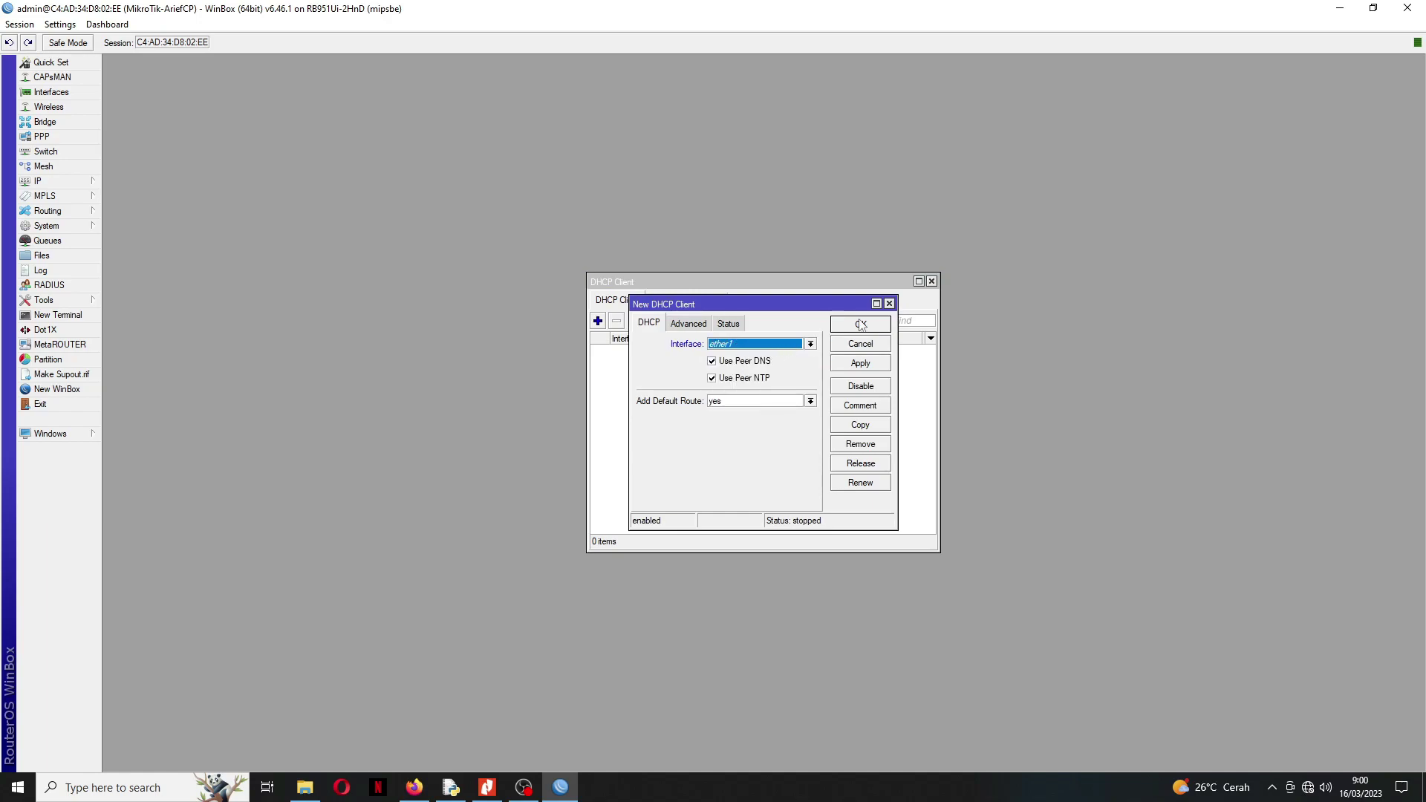
pyautogui.click(889, 303)
pyautogui.click(931, 282)
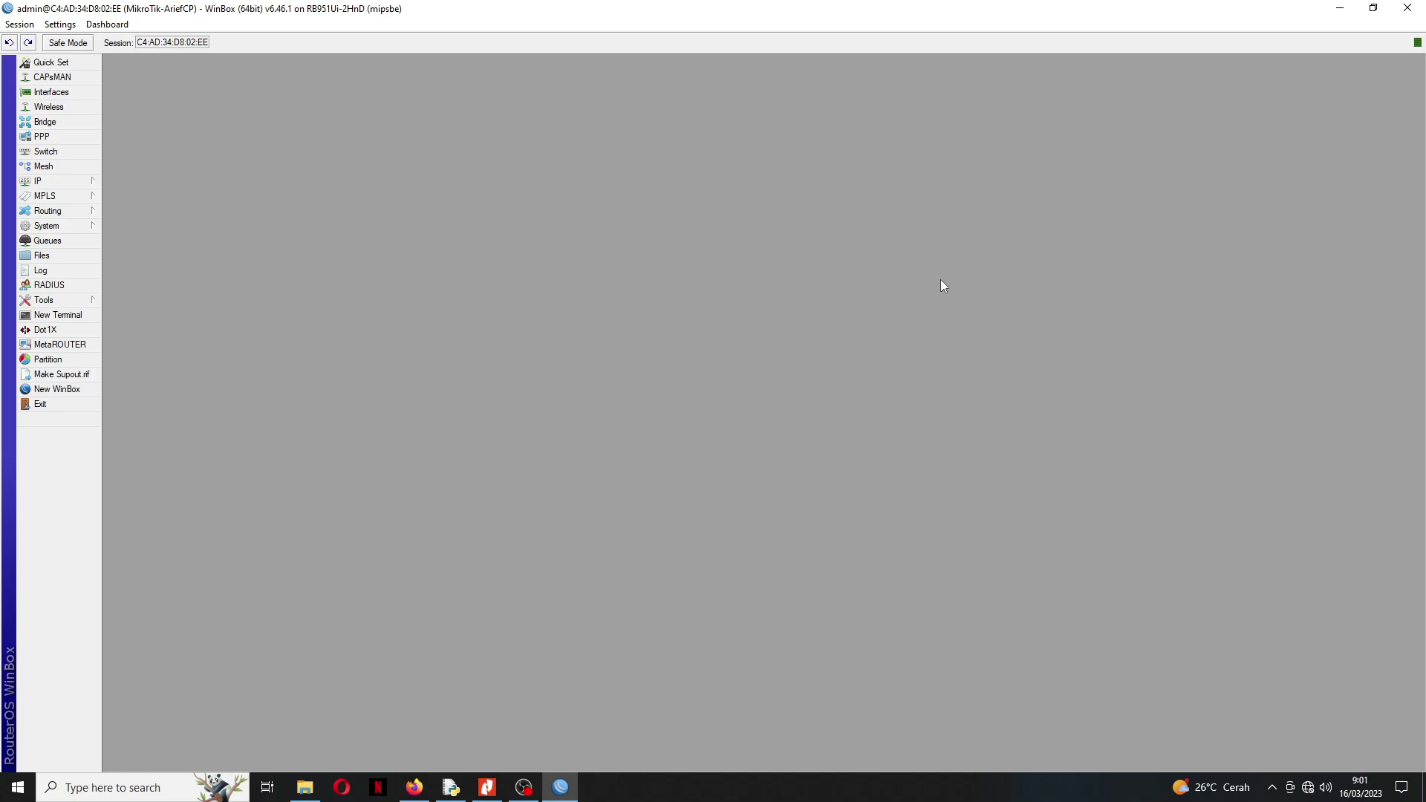
# Step: Add a DHCP client on interface ether1 with the default peer DNS, peer NTP and default route options, and apply it
pyautogui.click(79, 183)
pyautogui.click(132, 242)
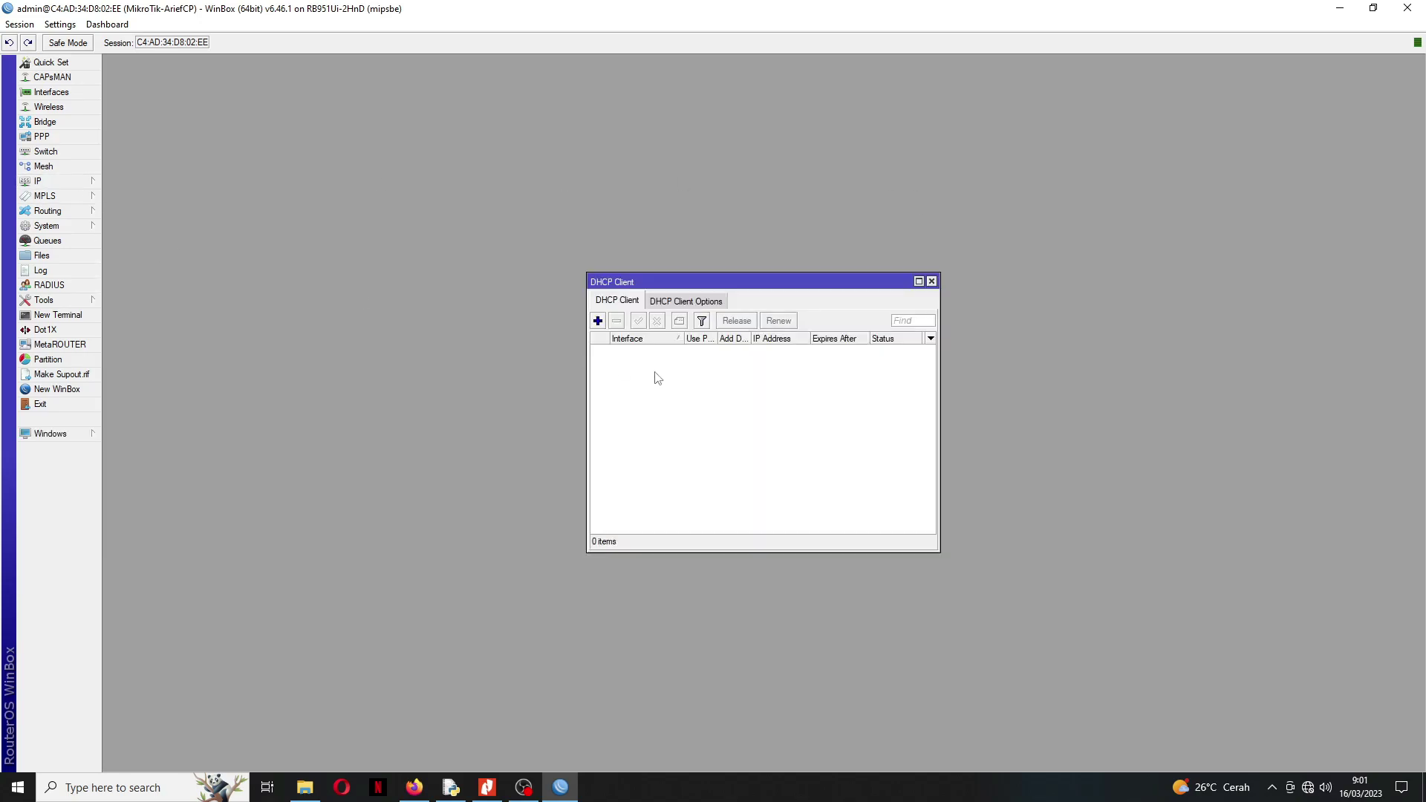
pyautogui.click(598, 320)
pyautogui.click(772, 344)
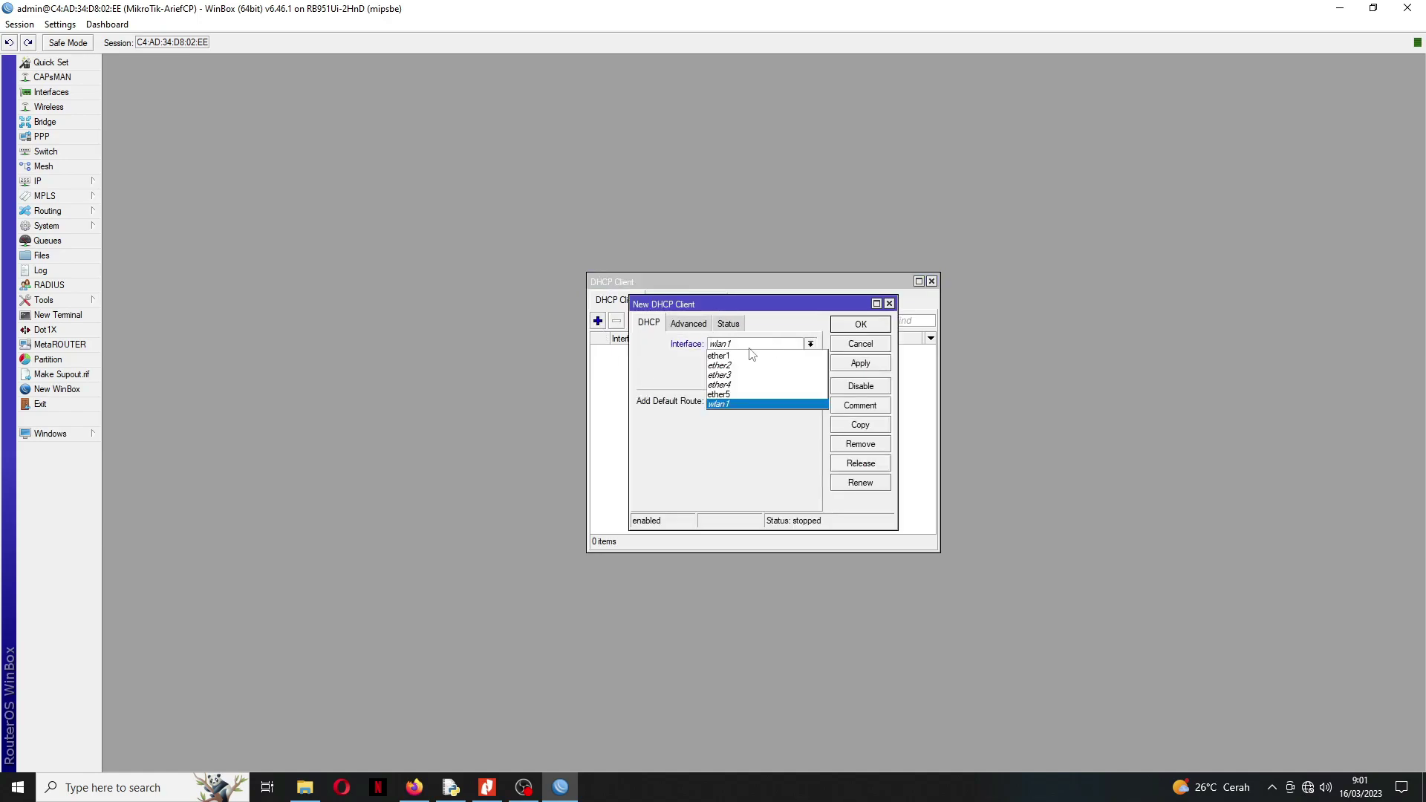
pyautogui.click(743, 364)
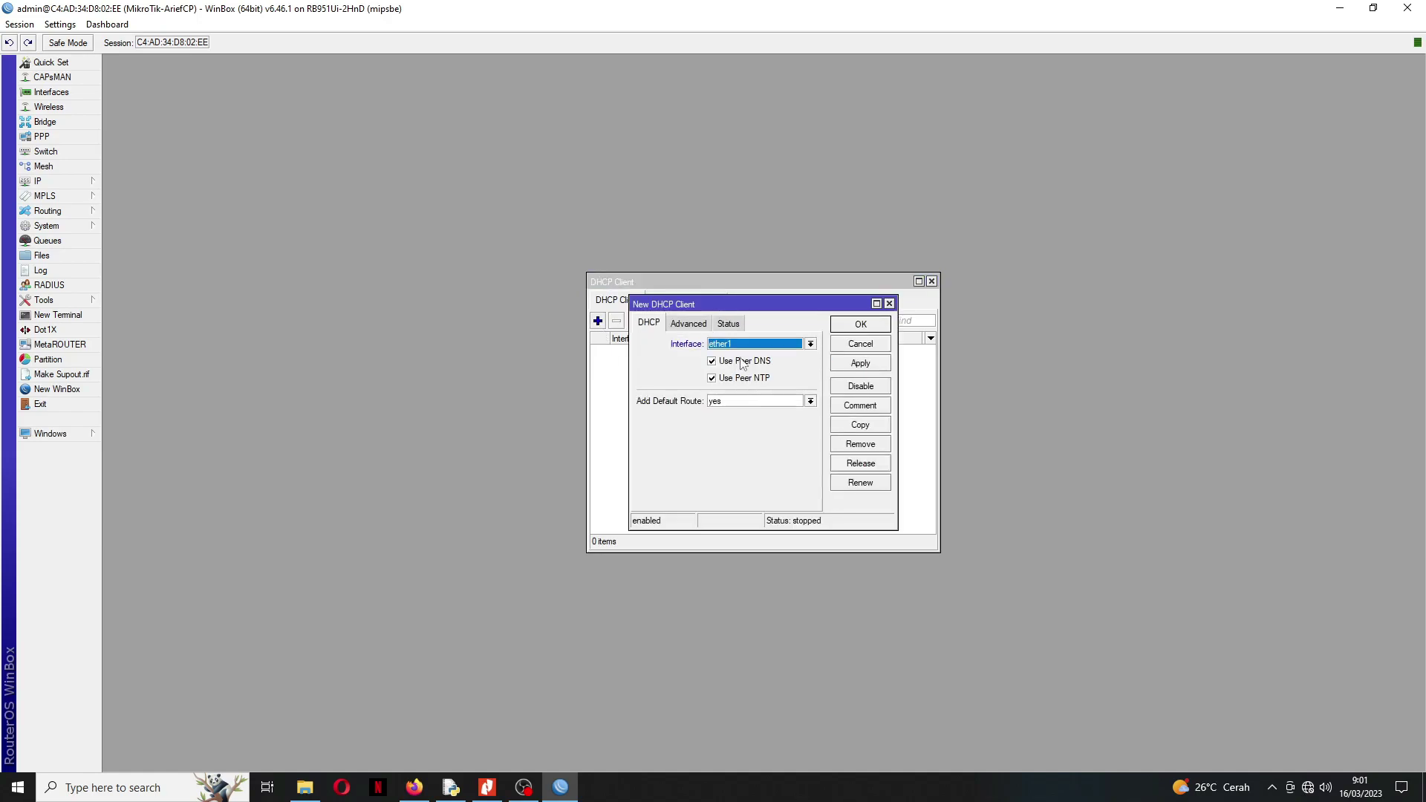
pyautogui.click(861, 363)
pyautogui.click(861, 329)
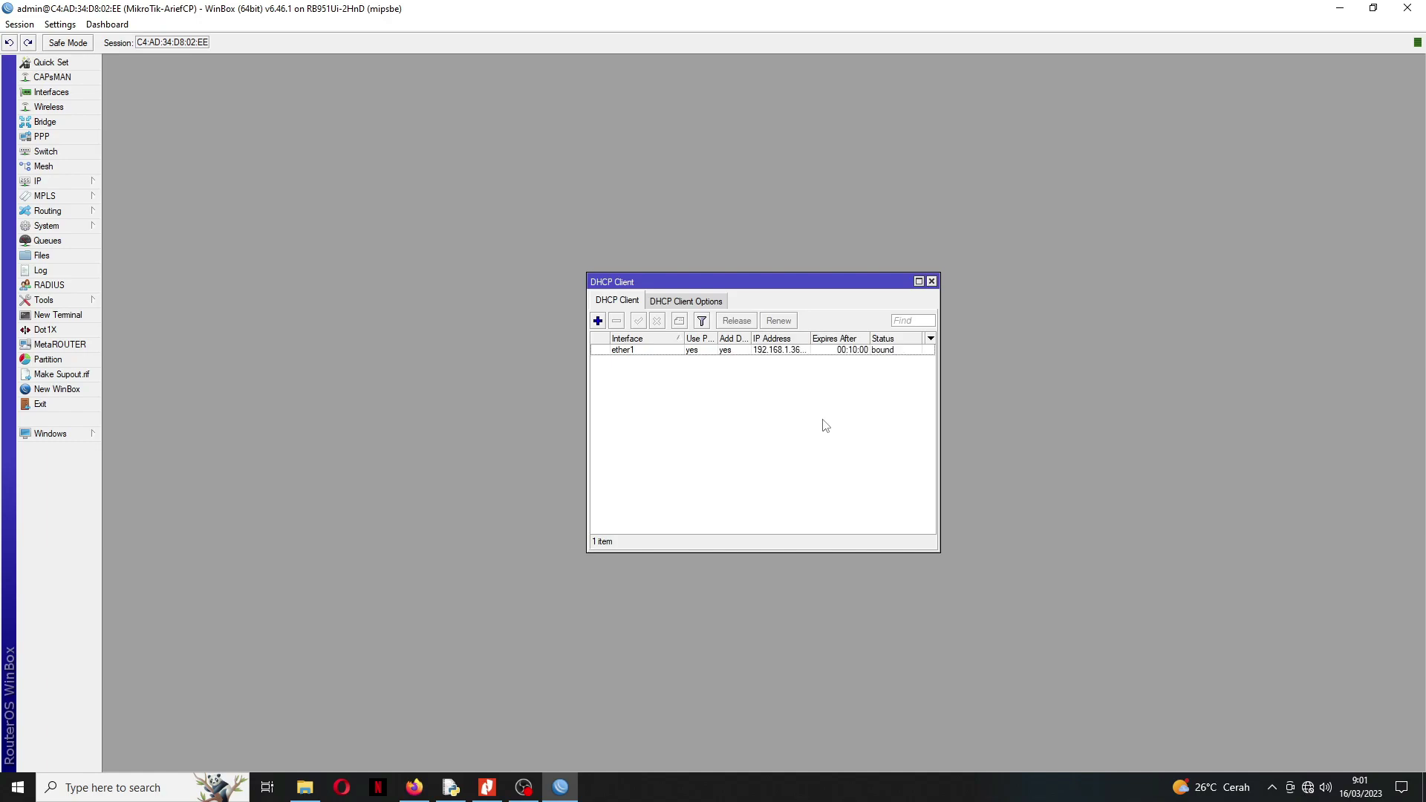
# Step: Widen the IP Address column in the DHCP Client list and move its window to the workspace corner
pyautogui.moveTo(806, 290); pyautogui.dragTo(706, 286)
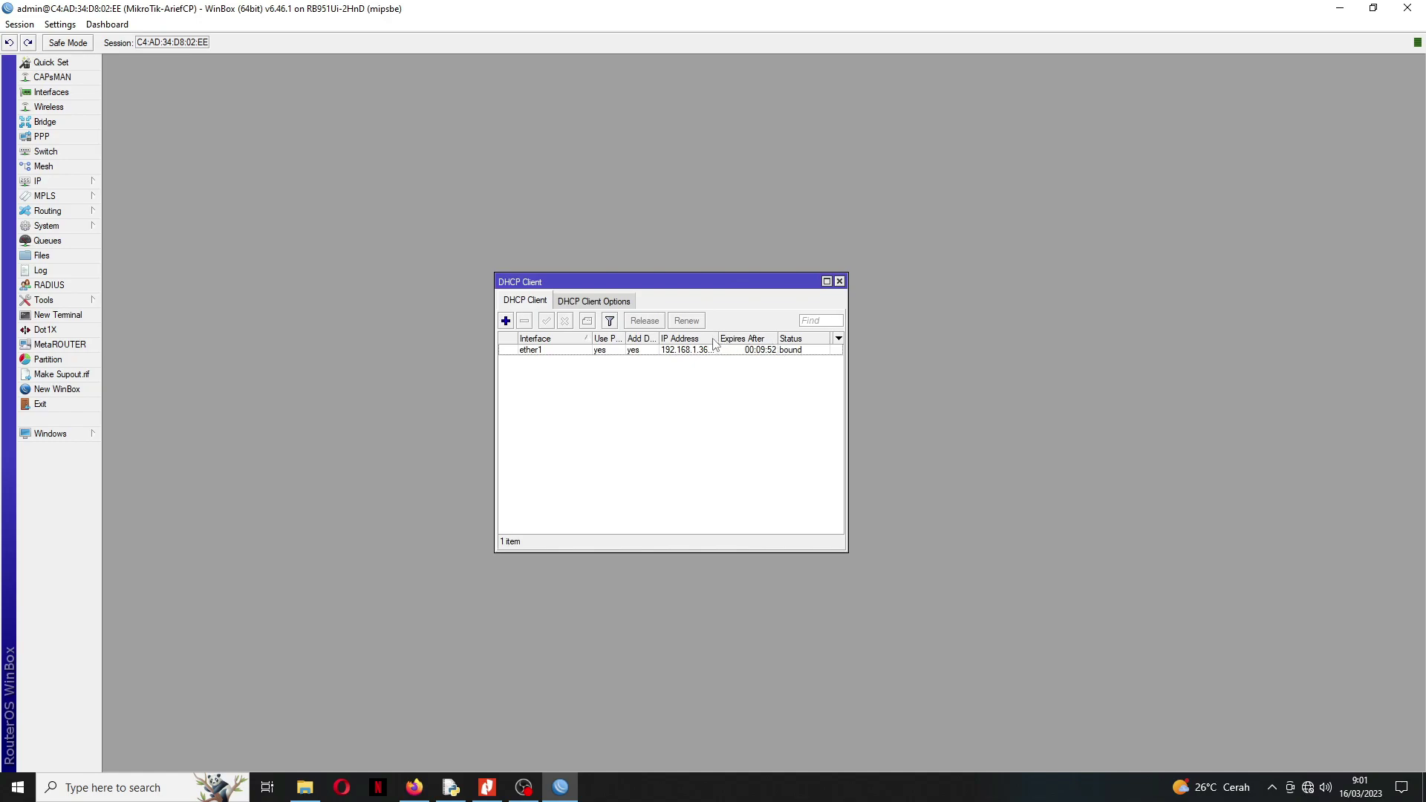
pyautogui.moveTo(718, 338); pyautogui.dragTo(731, 339)
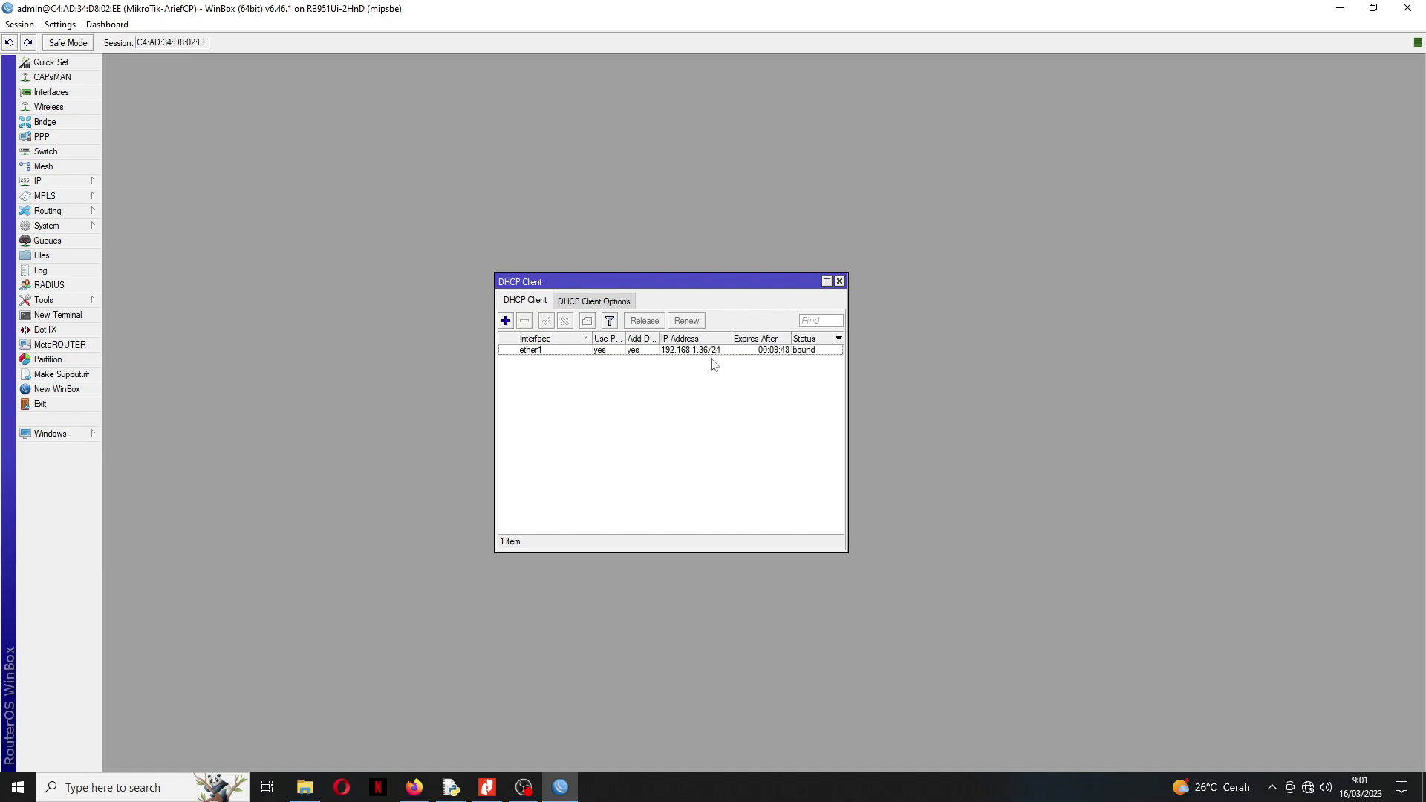
pyautogui.moveTo(713, 282); pyautogui.dragTo(1286, 71)
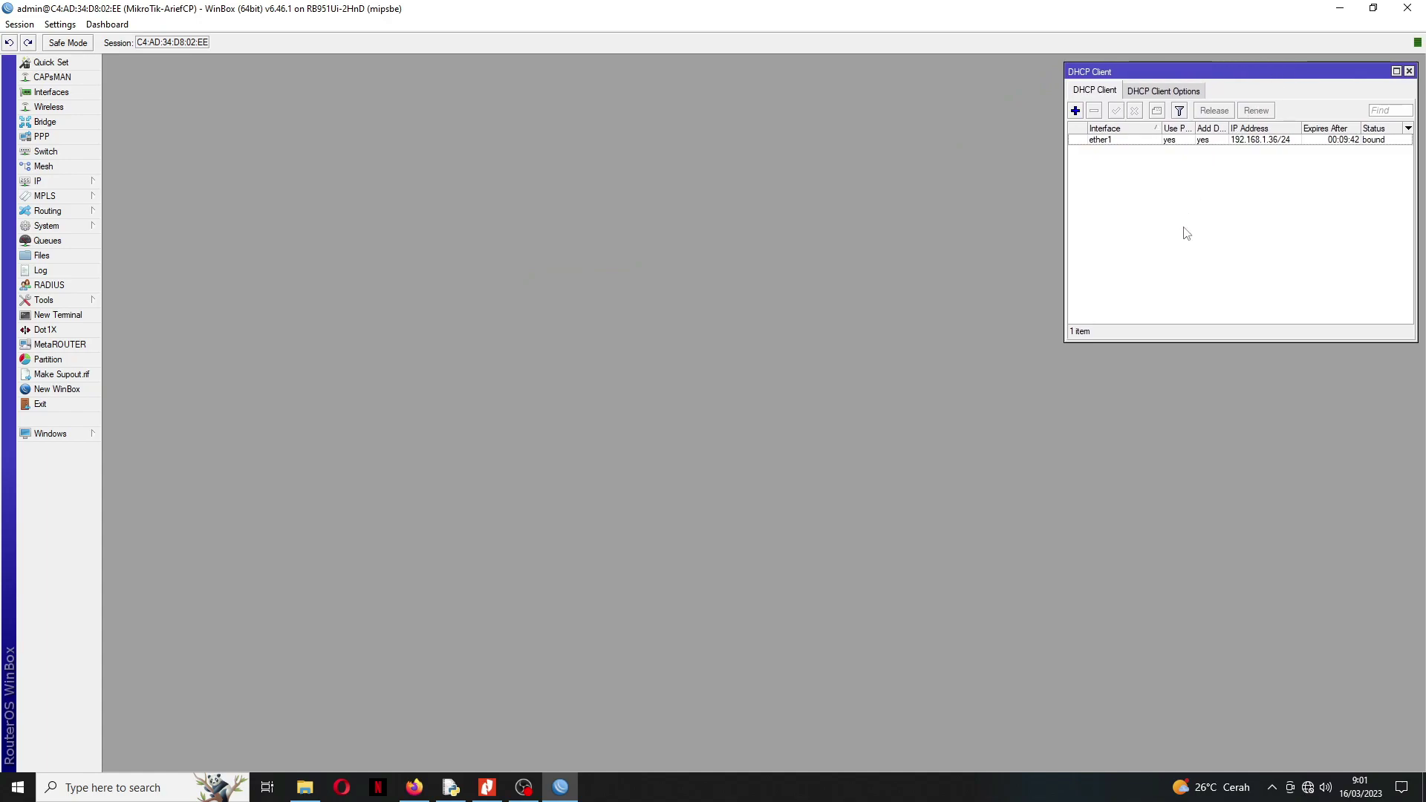
# Step: Open the IP address list and place its window beside the DHCP Client window
pyautogui.click(64, 182)
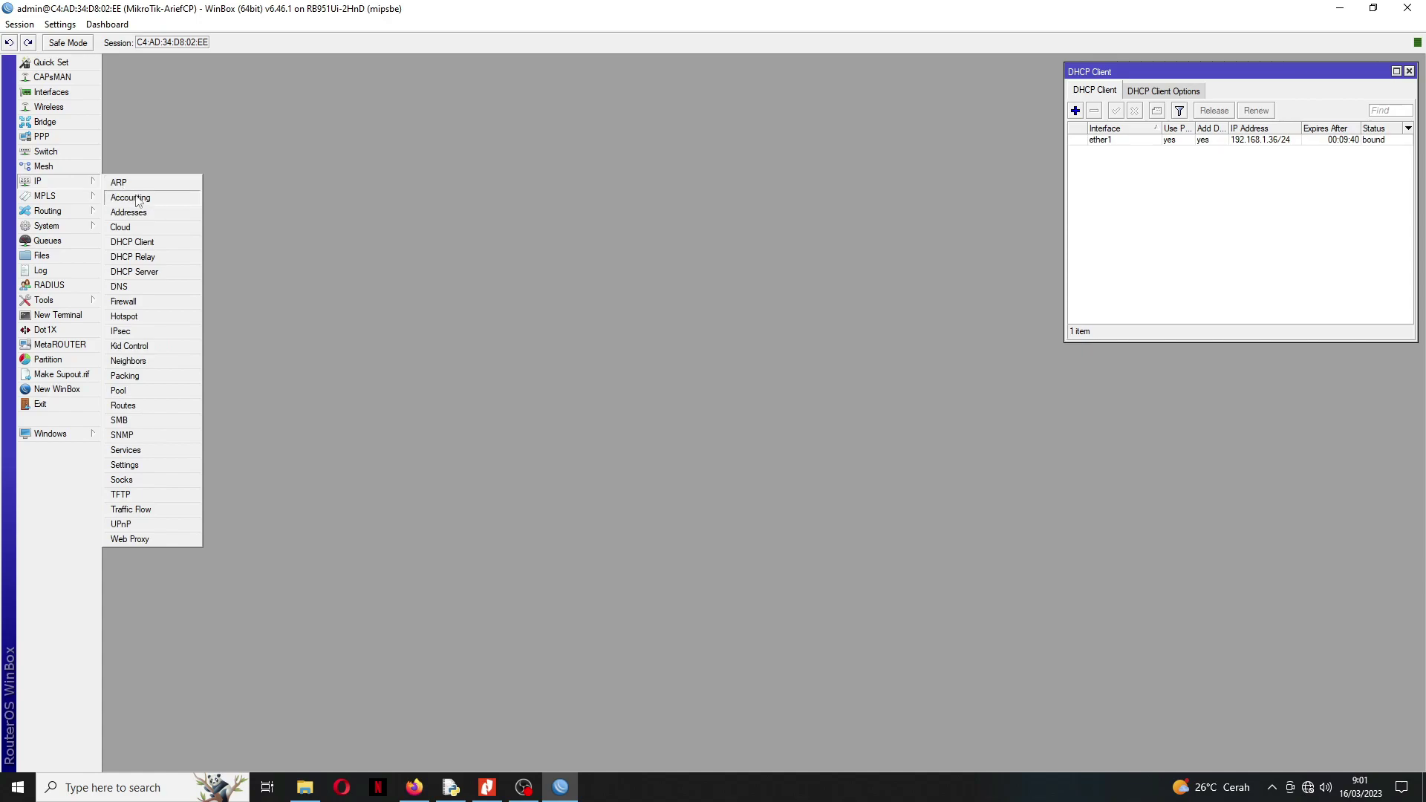
pyautogui.click(142, 211)
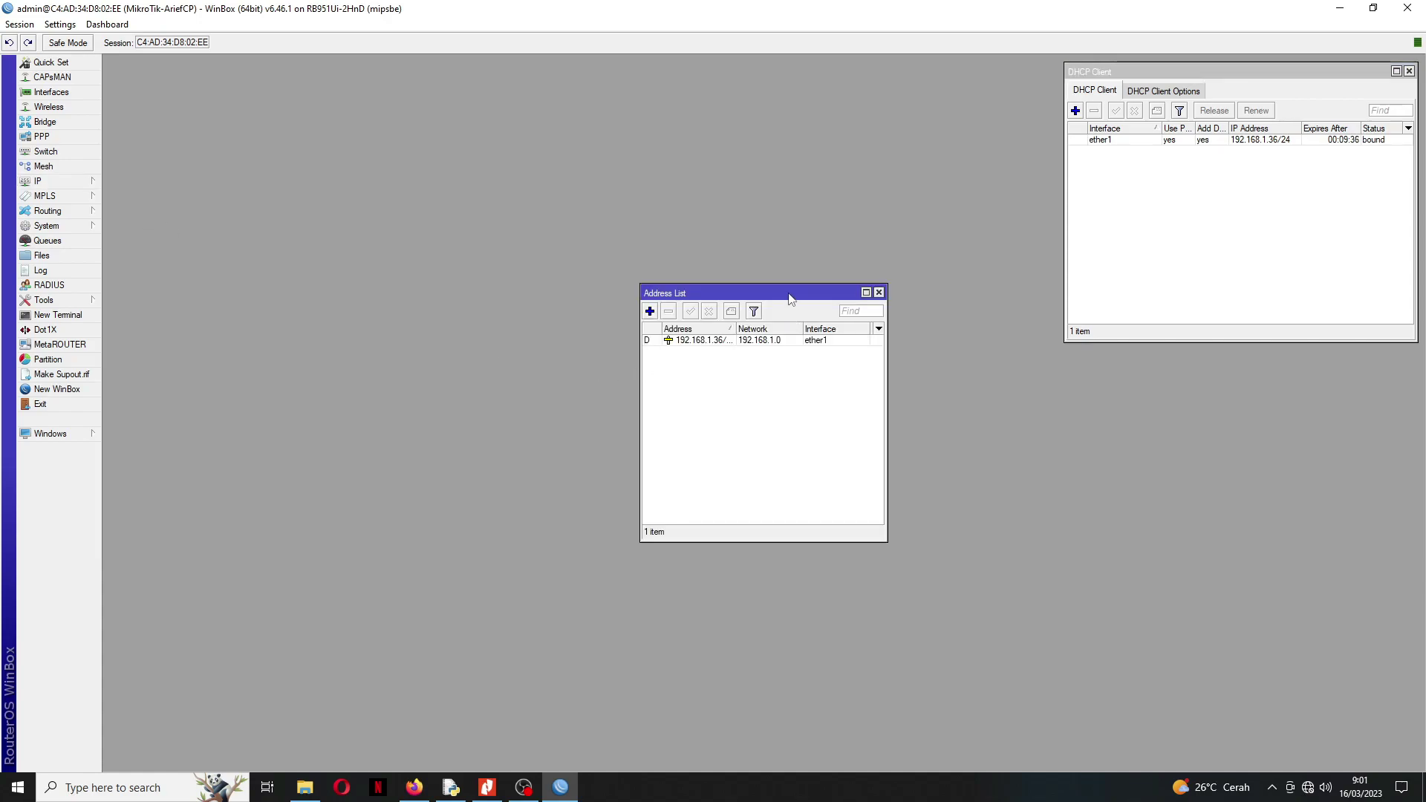
pyautogui.moveTo(789, 299); pyautogui.dragTo(960, 73)
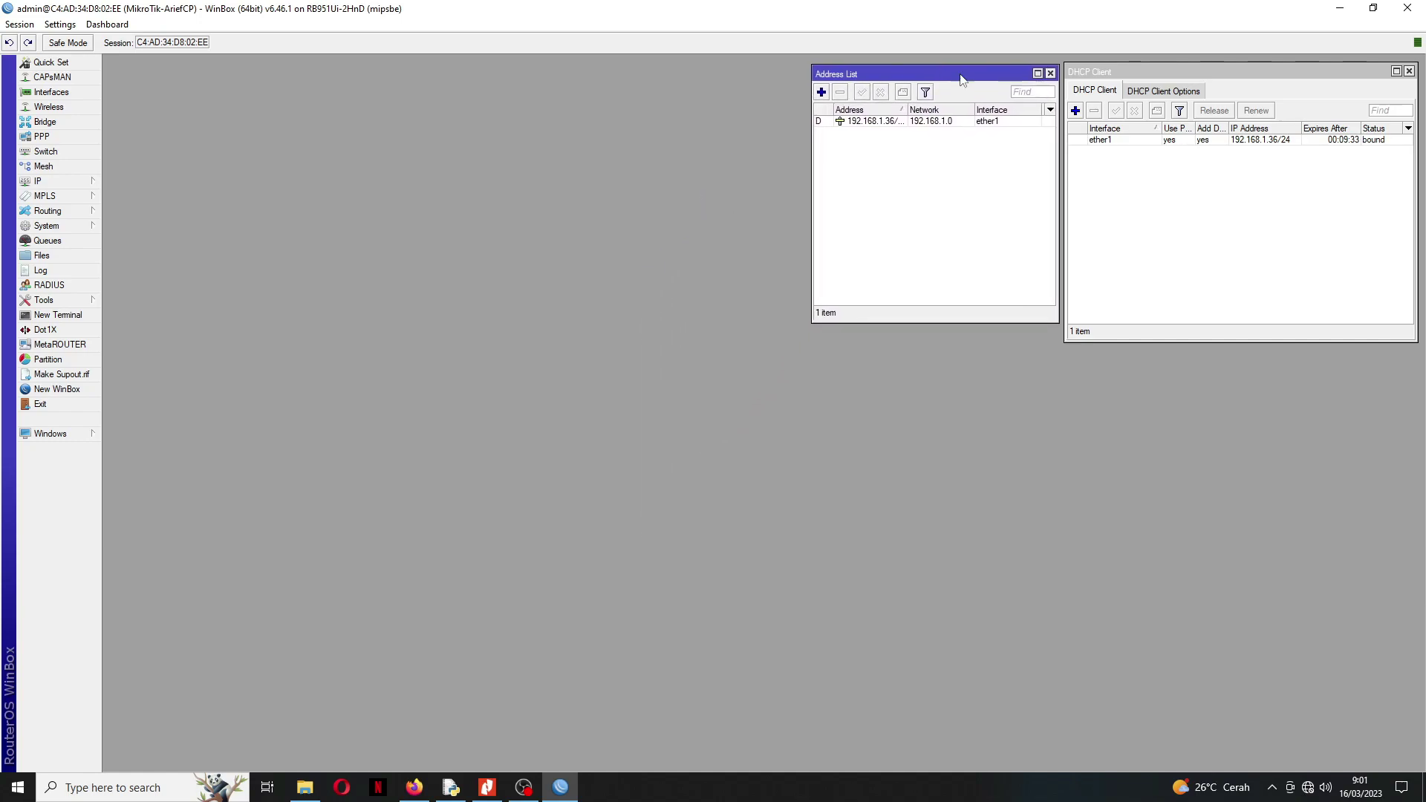
# Step: Switch to the topology PDF in Nitro Pro to examine the ether port assignments, and return to WinBox
pyautogui.click(492, 794)
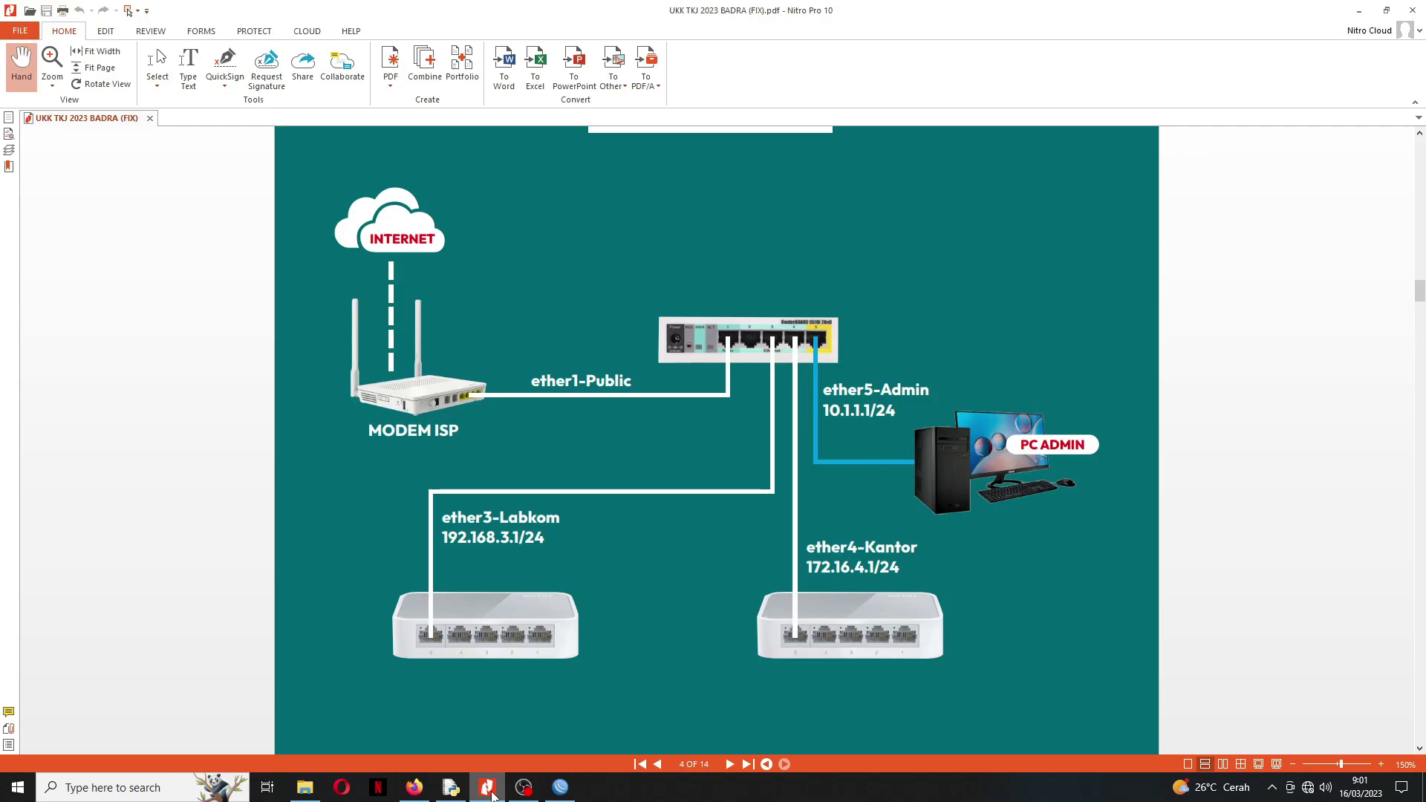
pyautogui.click(493, 795)
pyautogui.click(492, 795)
pyautogui.click(490, 790)
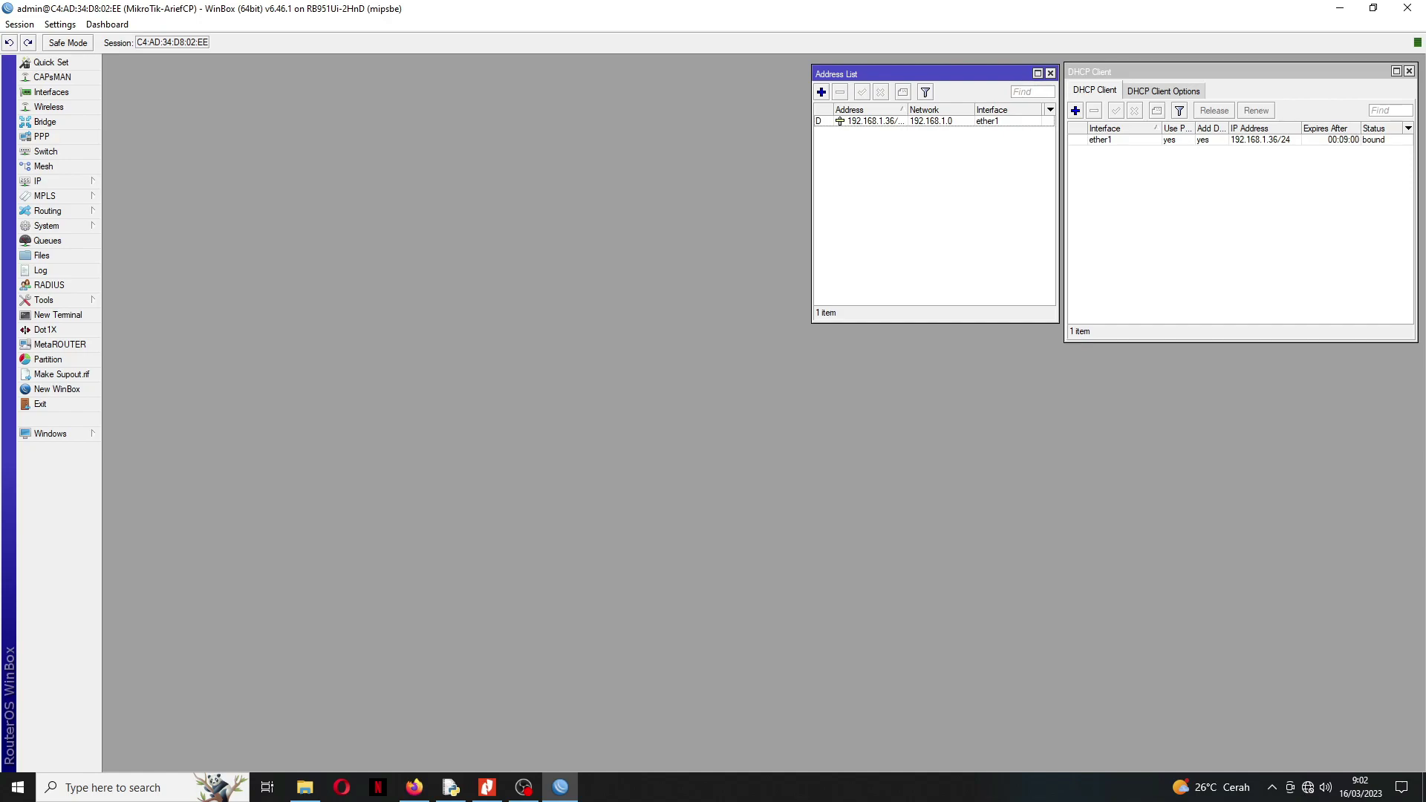
pyautogui.hotkey('alt', 'Tab')
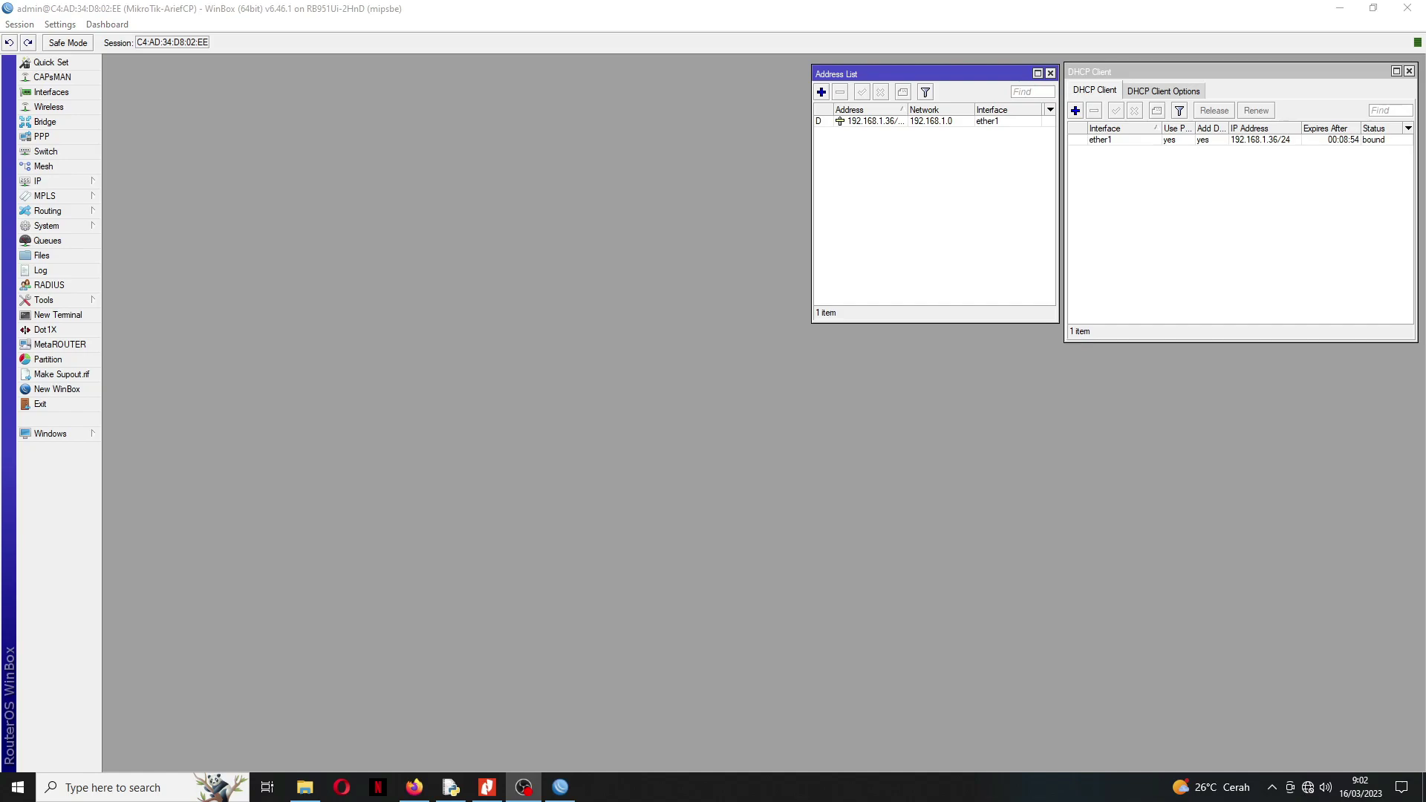
pyautogui.hotkey('alt', 'Tab')
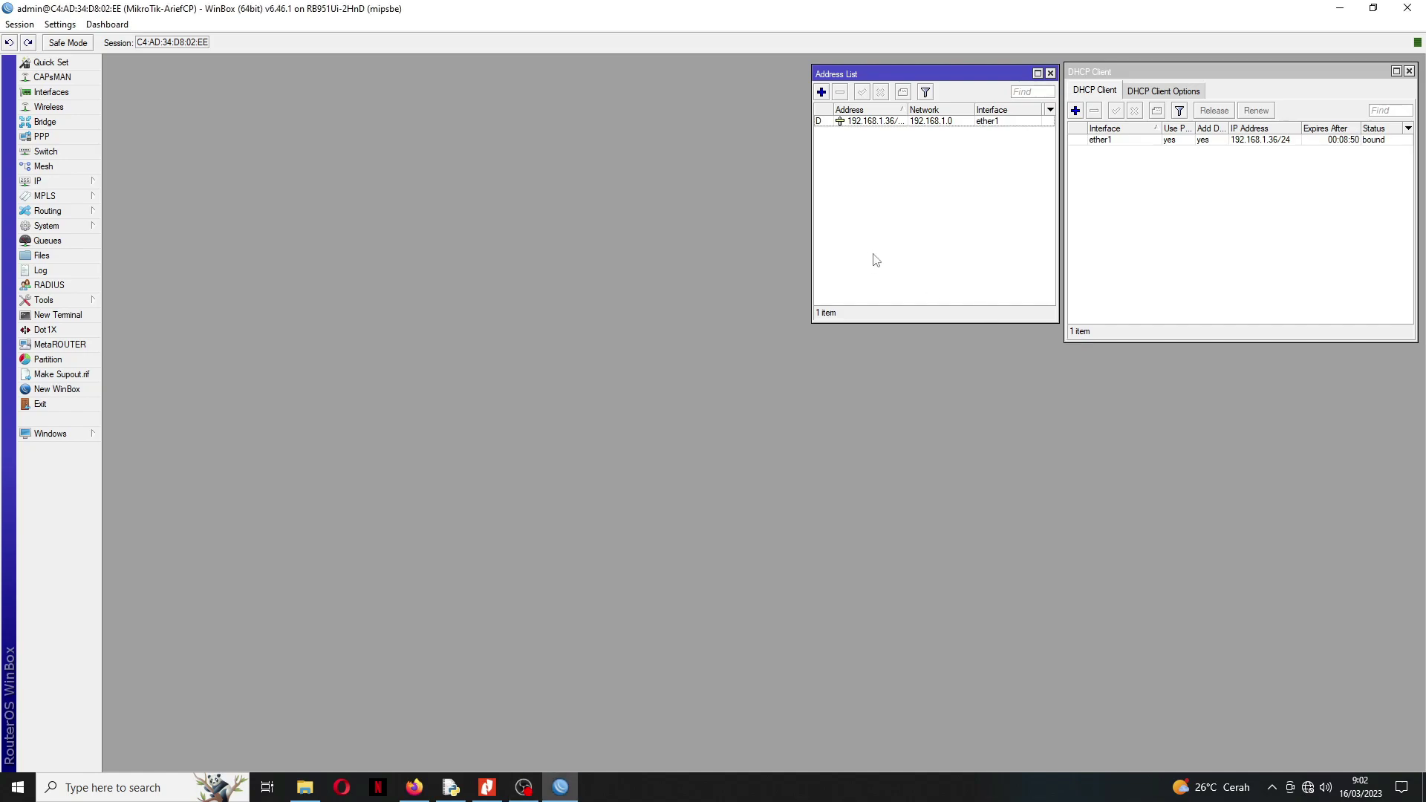
# Step: Test the router's internet connection by pinging google.com in a new terminal, and close the terminal
pyautogui.click(58, 314)
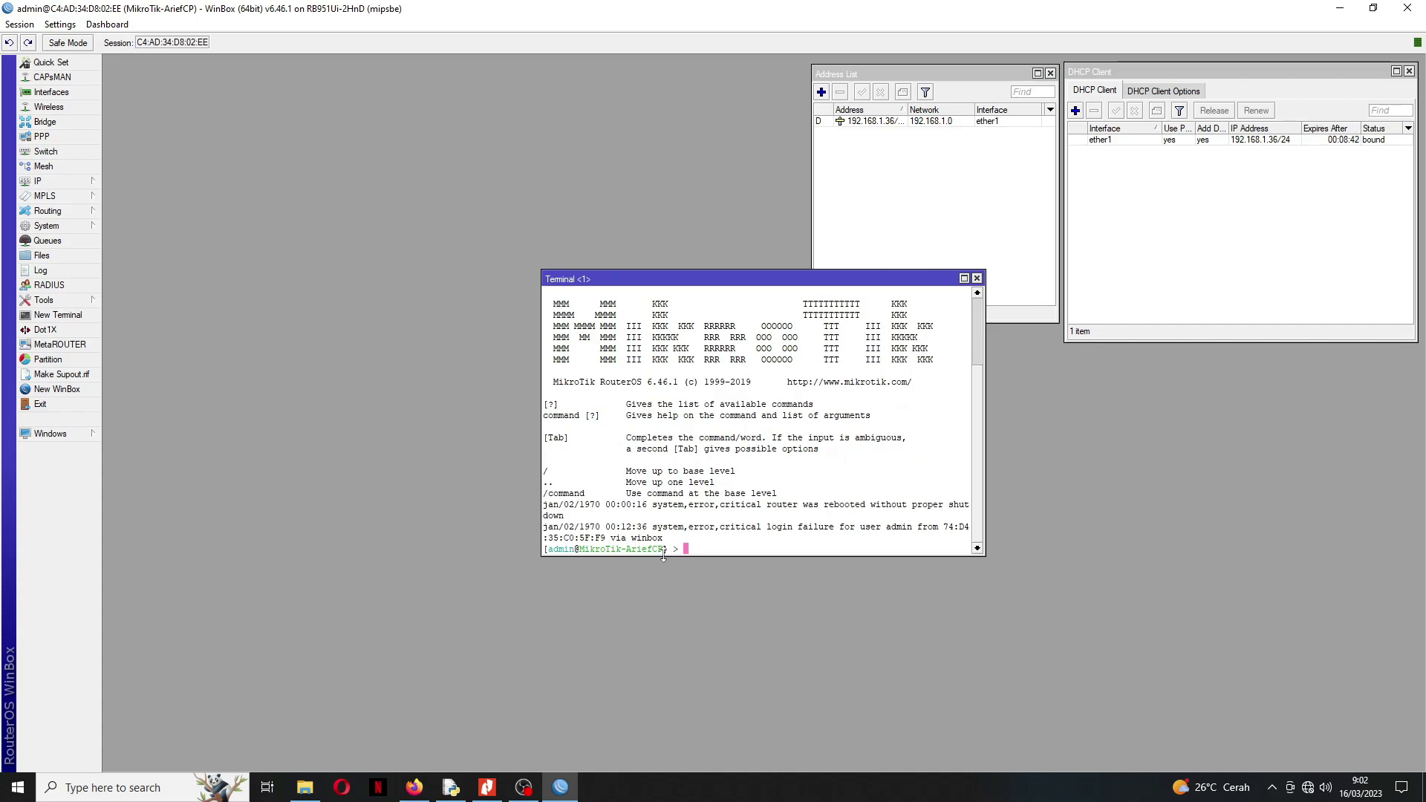
pyautogui.write('ping google.com')
pyautogui.press('Return')
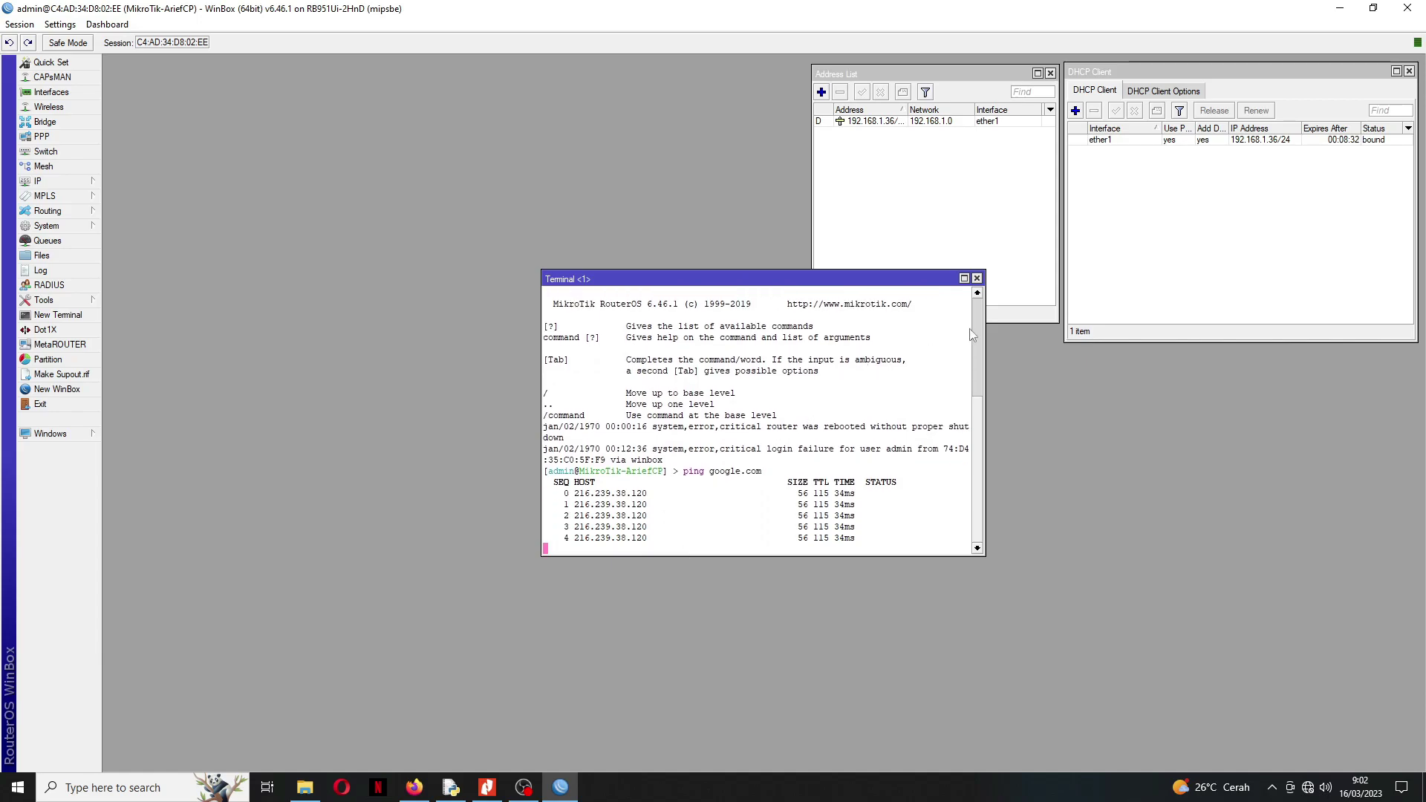
pyautogui.click(977, 278)
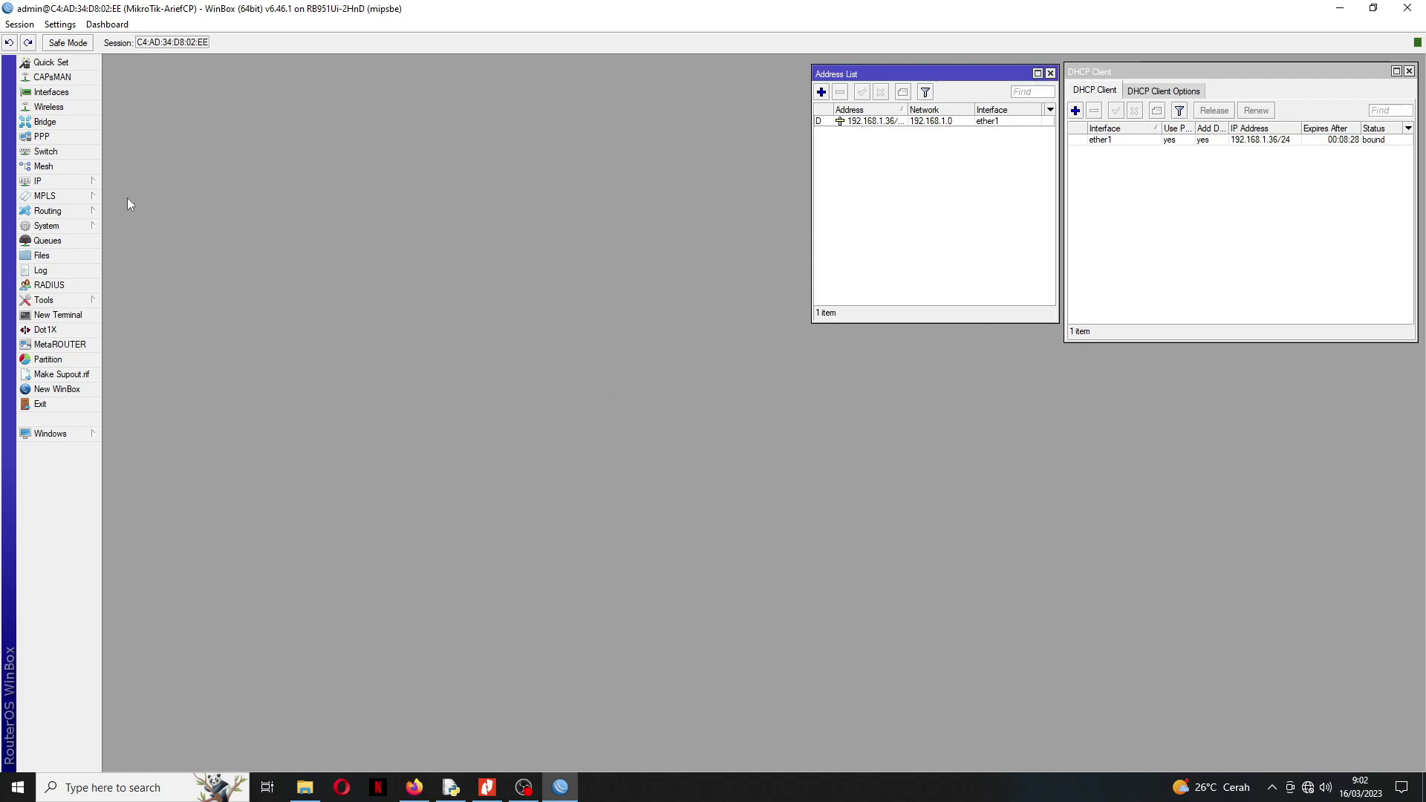
# Step: Create a new firewall NAT rule with chain srcnat and out interface ether1
pyautogui.click(87, 189)
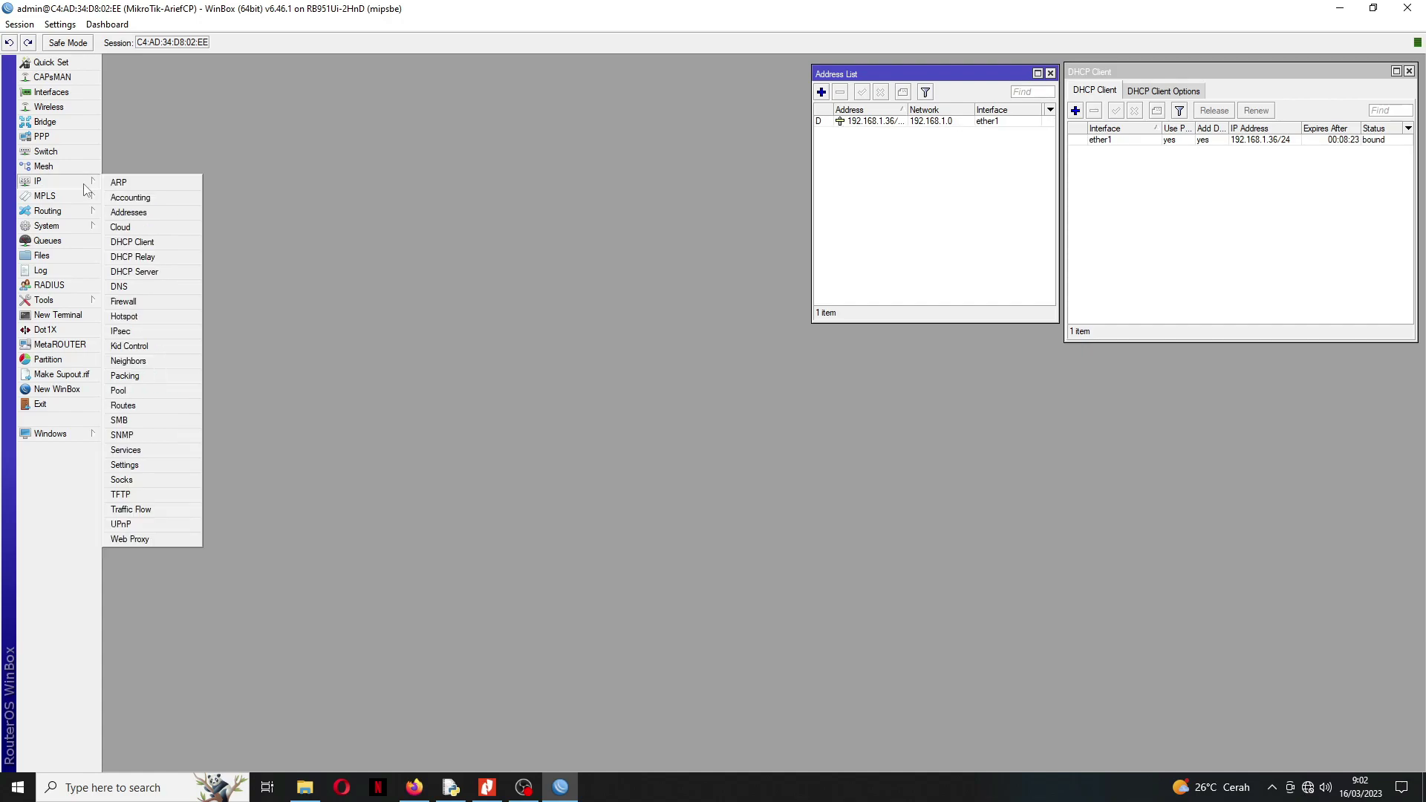
pyautogui.click(148, 303)
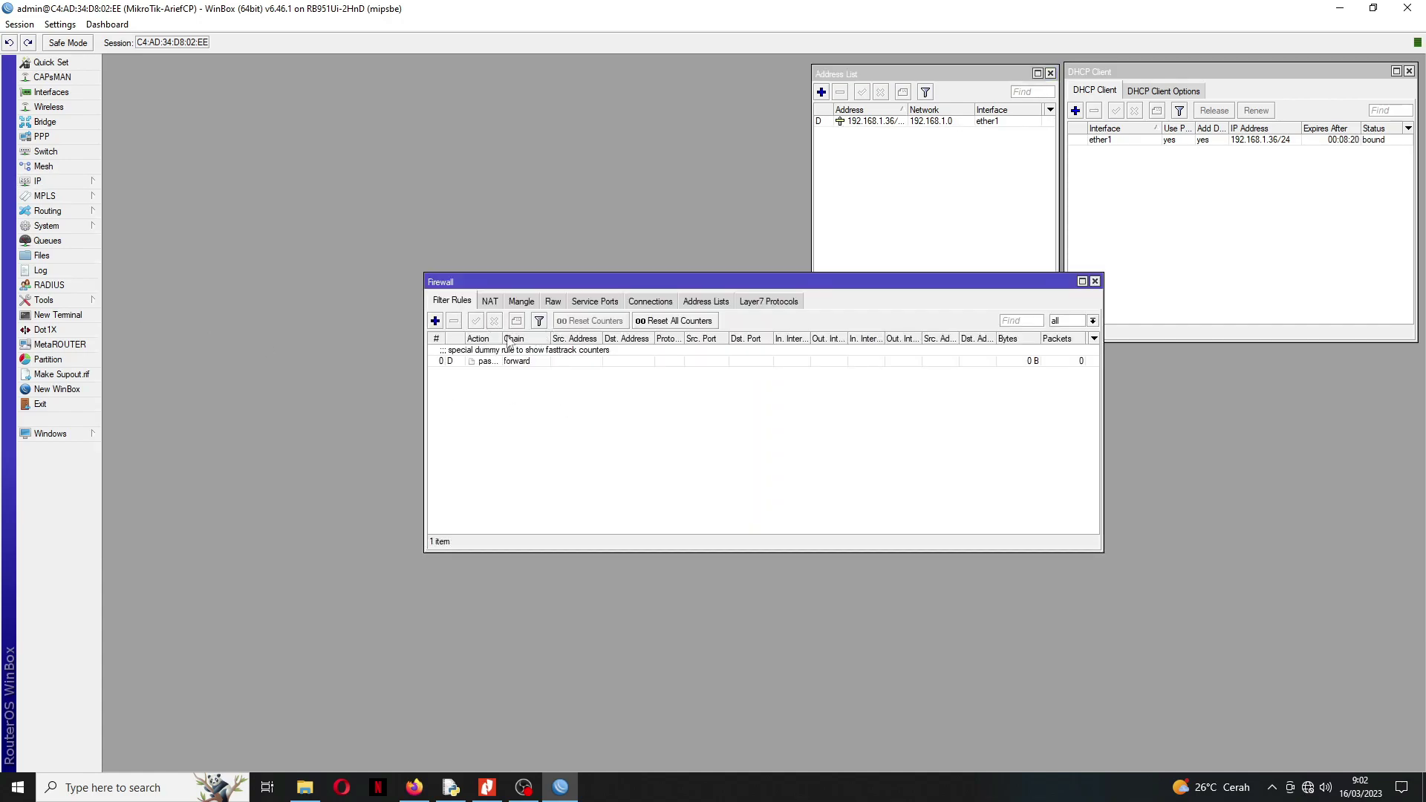
pyautogui.click(492, 302)
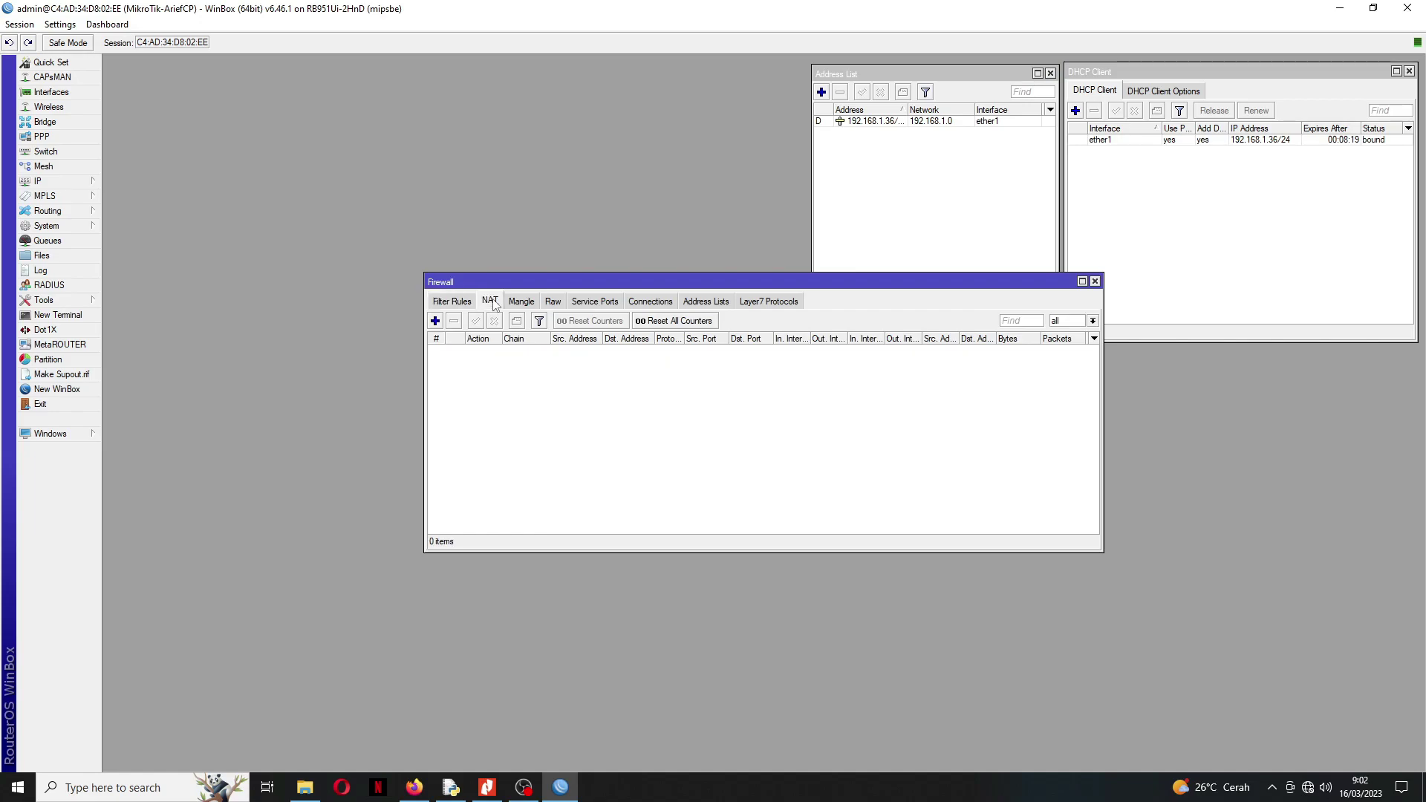
pyautogui.click(435, 321)
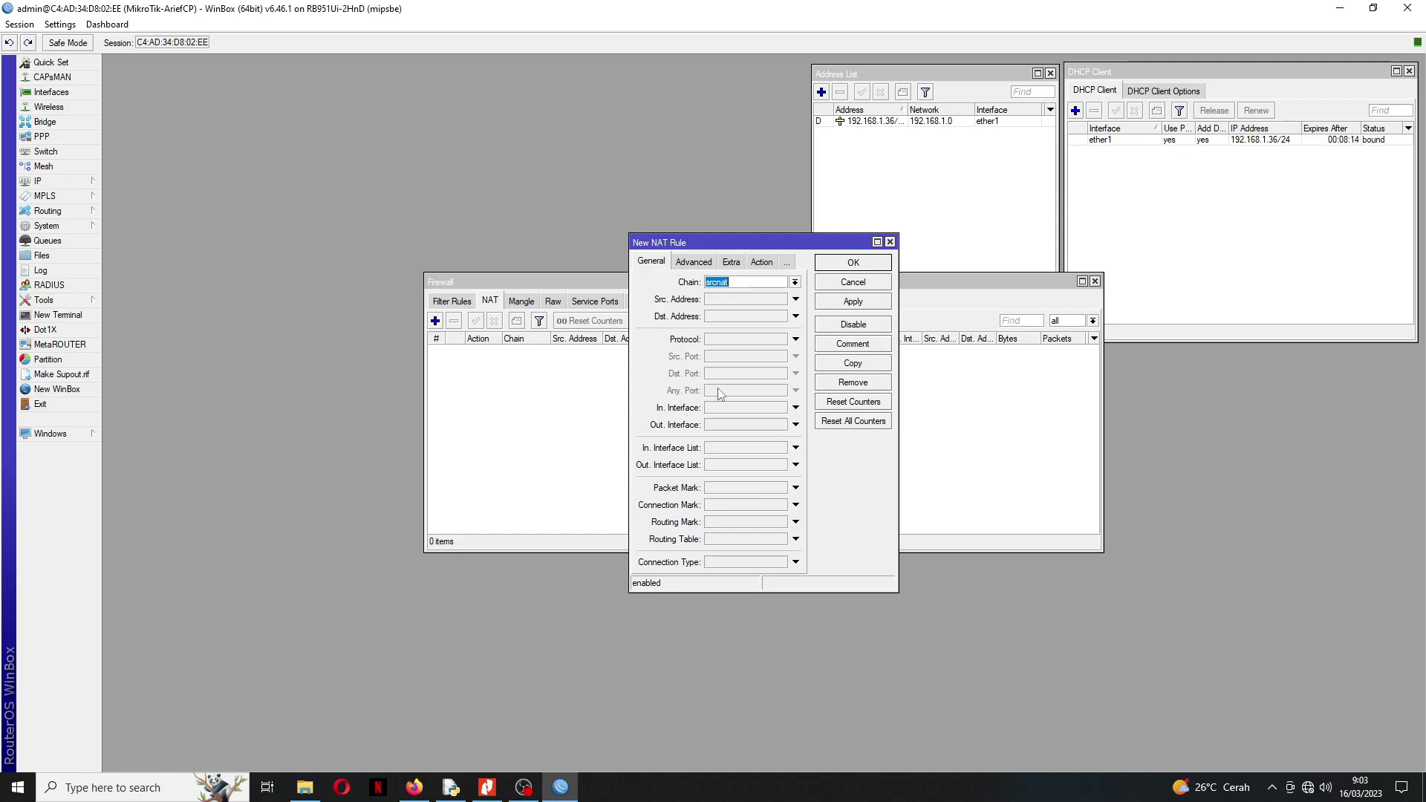
pyautogui.click(731, 425)
pyautogui.click(733, 427)
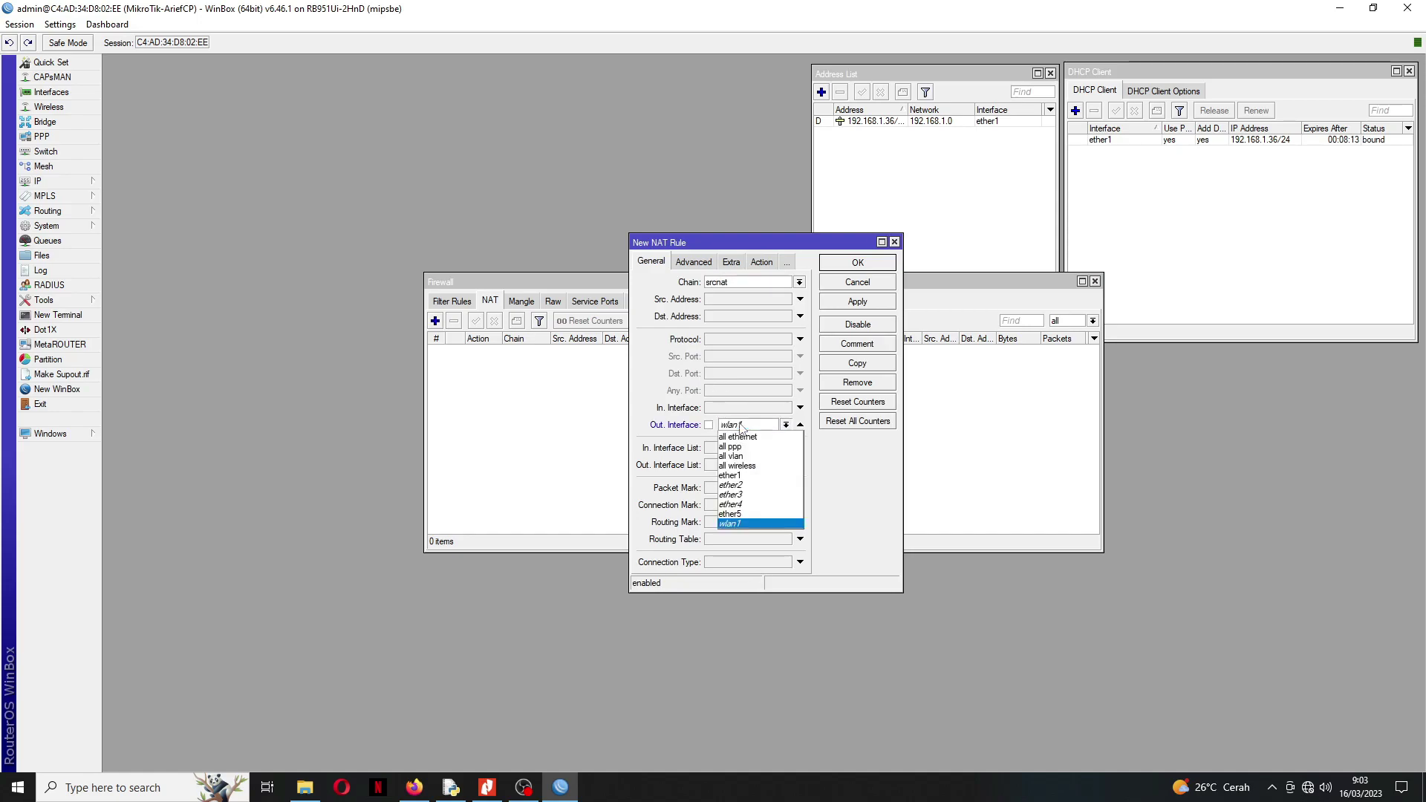
pyautogui.click(731, 475)
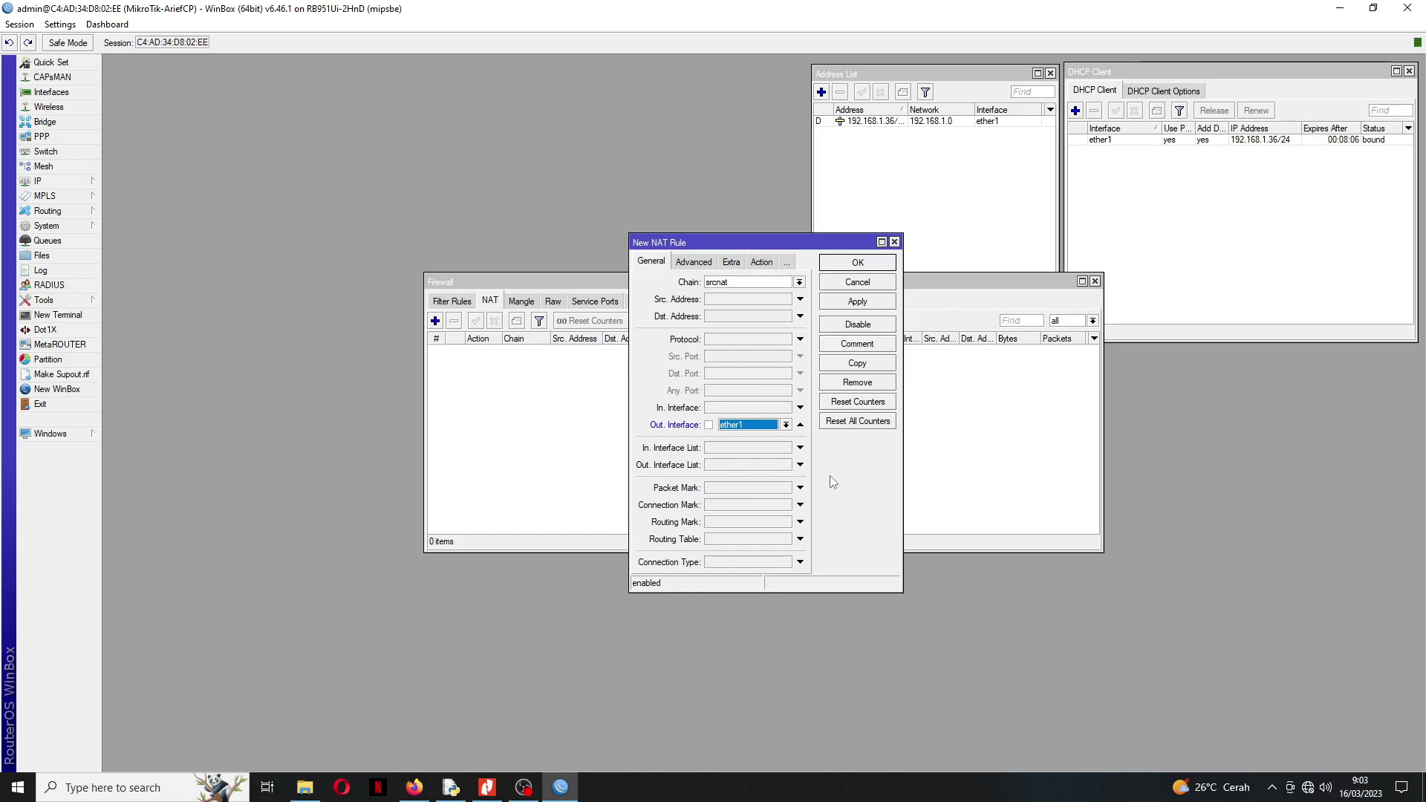
# Step: Set the new NAT rule's action to masquerade, apply it and close the rule
pyautogui.click(761, 263)
pyautogui.click(722, 286)
pyautogui.click(718, 352)
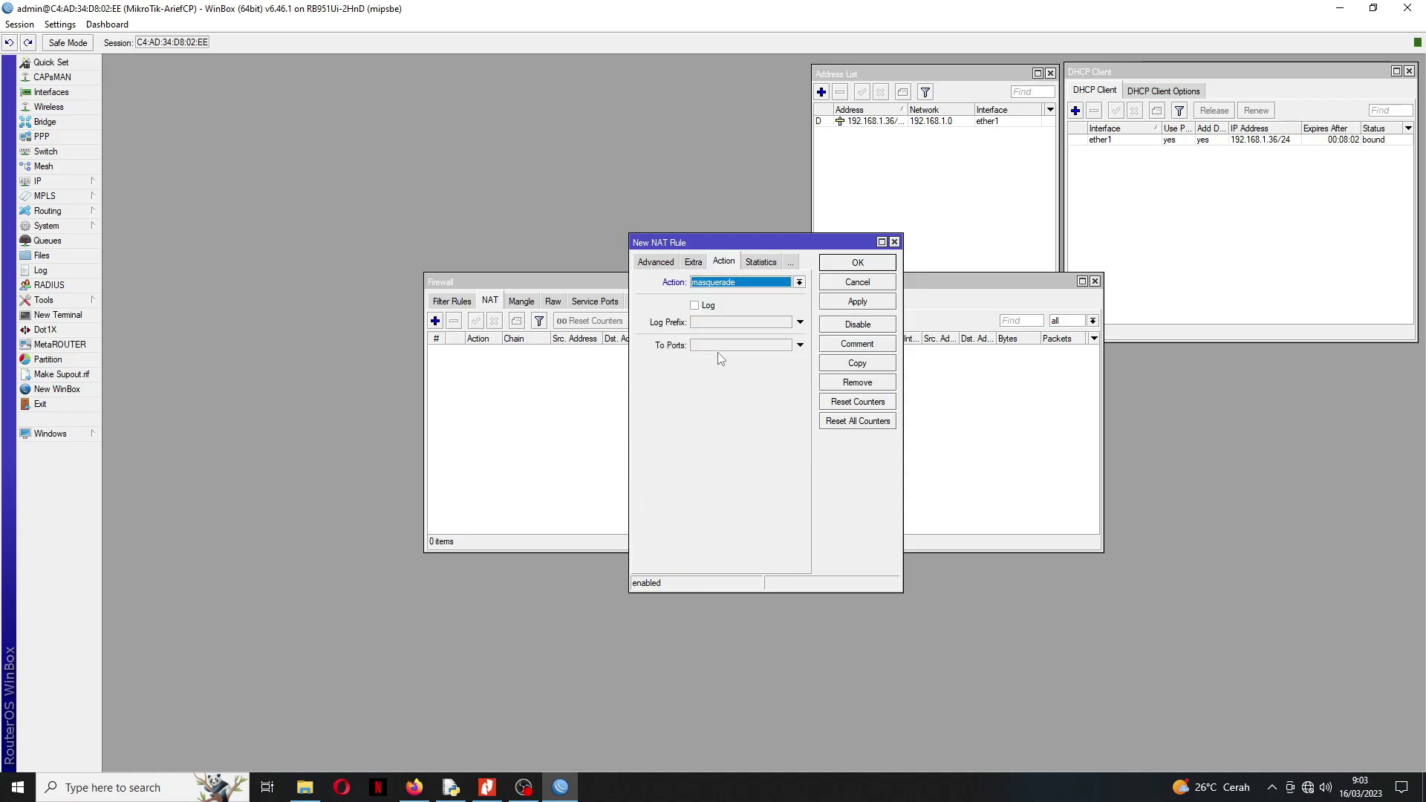
pyautogui.click(856, 303)
pyautogui.click(862, 265)
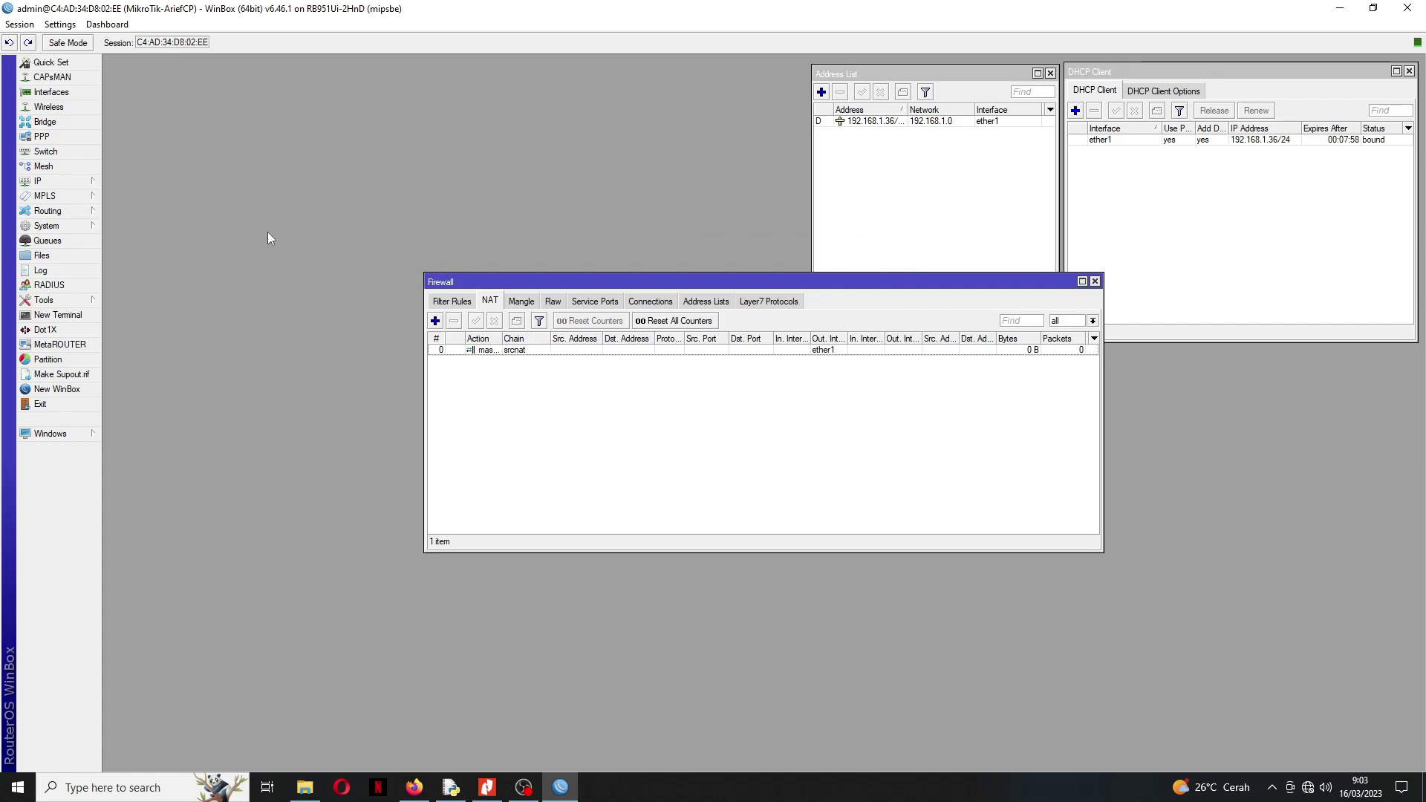
# Step: Move the Firewall window below the Address List and DHCP Client windows
pyautogui.click(70, 186)
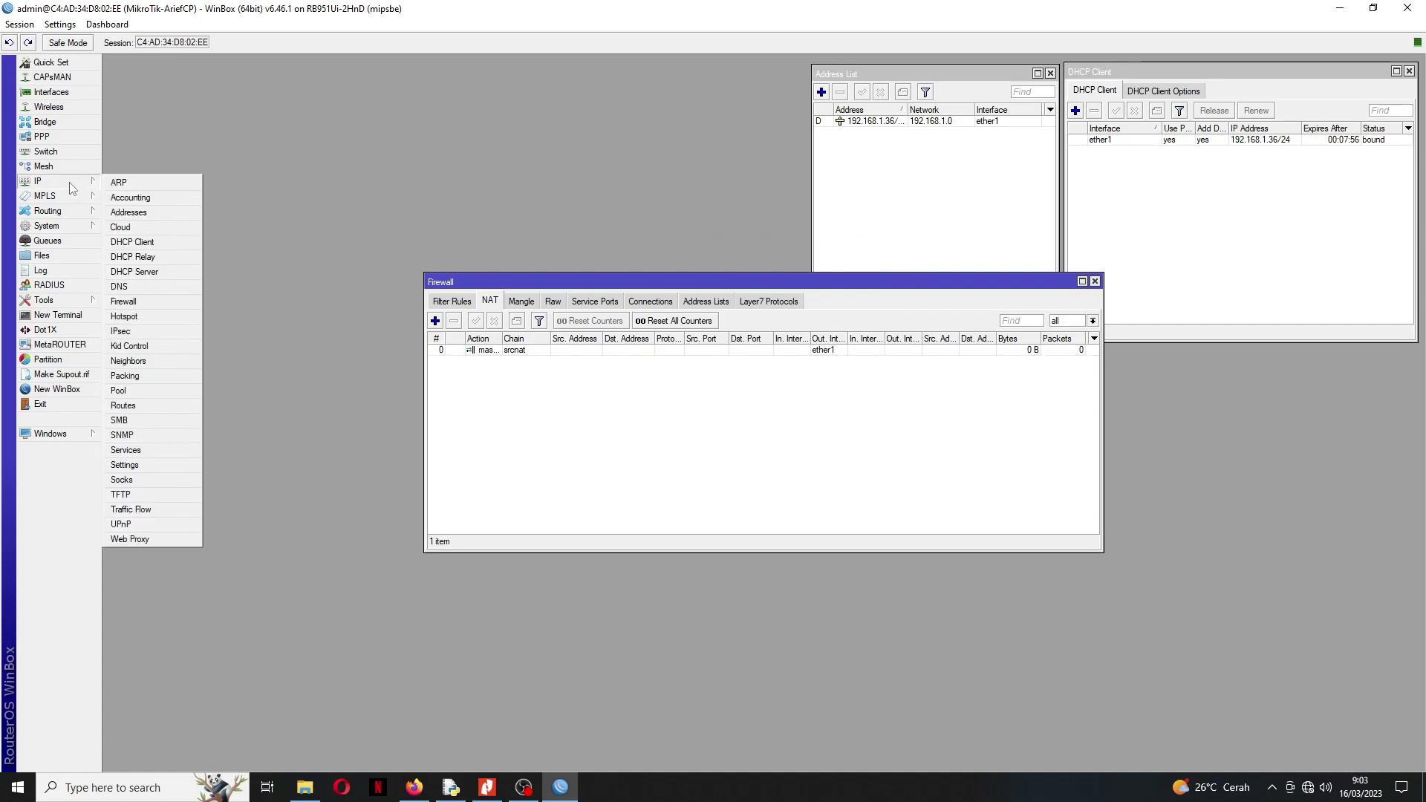
pyautogui.click(328, 202)
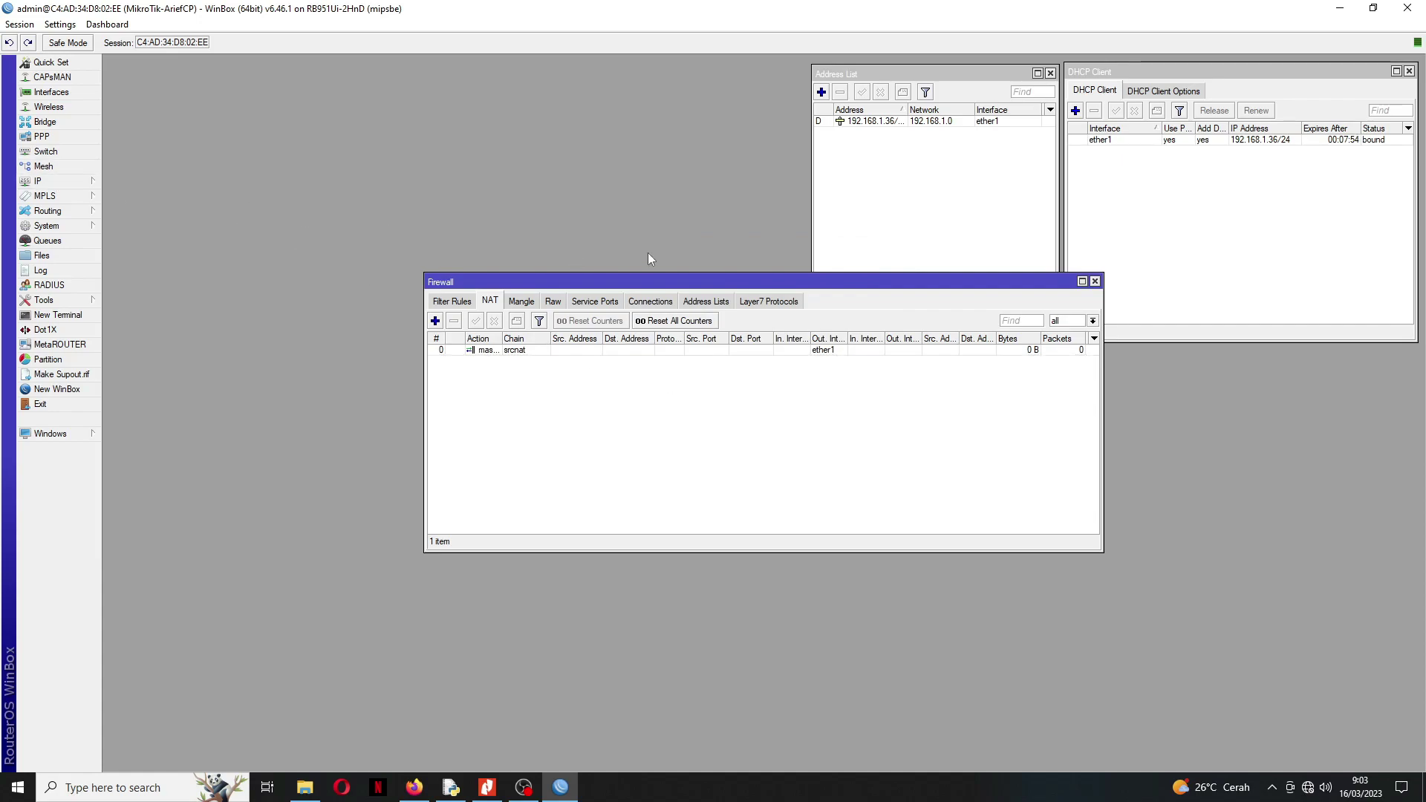
pyautogui.moveTo(634, 282); pyautogui.dragTo(953, 361)
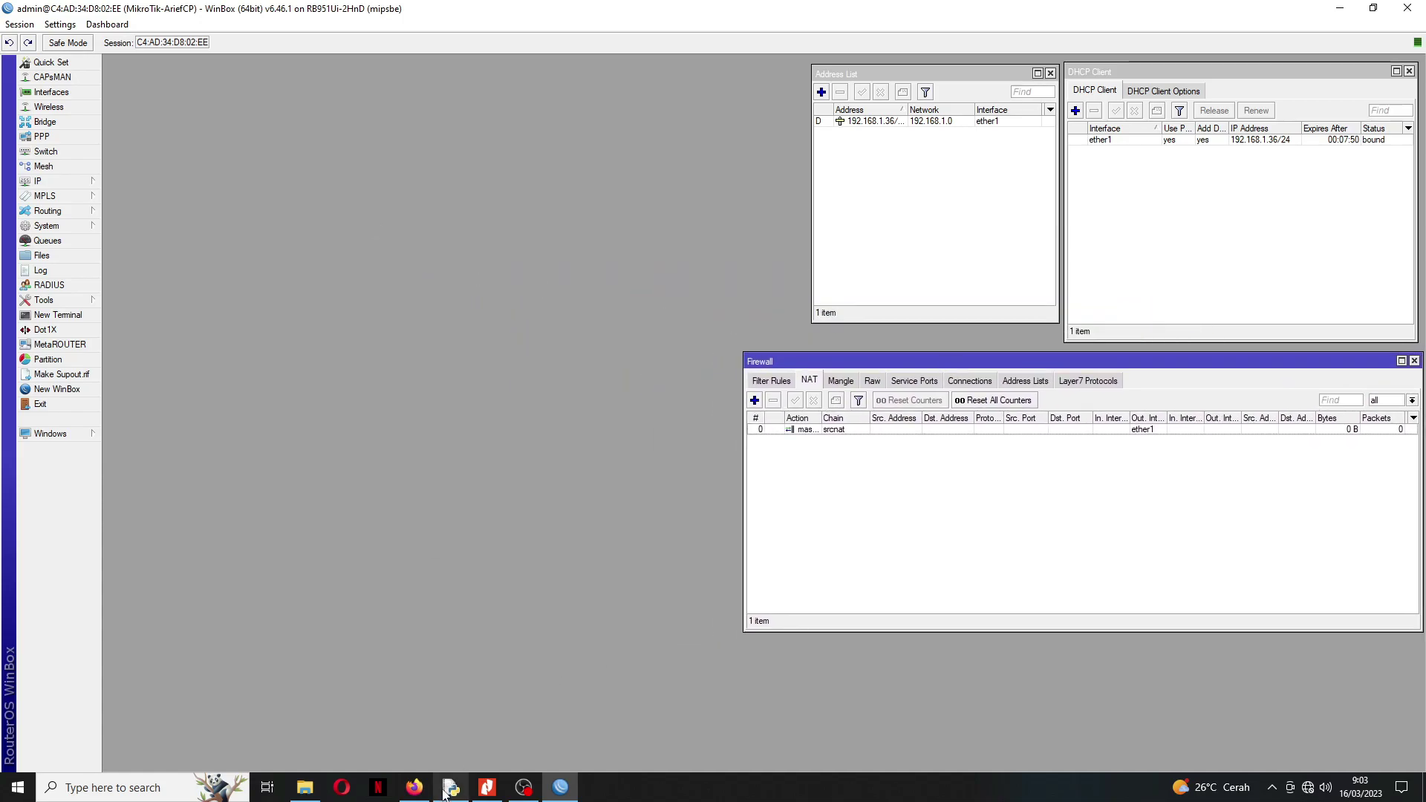
# Step: Add the IP address 10.1.1.1/24 on interface ether5, following the topology diagram in the PDF, and apply it
pyautogui.click(487, 788)
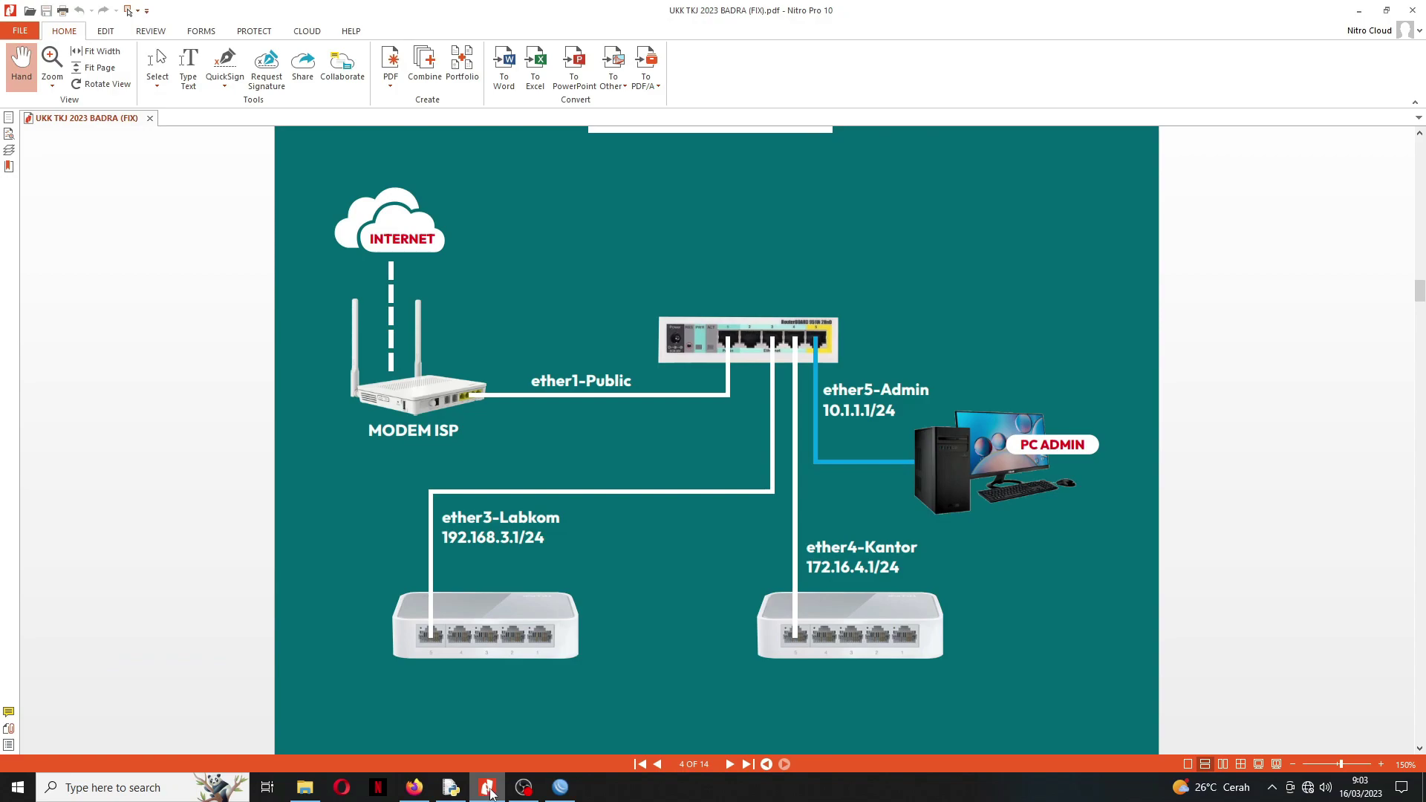
pyautogui.click(490, 793)
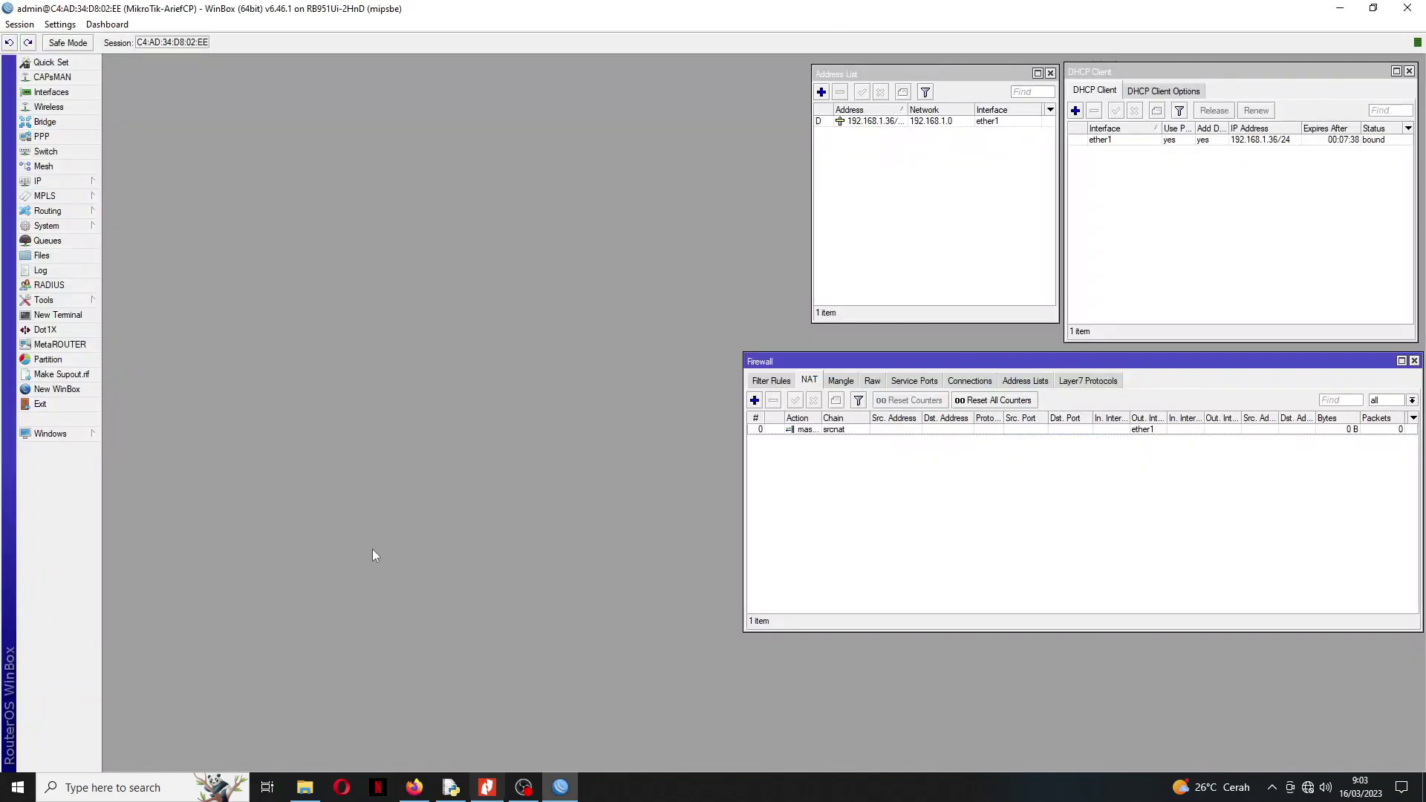
pyautogui.click(48, 184)
pyautogui.click(142, 215)
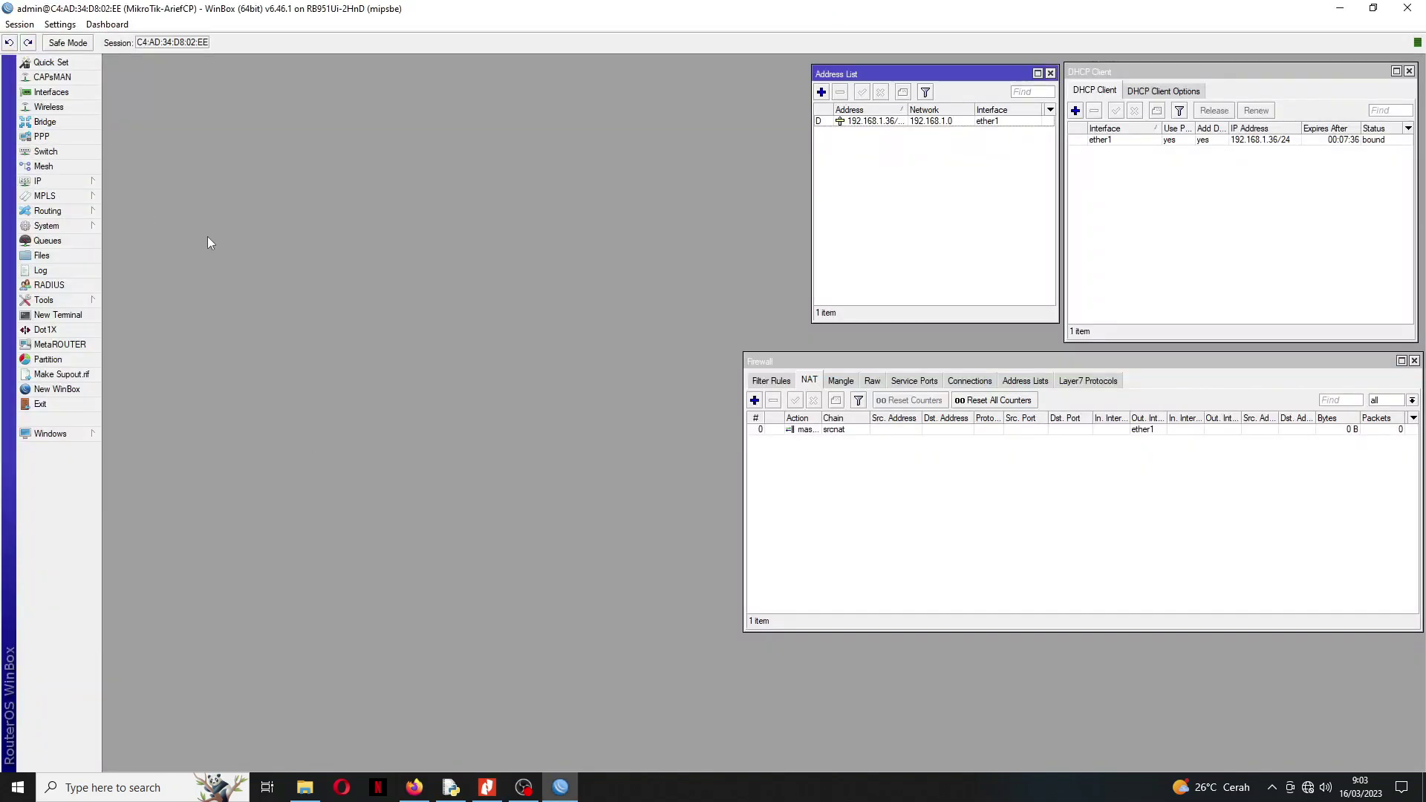
pyautogui.click(820, 91)
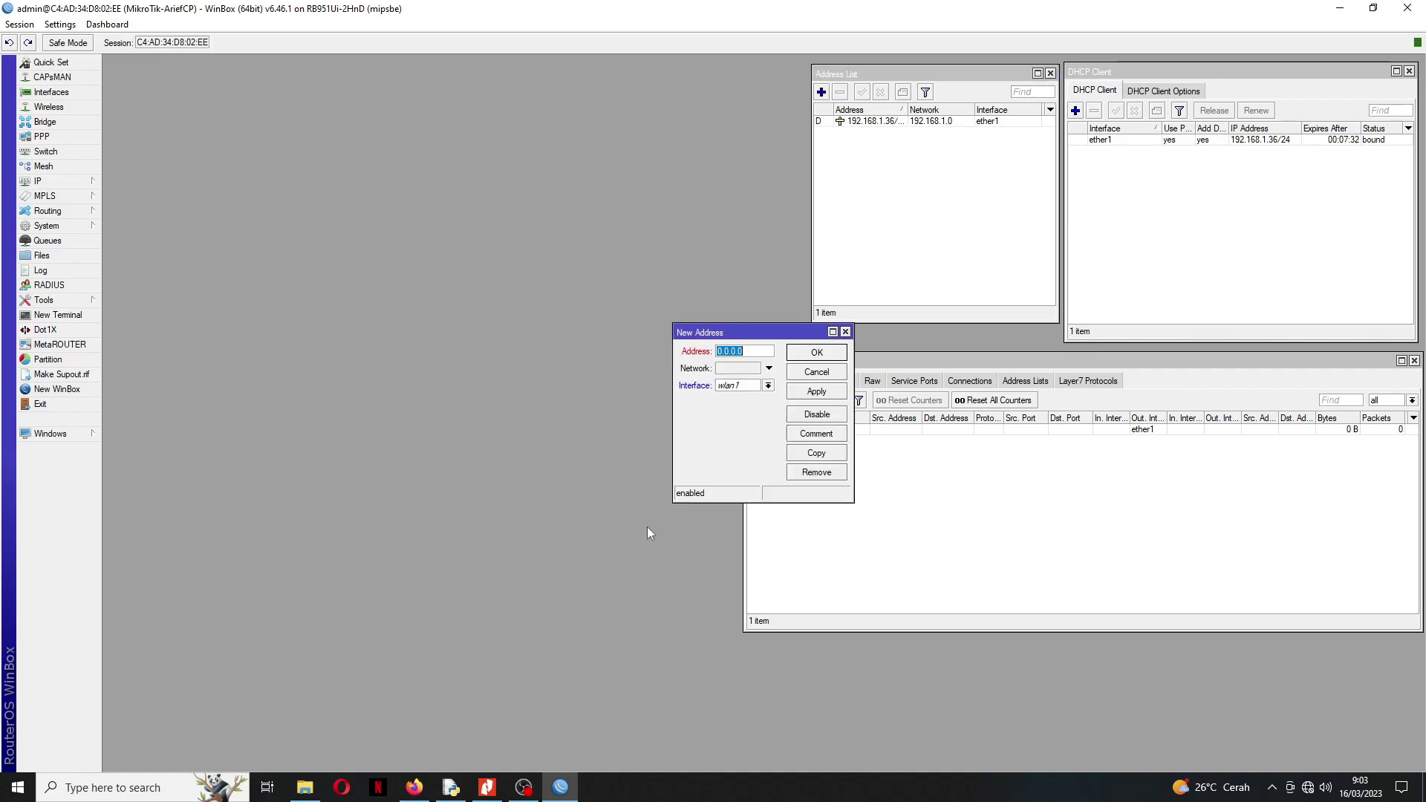
pyautogui.click(487, 787)
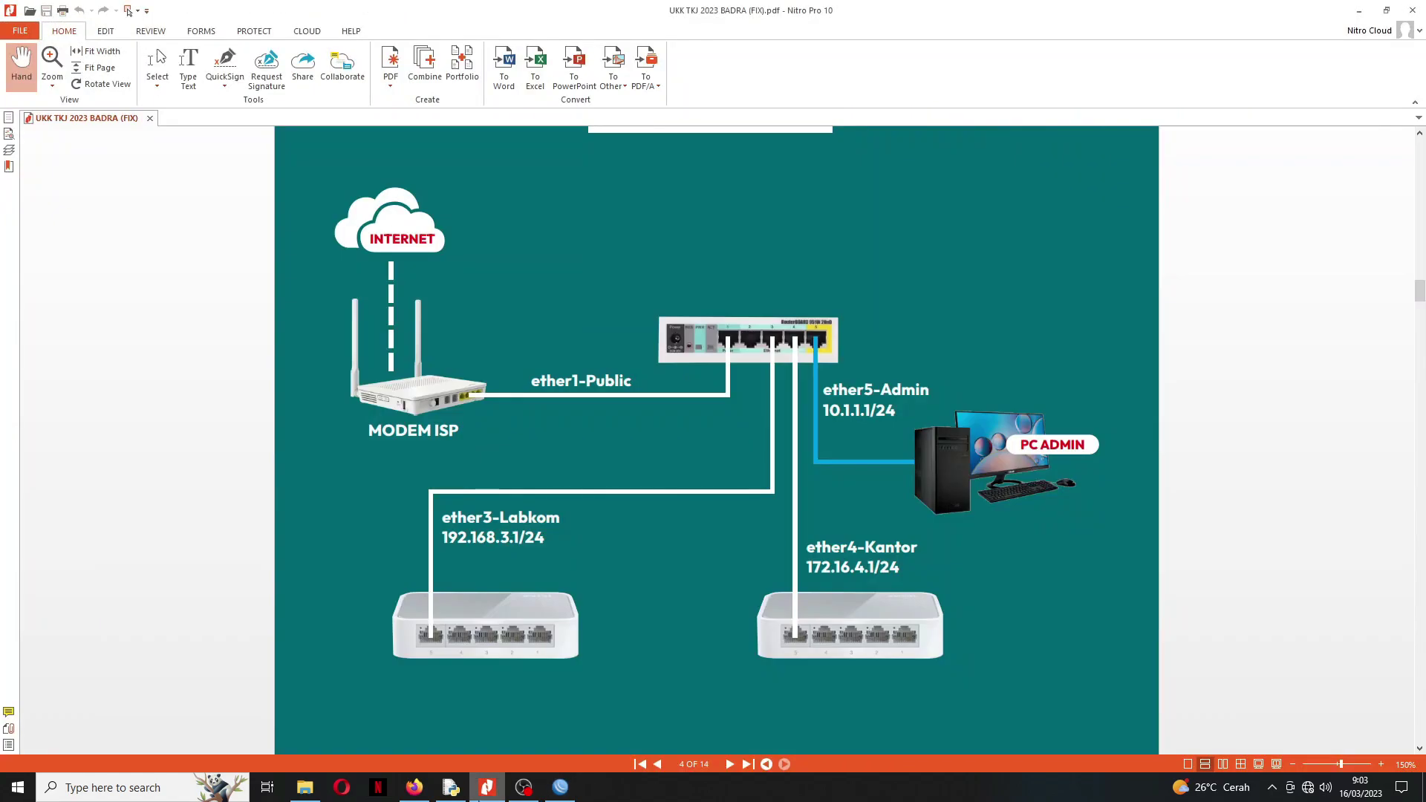
pyautogui.hotkey('alt', 'Tab')
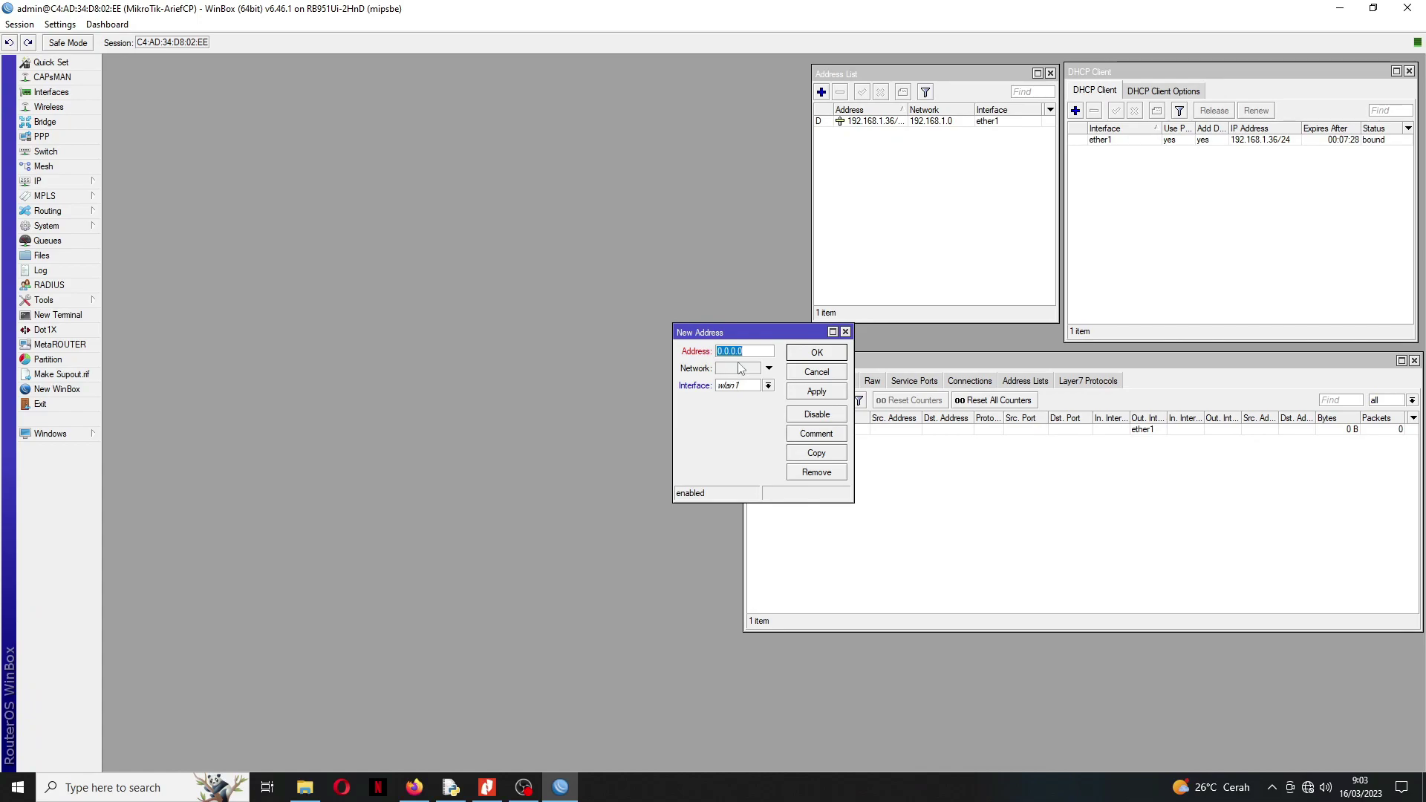
pyautogui.write('10.1.1.1/24')
pyautogui.click(737, 385)
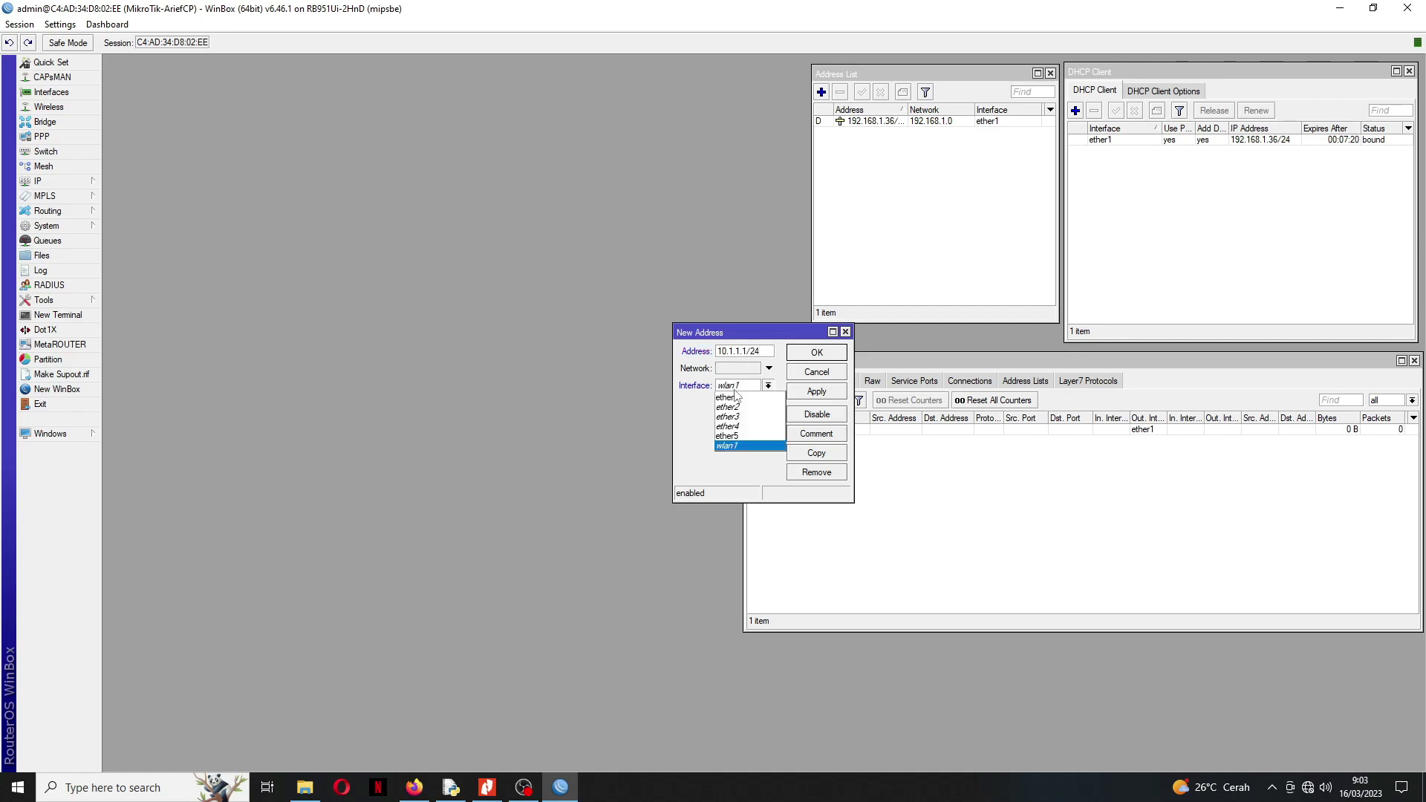
pyautogui.click(739, 436)
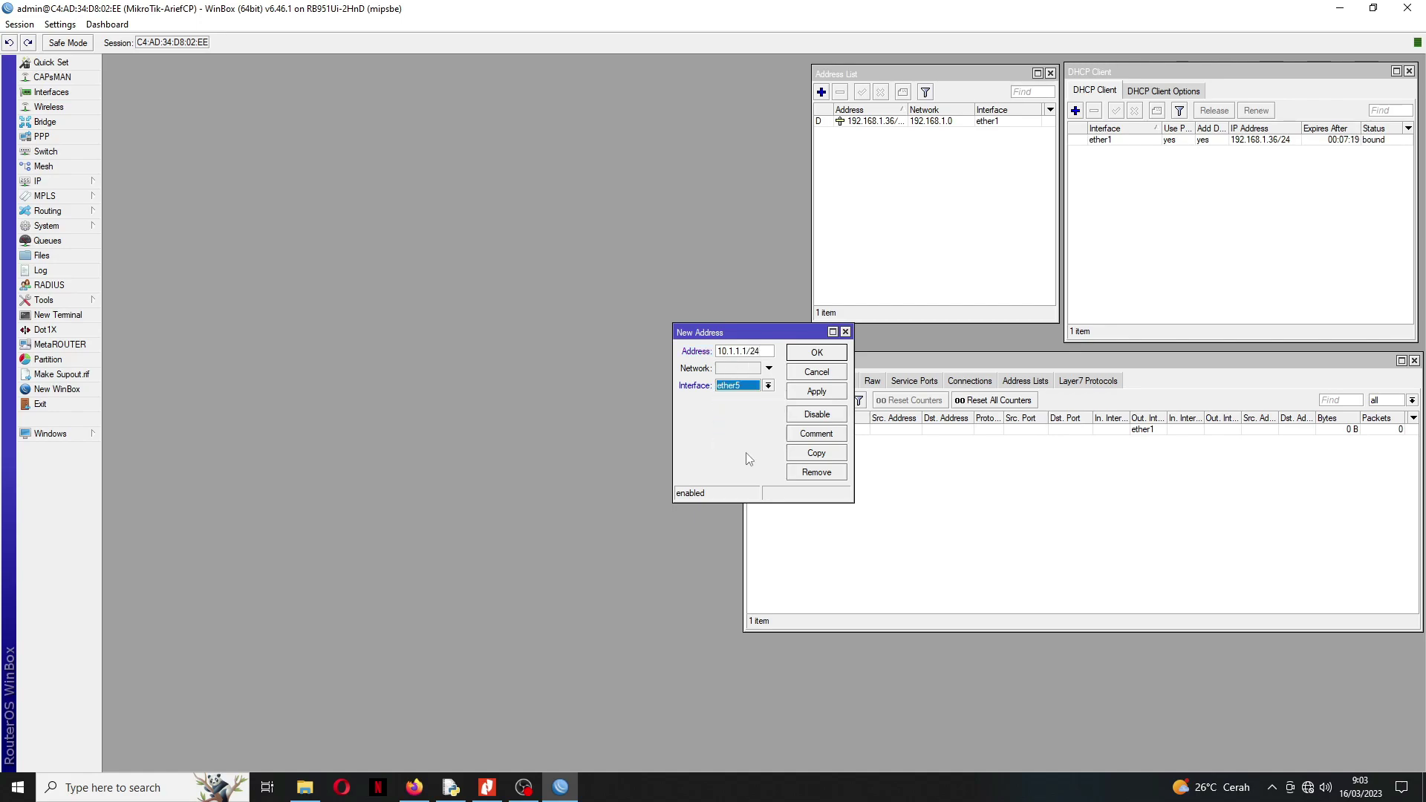
pyautogui.click(817, 392)
pyautogui.click(826, 354)
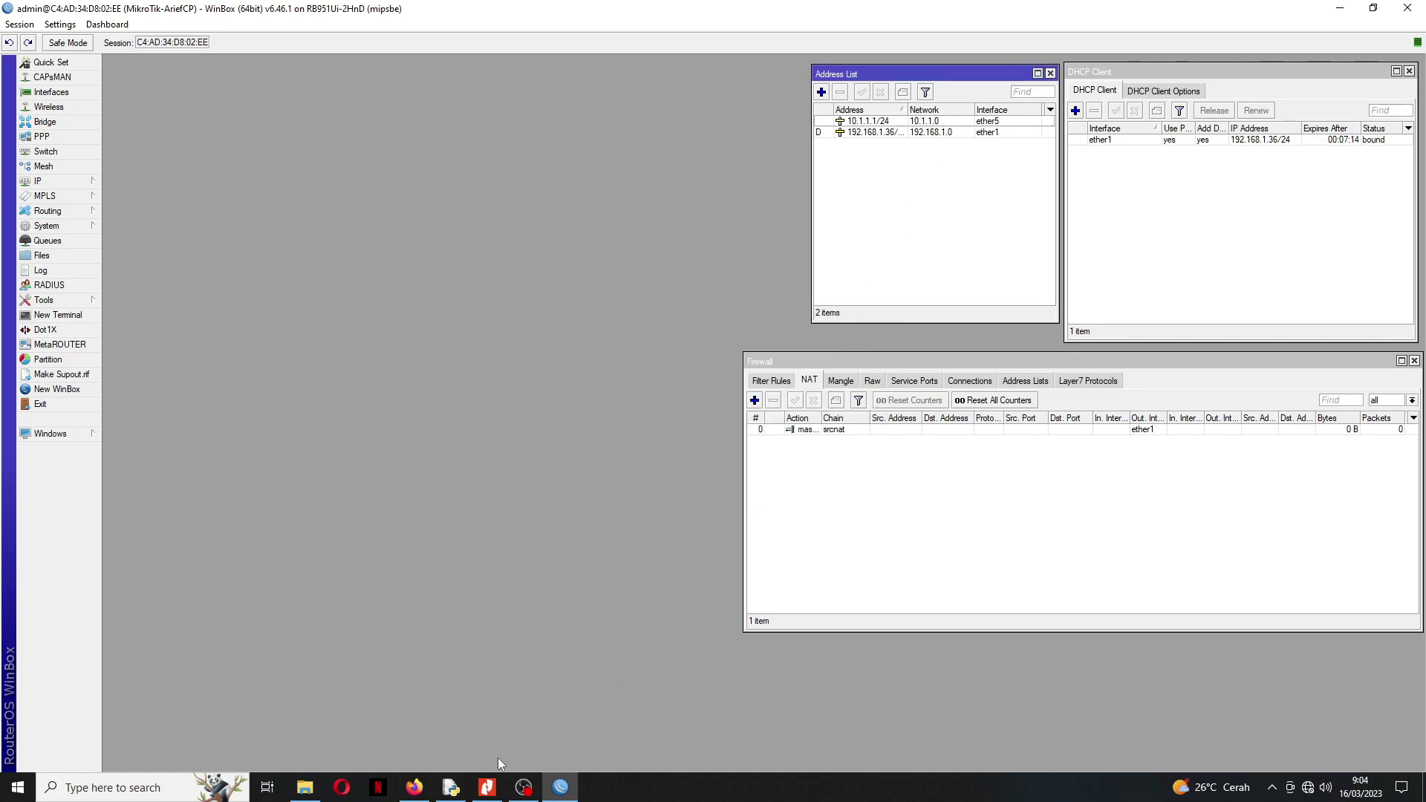
# Step: Check the topology diagram and start a new address entry with interface ether3
pyautogui.click(485, 786)
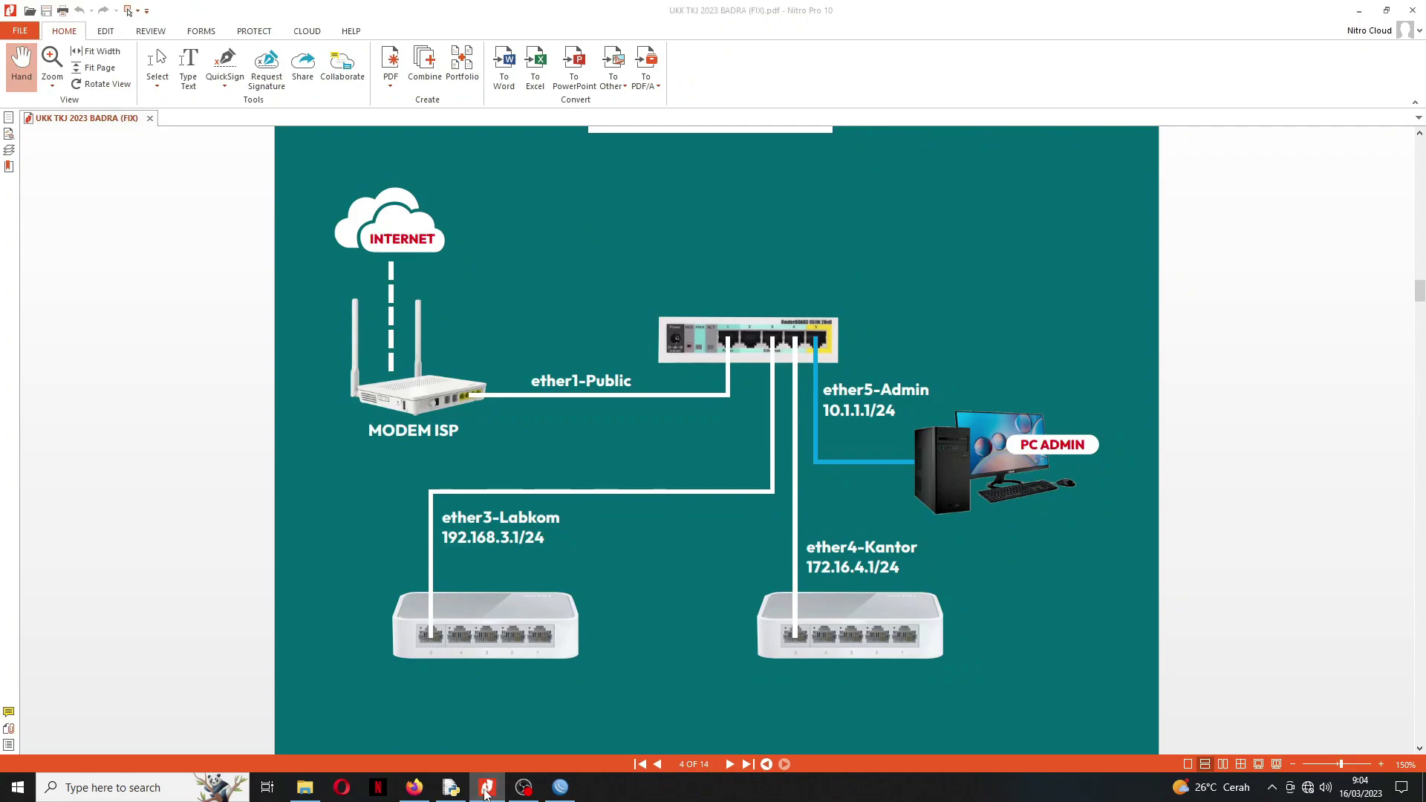
pyautogui.click(485, 787)
pyautogui.click(820, 94)
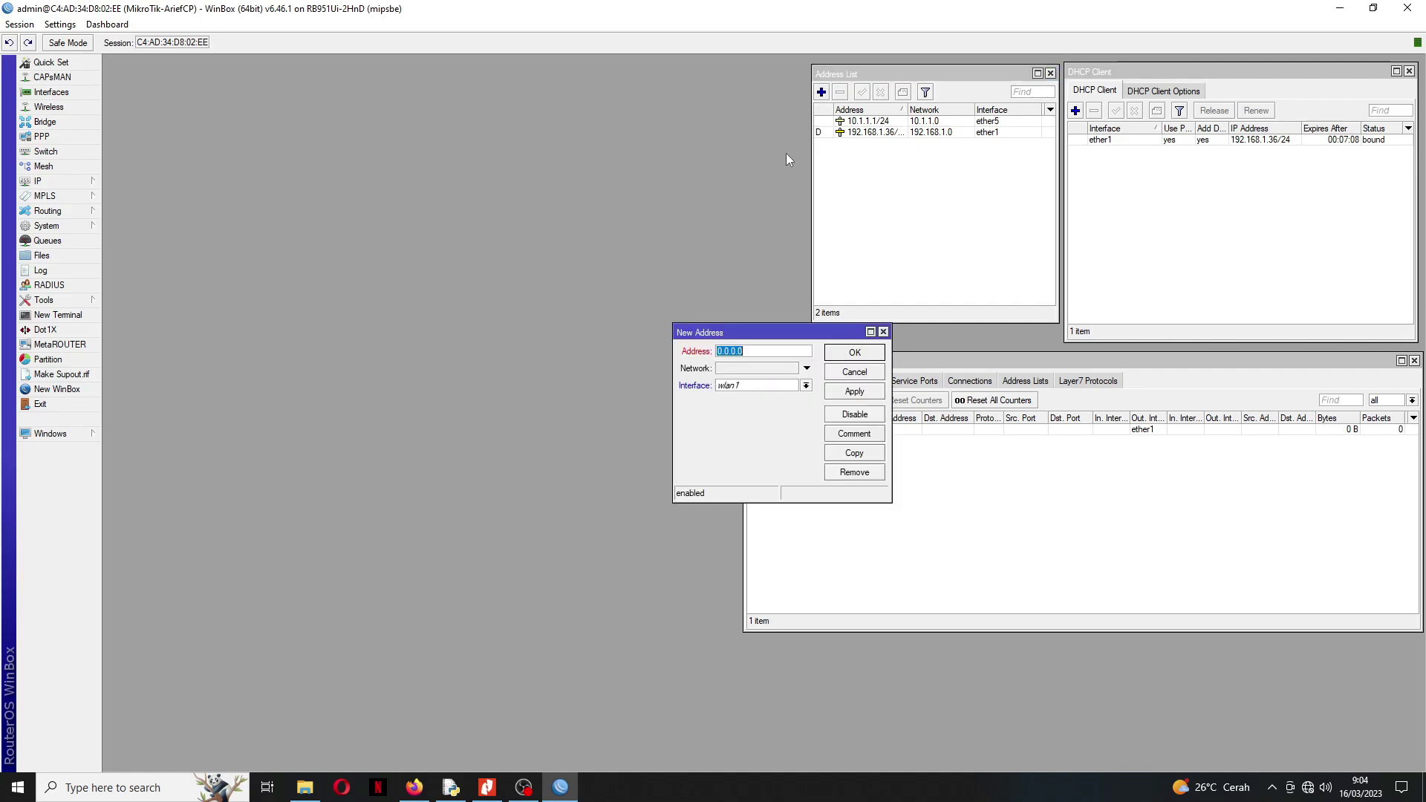
pyautogui.click(733, 386)
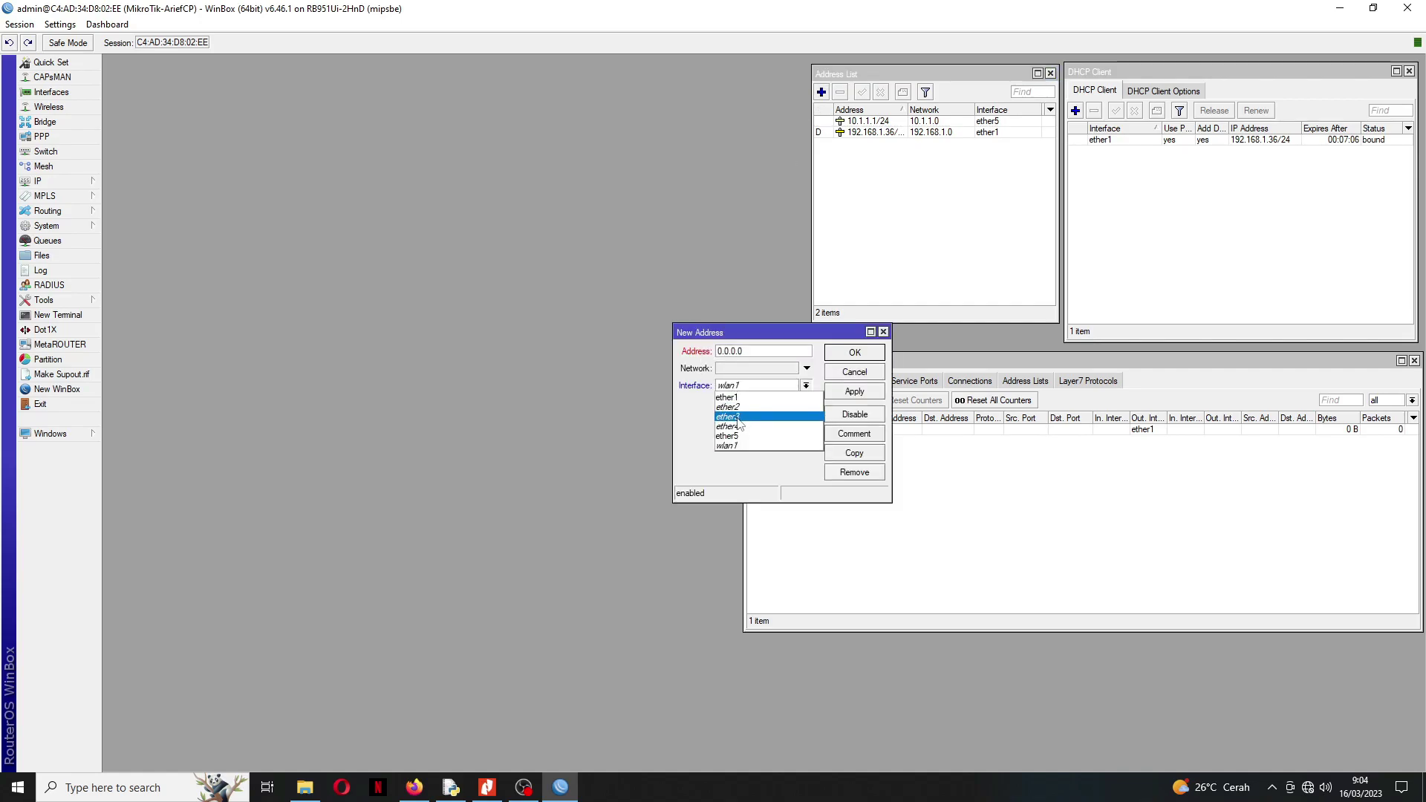
pyautogui.click(735, 416)
# Step: Set the new entry's address to 192.168.3.1/24 as in the diagram, apply it and close the entry
pyautogui.click(487, 787)
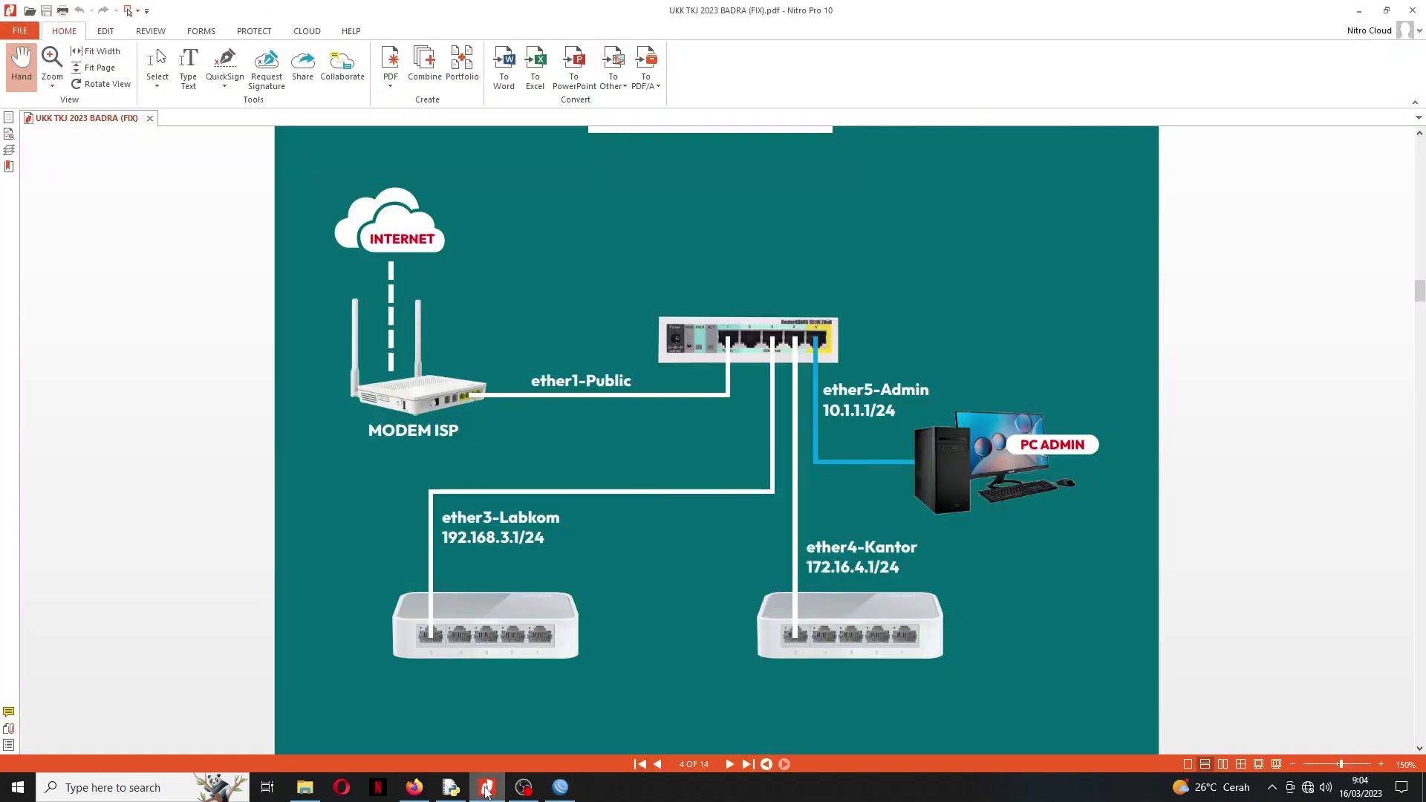
pyautogui.click(487, 788)
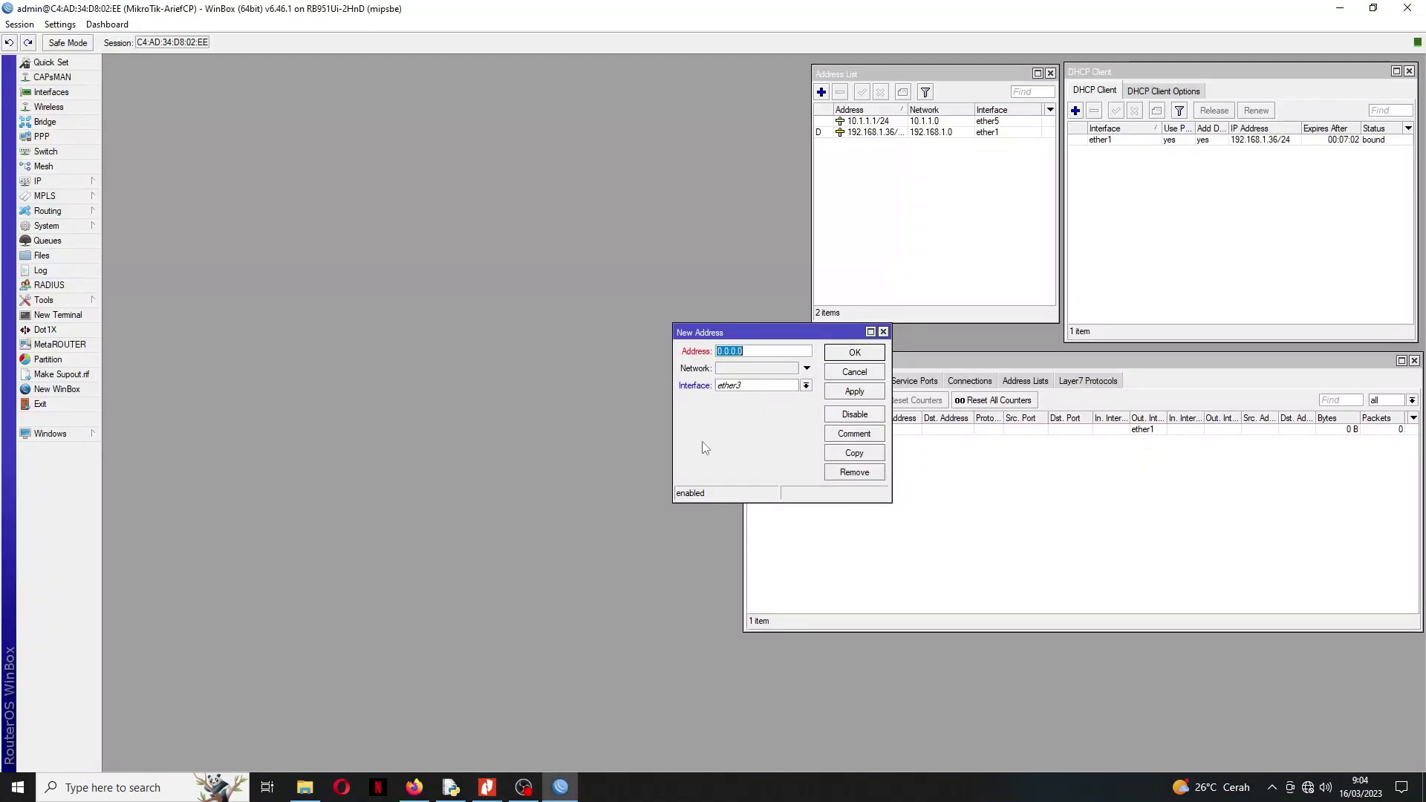
pyautogui.write('192.168.')
pyautogui.click(487, 787)
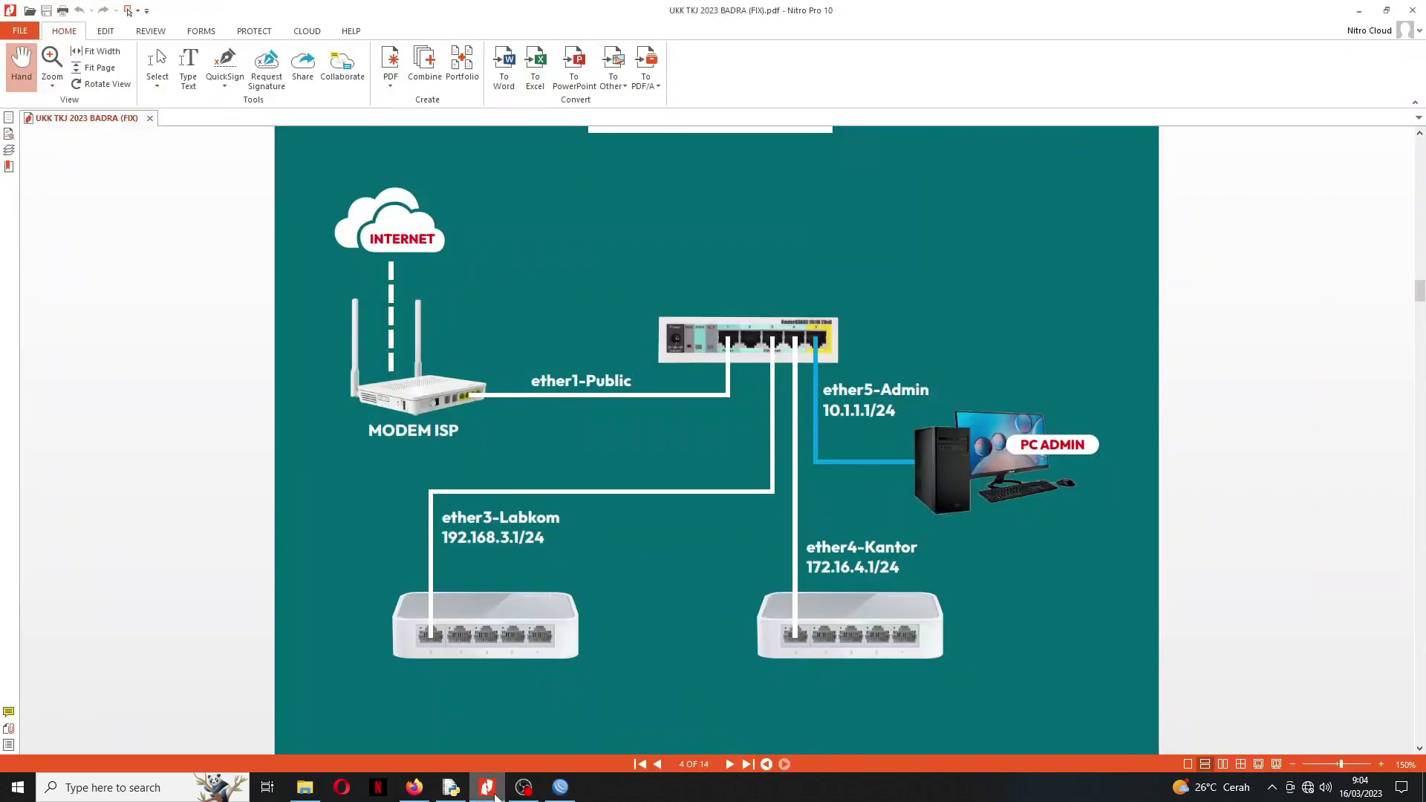
pyautogui.click(488, 788)
pyautogui.click(762, 350)
pyautogui.write('3.1/24')
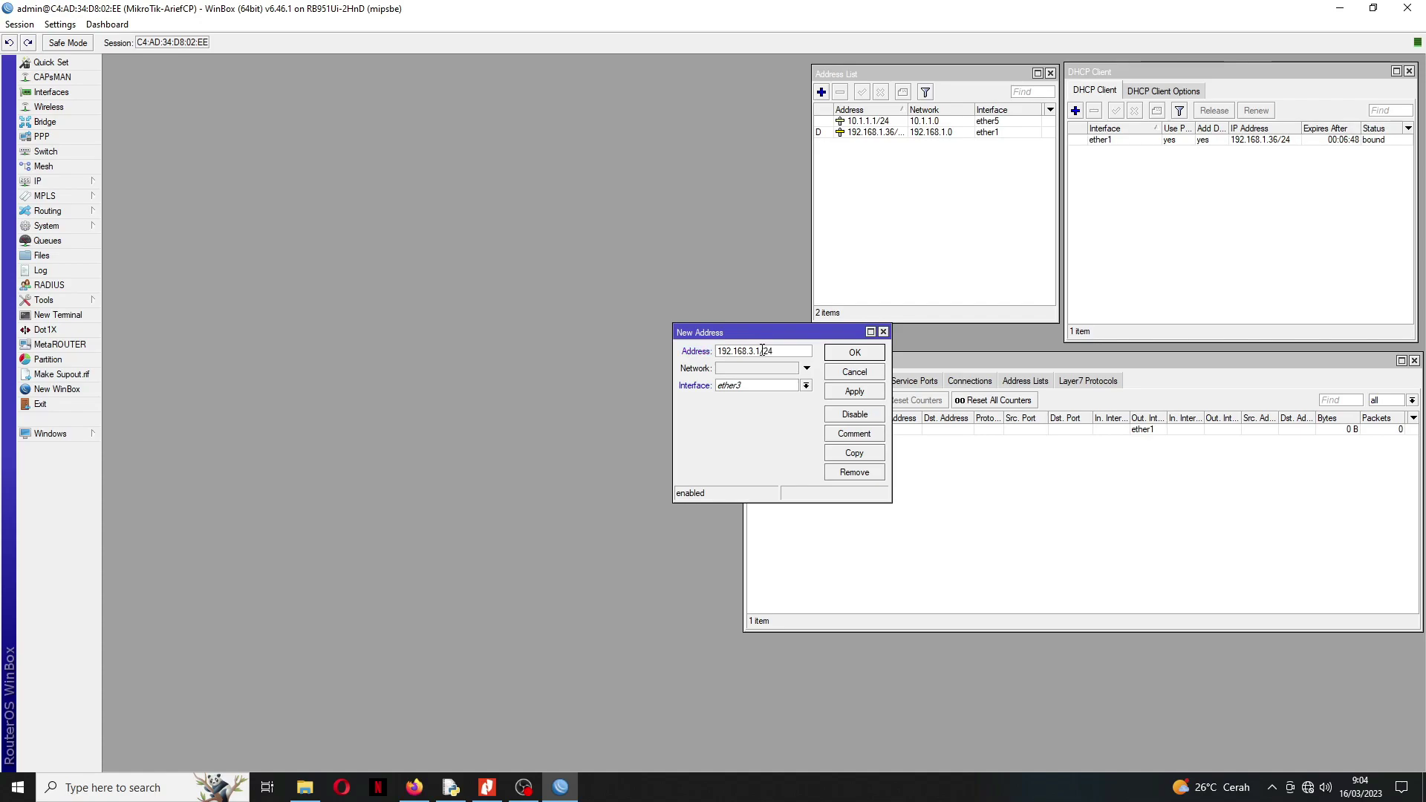
pyautogui.click(854, 390)
pyautogui.click(855, 352)
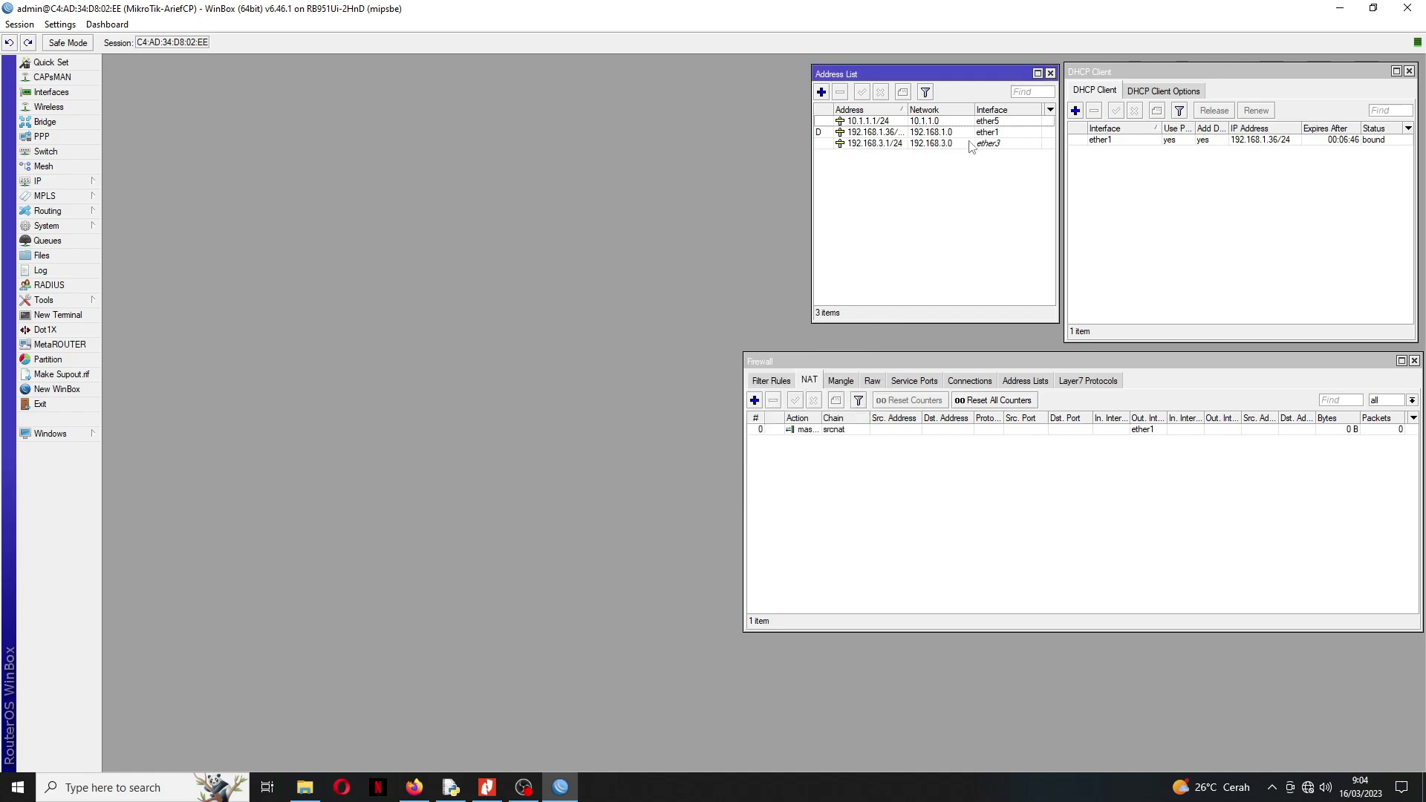
# Step: Consult the topology diagram again and start another address entry with interface ether4
pyautogui.click(484, 787)
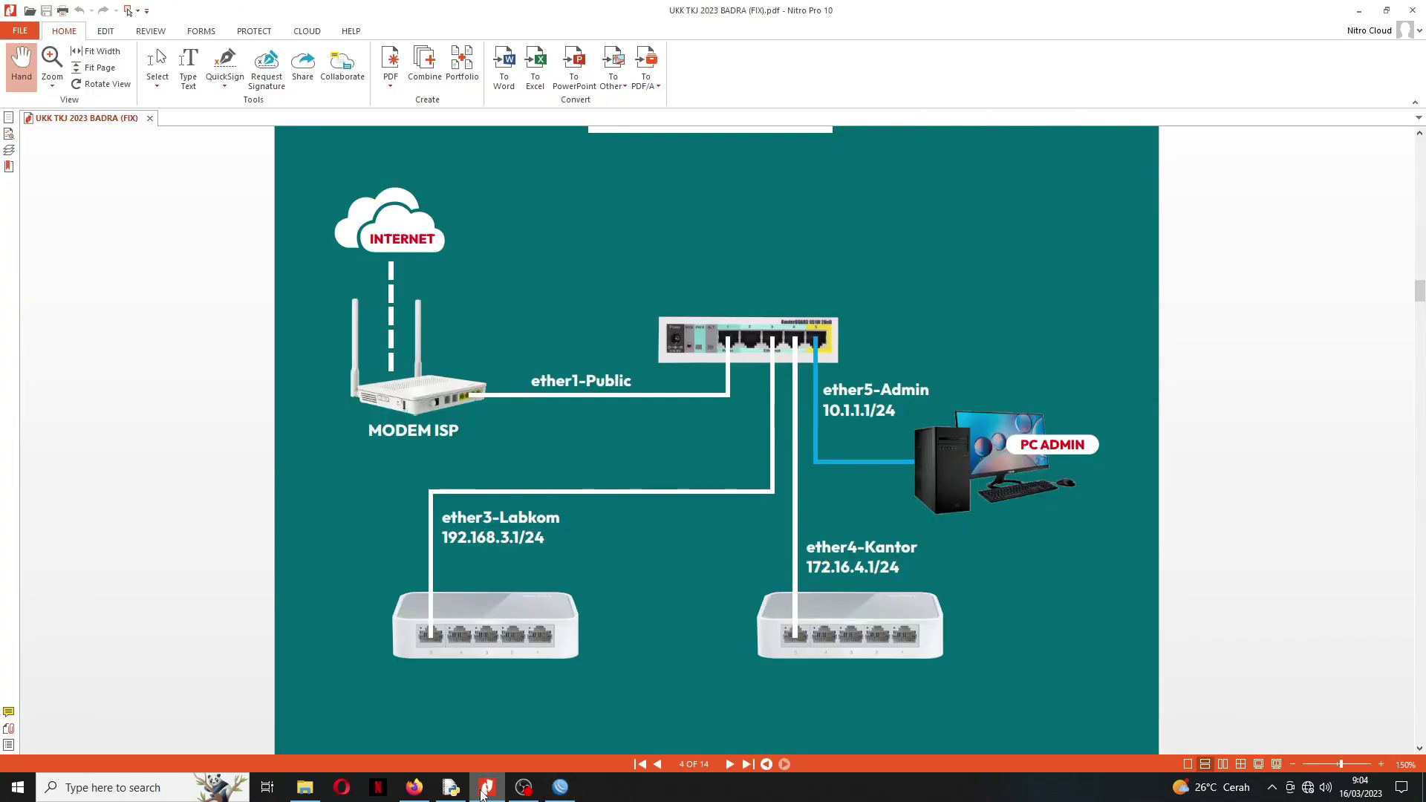
pyautogui.click(484, 787)
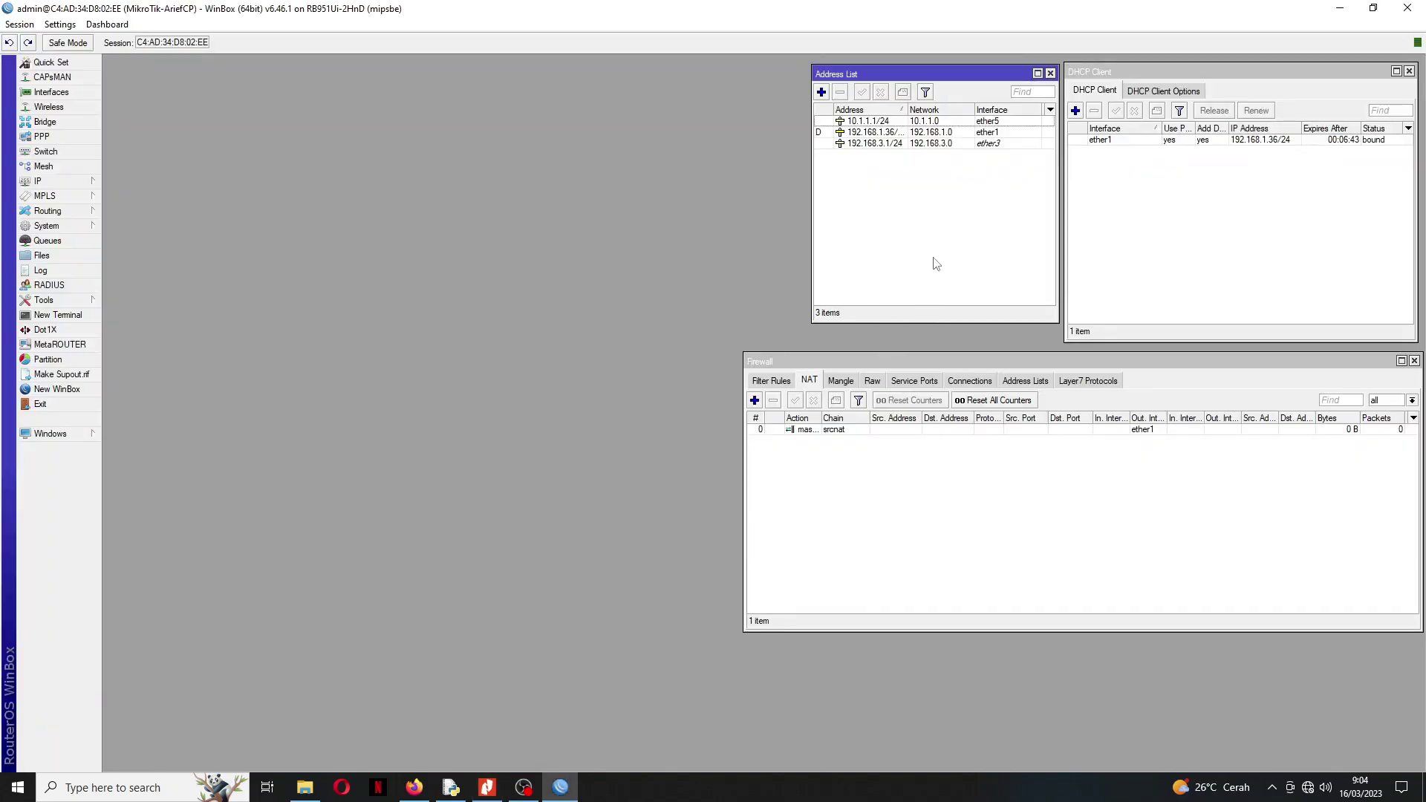
pyautogui.click(821, 92)
pyautogui.click(806, 385)
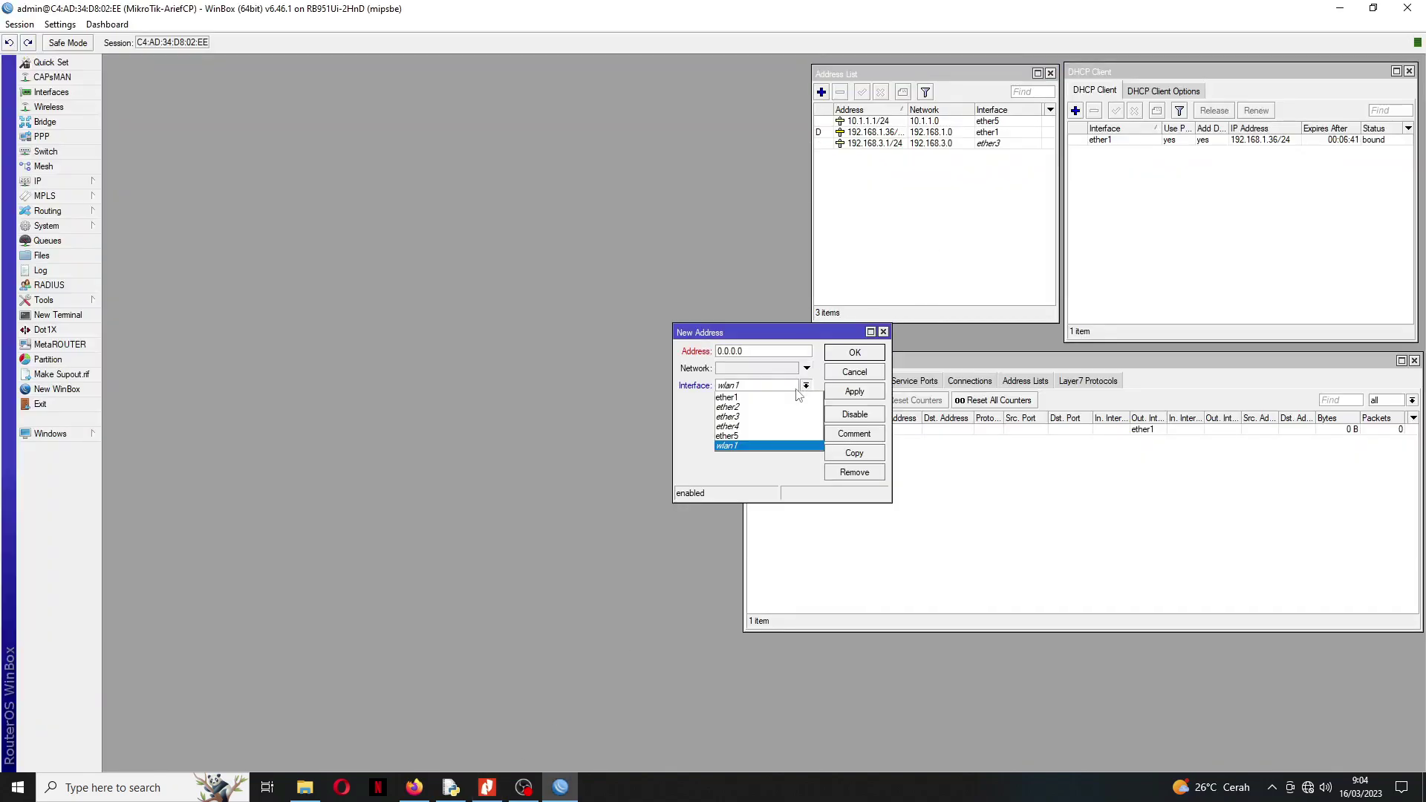
pyautogui.click(743, 426)
# Step: Set the ether4 entry's address to 172.16.4.1/24 from the diagram, apply it and close the entry
pyautogui.click(487, 786)
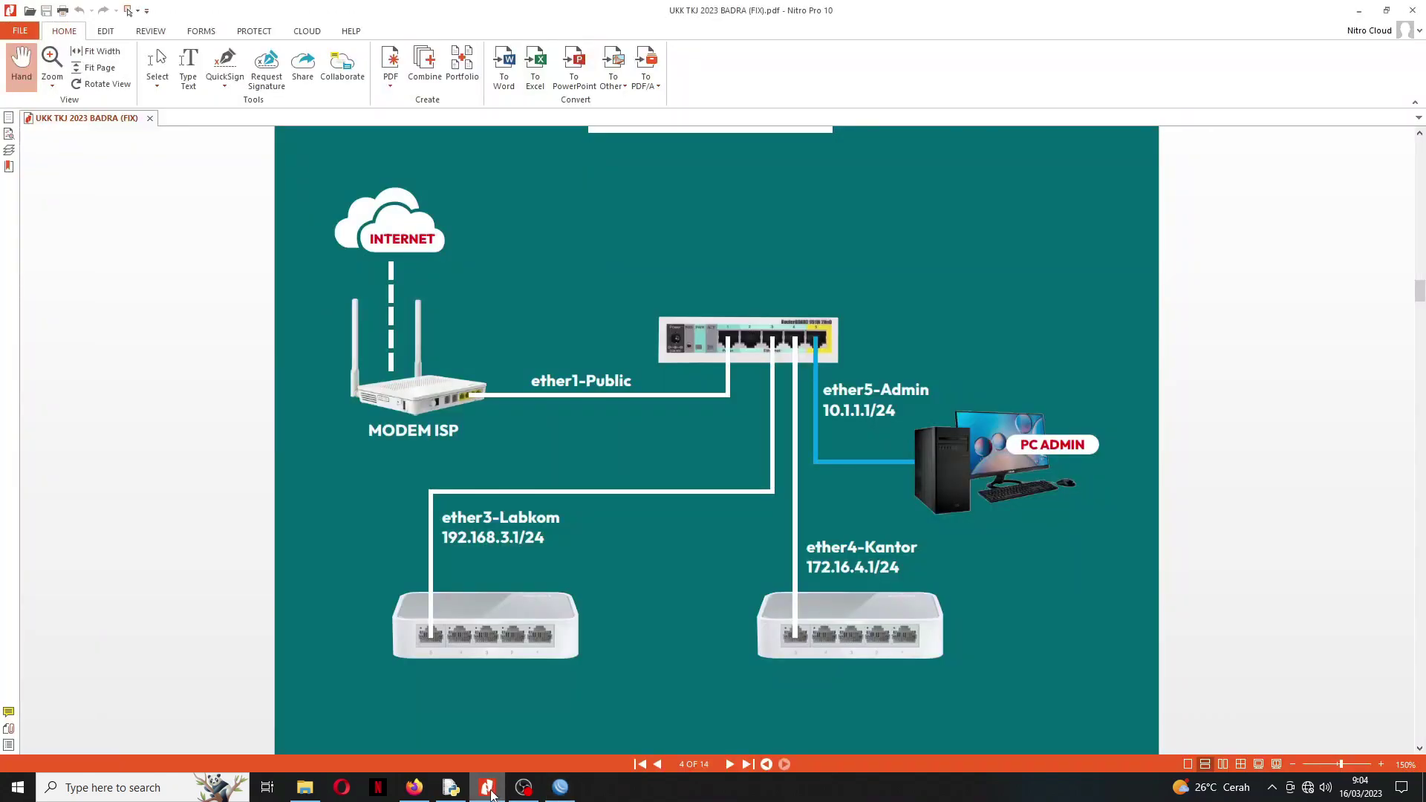
pyautogui.click(494, 786)
pyautogui.write('172.16.')
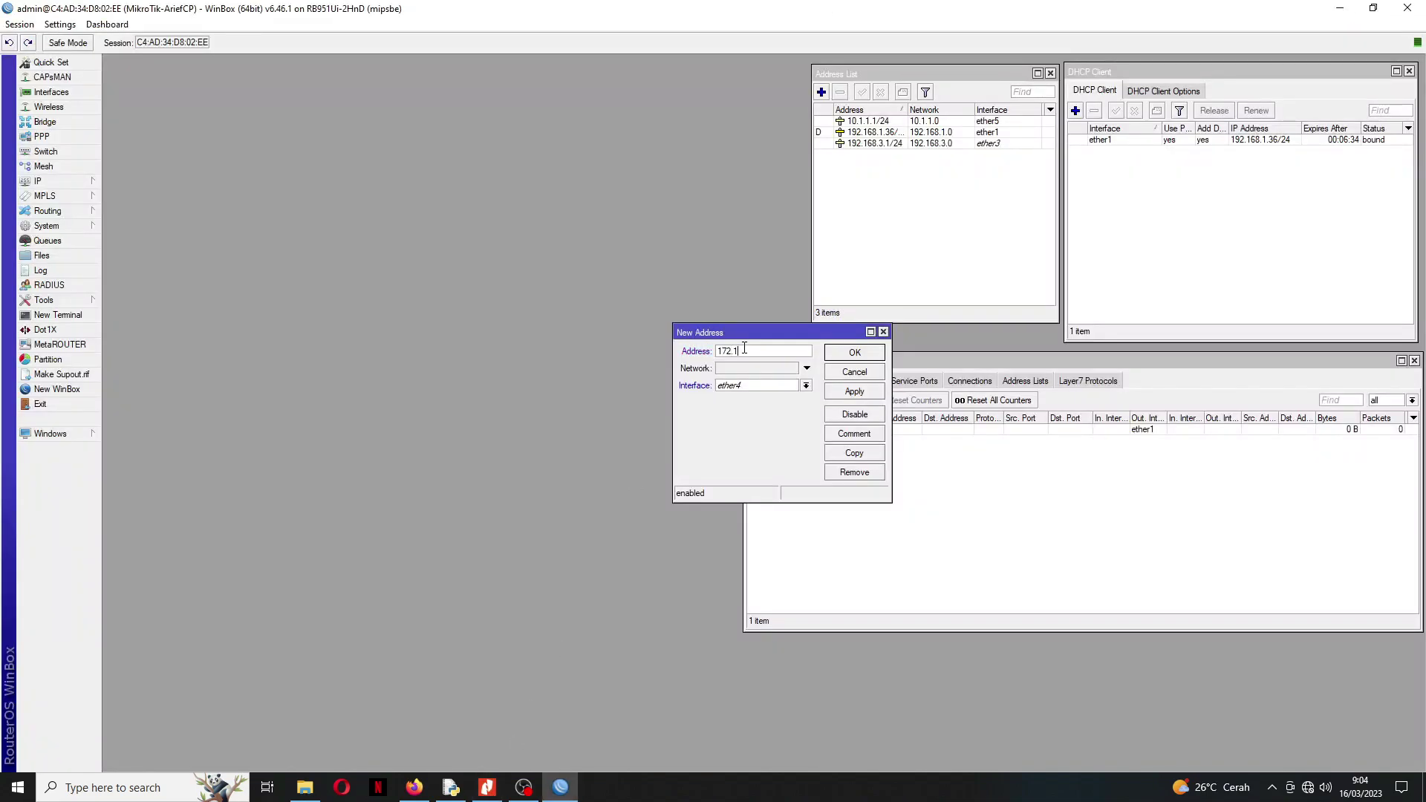
pyautogui.click(487, 787)
pyautogui.click(486, 788)
pyautogui.click(758, 350)
pyautogui.click(853, 392)
pyautogui.click(855, 354)
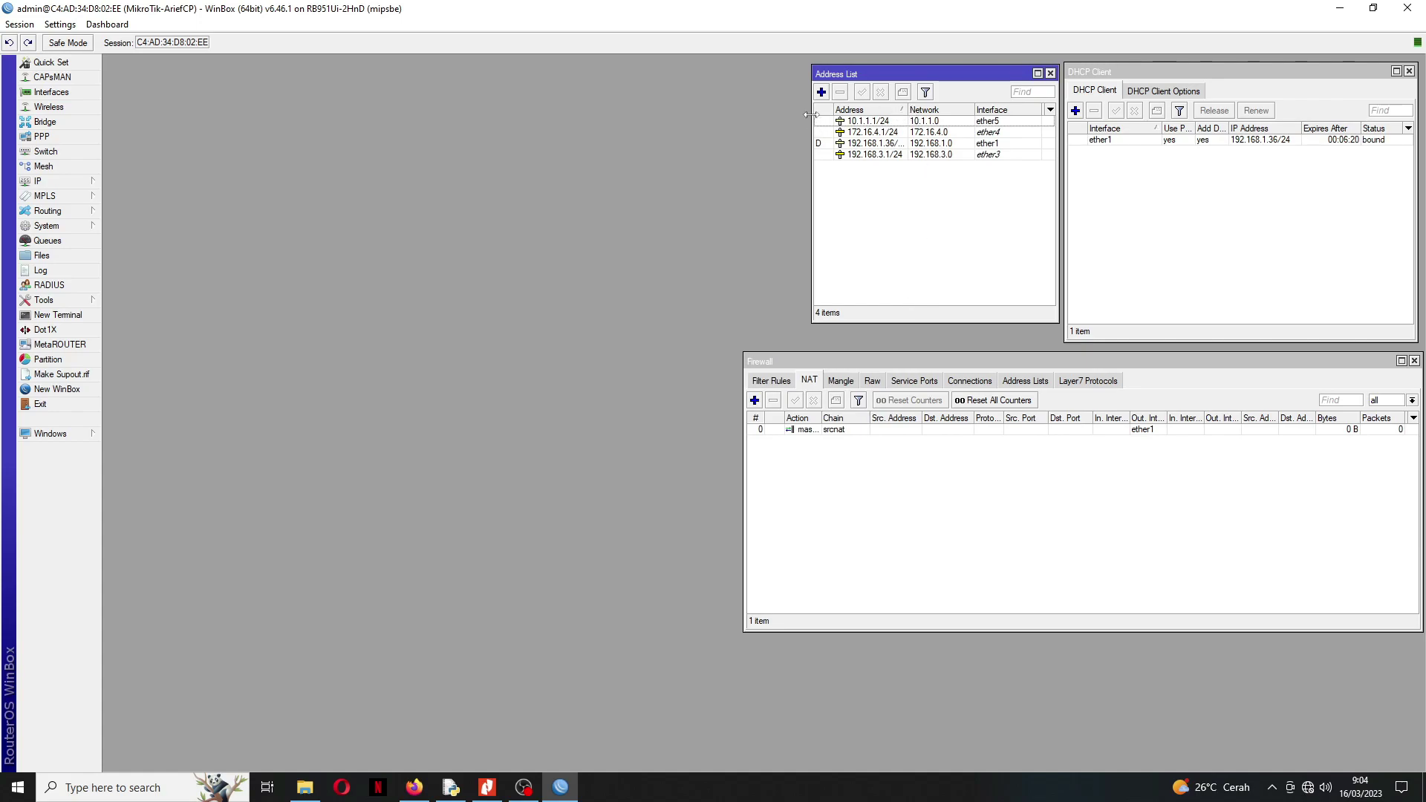
# Step: Widen the Address List window and its Address column, and check the ether3, ether4 and ether5 entries against the topology diagram
pyautogui.moveTo(809, 115); pyautogui.dragTo(752, 115)
pyautogui.moveTo(847, 109); pyautogui.dragTo(949, 109)
pyautogui.click(488, 791)
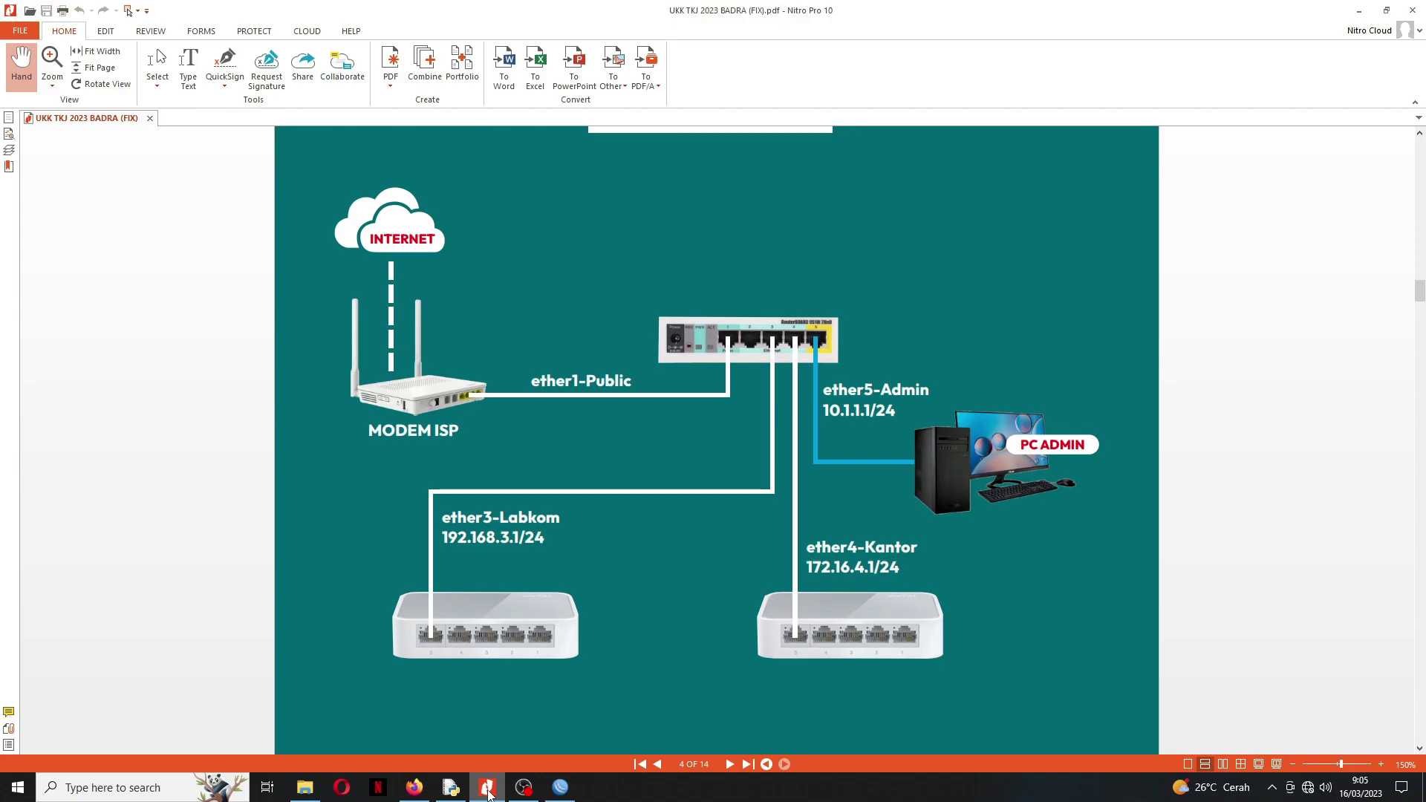
pyautogui.click(488, 791)
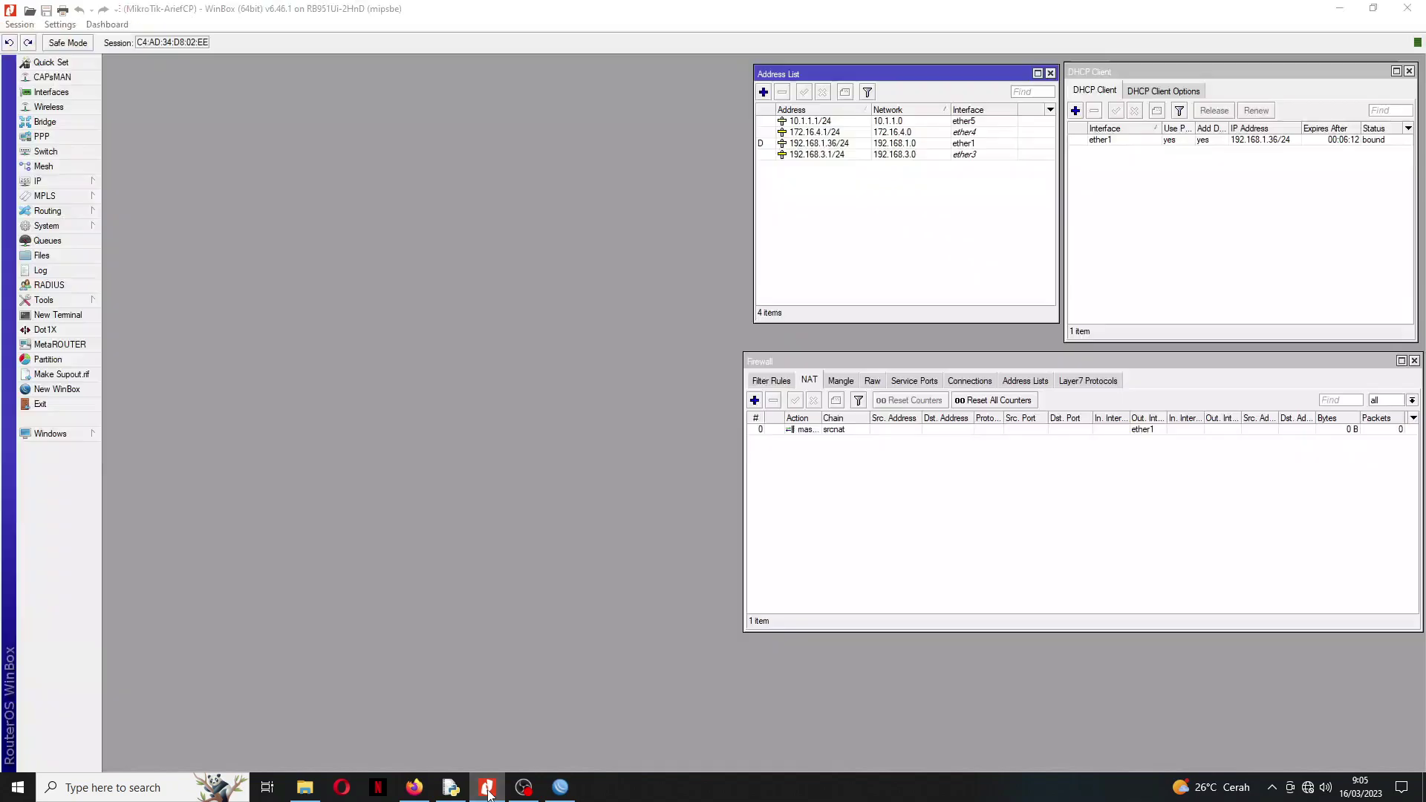
pyautogui.click(912, 156)
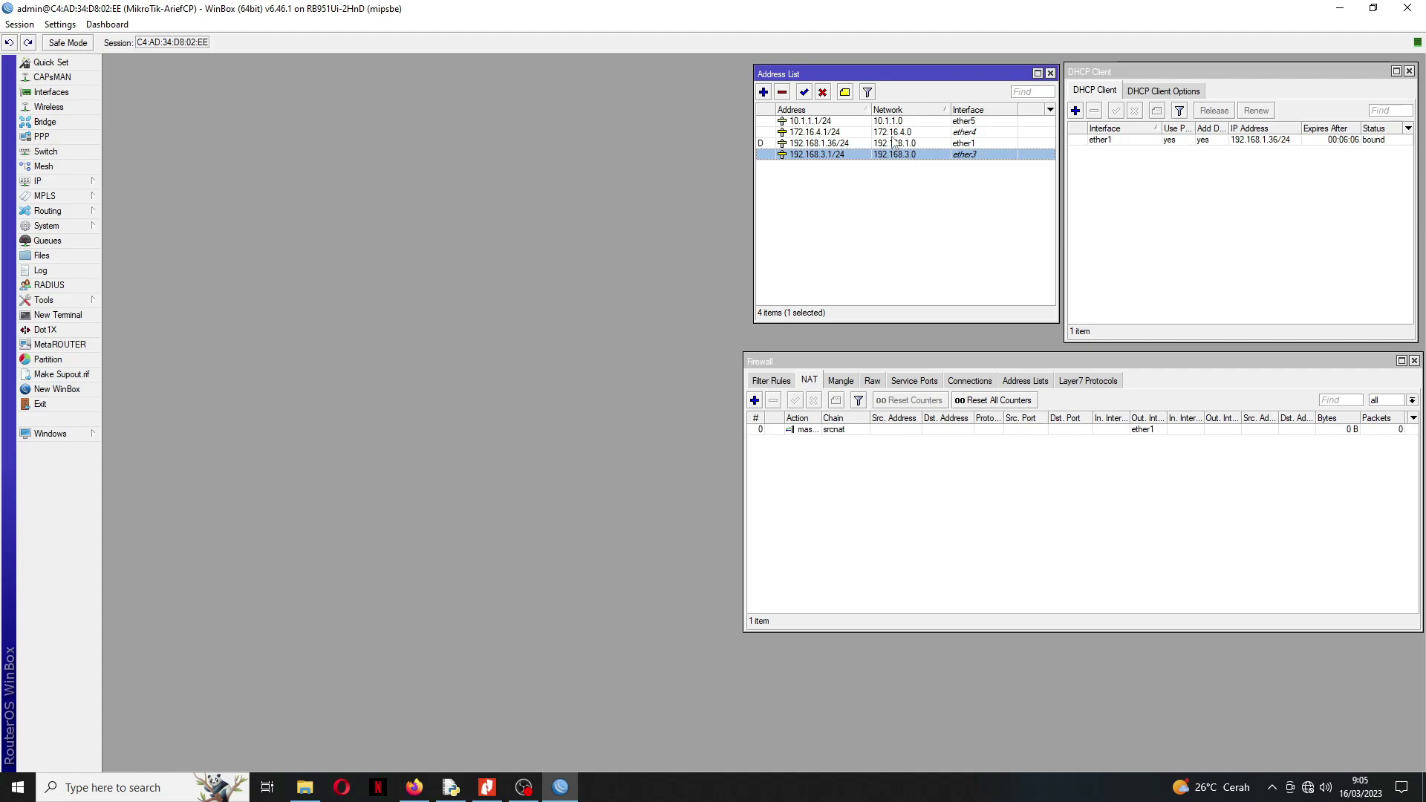
pyautogui.click(894, 133)
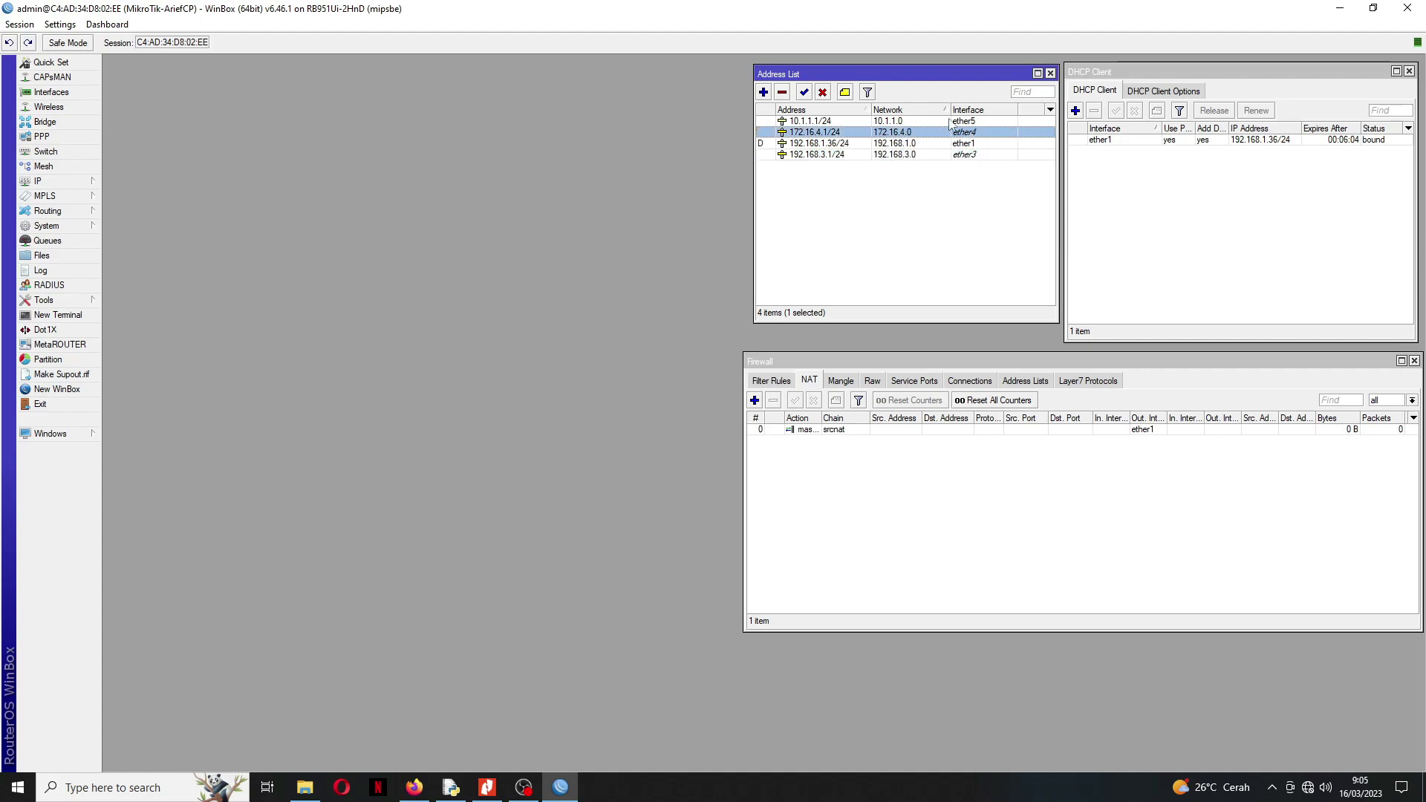
pyautogui.click(918, 122)
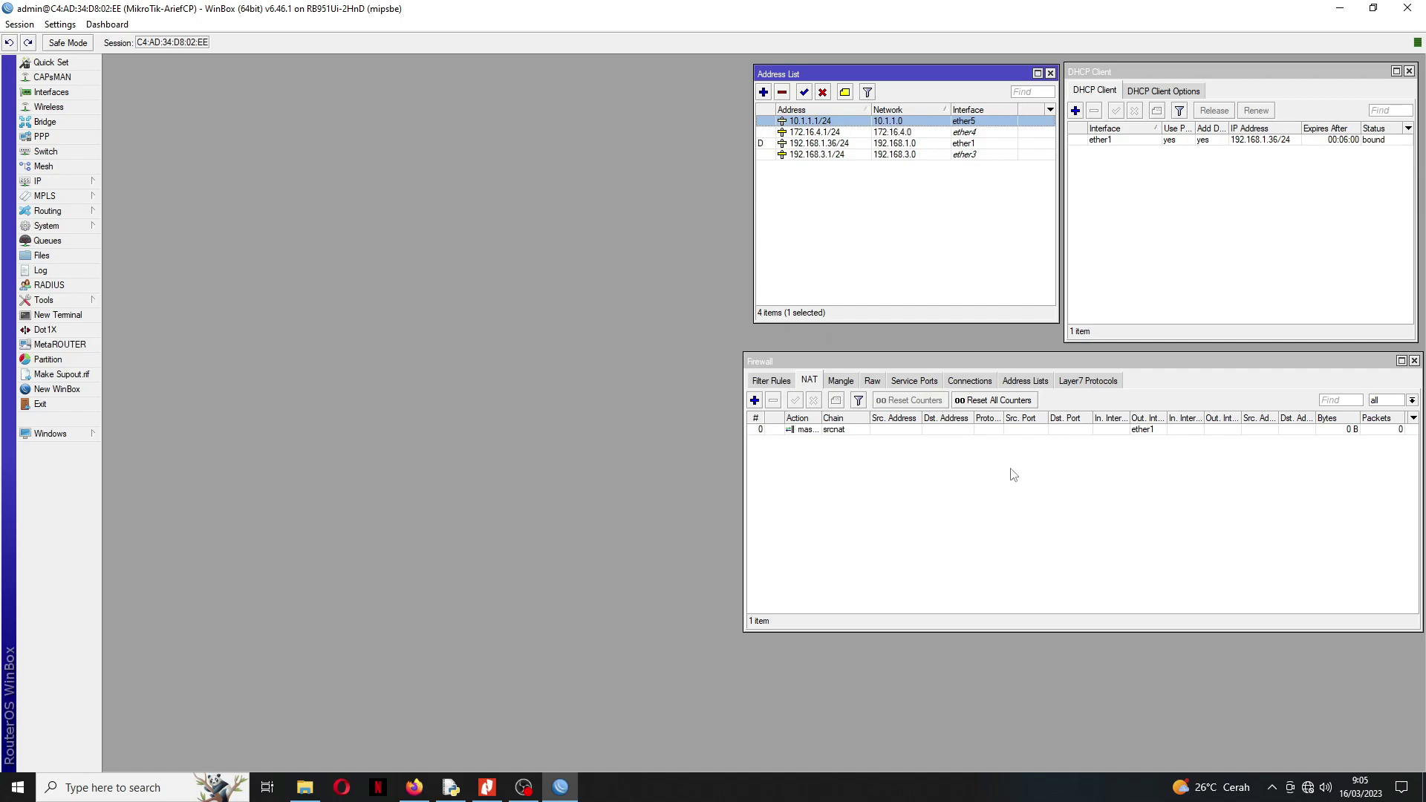
pyautogui.click(1013, 505)
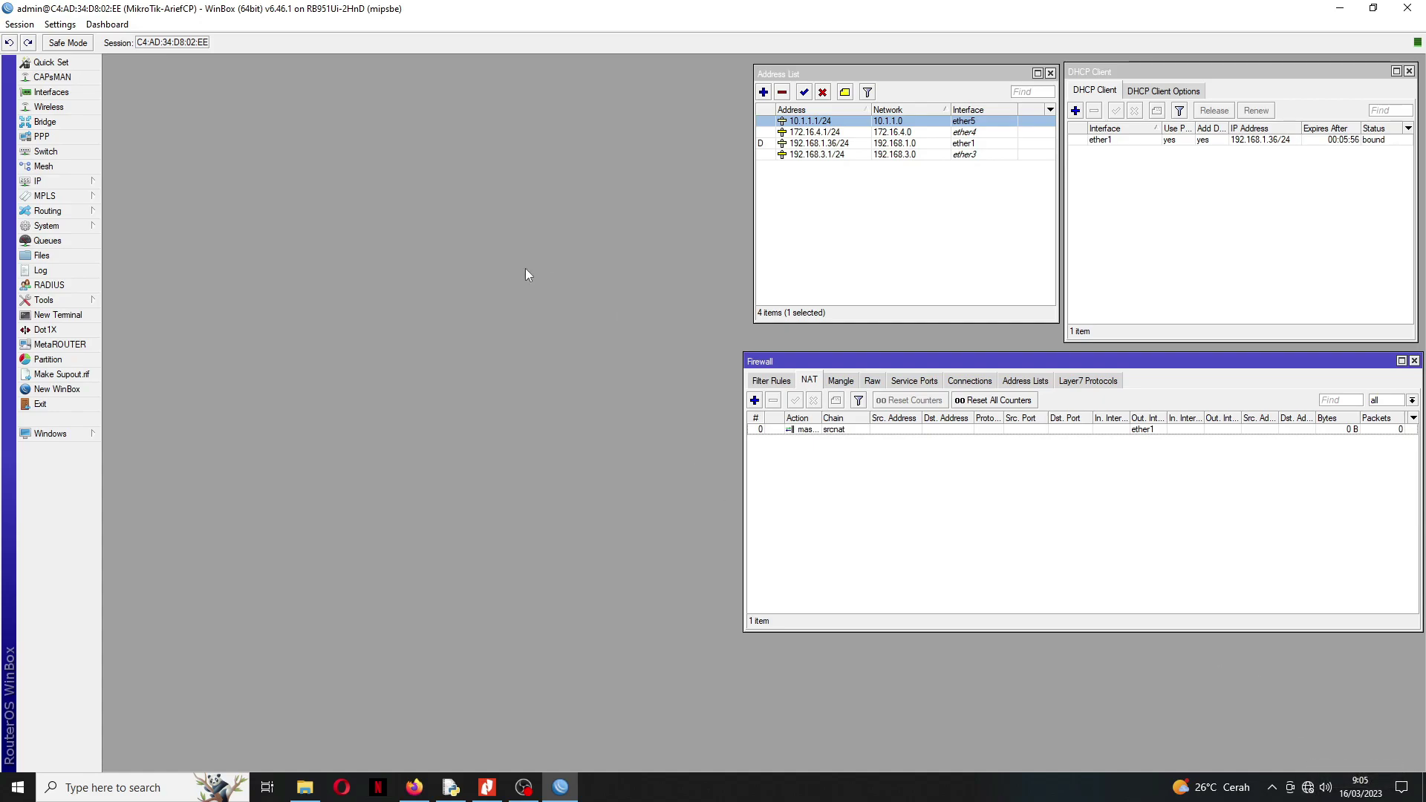
# Step: Open the DHCP Server window and move it clear of the Address List window
pyautogui.click(71, 186)
pyautogui.click(130, 271)
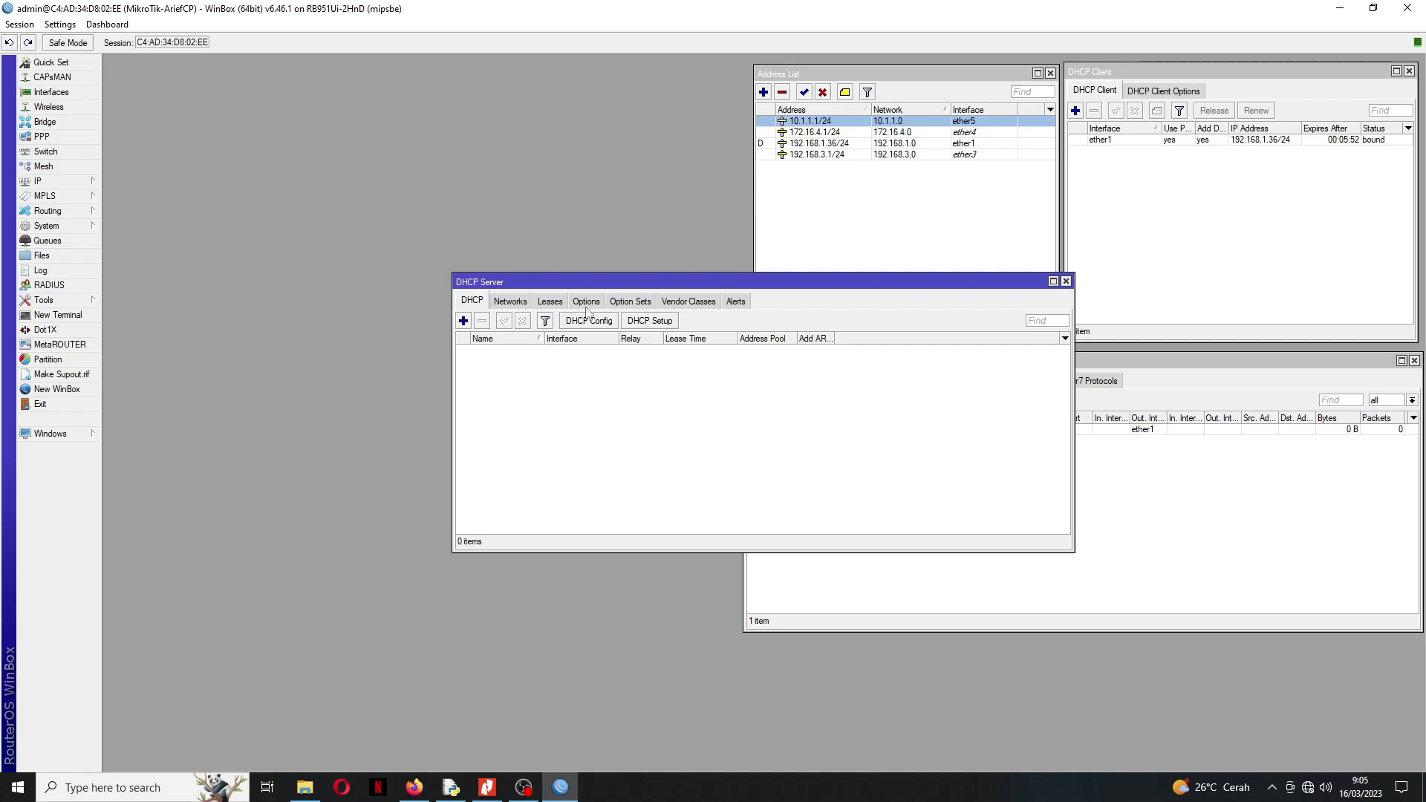
pyautogui.moveTo(602, 282); pyautogui.dragTo(356, 349)
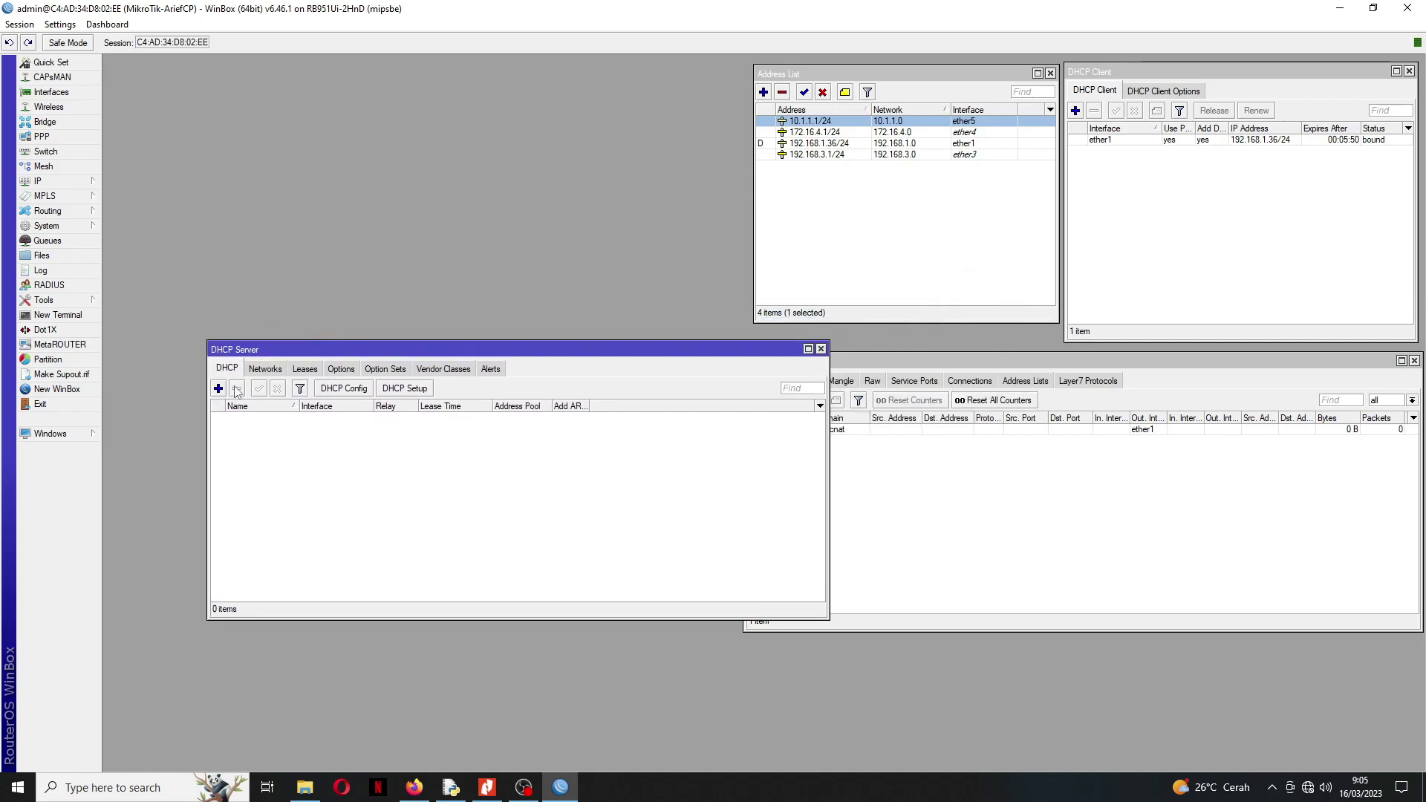
# Step: Run DHCP Setup for interface ether5, accepting the suggested values with a lease time of 00:10:00
pyautogui.click(405, 387)
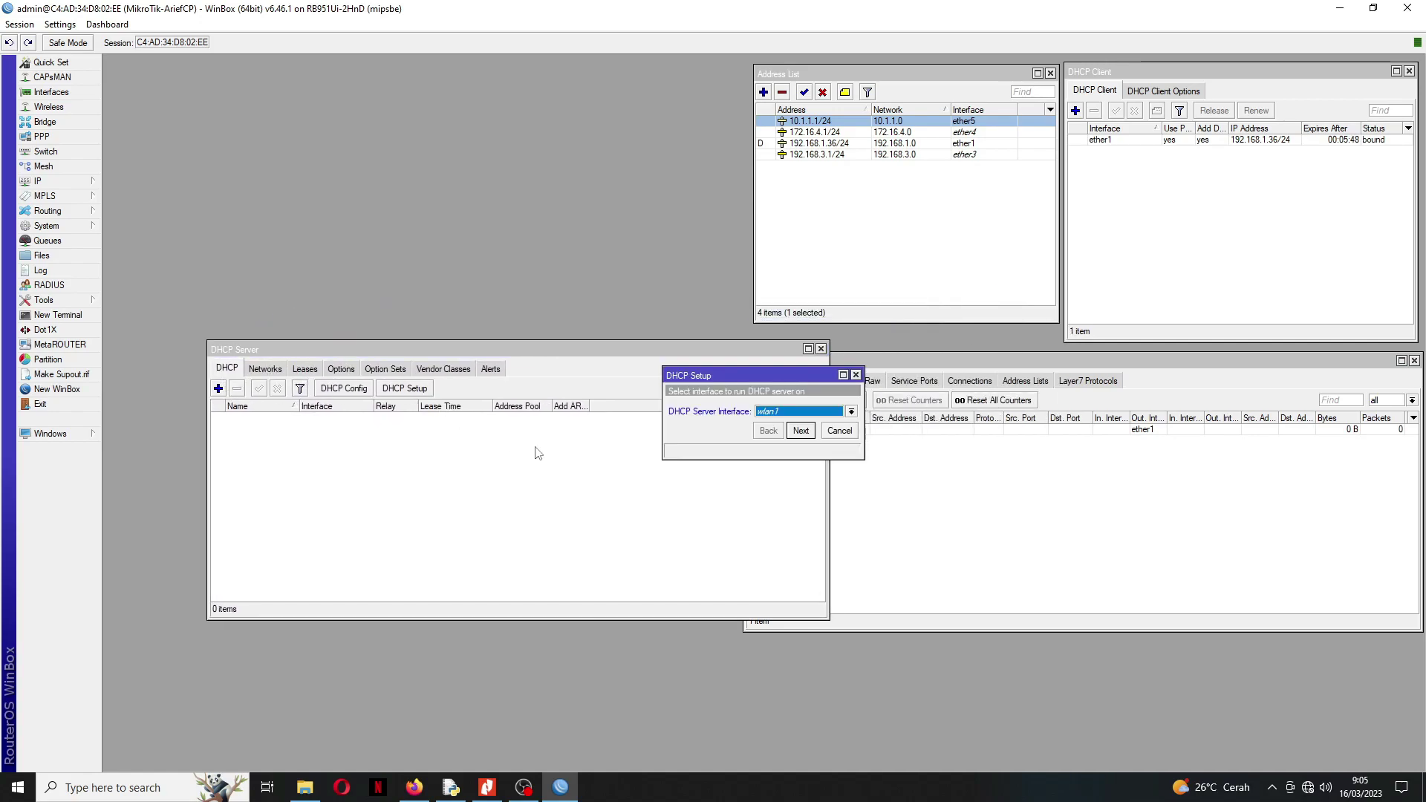
pyautogui.click(794, 412)
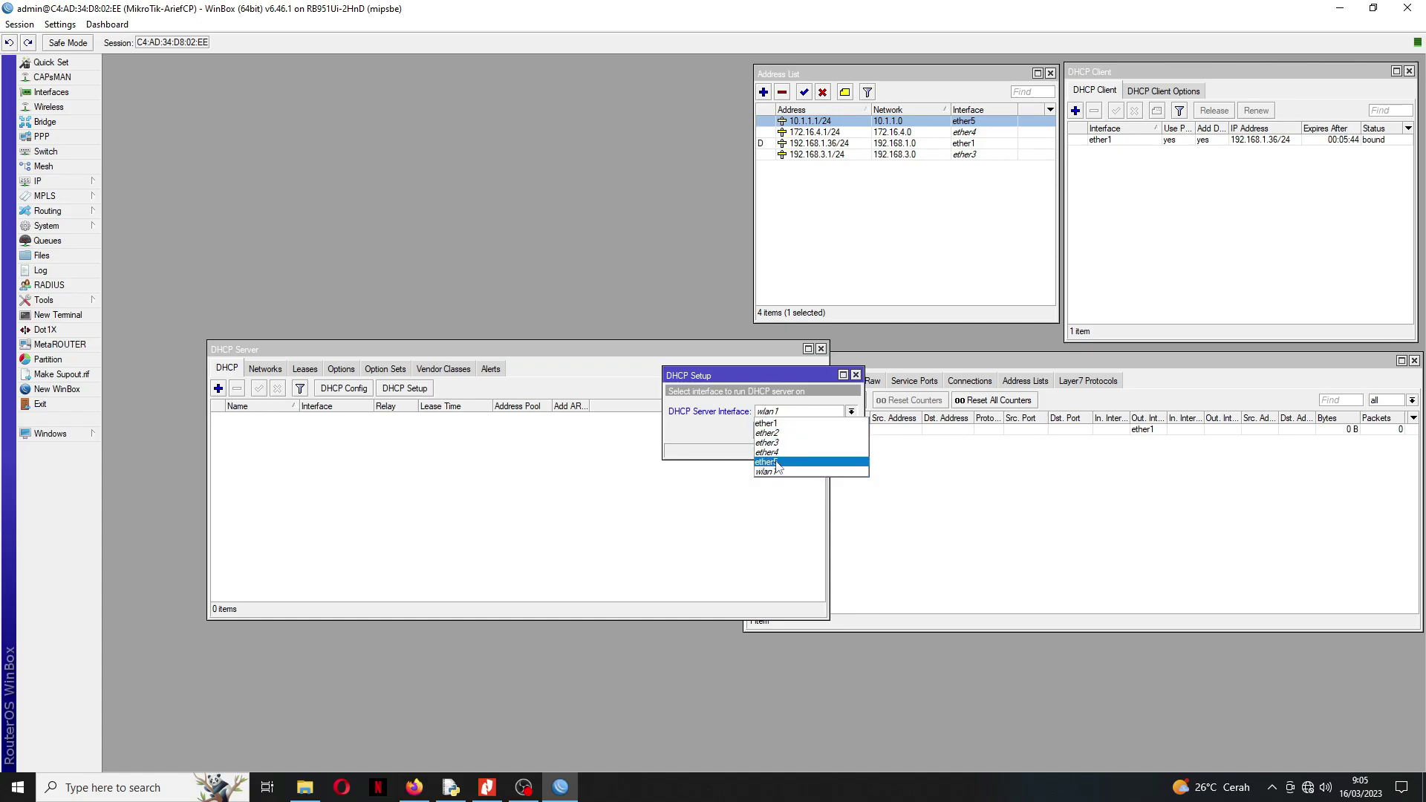
pyautogui.click(777, 462)
pyautogui.click(800, 431)
pyautogui.click(802, 432)
pyautogui.click(803, 432)
pyautogui.click(804, 434)
pyautogui.click(804, 434)
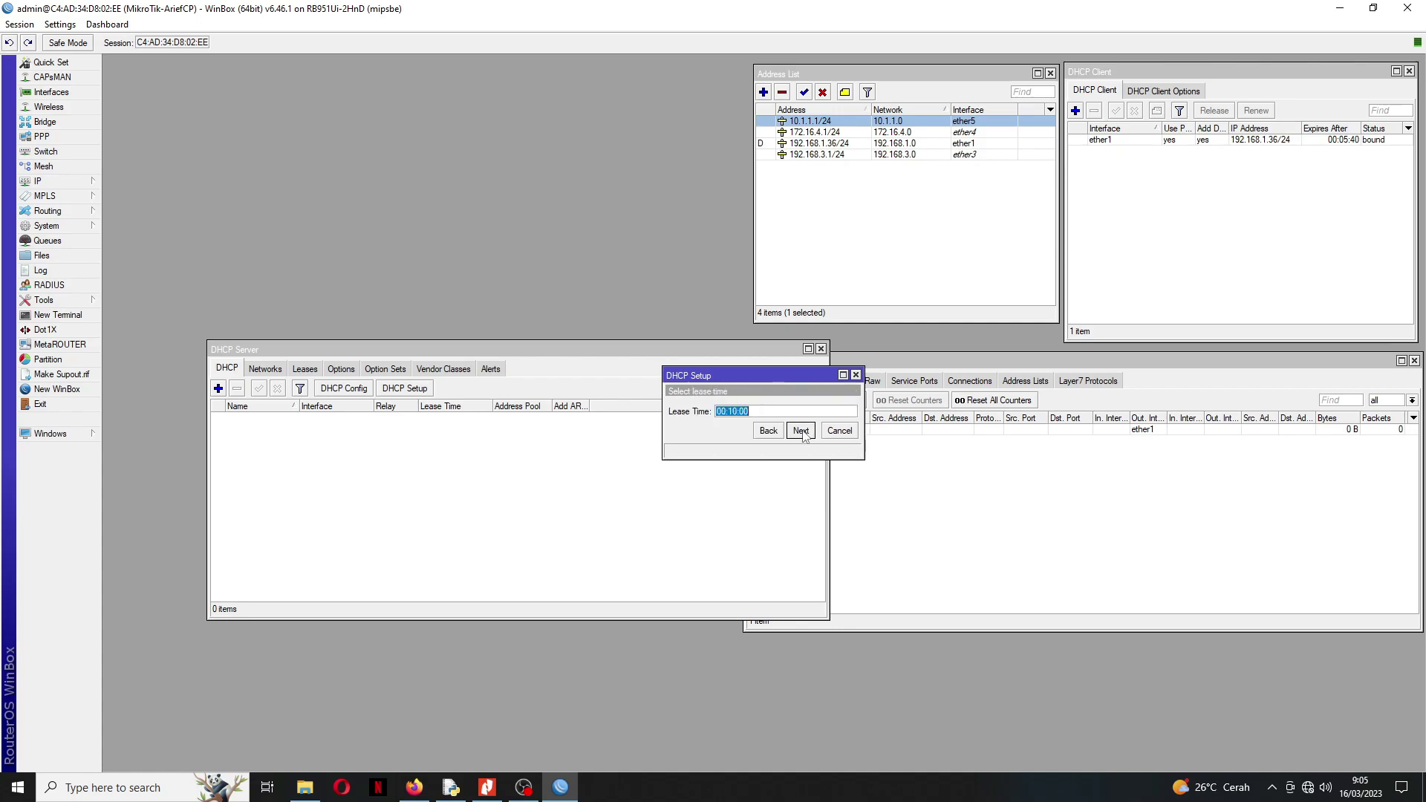
pyautogui.click(801, 431)
pyautogui.click(852, 406)
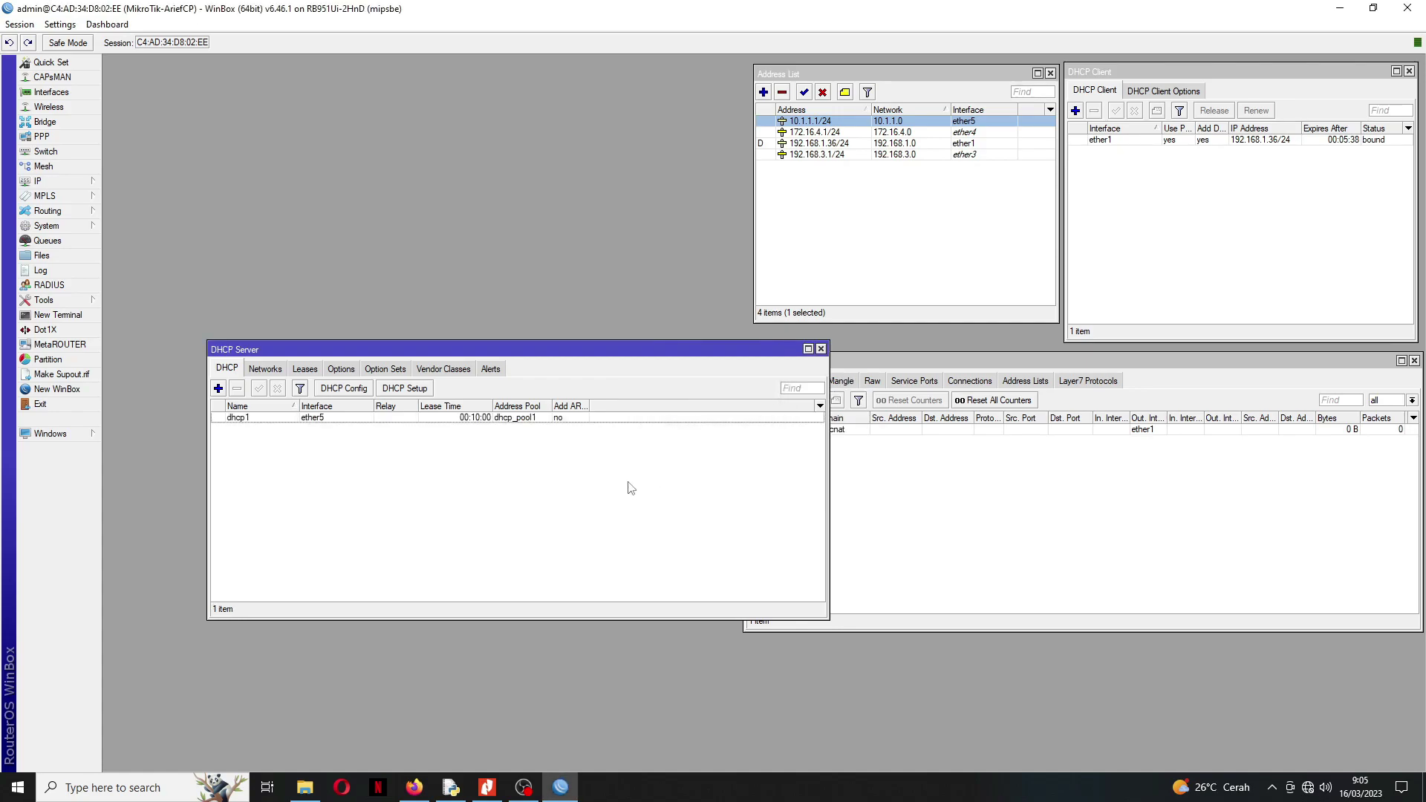
# Step: Place the DHCP Server window beside the Firewall window and check the PC's network connection status in Windows
pyautogui.moveTo(605, 350); pyautogui.dragTo(512, 361)
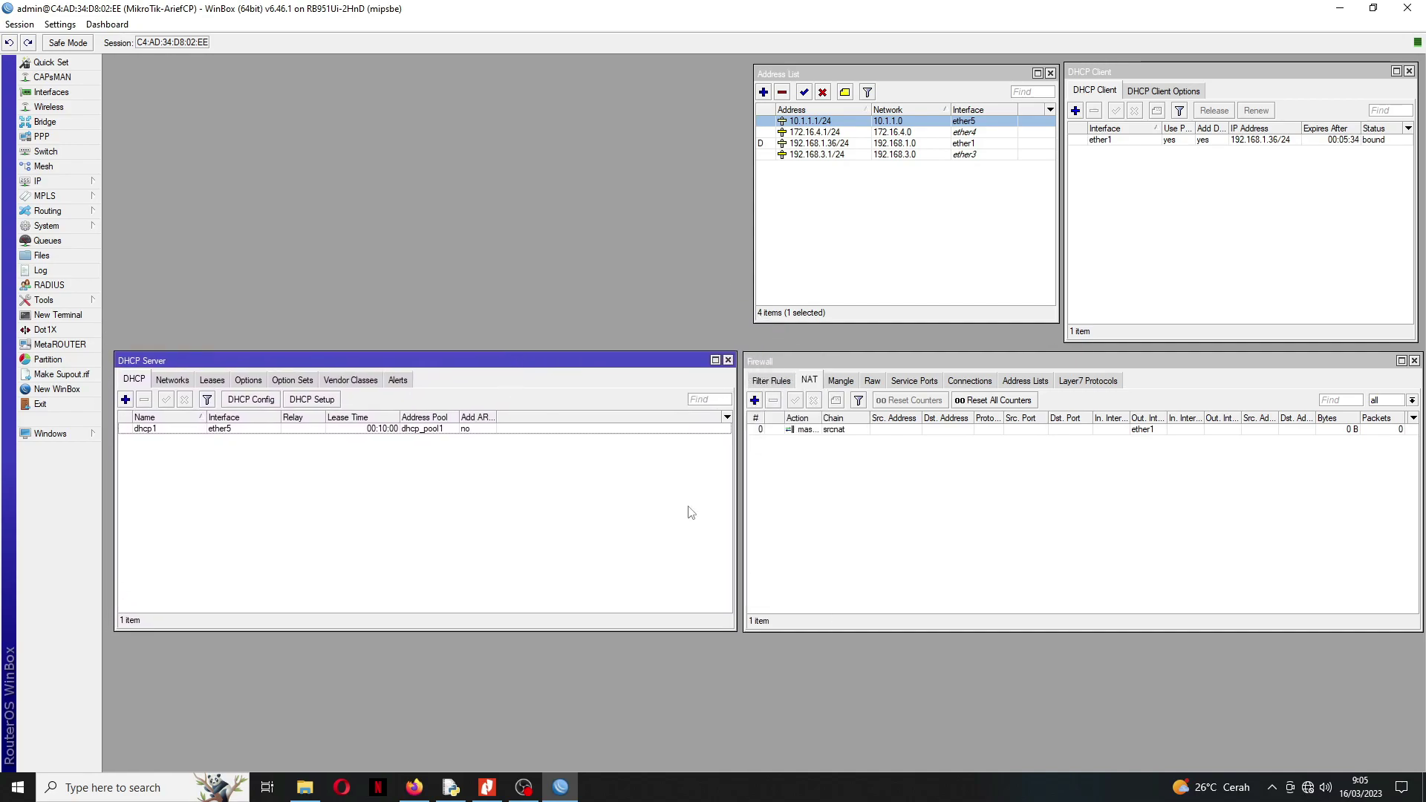
pyautogui.moveTo(1311, 793)
pyautogui.click(1309, 794)
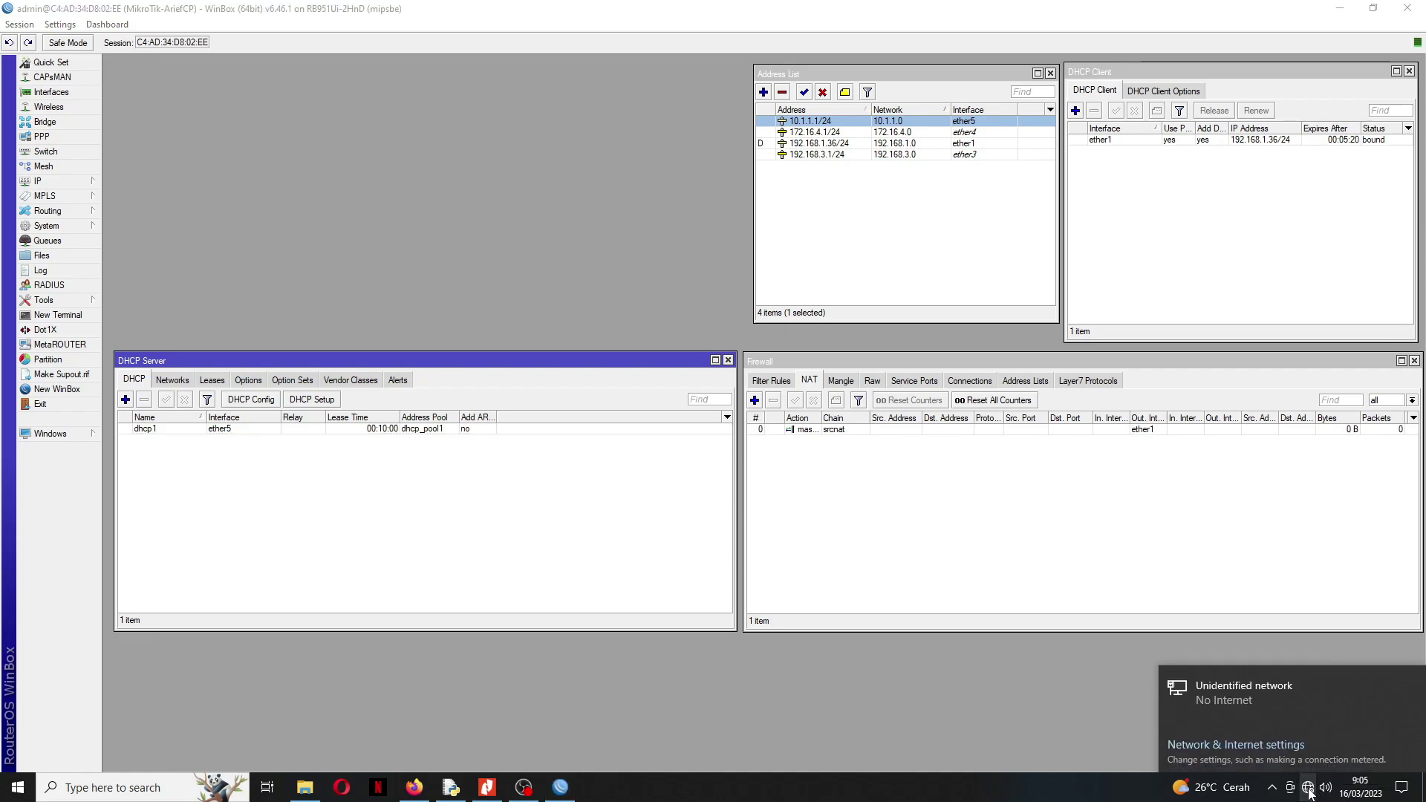
pyautogui.click(1308, 794)
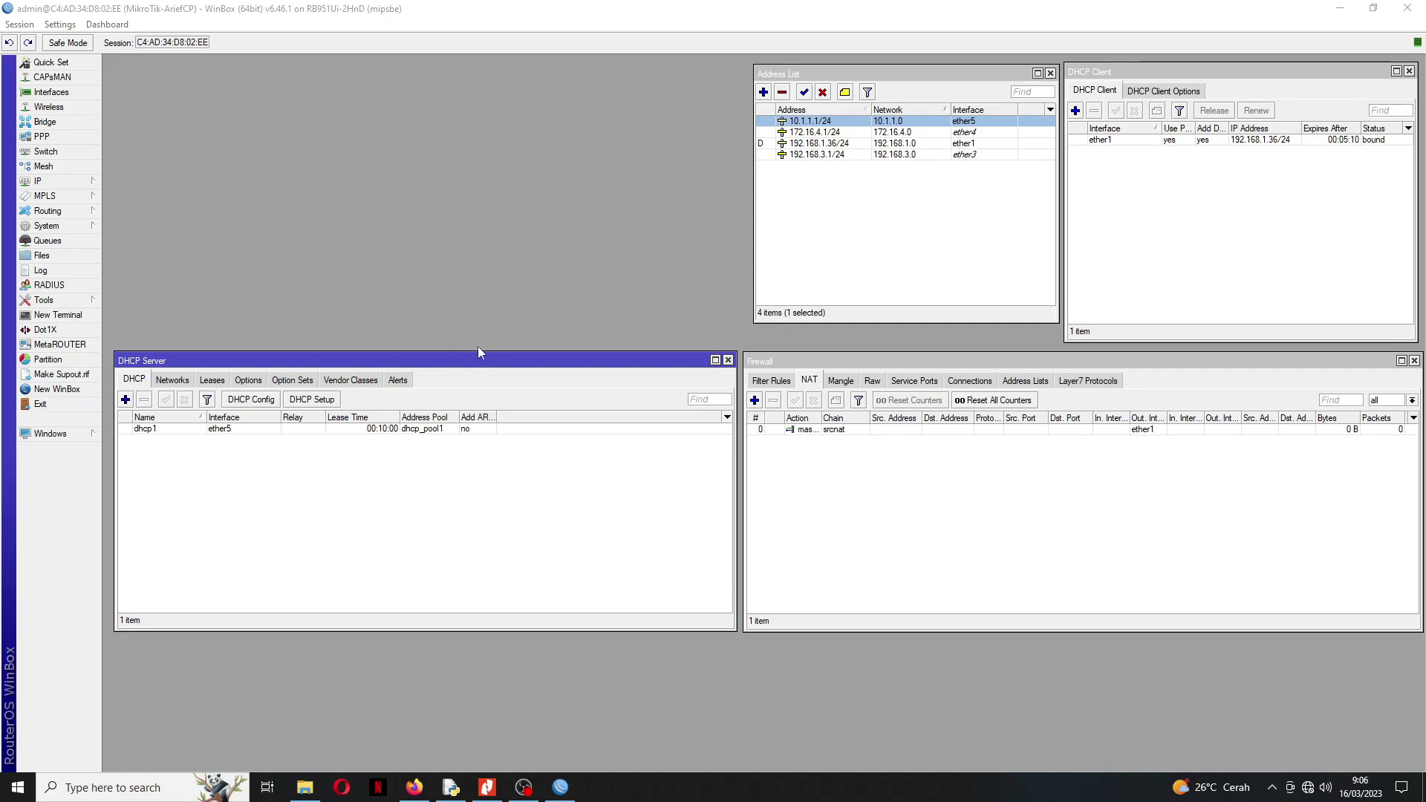
# Step: Close the MAC-address session, relaunch WinBox and try to connect to the neighbor router at 10.1.1.1
pyautogui.click(1407, 9)
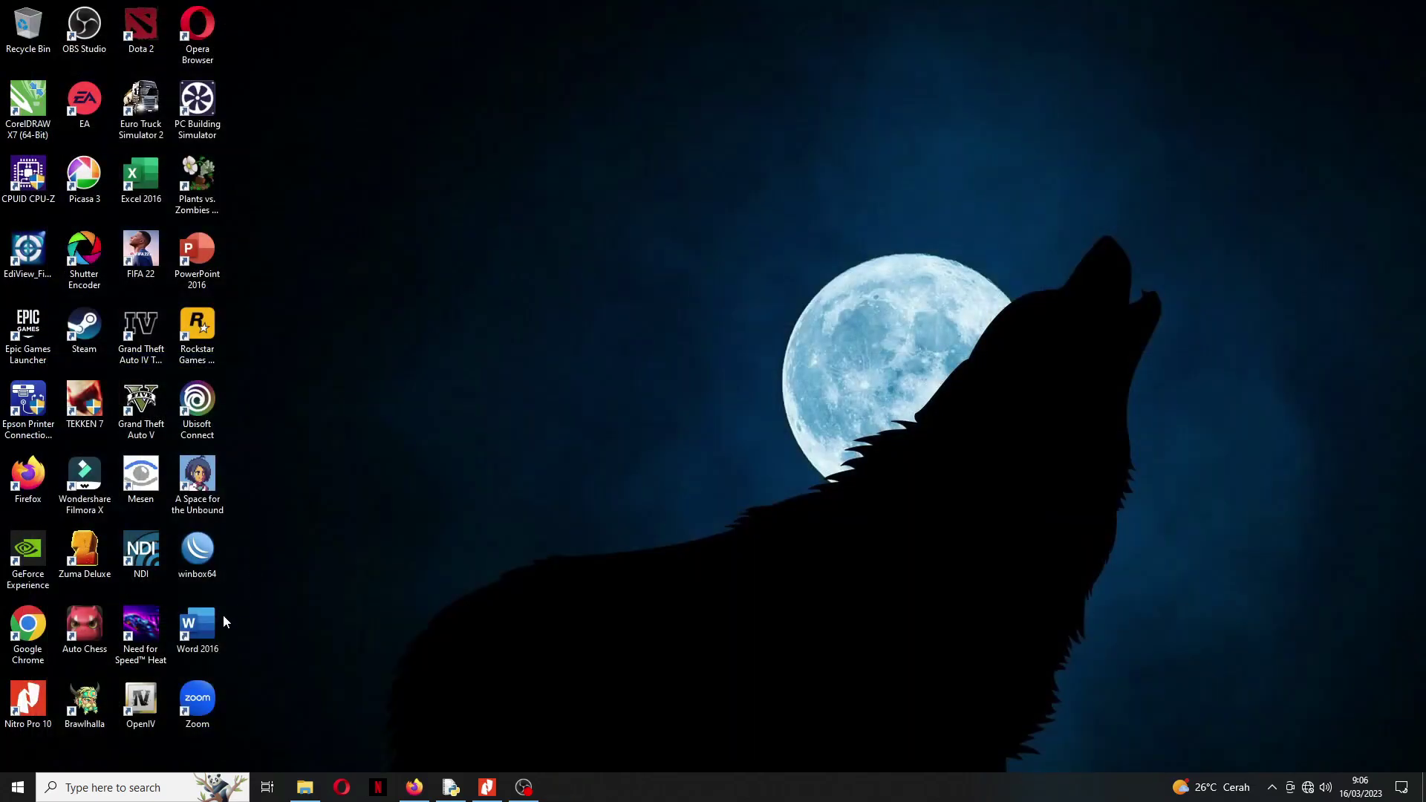
pyautogui.doubleClick(198, 553)
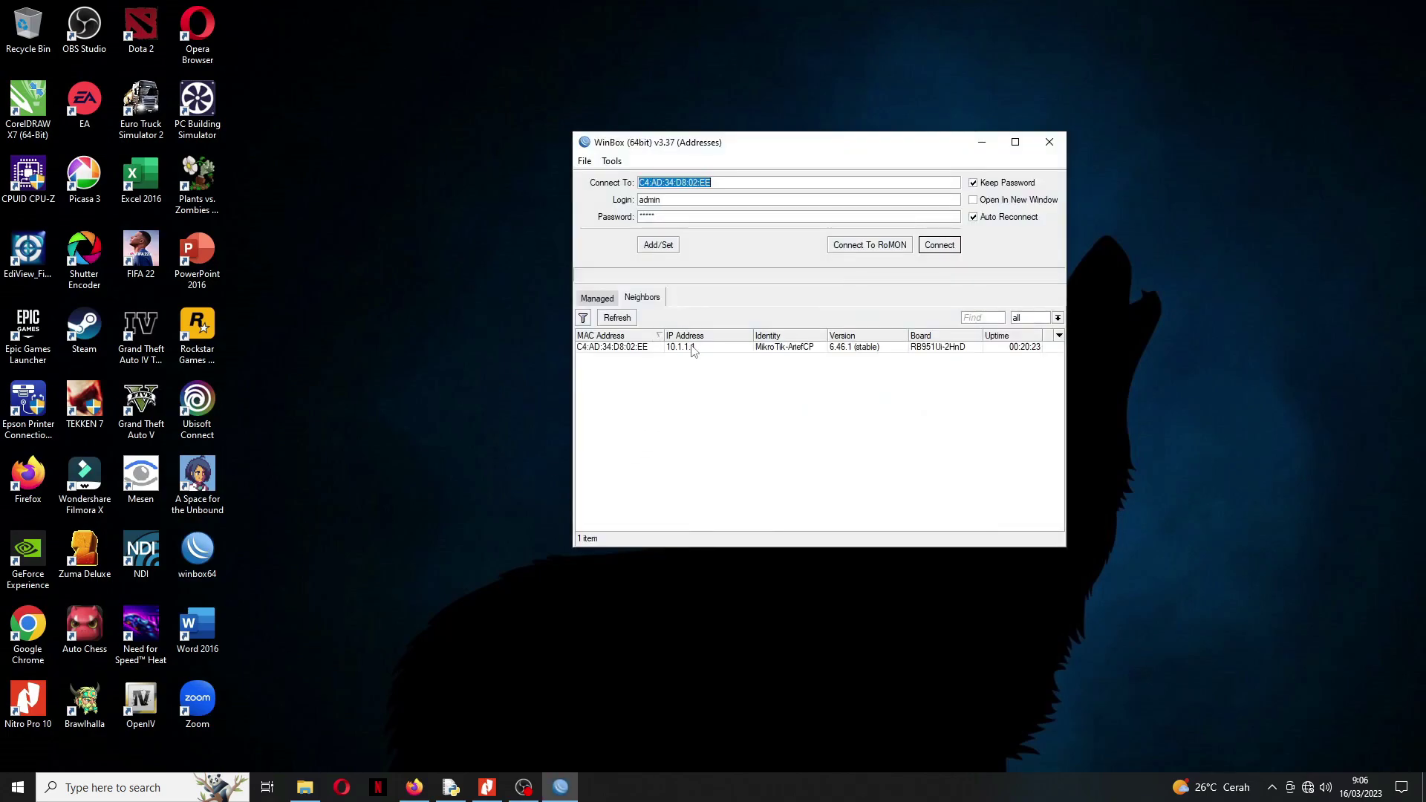
pyautogui.click(696, 351)
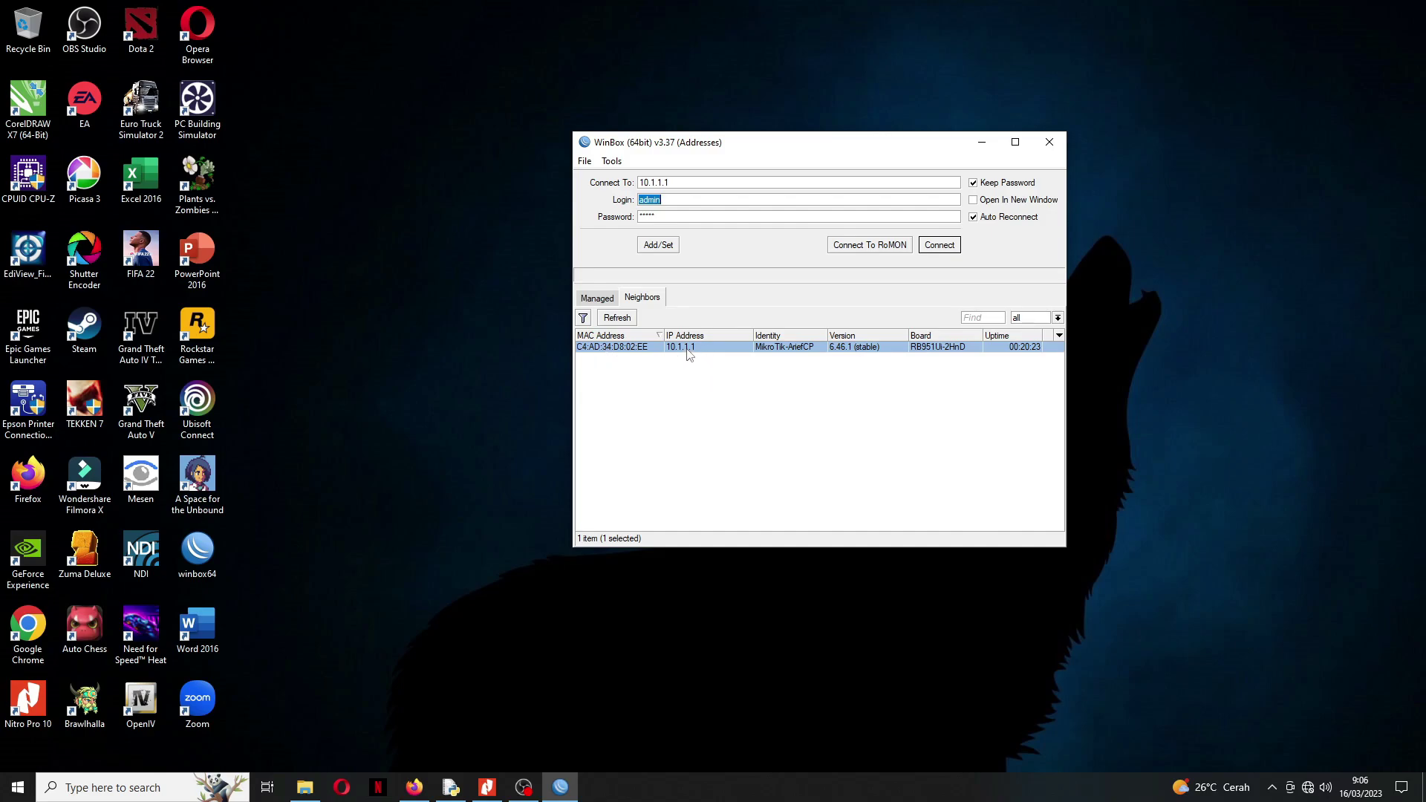
pyautogui.click(947, 246)
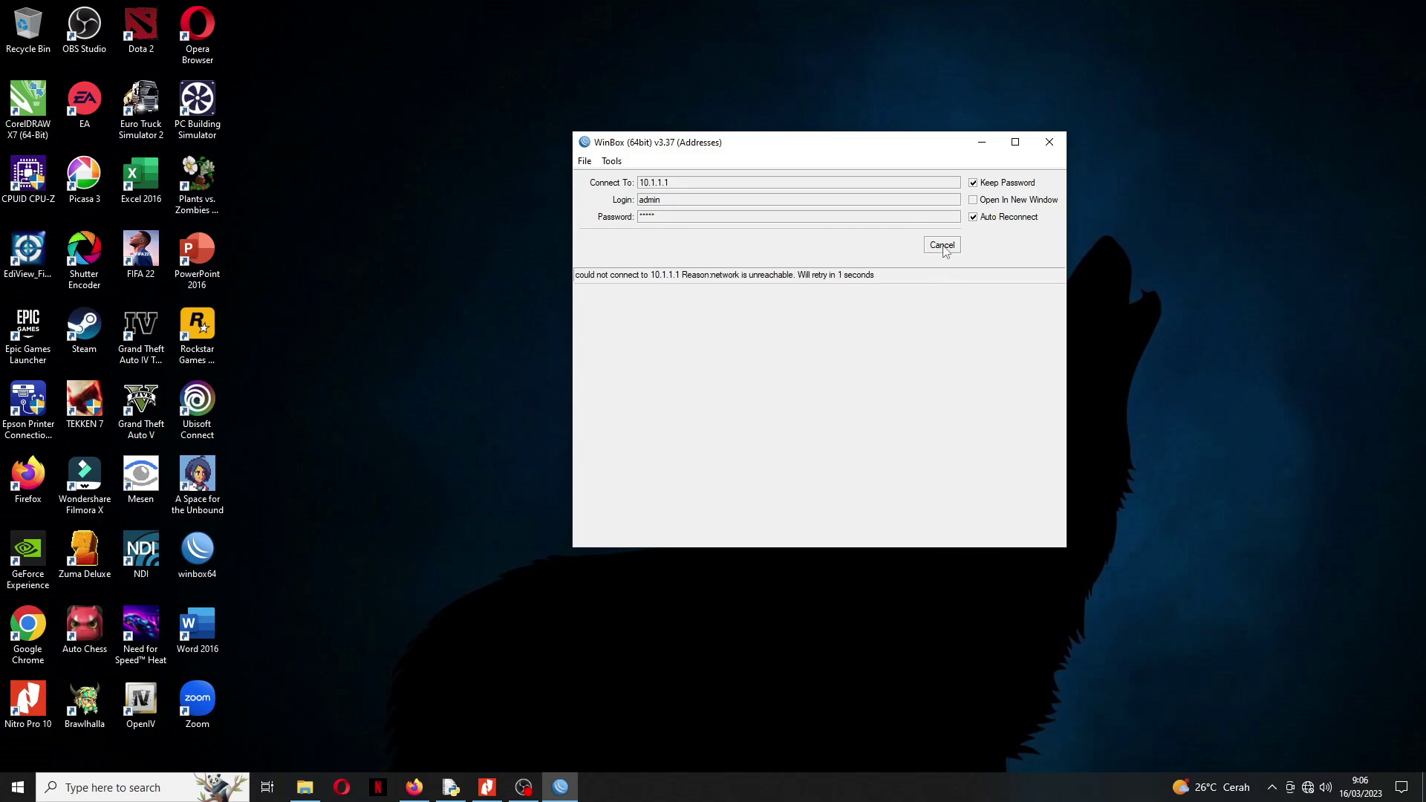
# Step: Cancel the pending connection, reselect the router's IP address 10.1.1.1 among the neighbors and retry connecting
pyautogui.click(944, 247)
pyautogui.press('Tab')
pyautogui.click(940, 249)
pyautogui.click(942, 245)
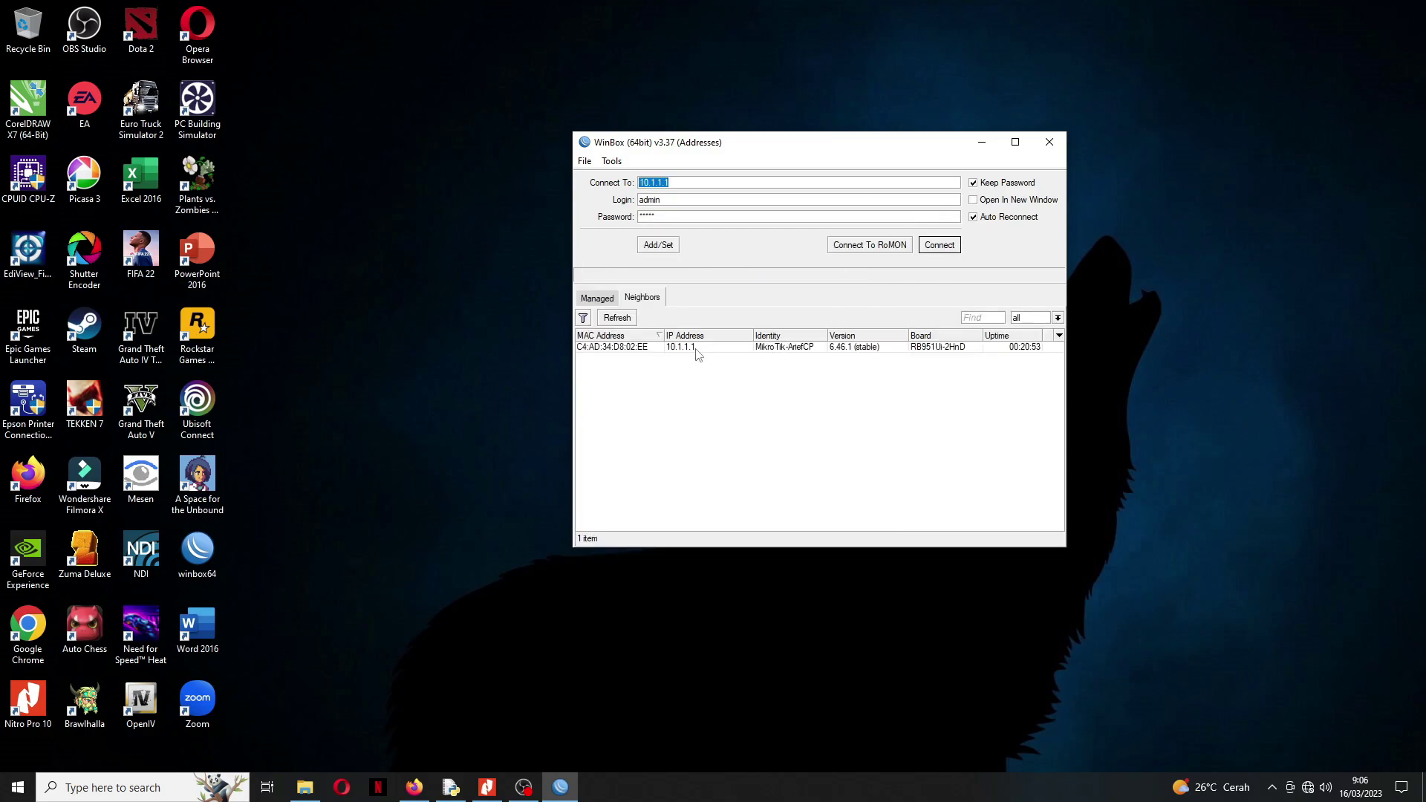
pyautogui.click(704, 349)
pyautogui.click(954, 249)
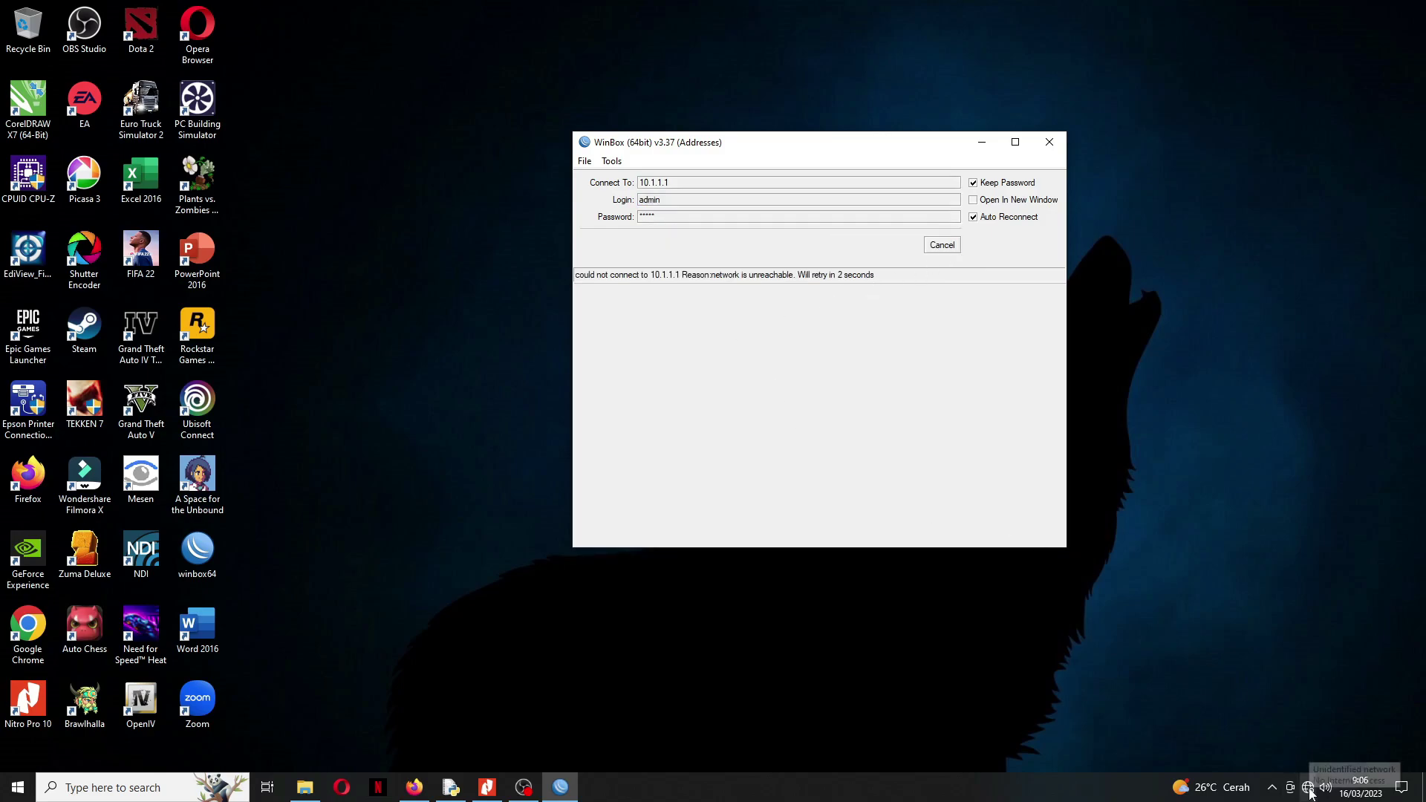
# Step: Open the Windows Network & Internet settings, look at the Ethernet connections and close Settings
pyautogui.rightClick(1310, 790)
pyautogui.click(1301, 768)
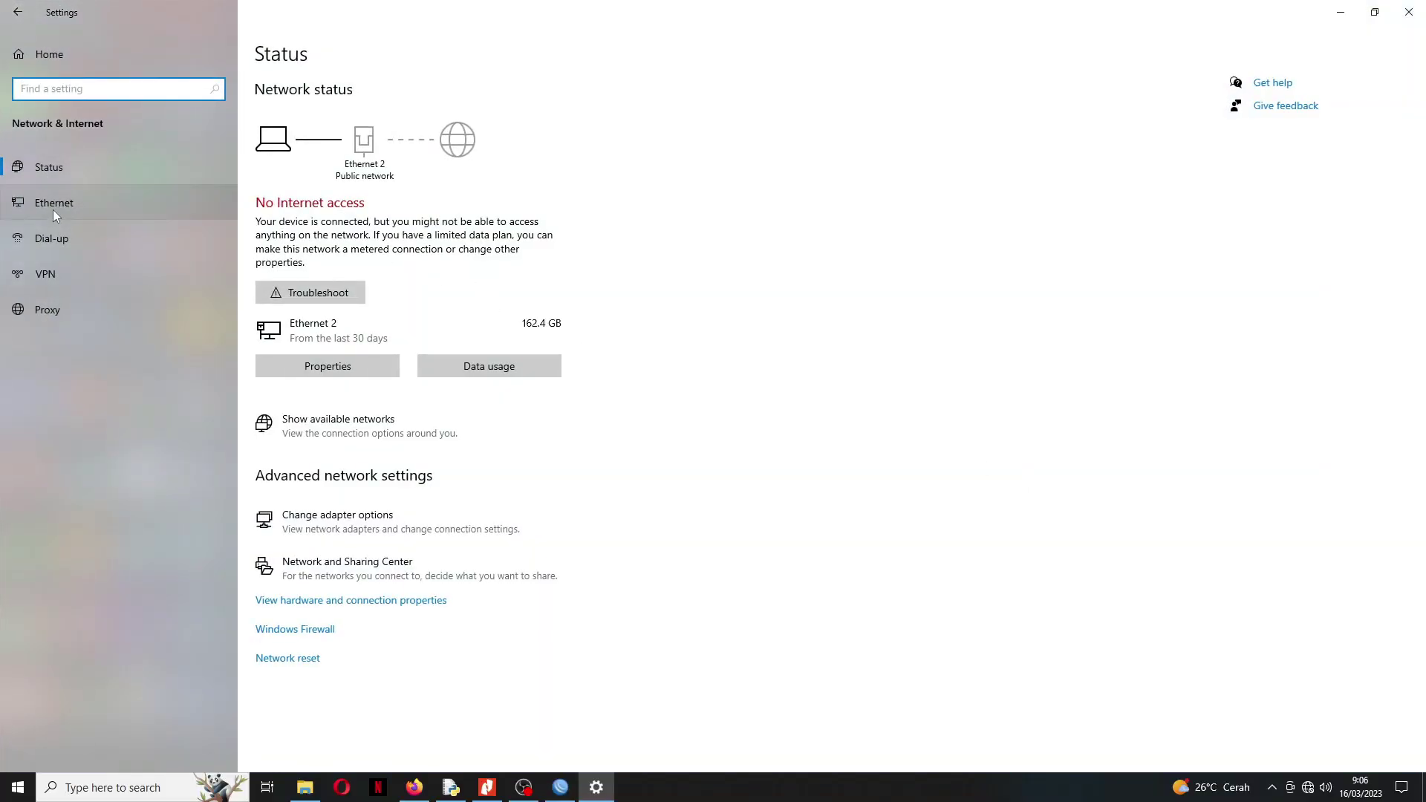
pyautogui.click(51, 208)
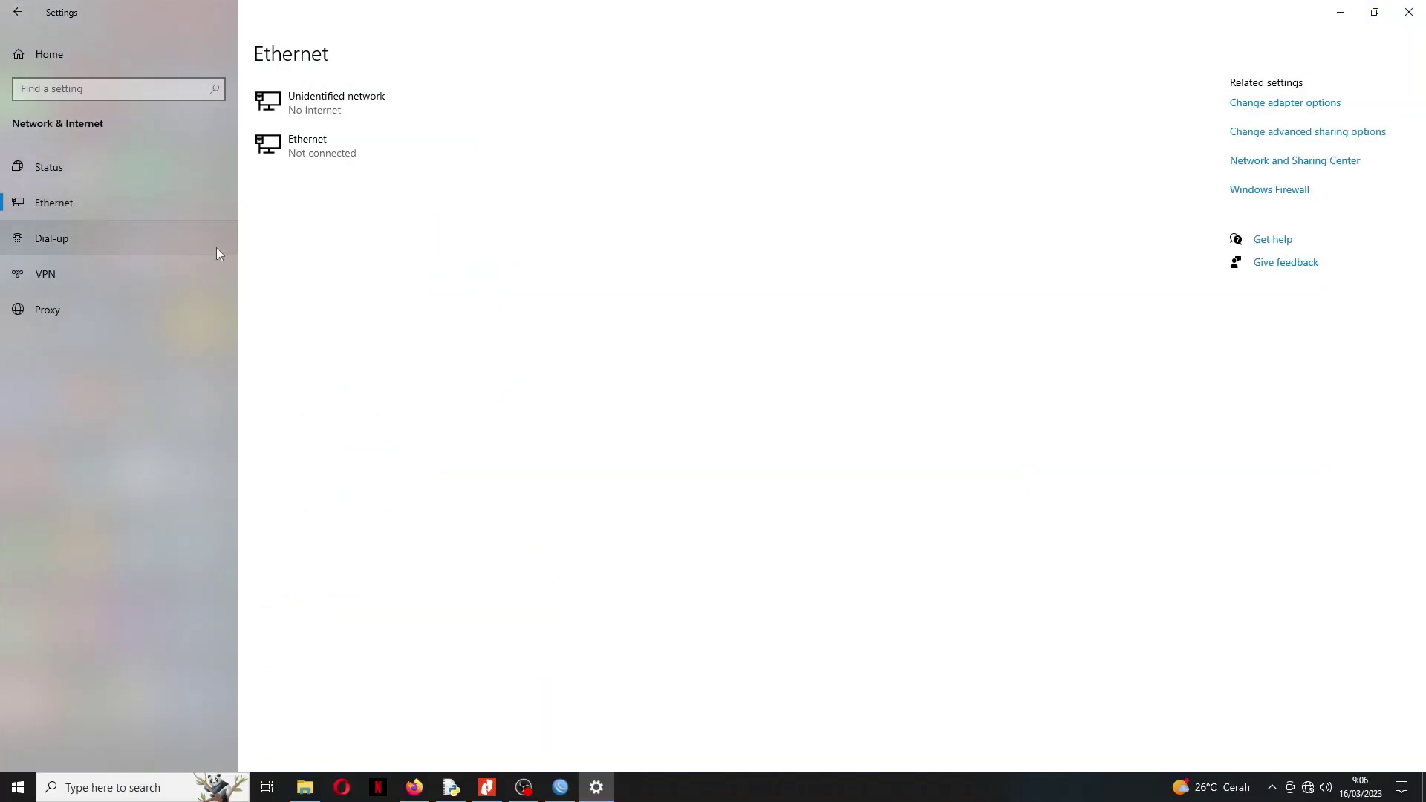
pyautogui.click(318, 151)
pyautogui.click(18, 12)
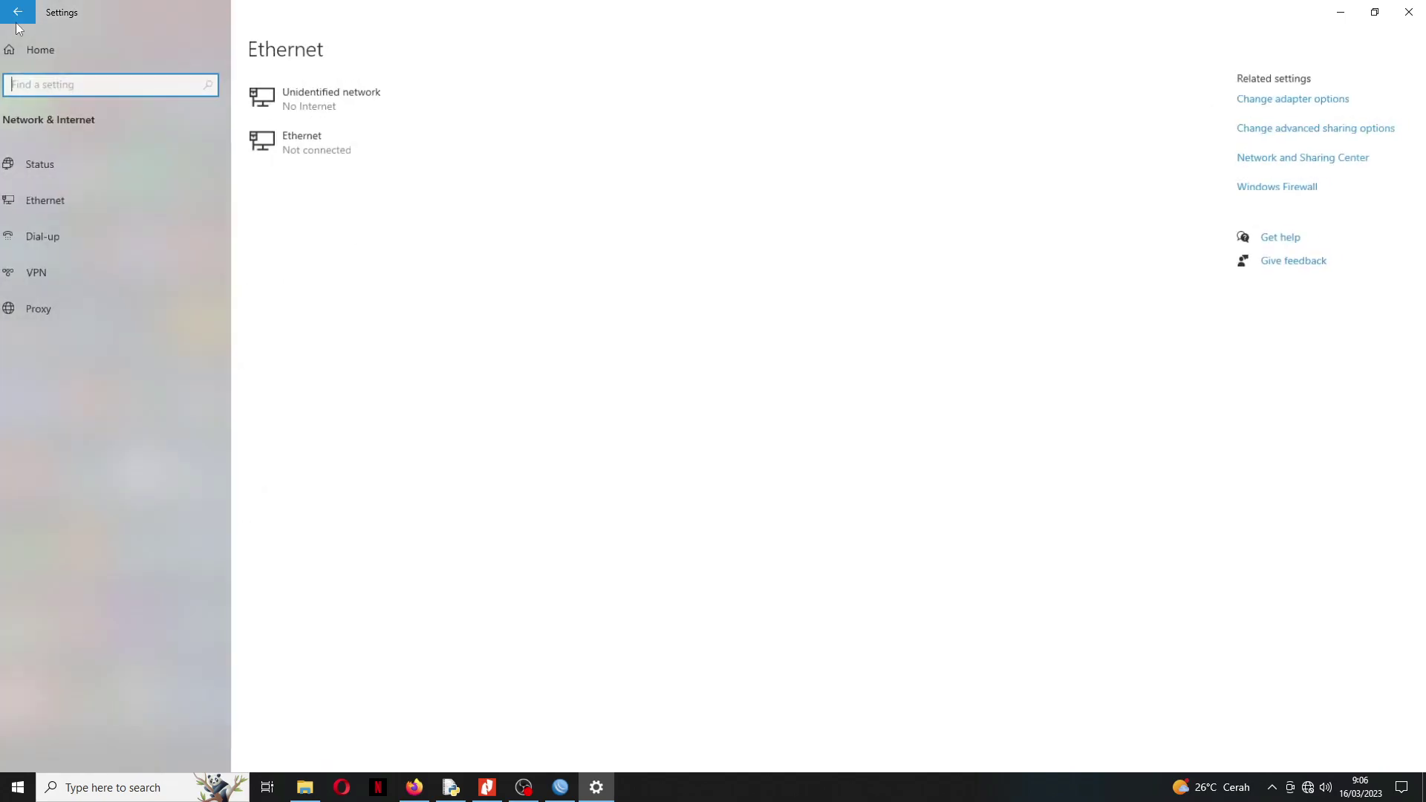
pyautogui.click(1409, 12)
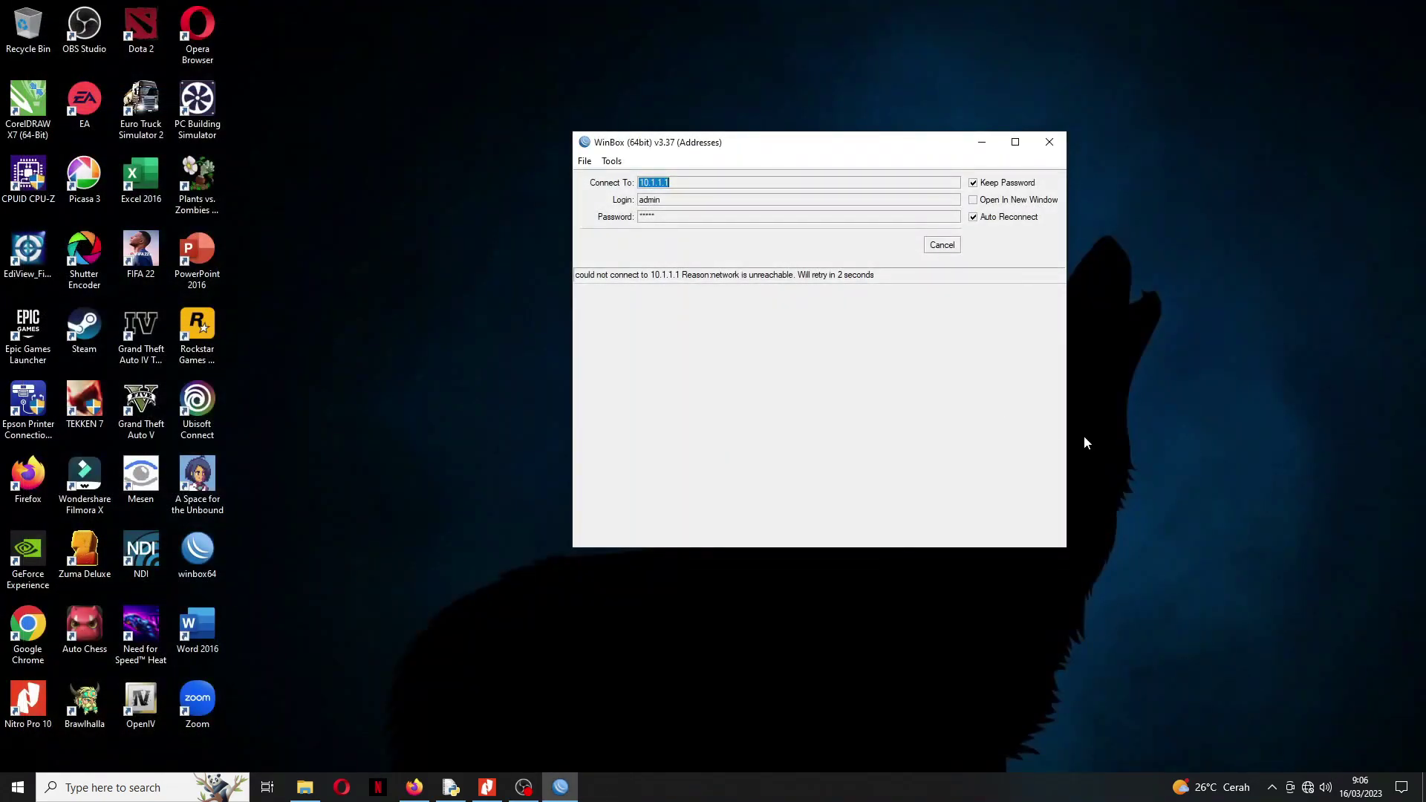
# Step: Open the Network and Internet category of the Windows Control Panel
pyautogui.click(1237, 405)
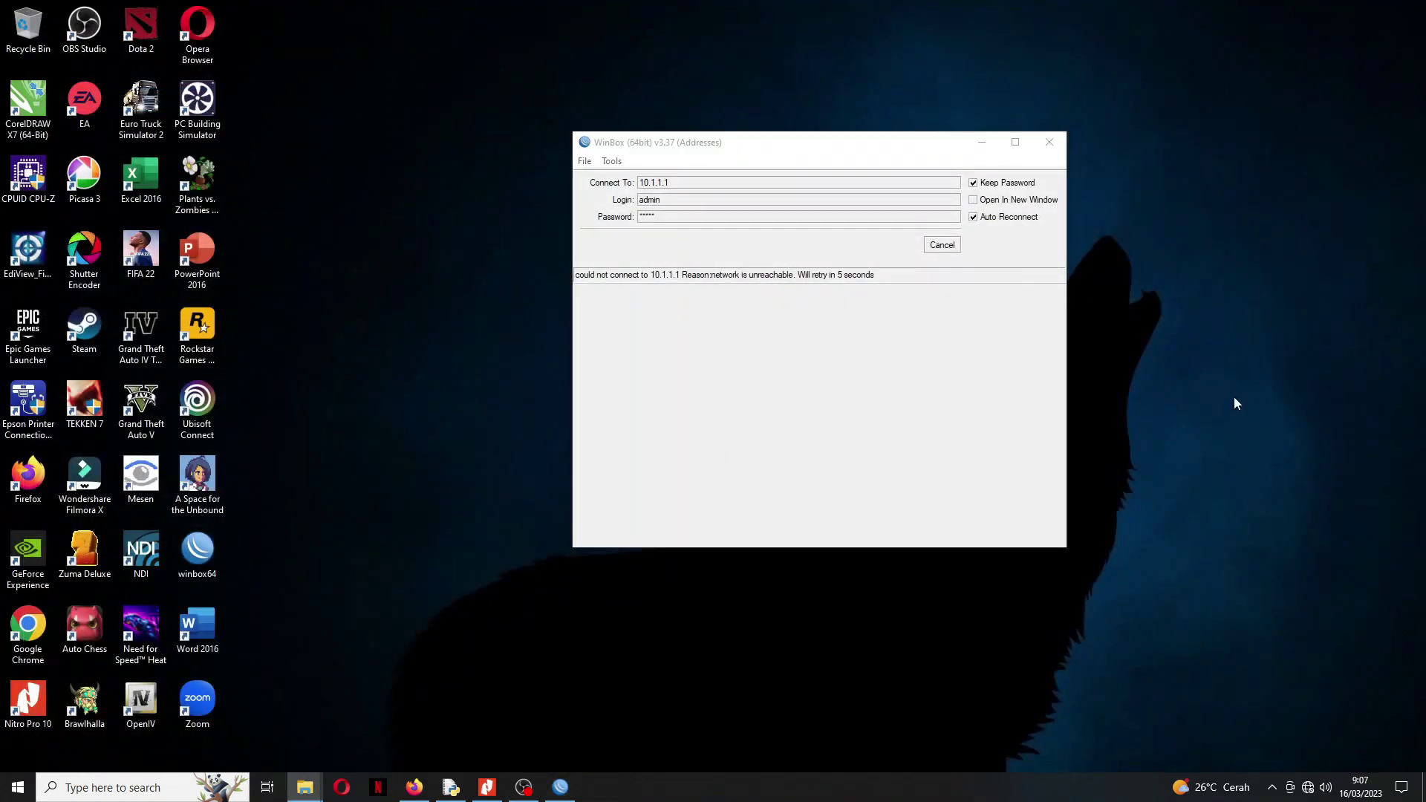
pyautogui.click(1295, 303)
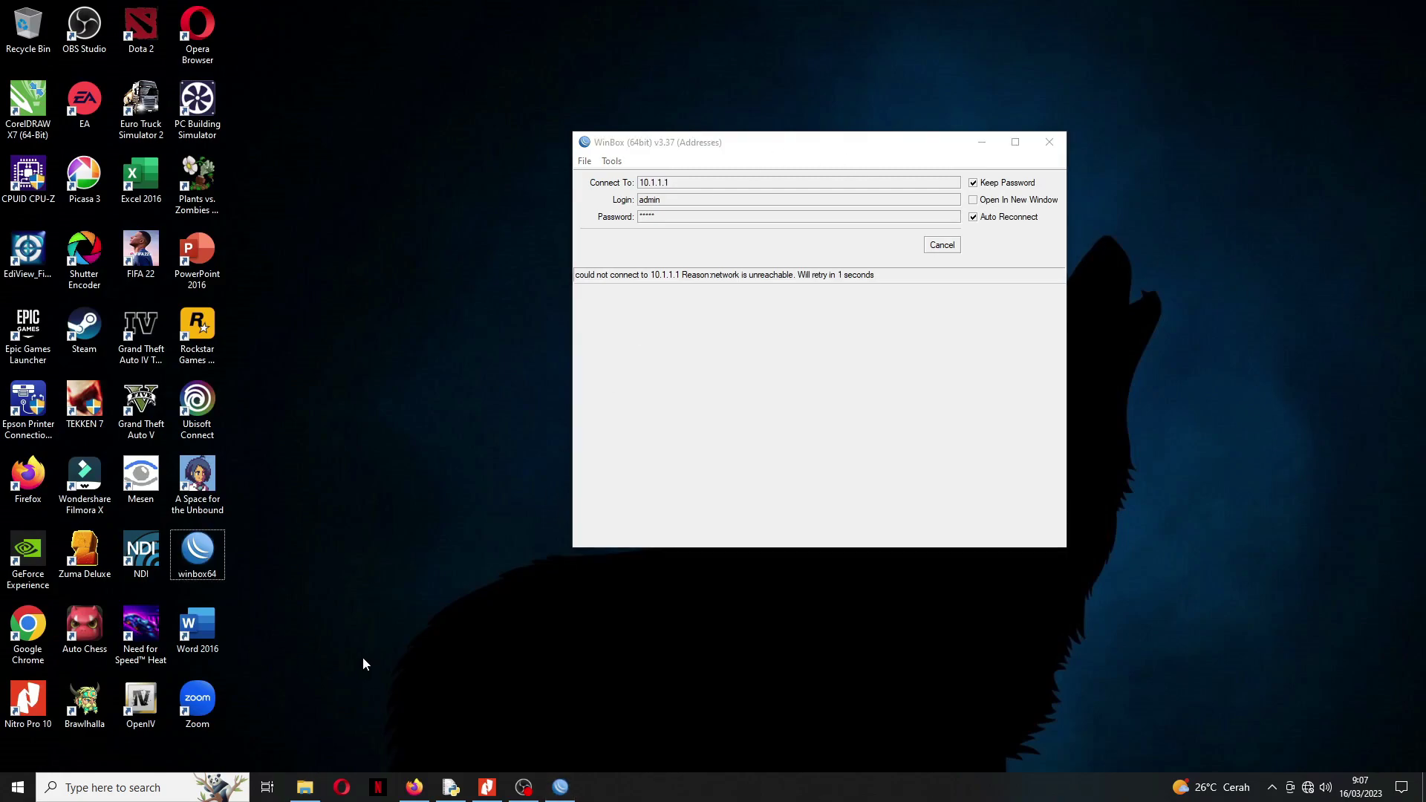
pyautogui.press('super+r')
pyautogui.press('Escape')
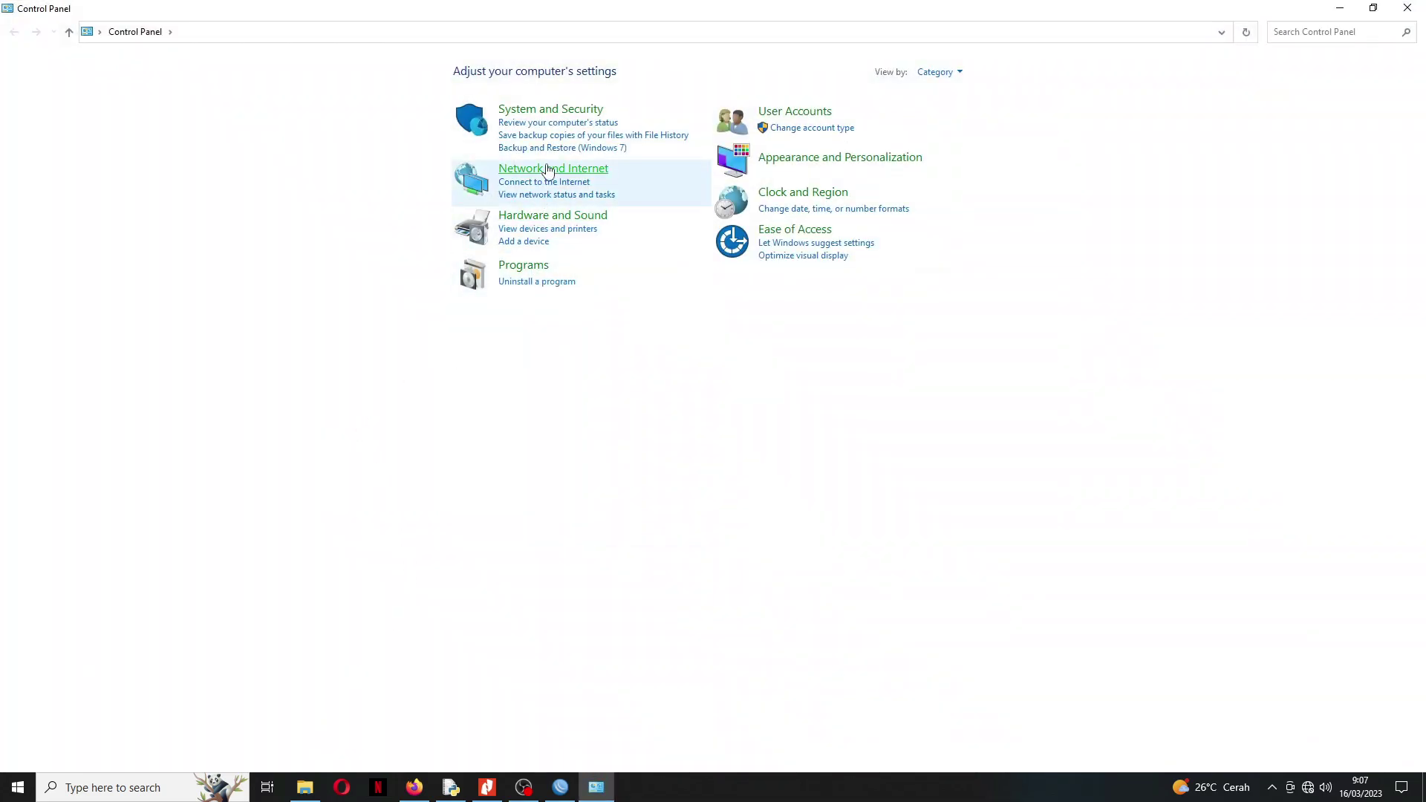
pyautogui.click(548, 170)
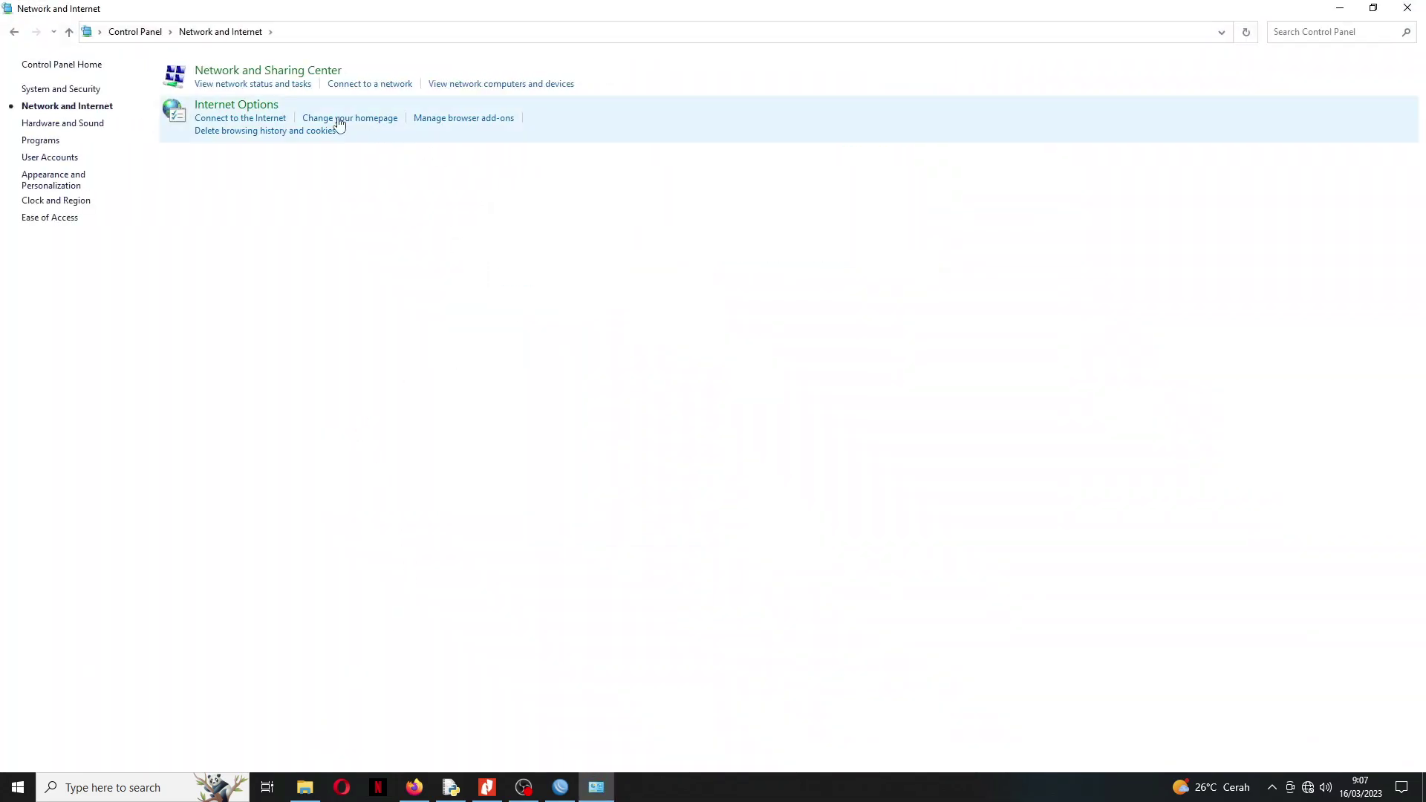
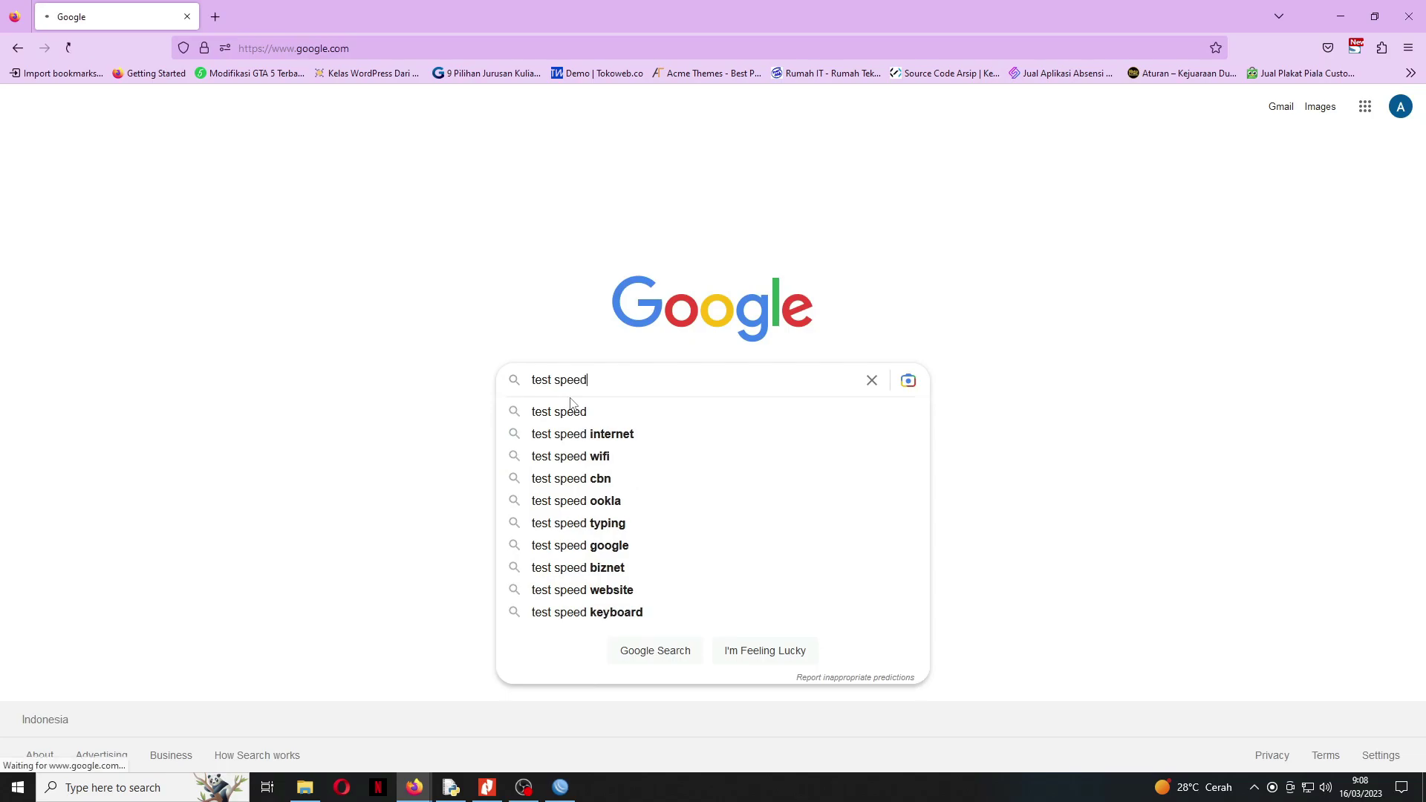
# Step: Search Google for "test speed", run its internet speed test, close the test and minimize Firefox
pyautogui.press('Return')
pyautogui.click(594, 419)
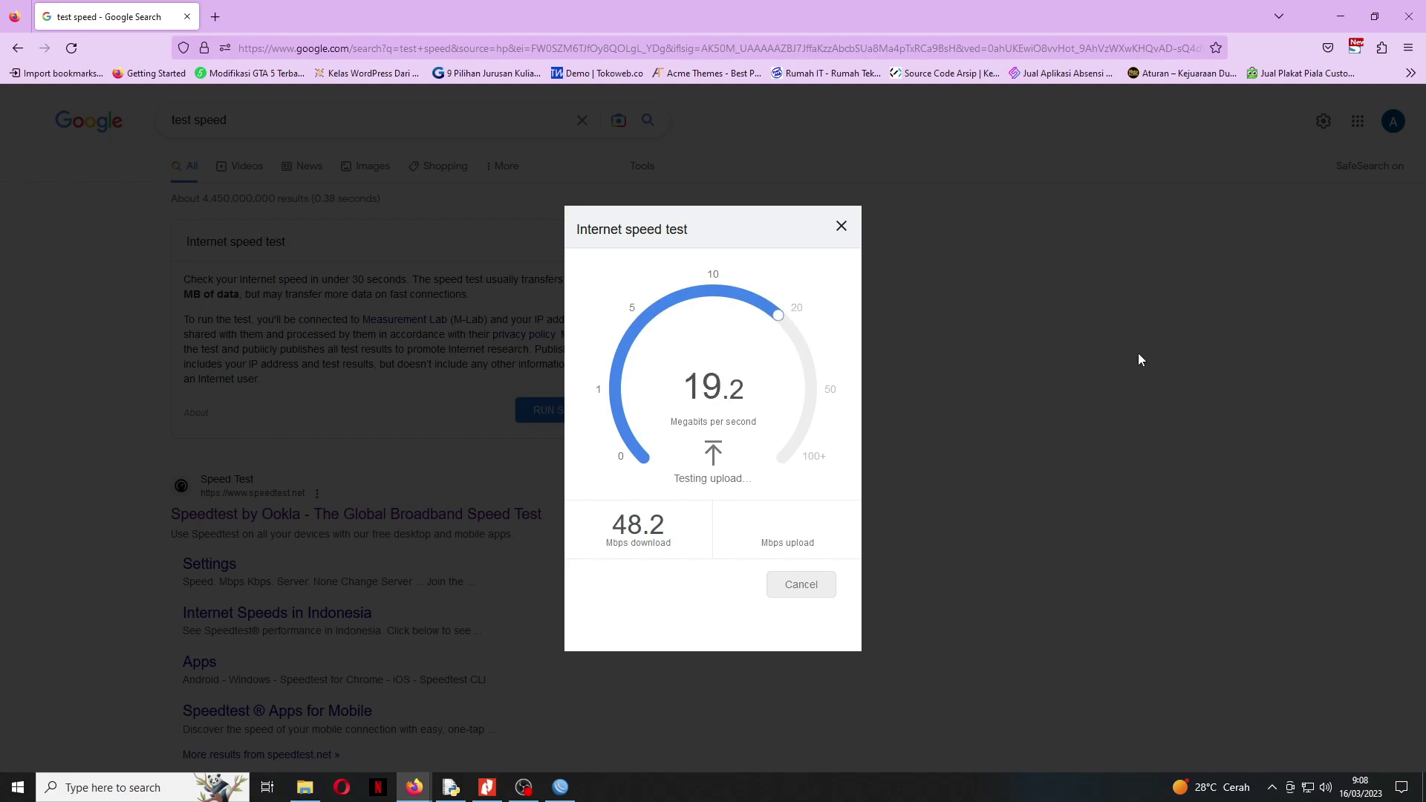
pyautogui.click(840, 226)
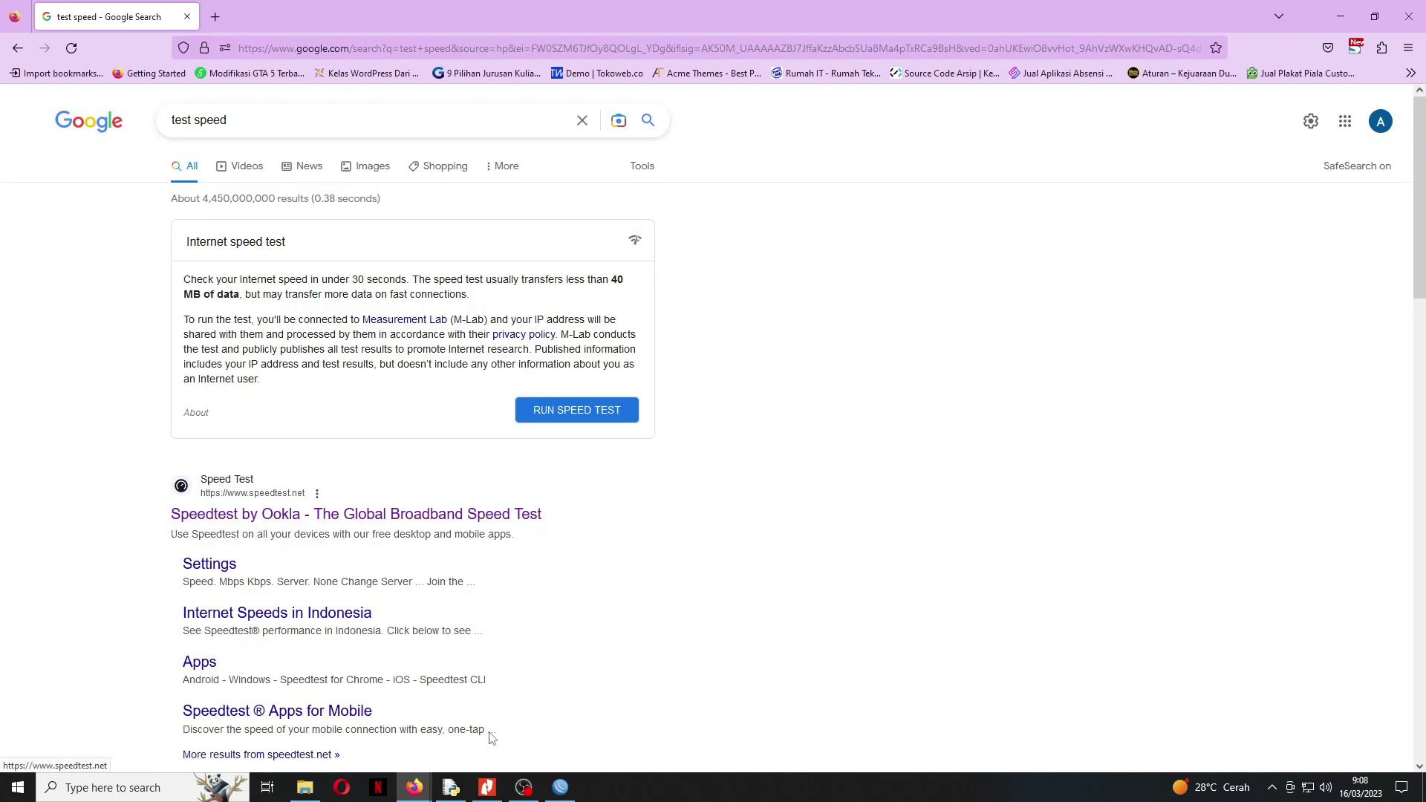
pyautogui.click(1340, 16)
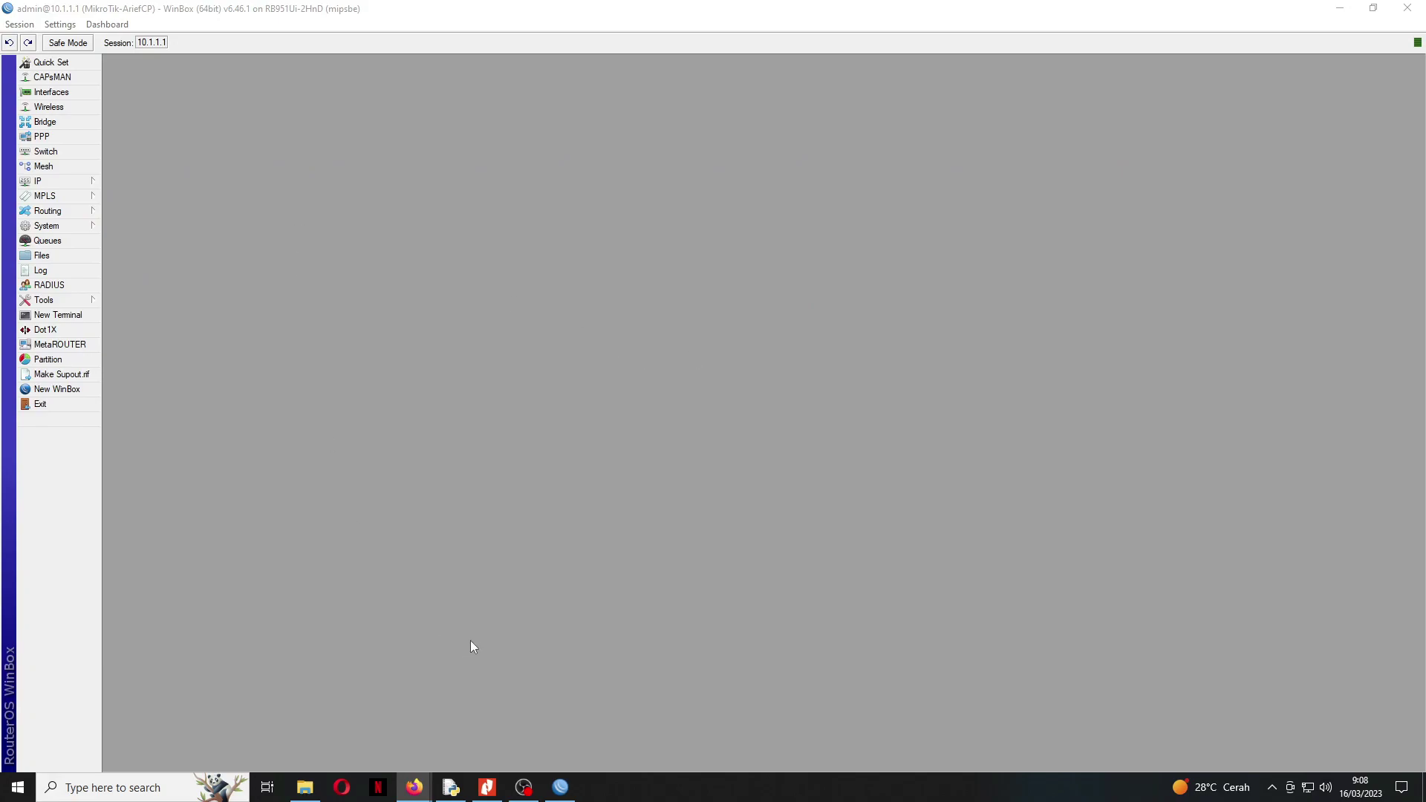
# Step: Open a Command Prompt, move it to the middle of the screen and run ipconfig /all
pyautogui.press('super+r')
pyautogui.write('cmd')
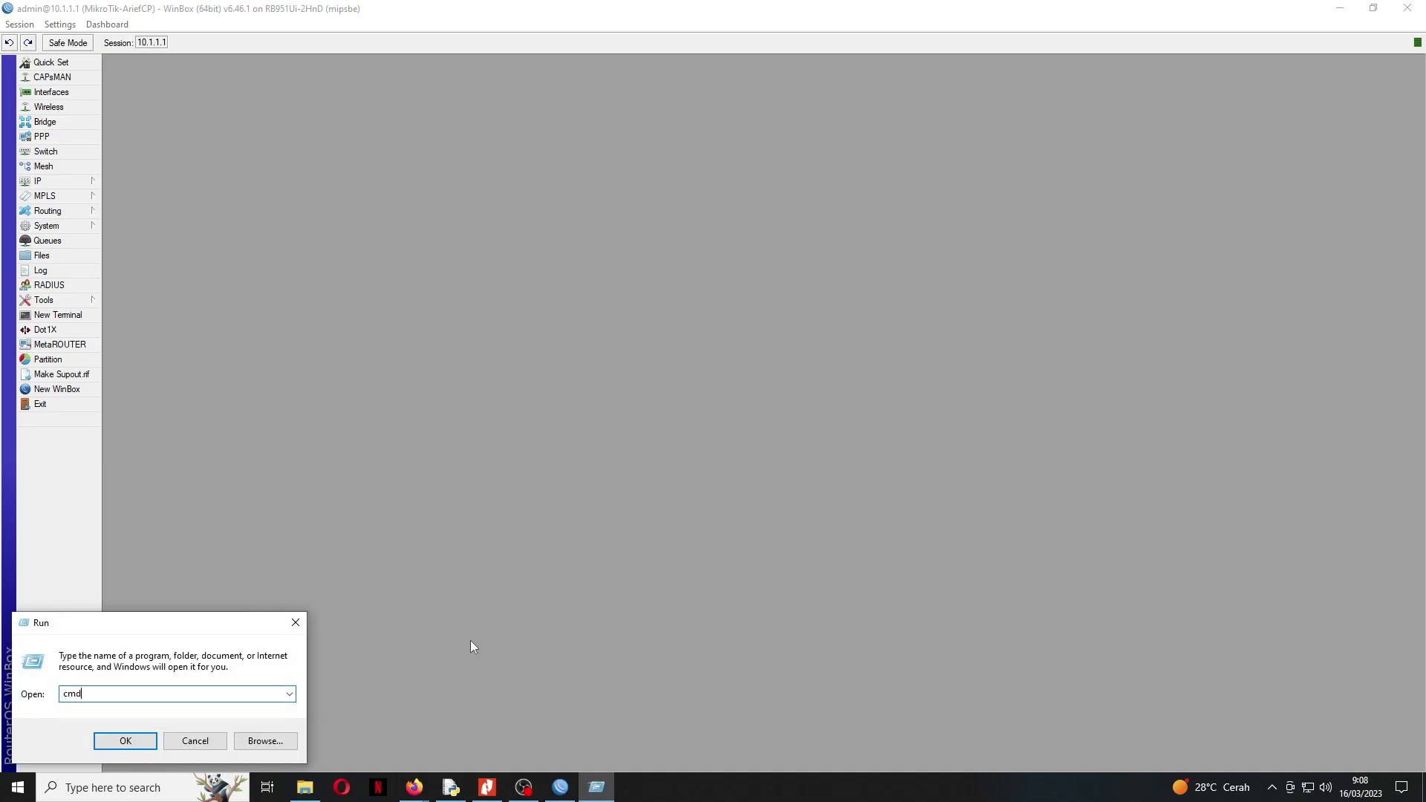
pyautogui.press('Return')
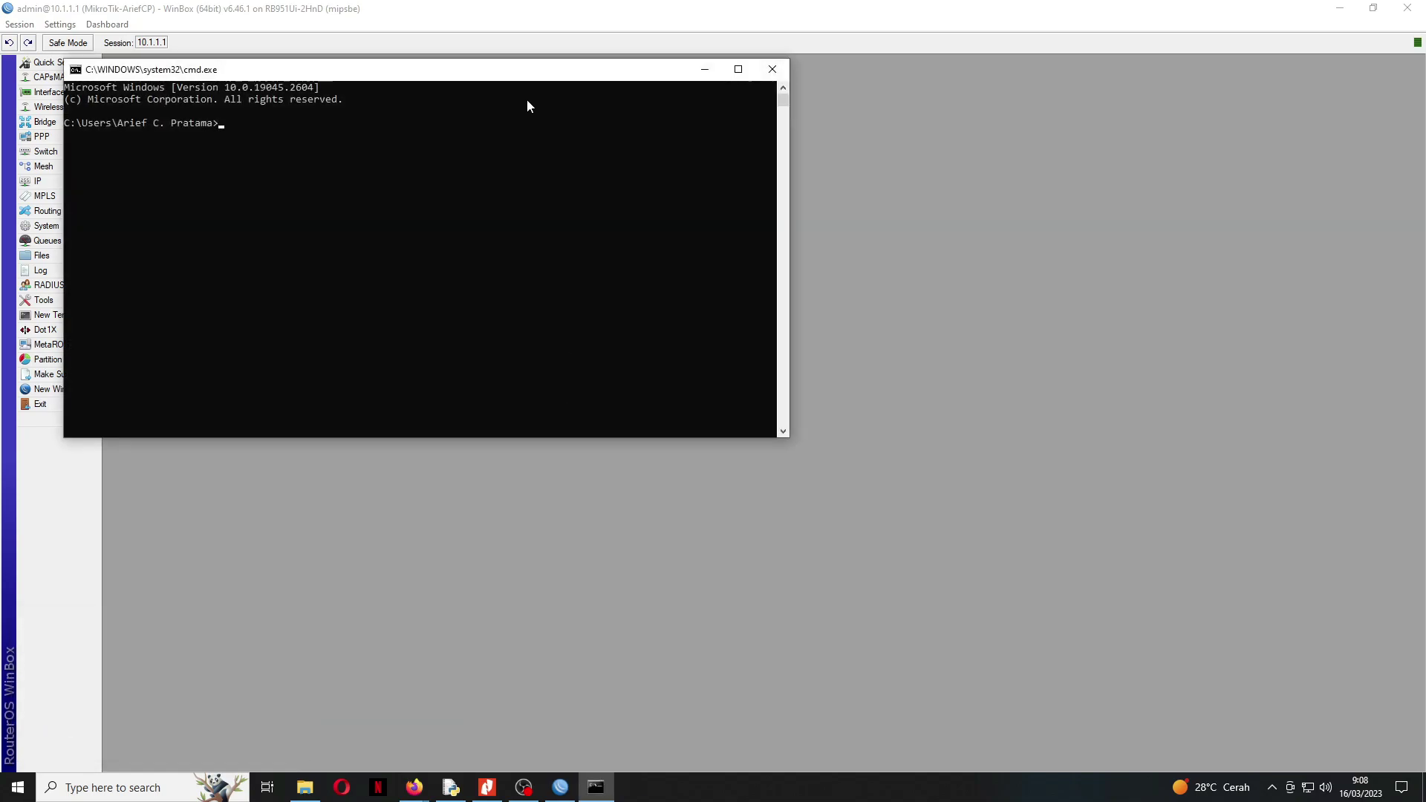
pyautogui.moveTo(474, 71); pyautogui.dragTo(675, 275)
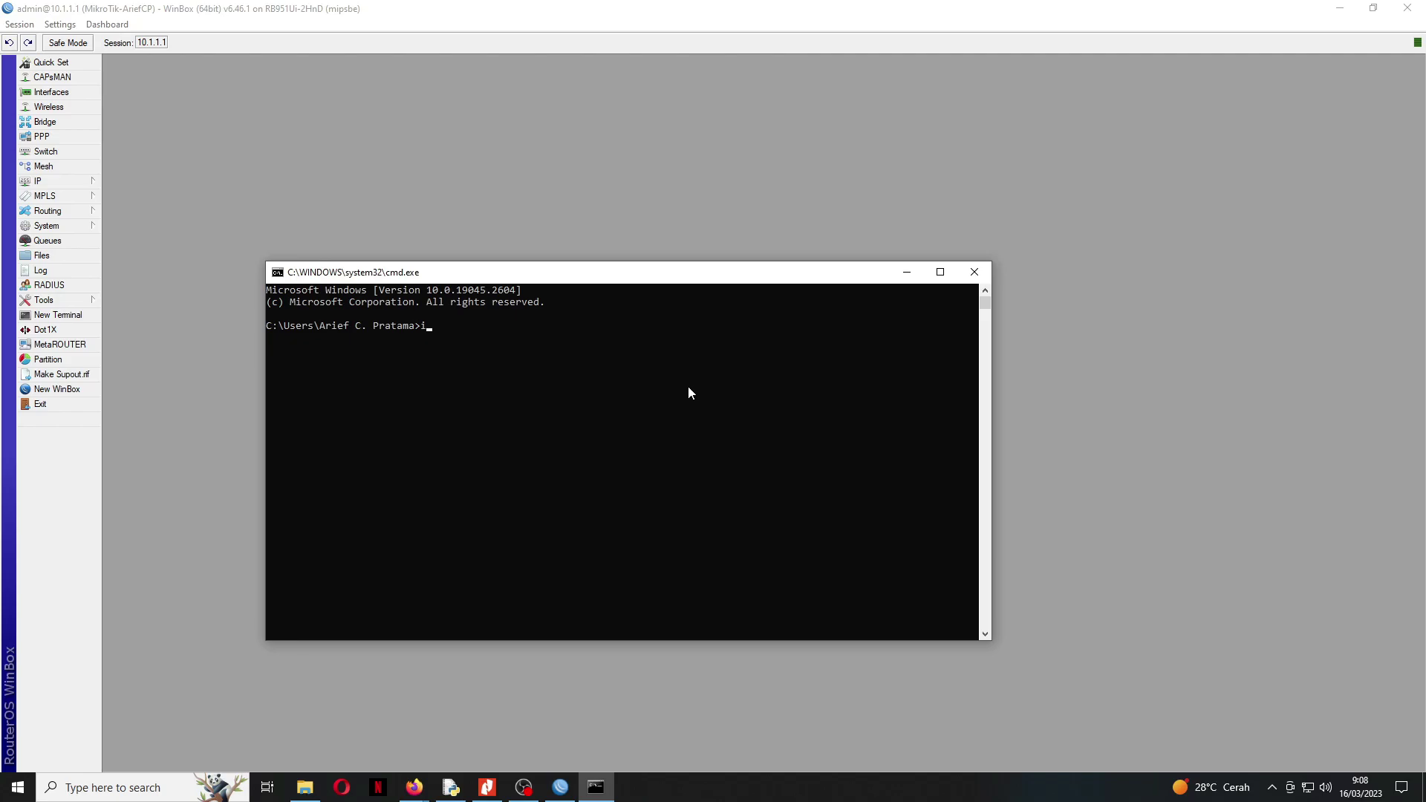
pyautogui.write('ipconfig /all')
pyautogui.press('Return')
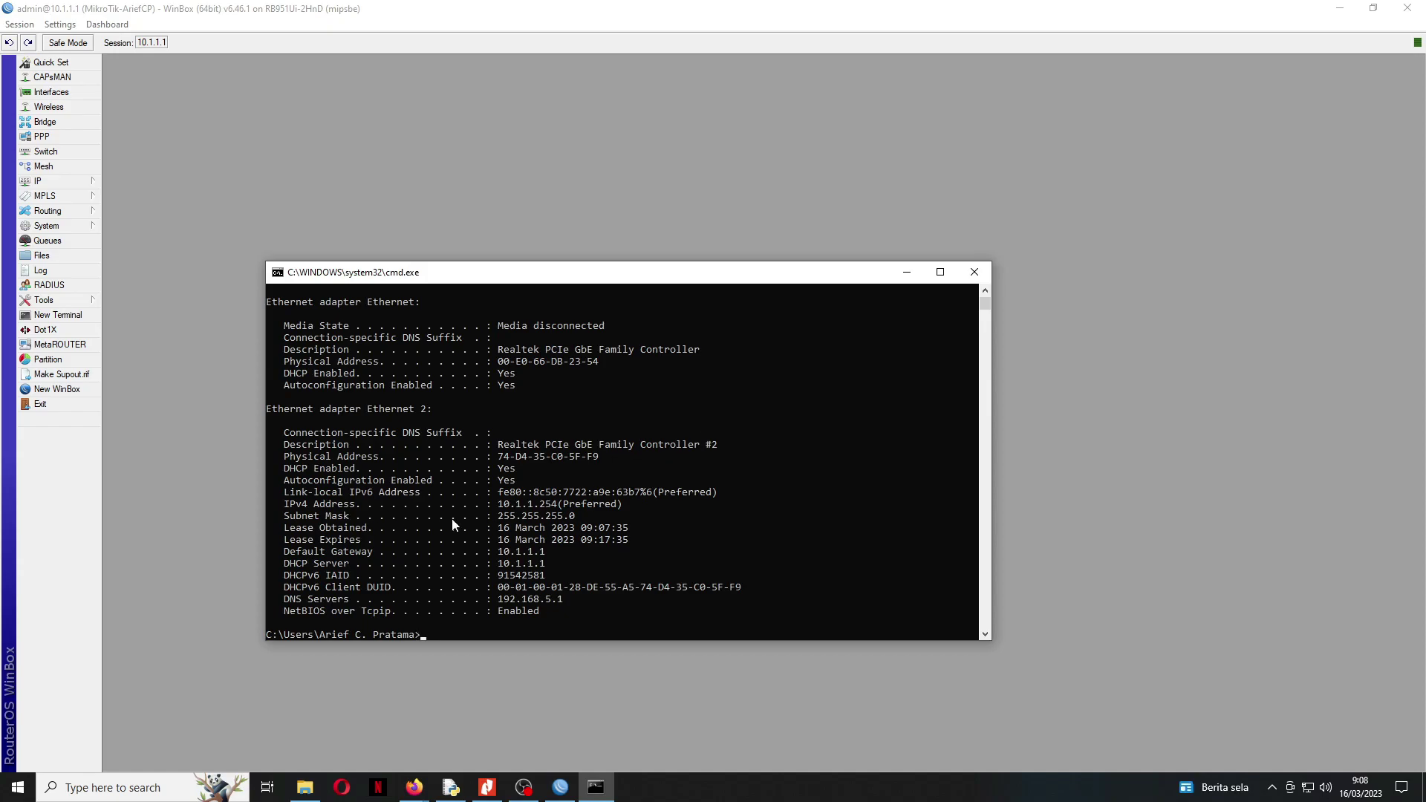
# Step: Check the Ethernet 2 adapter's IPv4 address, DHCP server and DNS server, and compare them with the ether5-Admin network in the topology diagram
pyautogui.moveTo(497, 505); pyautogui.dragTo(624, 514)
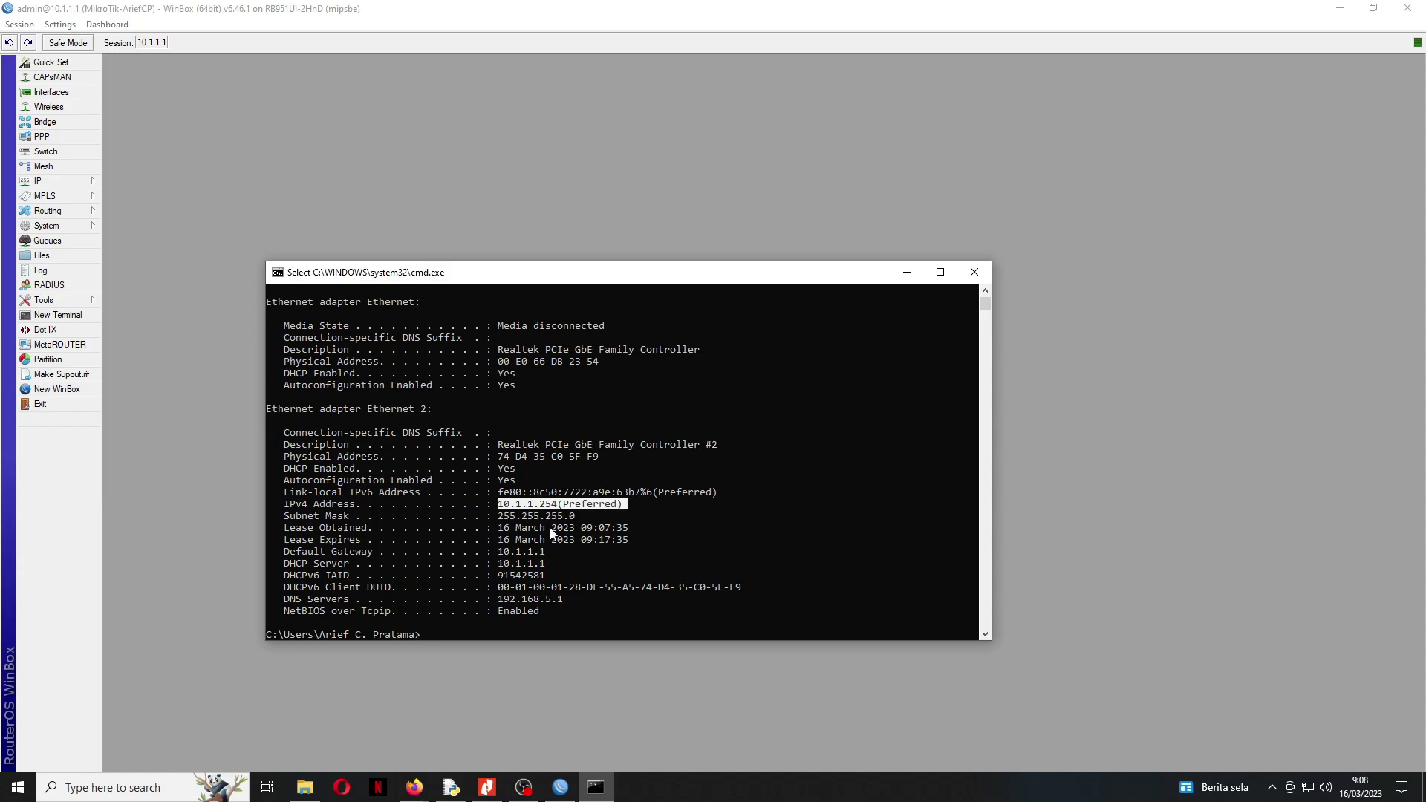
pyautogui.moveTo(510, 563); pyautogui.dragTo(554, 574)
pyautogui.click(509, 600)
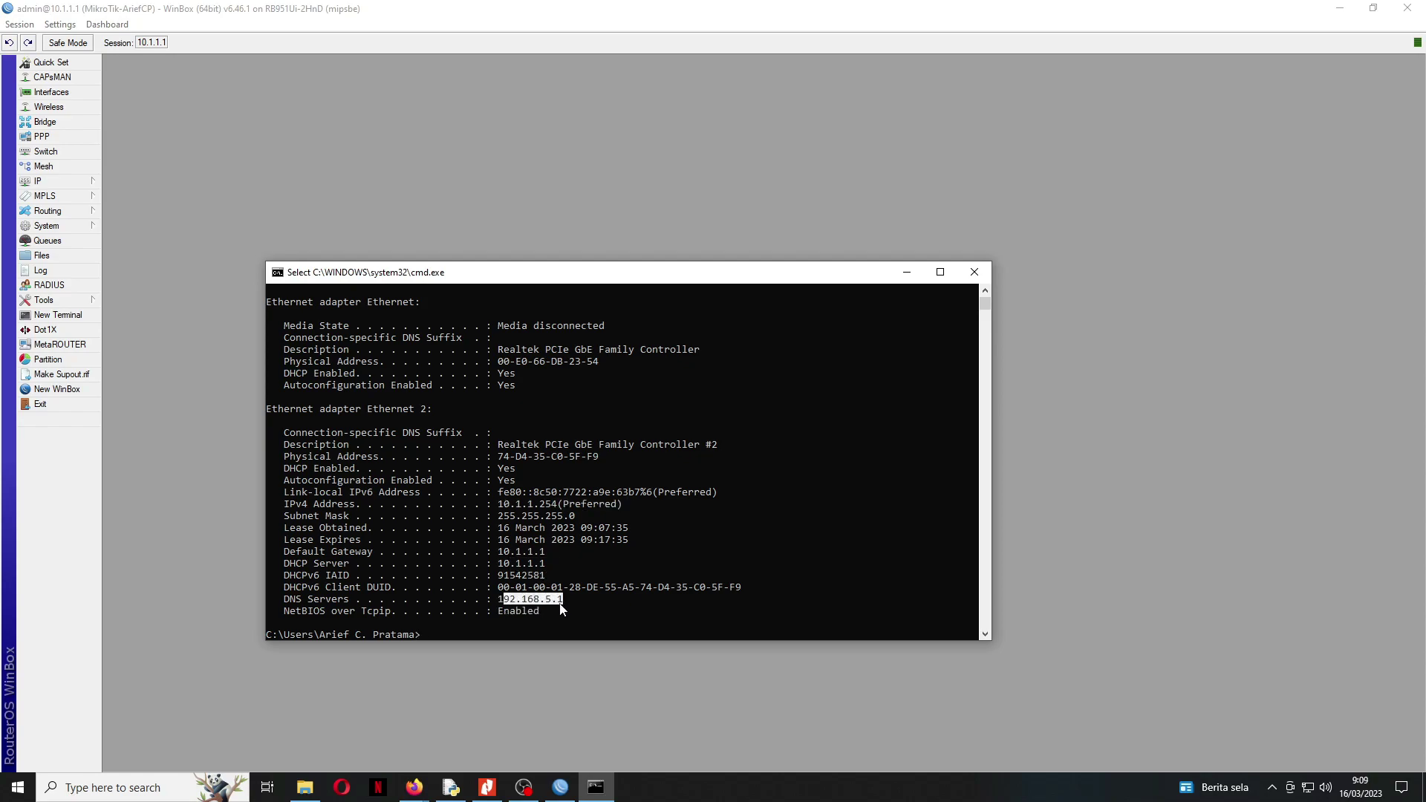
pyautogui.moveTo(498, 508); pyautogui.dragTo(622, 512)
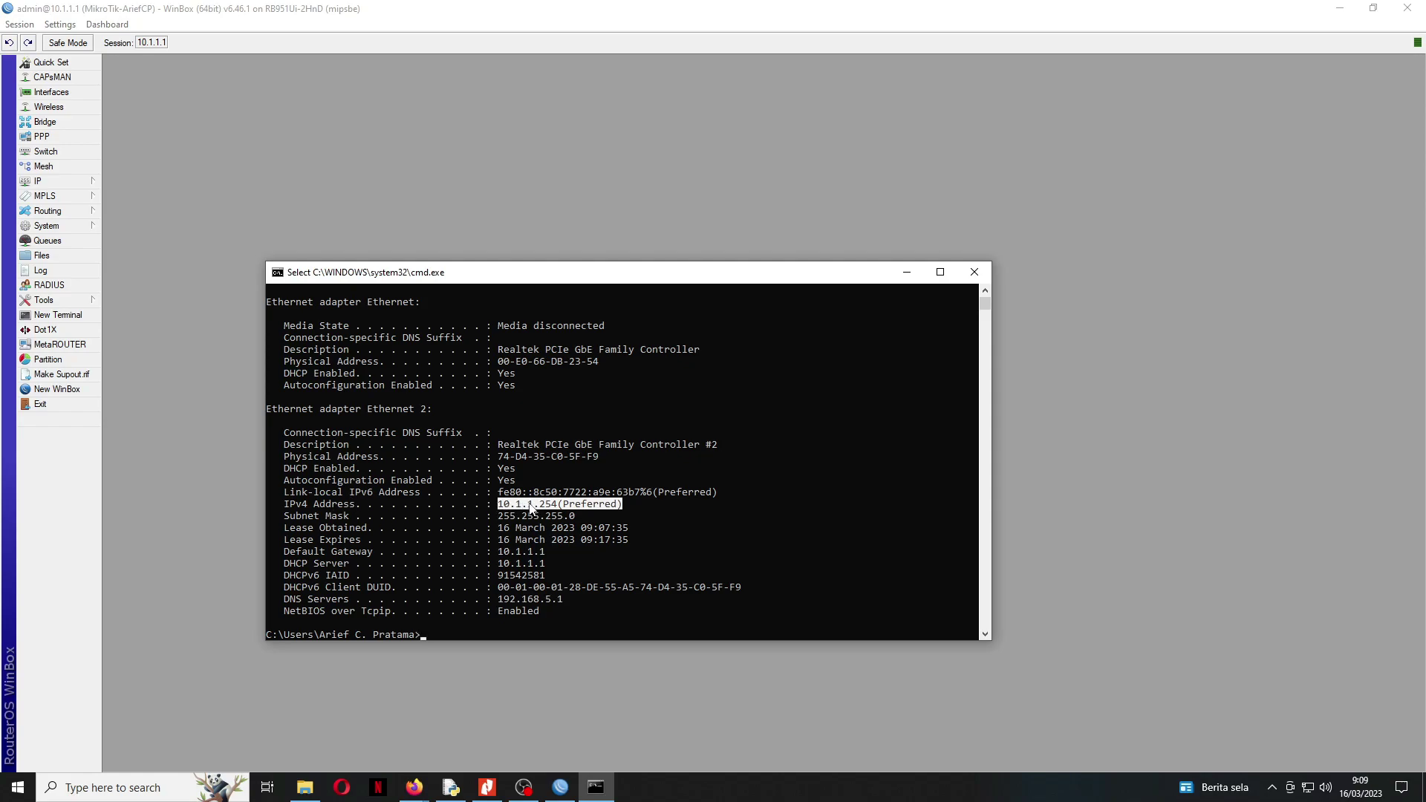
pyautogui.click(496, 787)
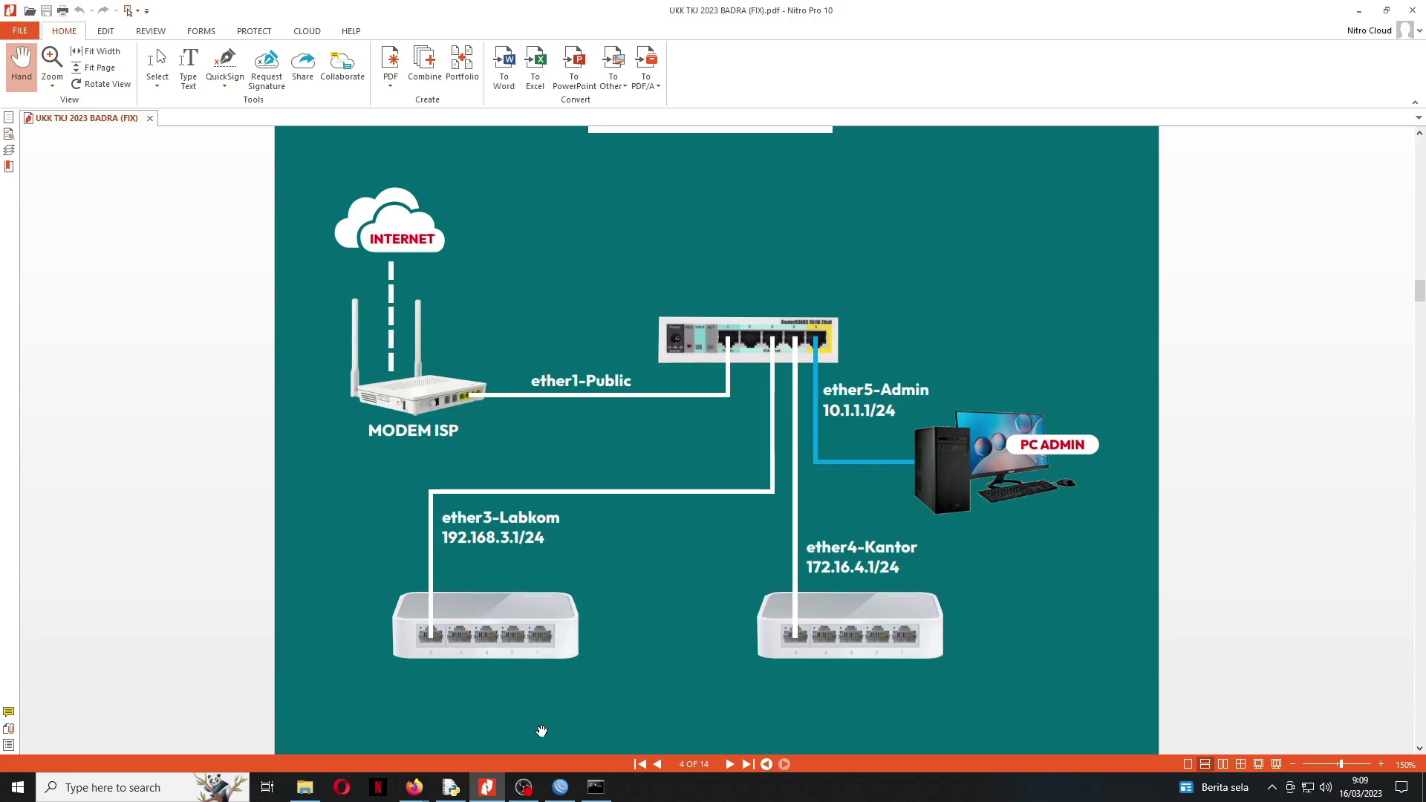
pyautogui.click(491, 791)
pyautogui.click(631, 529)
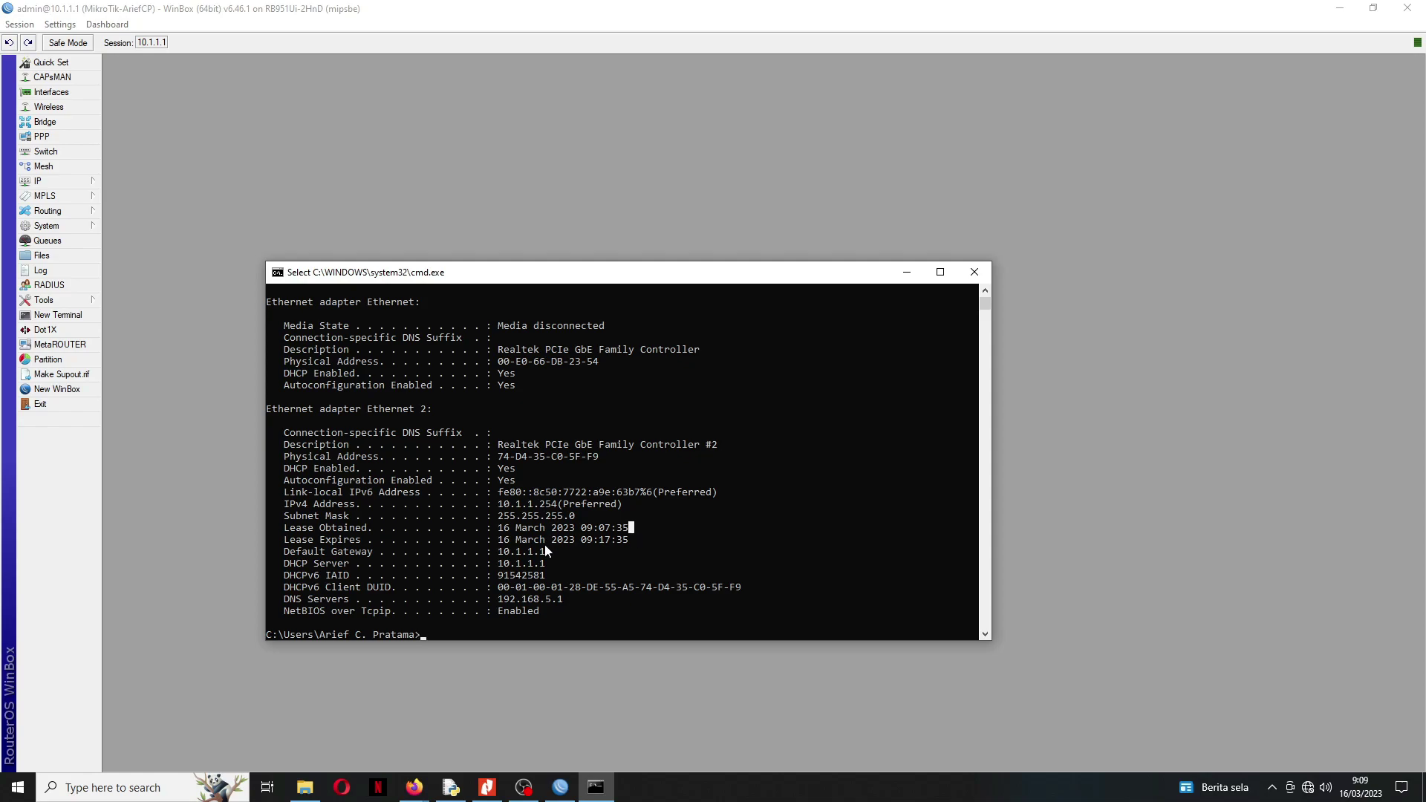
# Step: Try to renew the PC's IP lease with the command ip renew, and close the Command Prompt
pyautogui.write('ip renew')
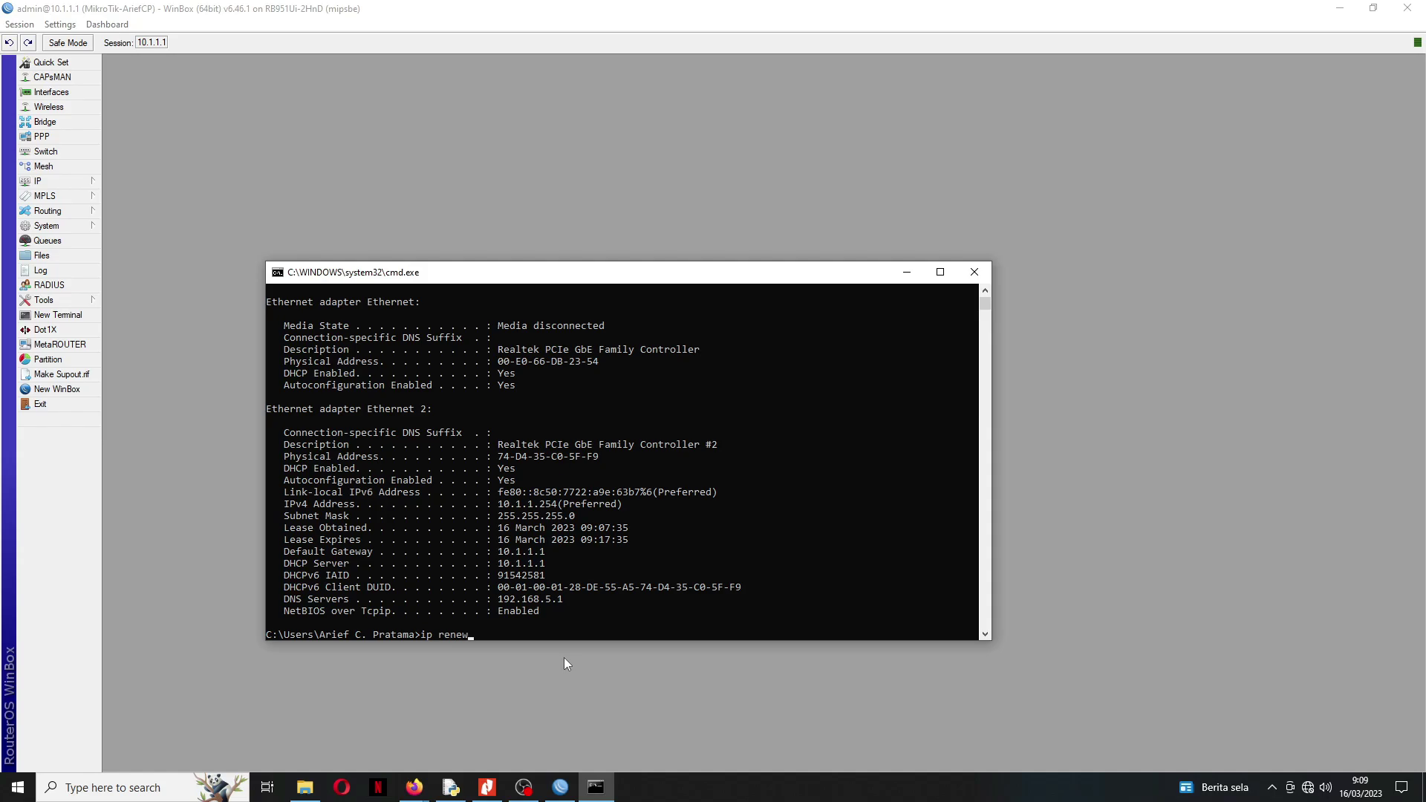
pyautogui.press('Return')
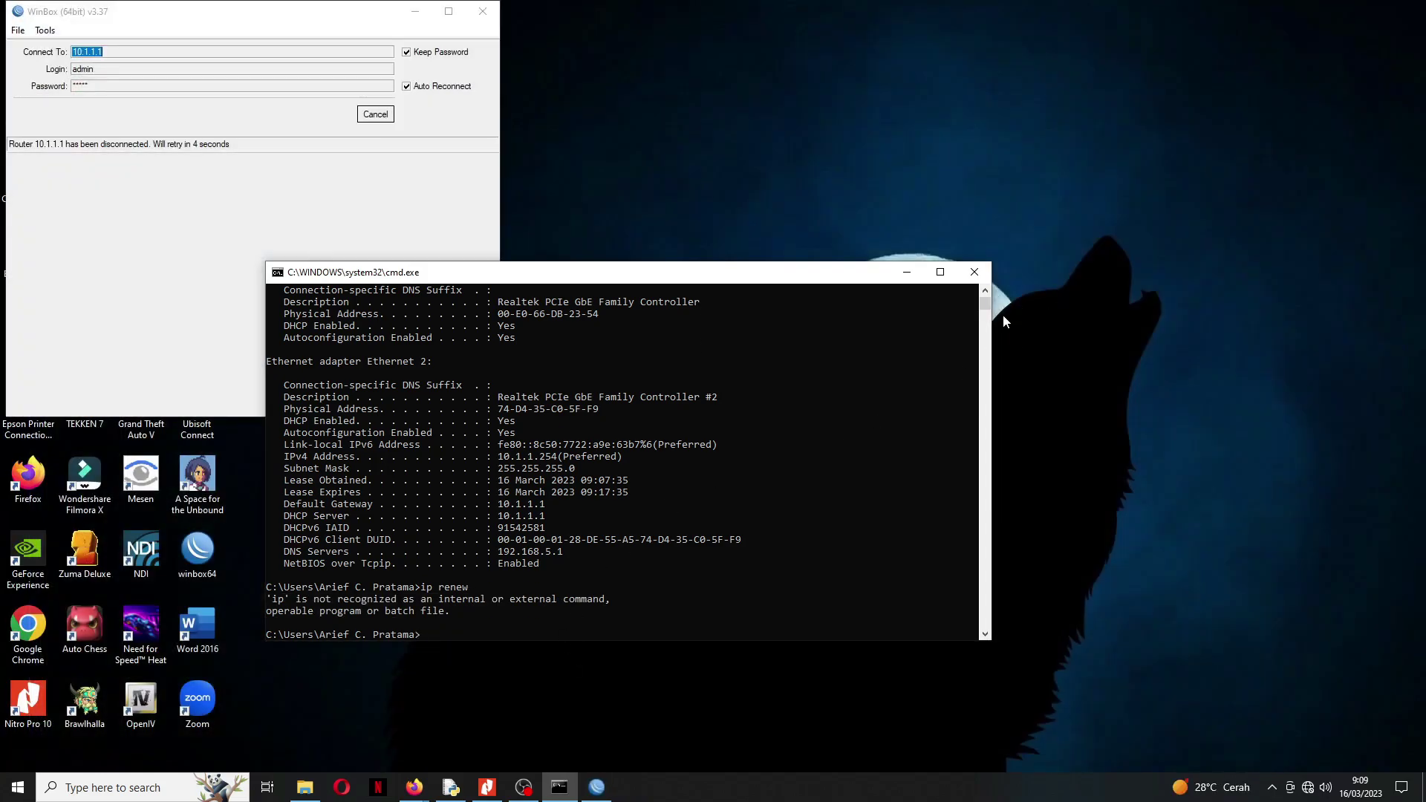
pyautogui.click(907, 273)
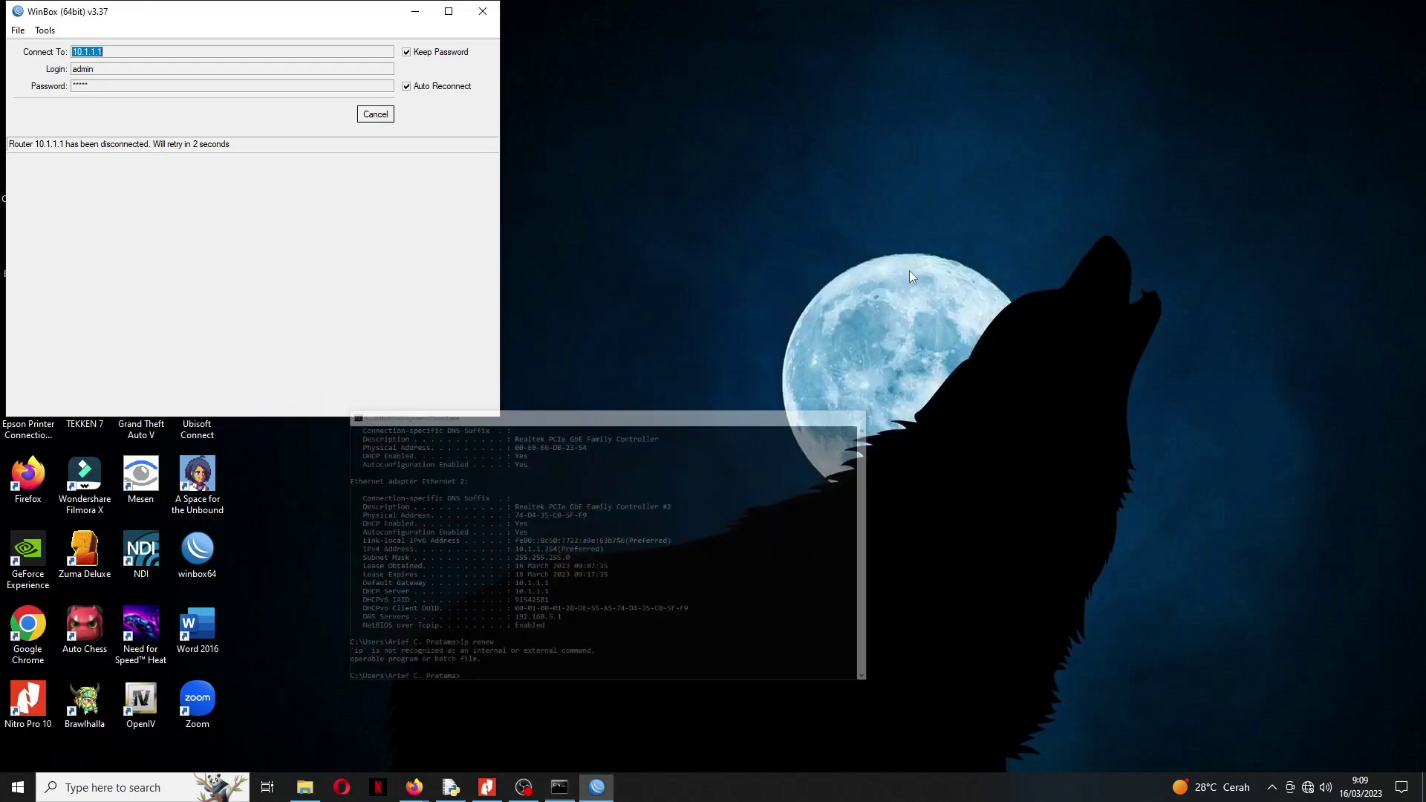
pyautogui.click(559, 788)
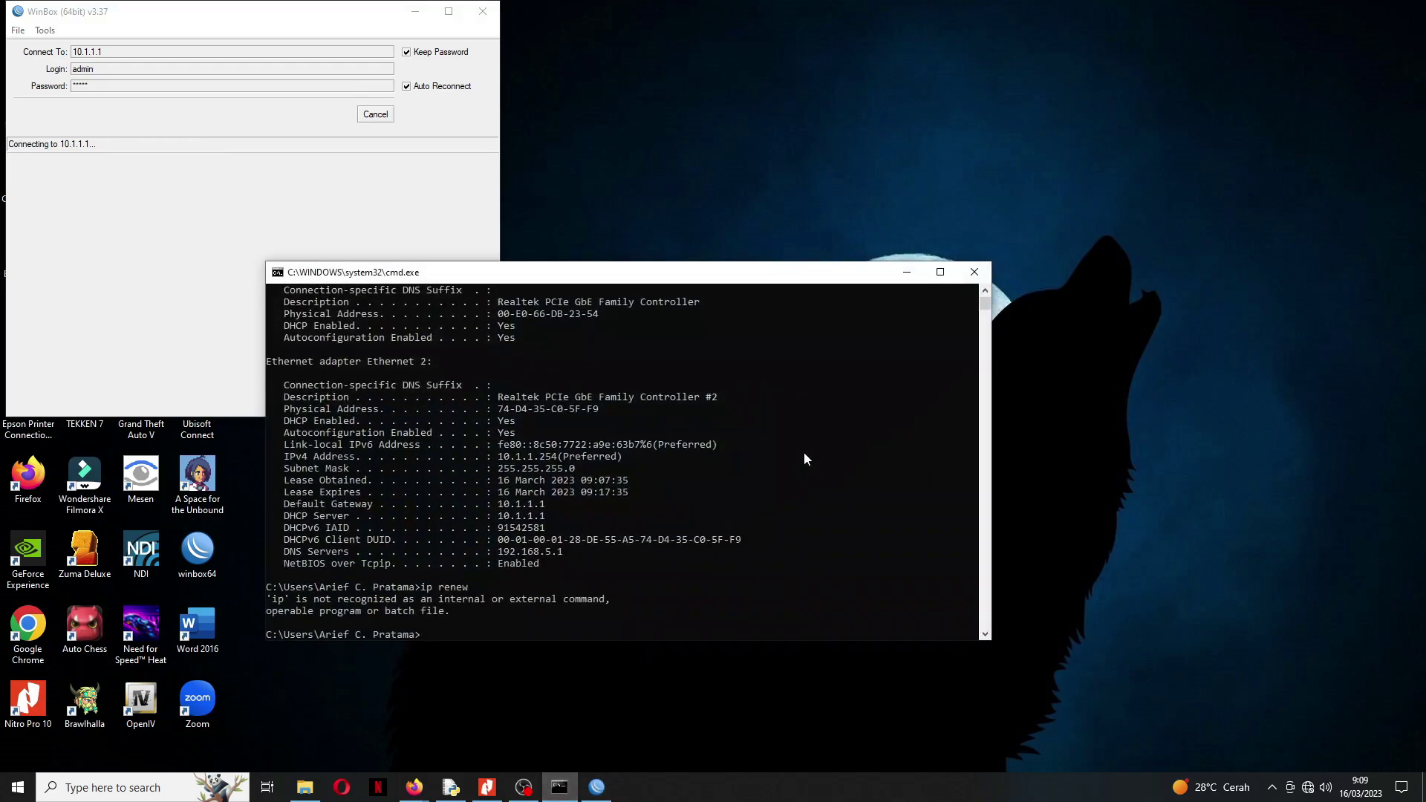
pyautogui.click(974, 272)
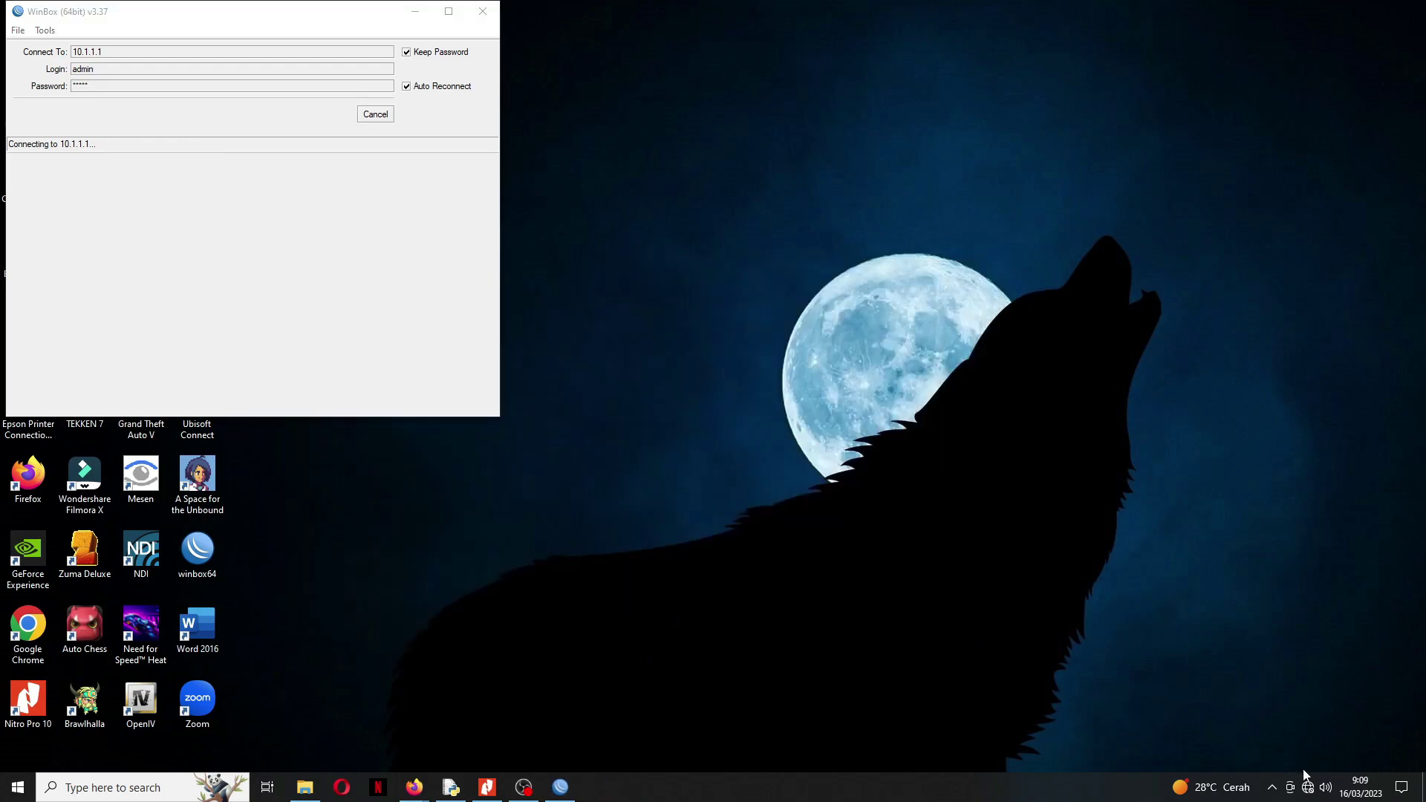
# Step: Check the PC's network connection status, moving the WinBox login window to the middle of the screen
pyautogui.click(1308, 789)
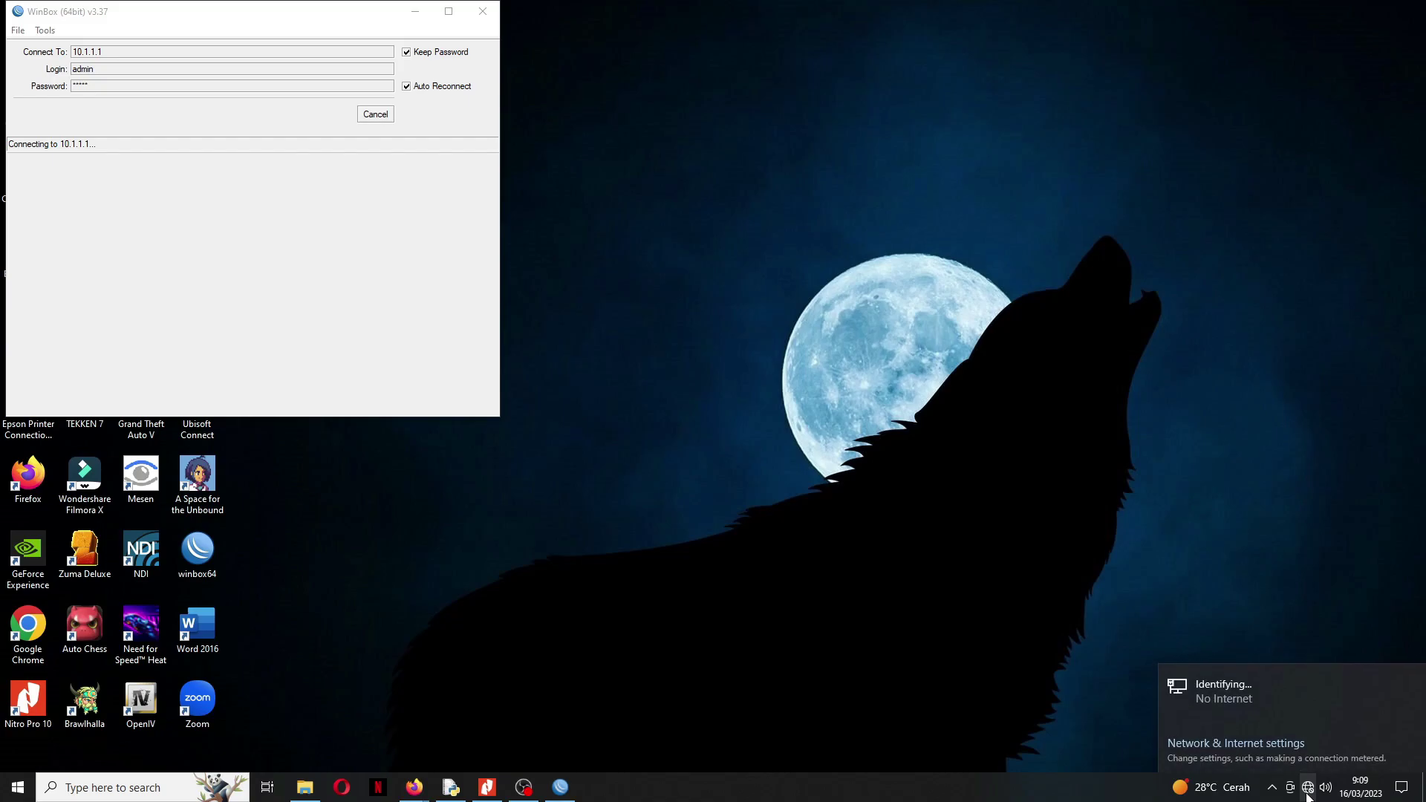
pyautogui.click(1308, 793)
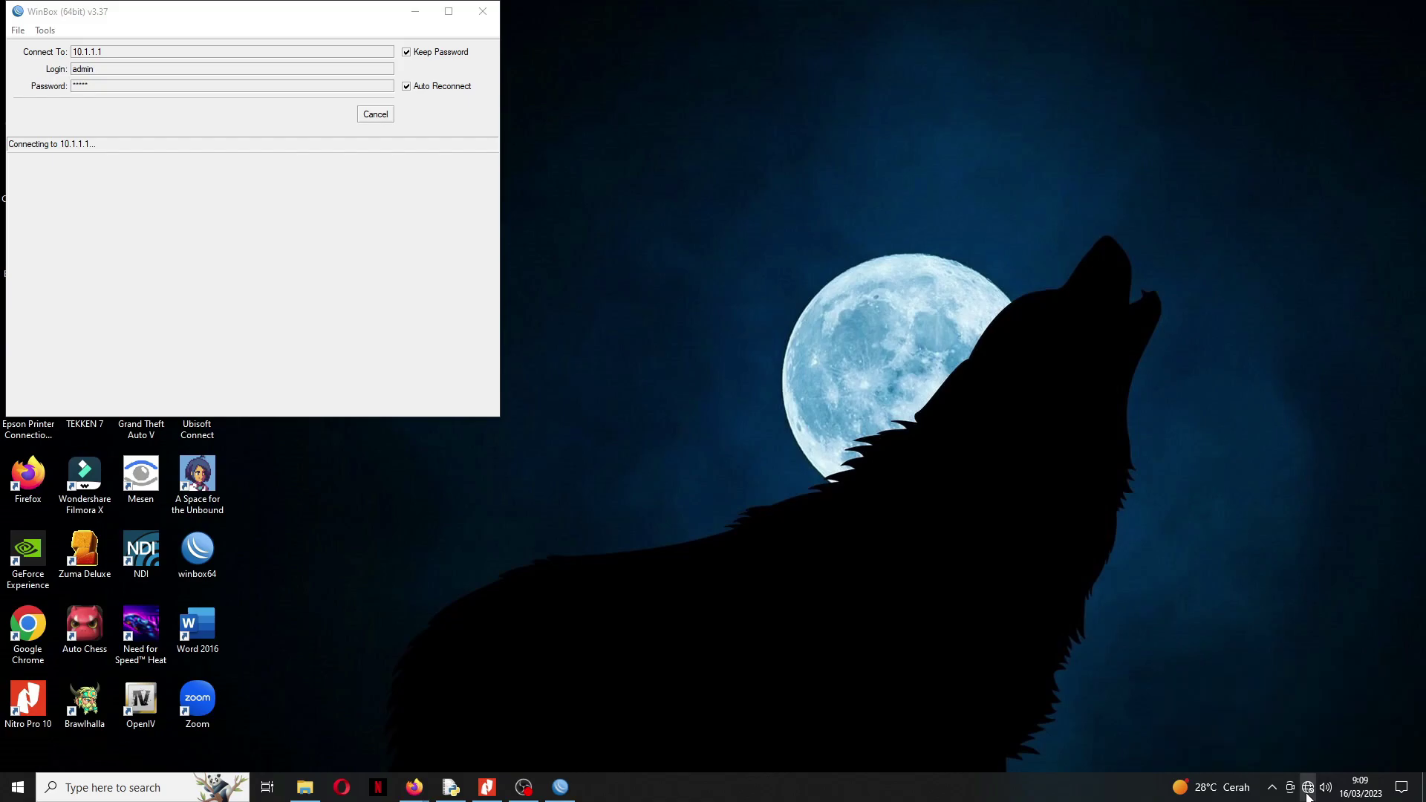
pyautogui.click(1308, 789)
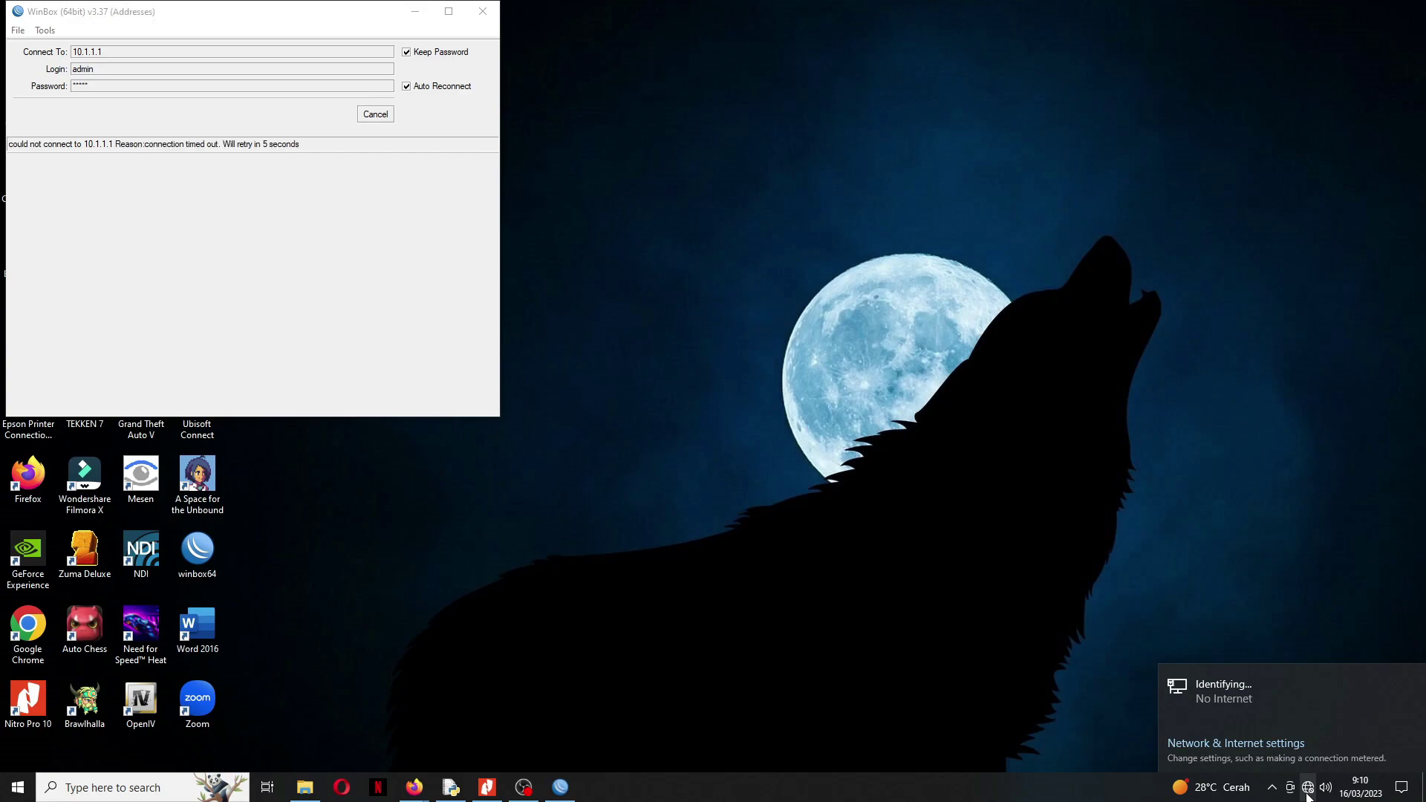
pyautogui.click(1046, 519)
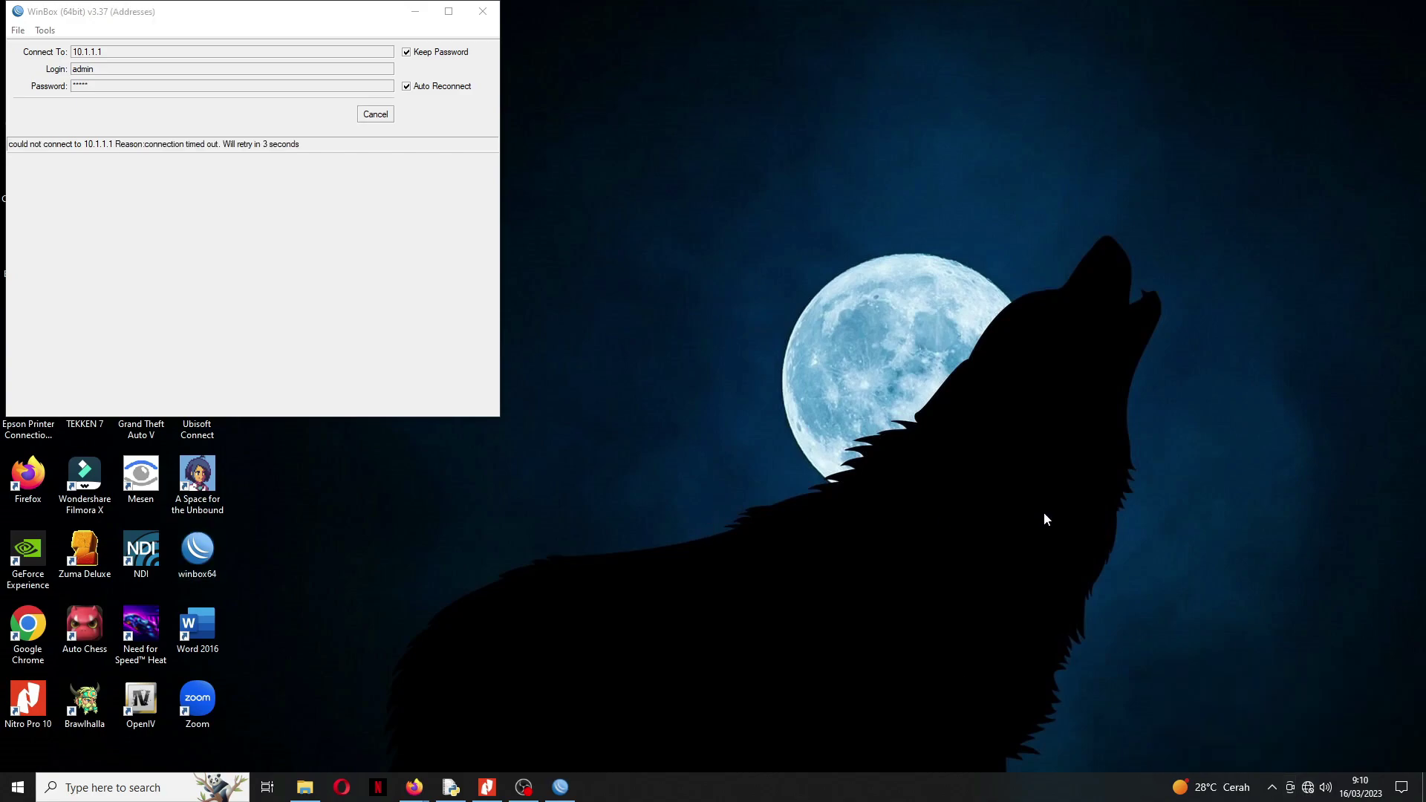
pyautogui.moveTo(313, 4); pyautogui.dragTo(884, 191)
pyautogui.click(1309, 800)
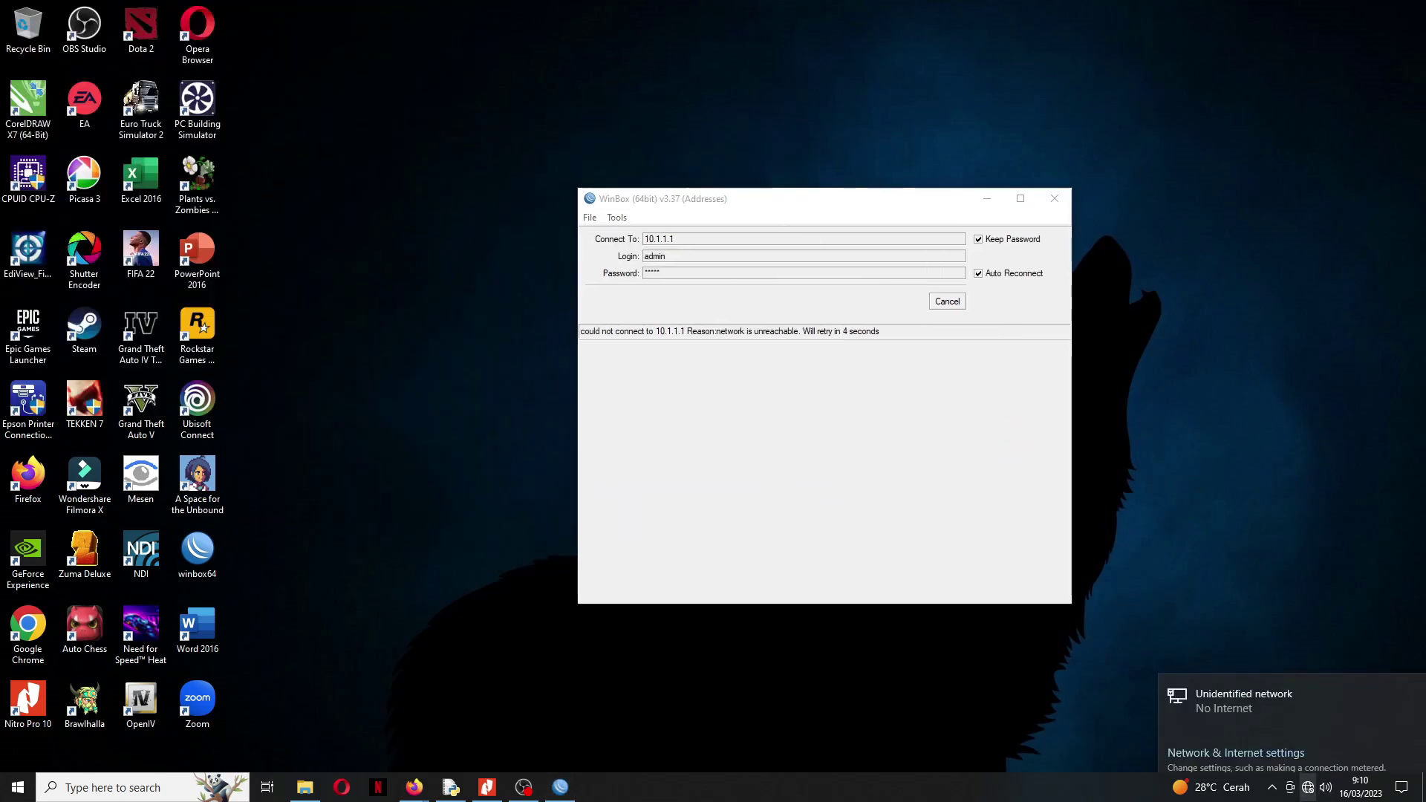
pyautogui.click(1258, 551)
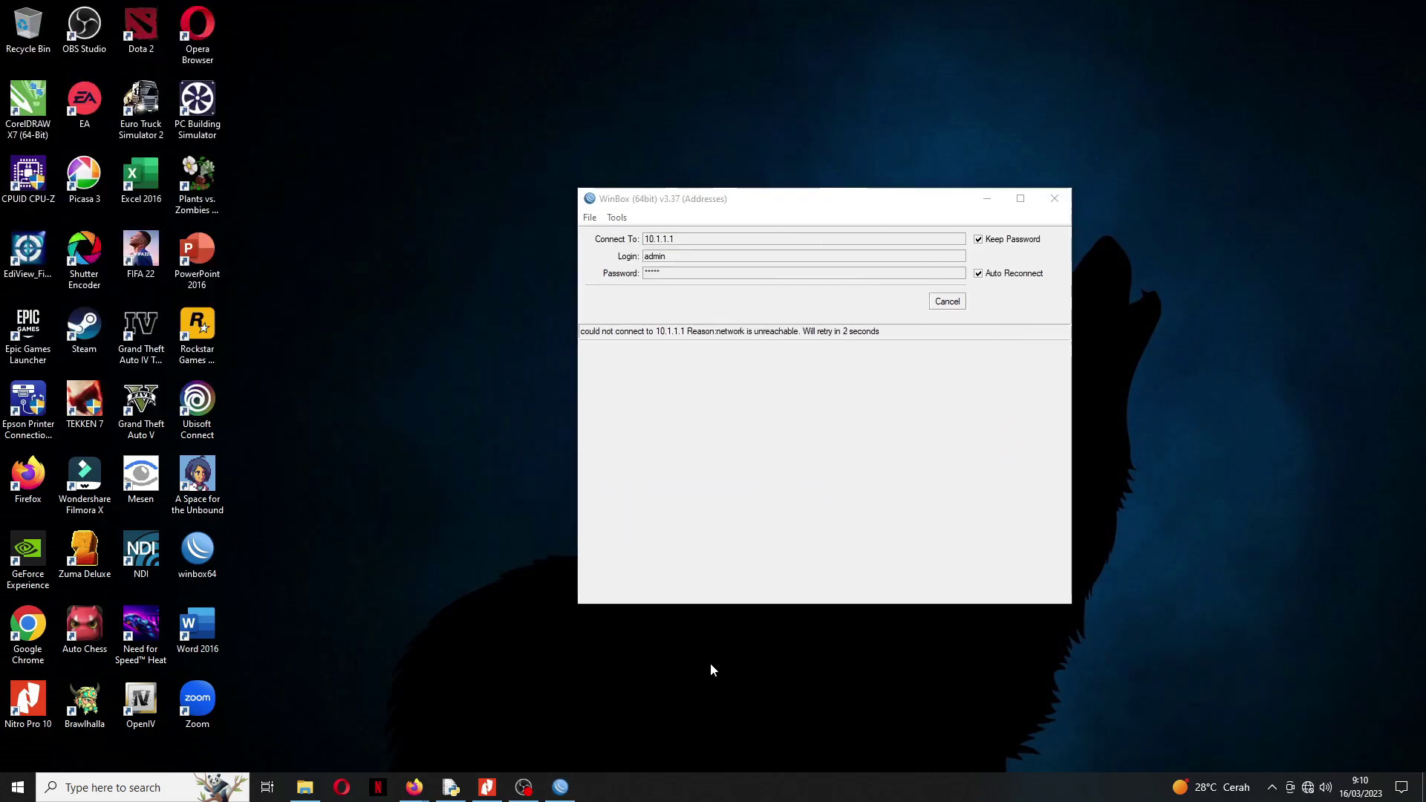
# Step: Open the Windows Control Panel through the Run dialog and go to the list of network adapters
pyautogui.press('super+r')
pyautogui.write('c')
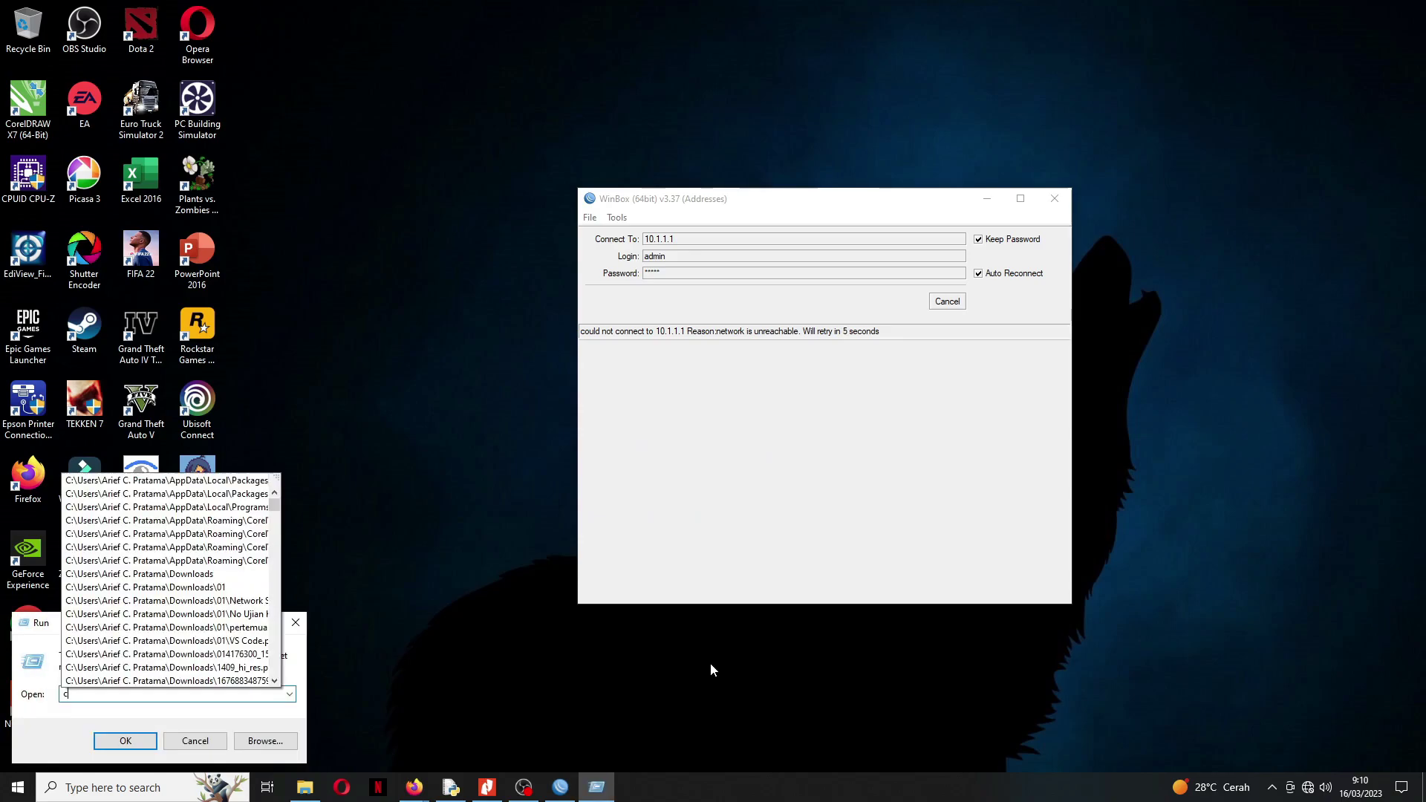
pyautogui.write('ontrol pane')
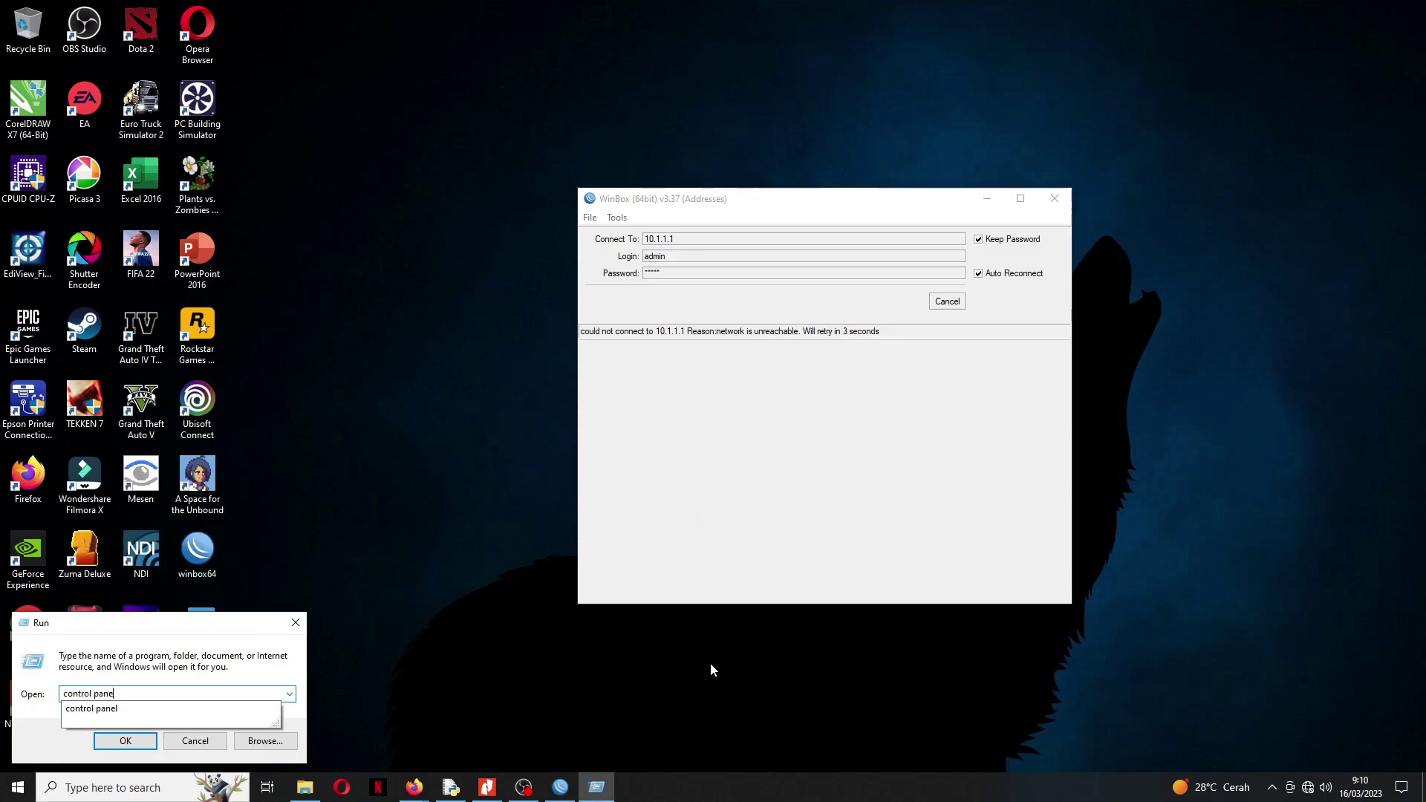
pyautogui.write('l')
pyautogui.press('Return')
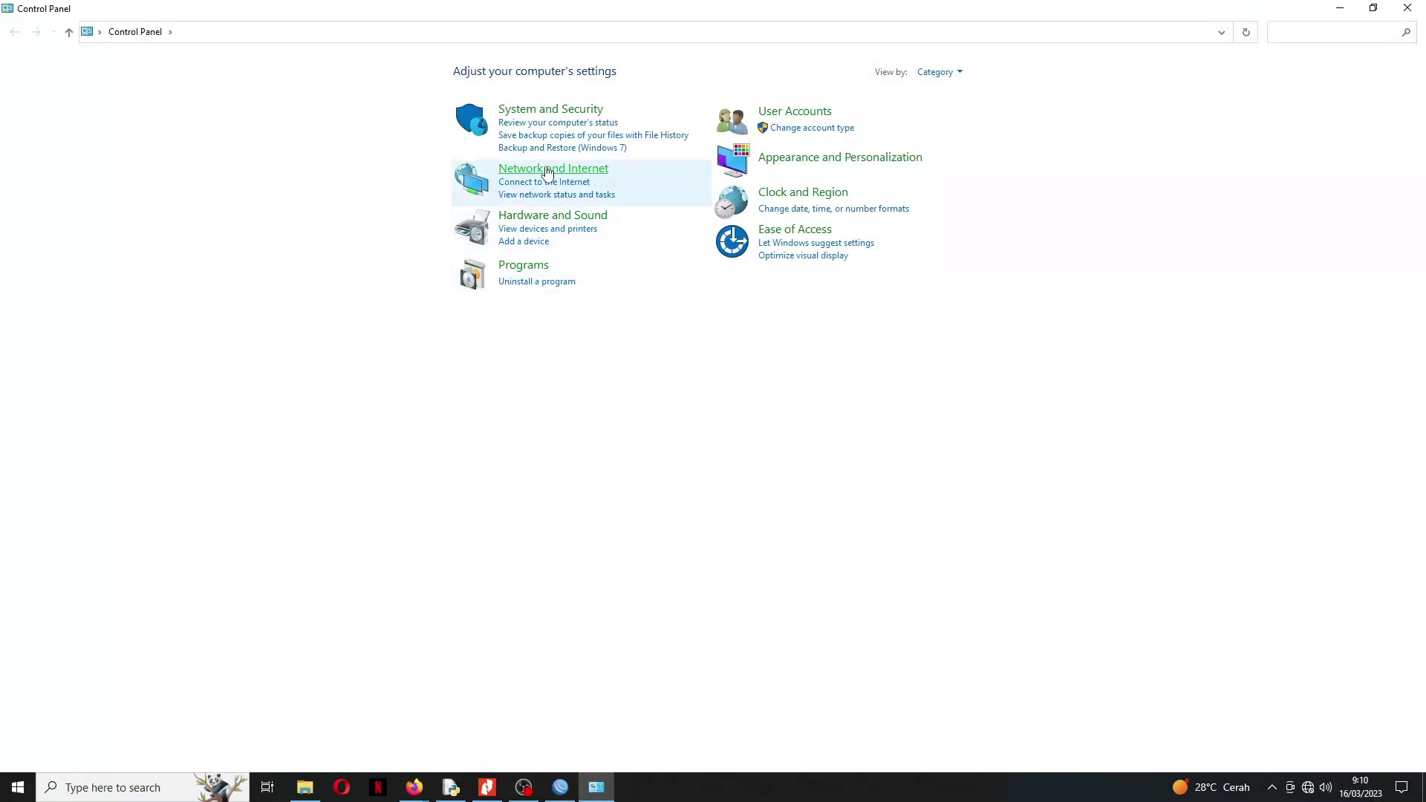
pyautogui.click(546, 171)
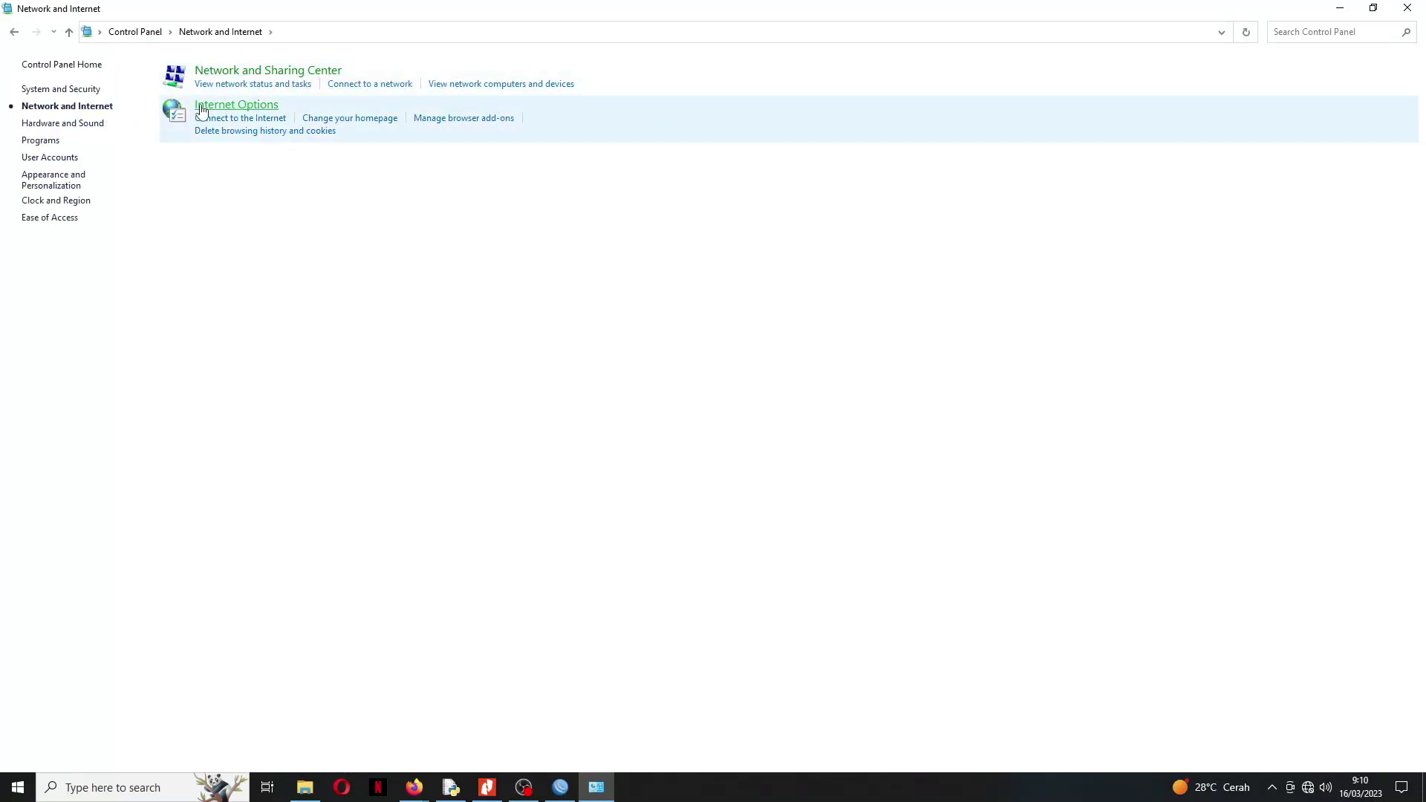
pyautogui.click(212, 70)
pyautogui.click(71, 92)
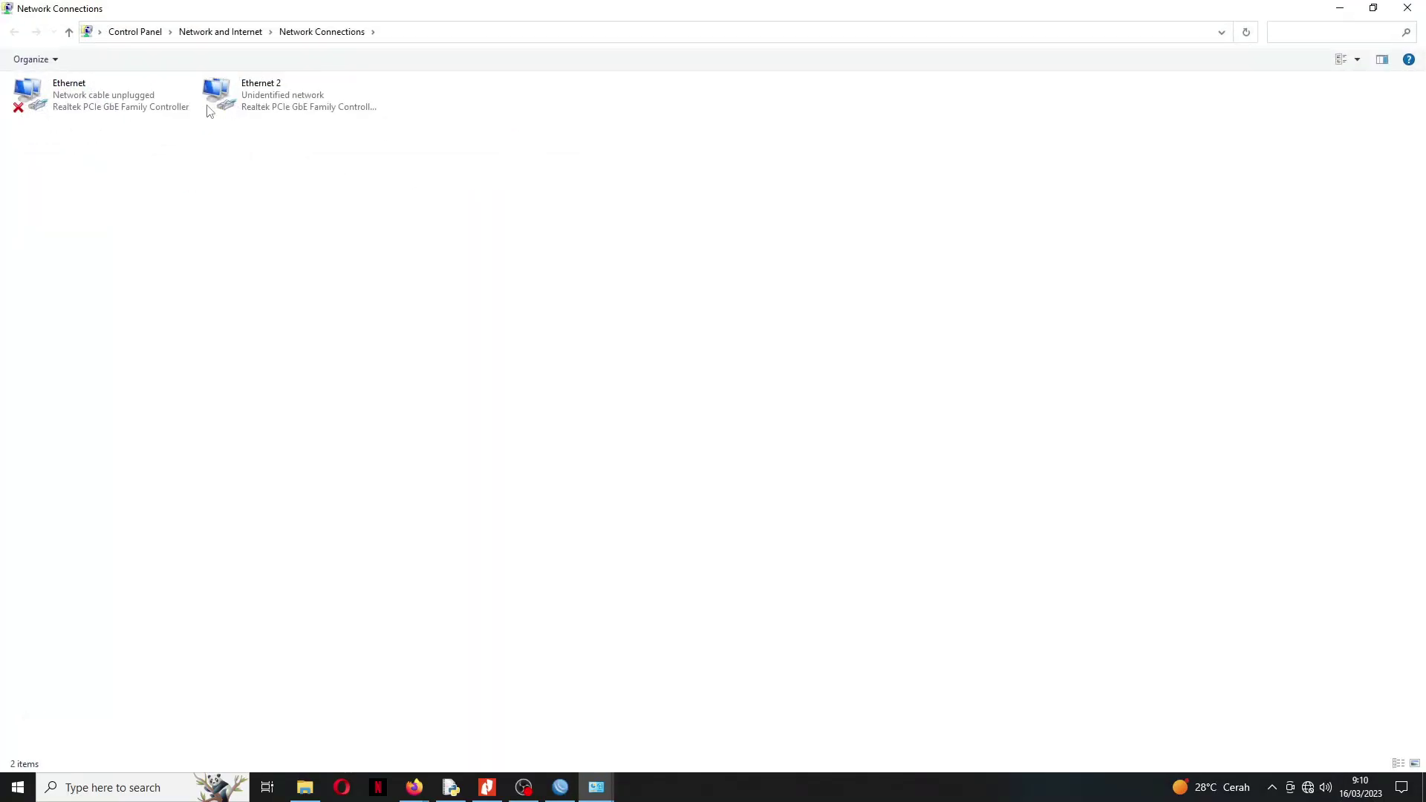
# Step: Disable the Ethernet 2 adapter and enable it again to renew its connection
pyautogui.click(280, 92)
pyautogui.rightClick(280, 93)
pyautogui.click(312, 102)
pyautogui.rightClick(275, 105)
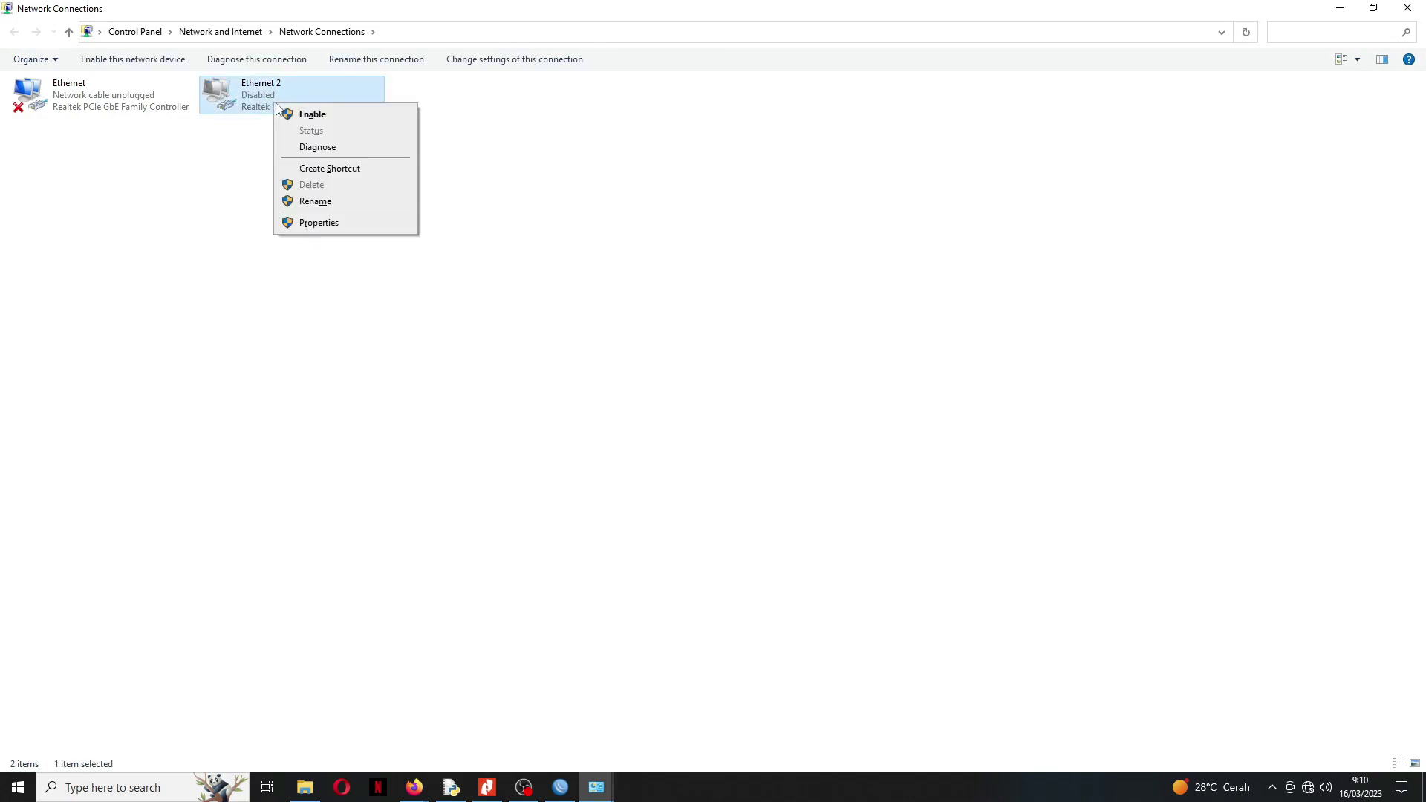
pyautogui.click(312, 114)
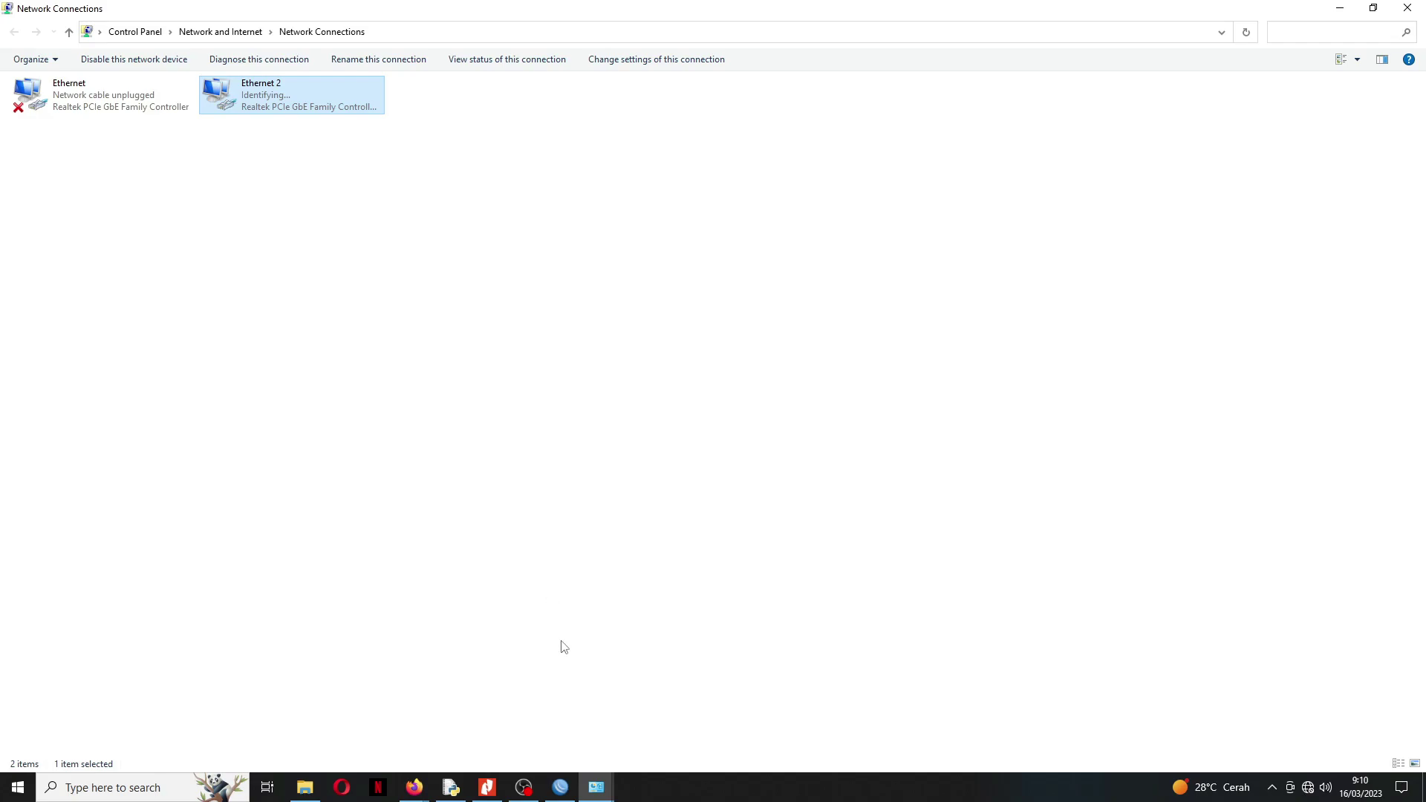
# Step: Minimize the network windows, check the Ethernet 2 adapter's status once more and return to WinBox
pyautogui.click(1337, 9)
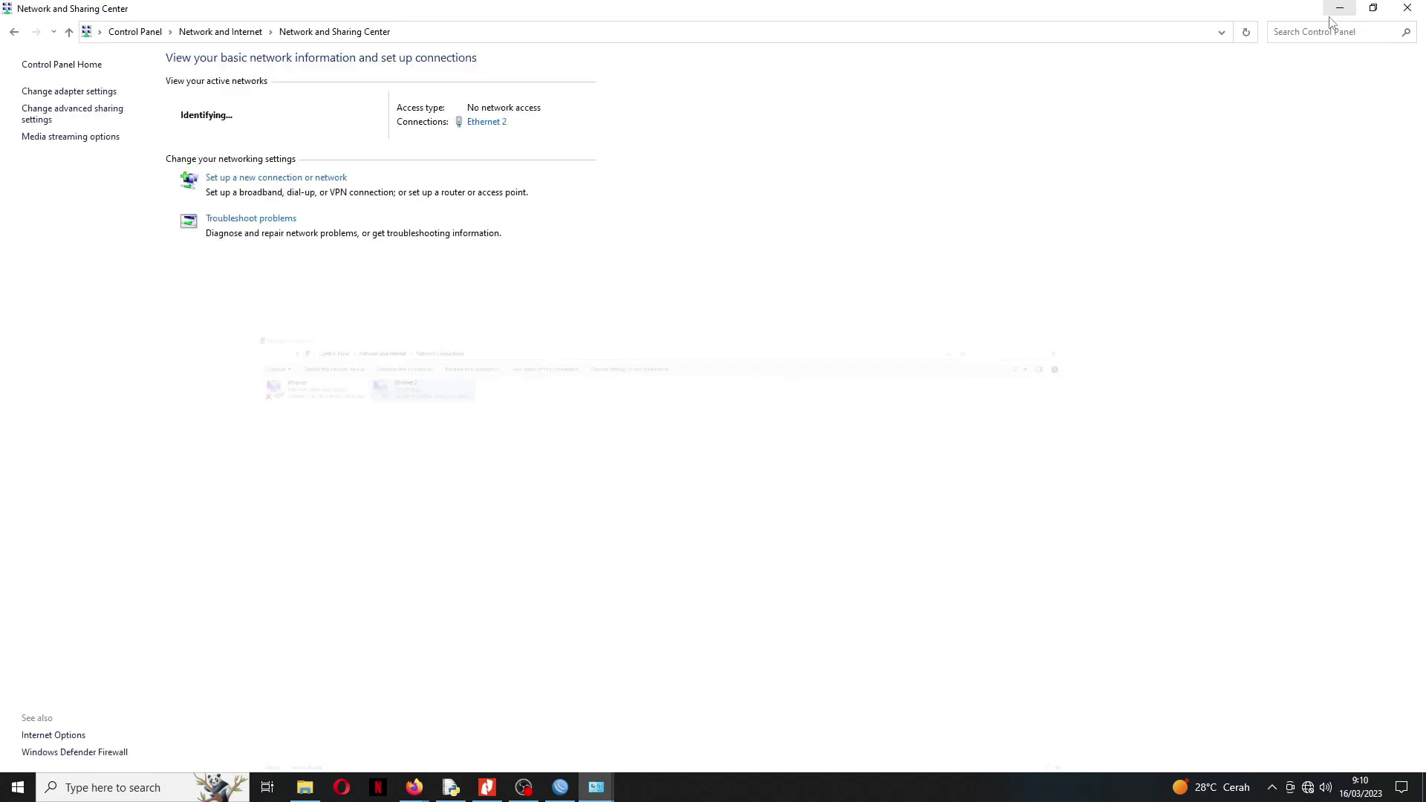
pyautogui.click(1337, 8)
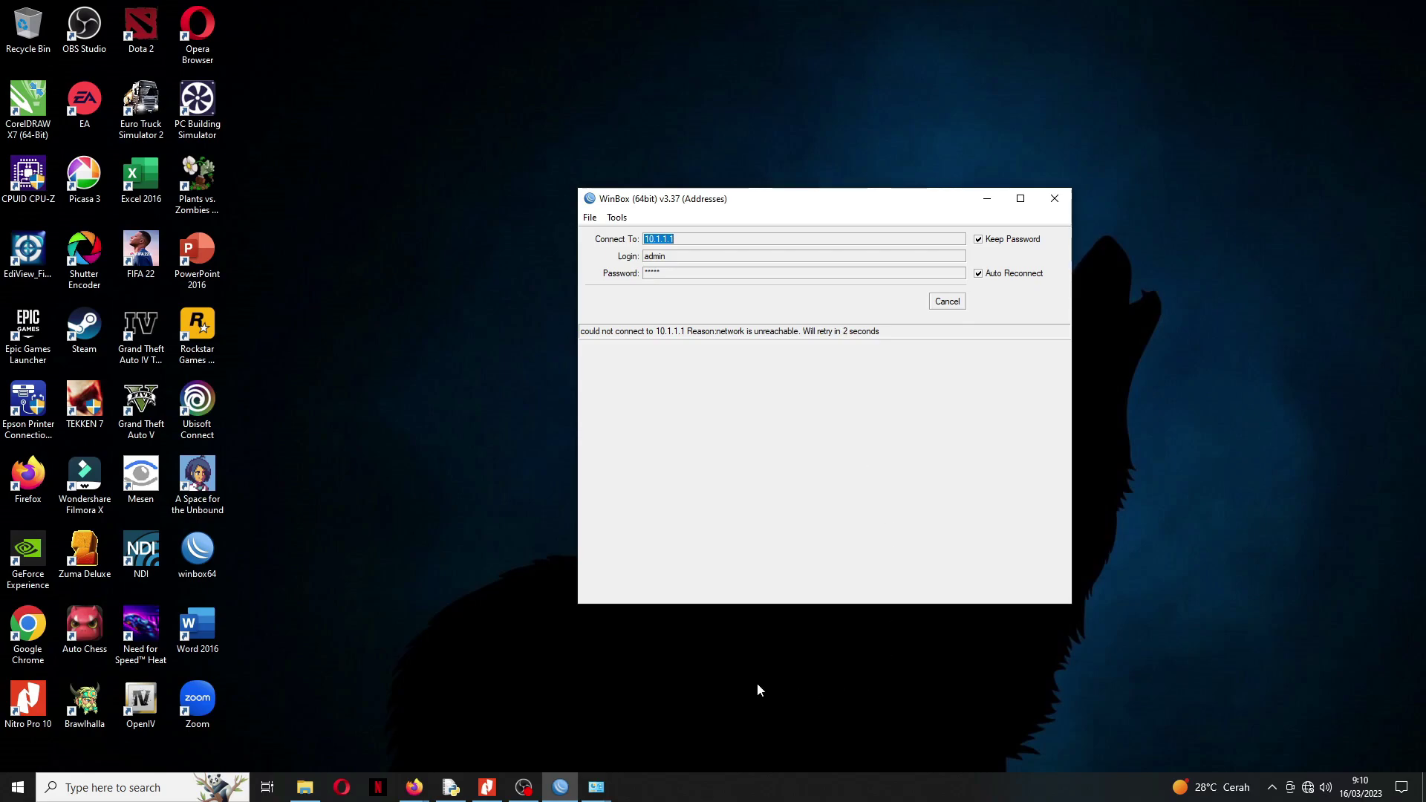
pyautogui.moveTo(606, 791)
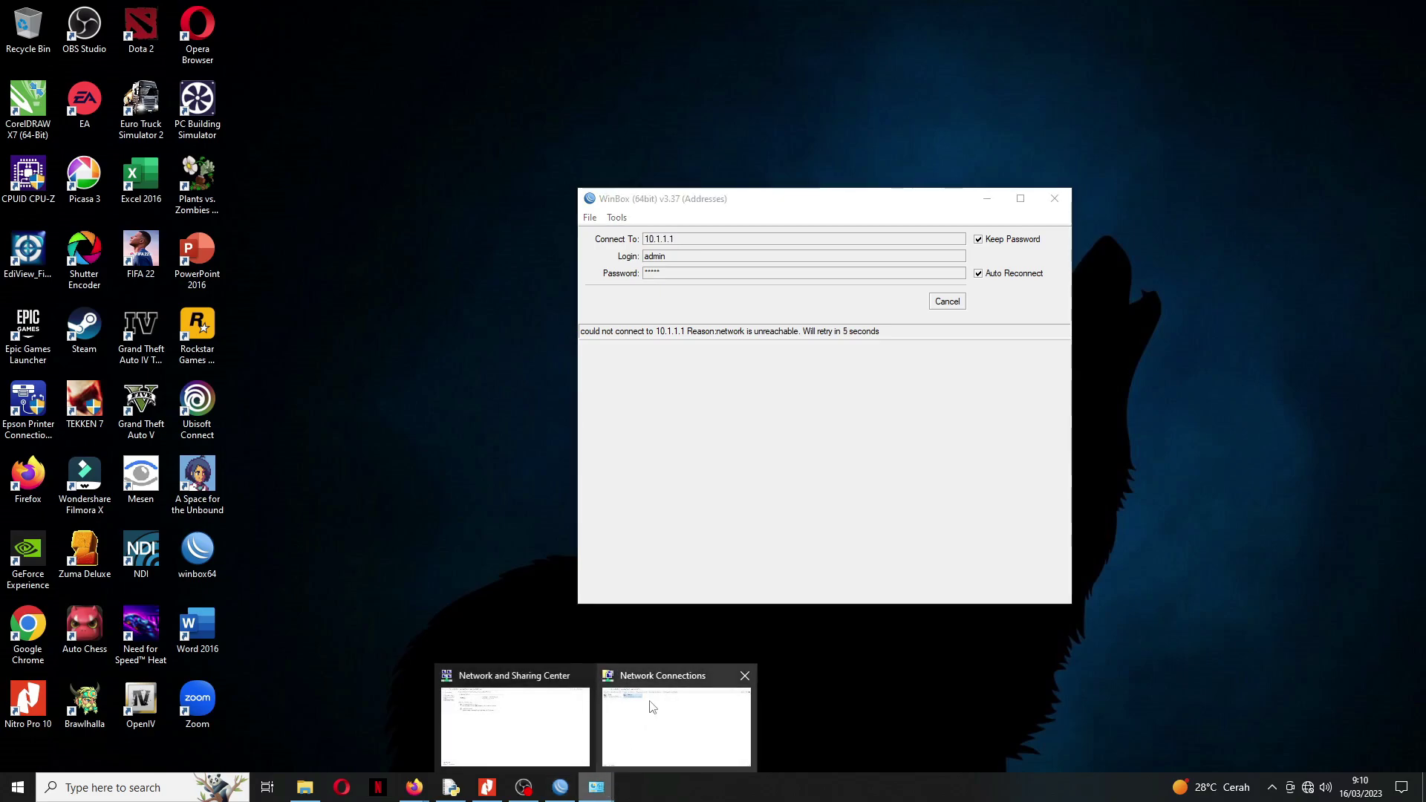
pyautogui.click(678, 707)
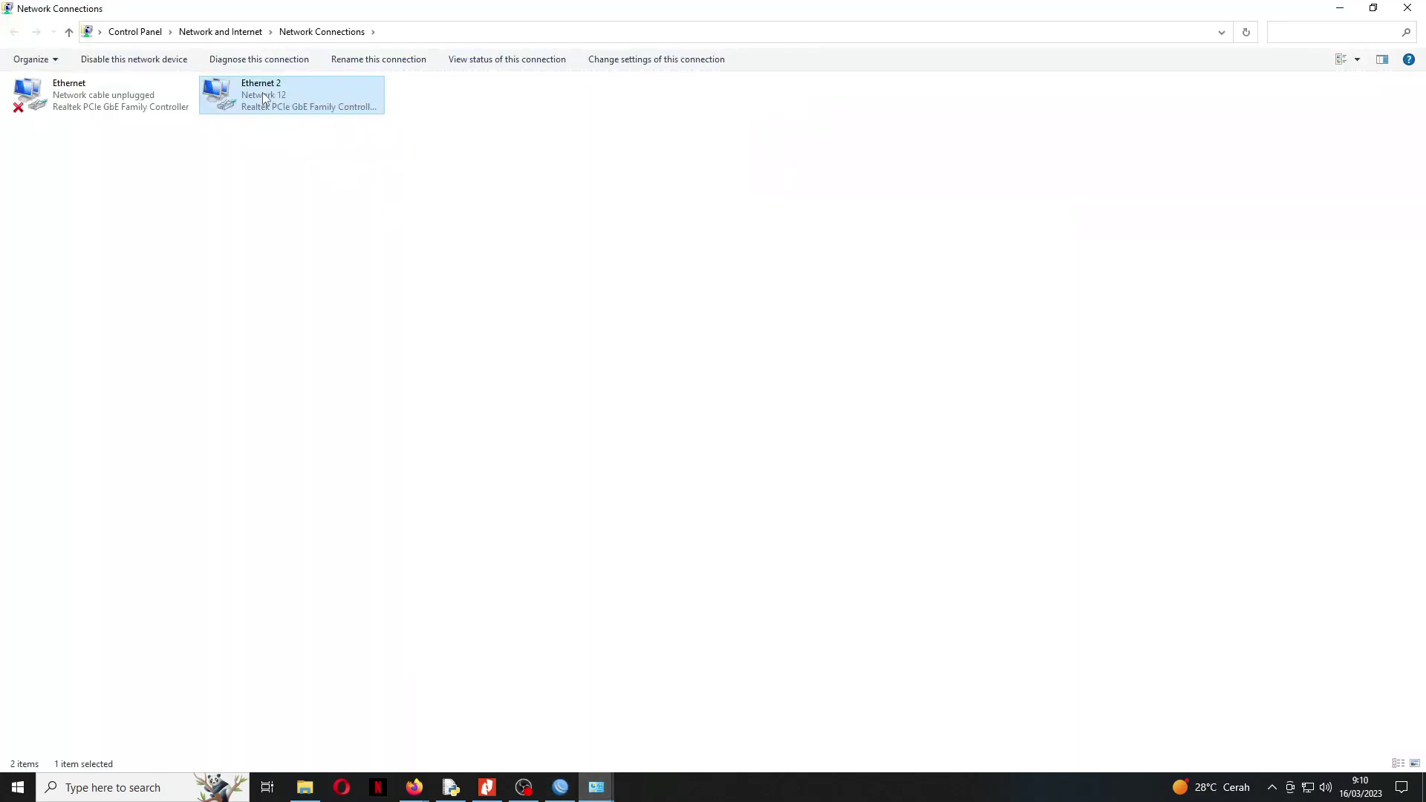
pyautogui.click(1340, 7)
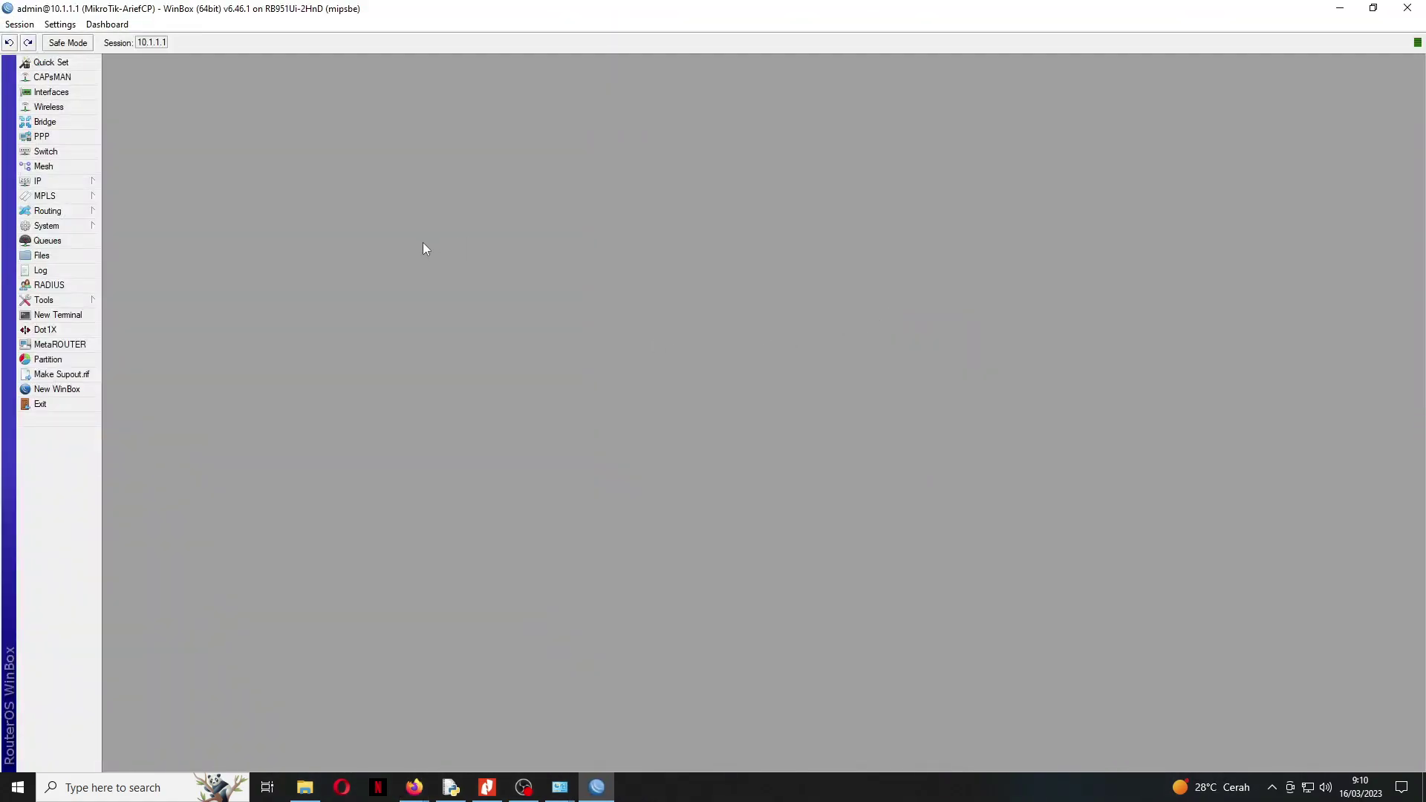
# Step: Open the router's DHCP server list and check the topology diagram for the interfaces that still need a server
pyautogui.click(46, 182)
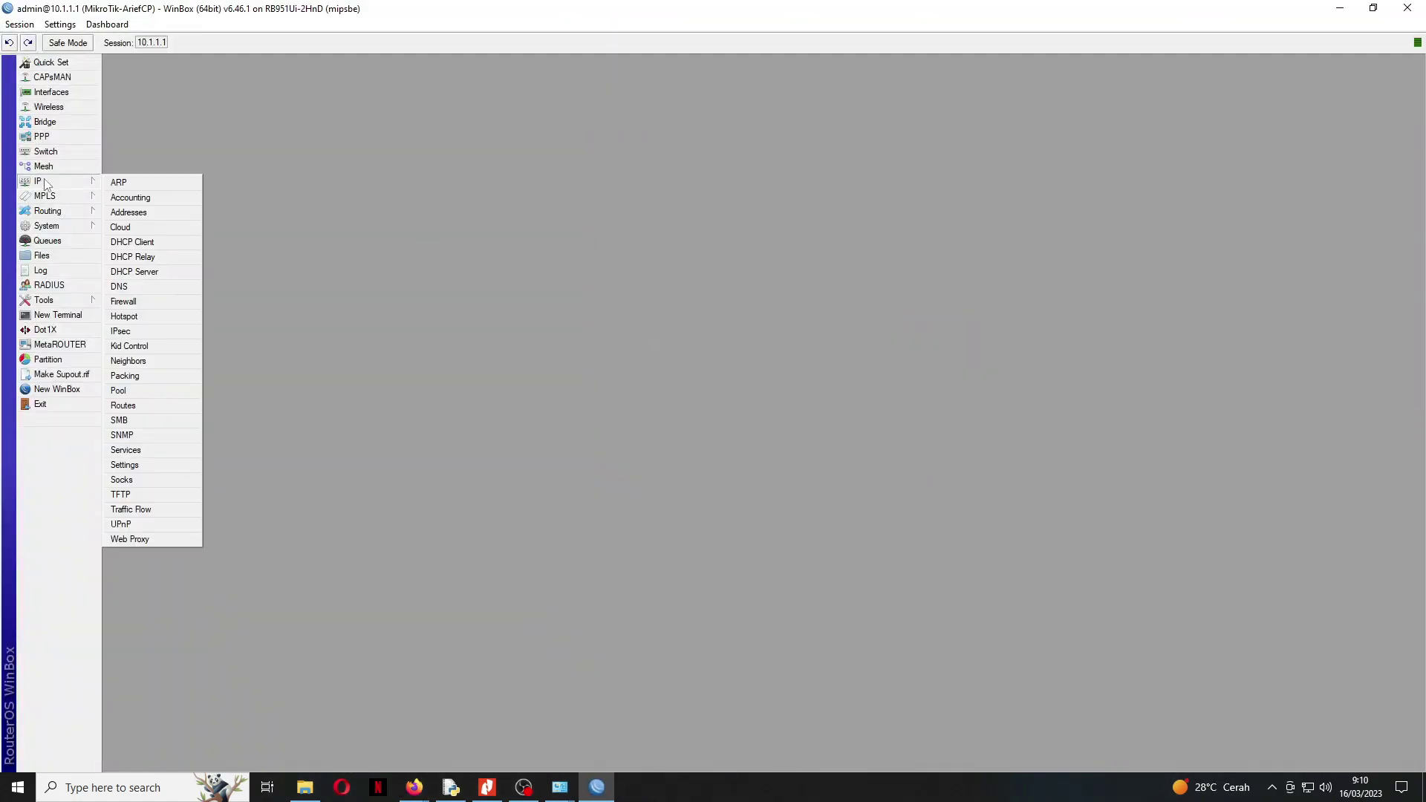
pyautogui.click(155, 271)
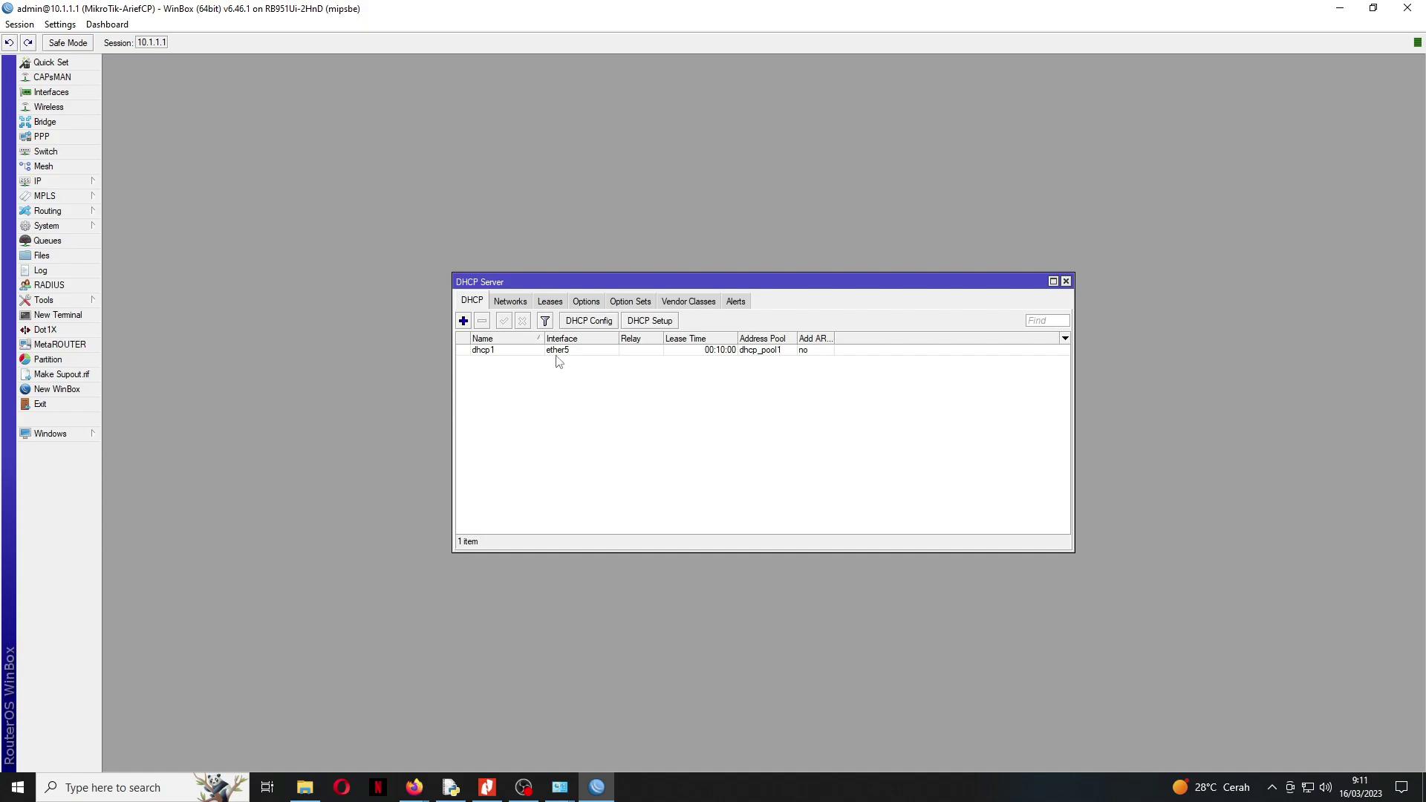
pyautogui.click(488, 791)
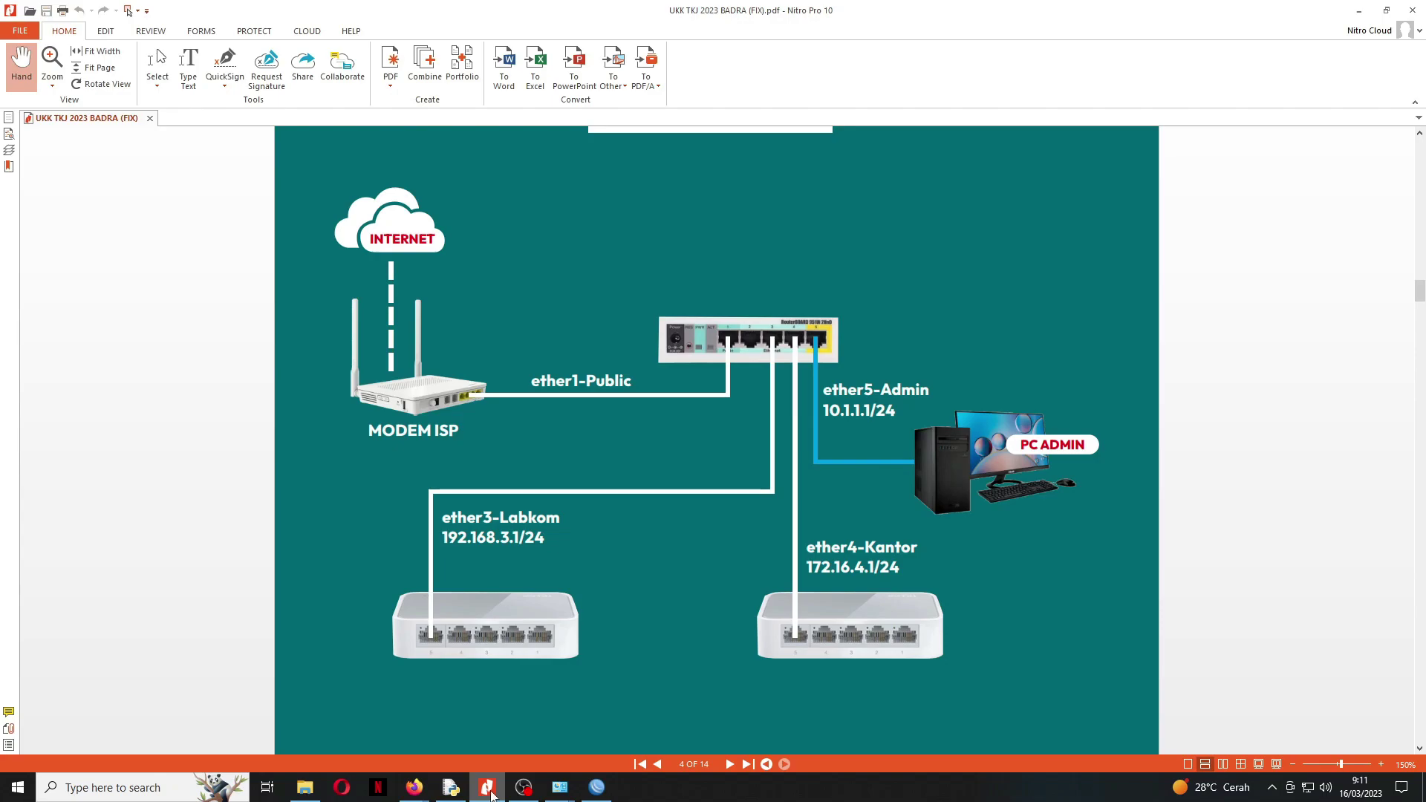
pyautogui.click(489, 791)
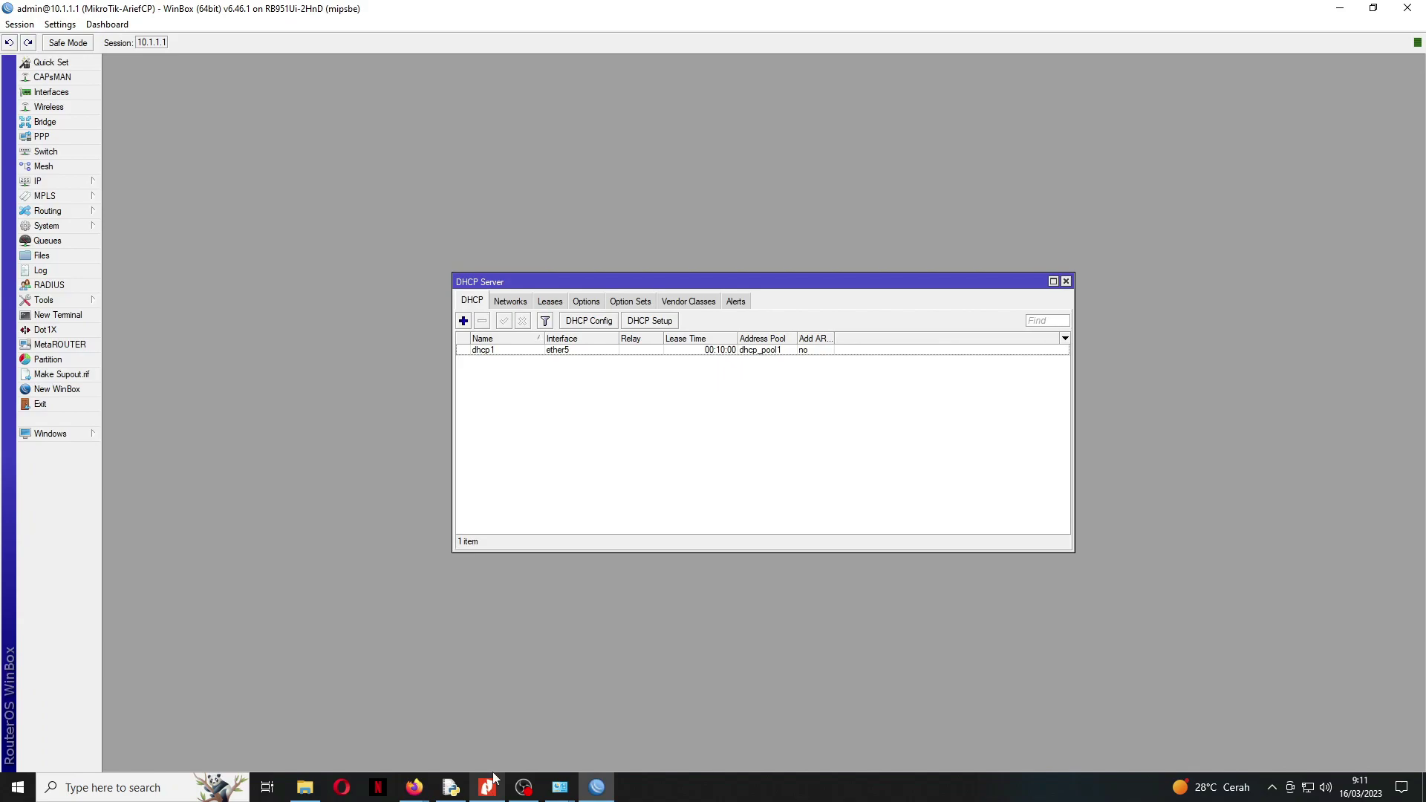
# Step: Run DHCP Setup on ether3, accepting all proposed values including DNS server 192.168.5.1
pyautogui.click(668, 324)
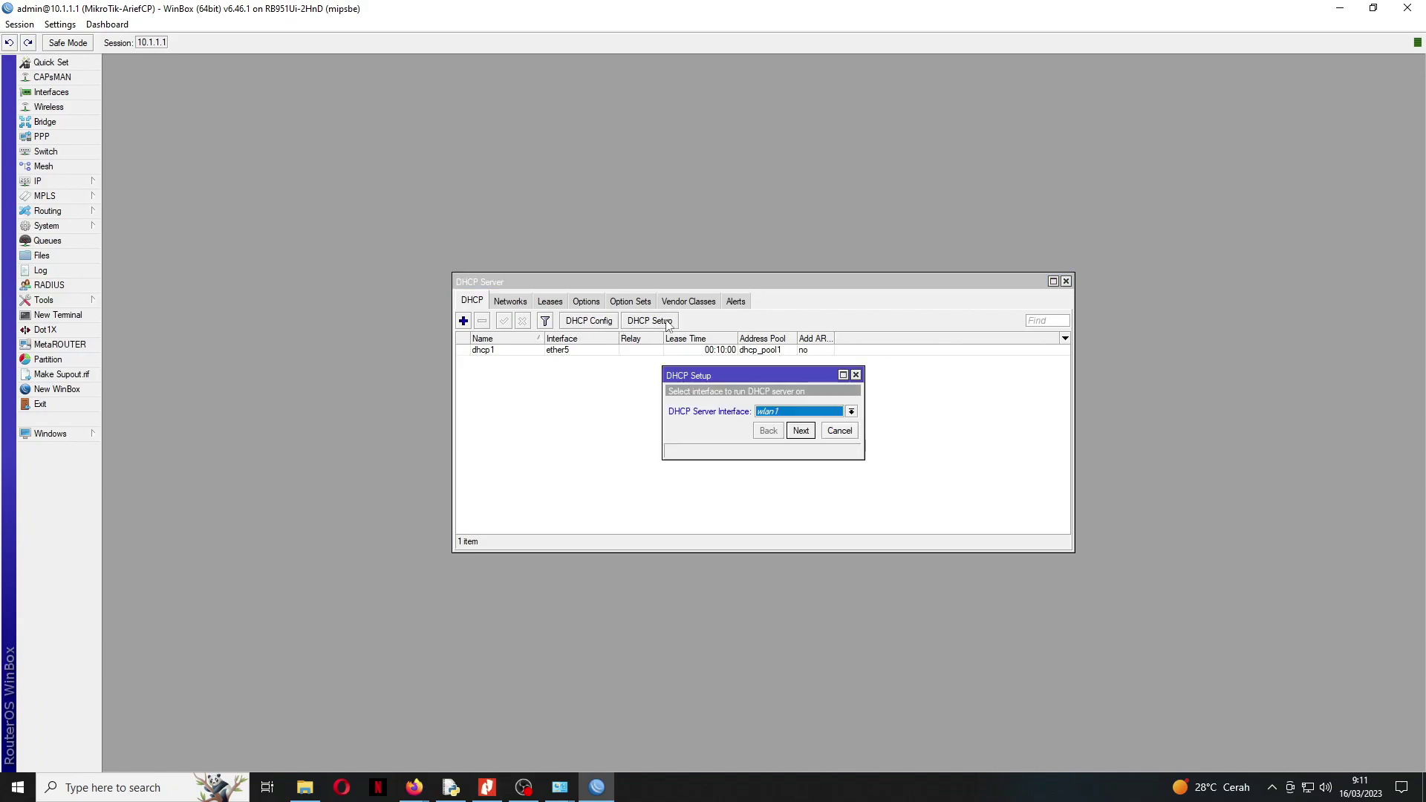
pyautogui.click(785, 413)
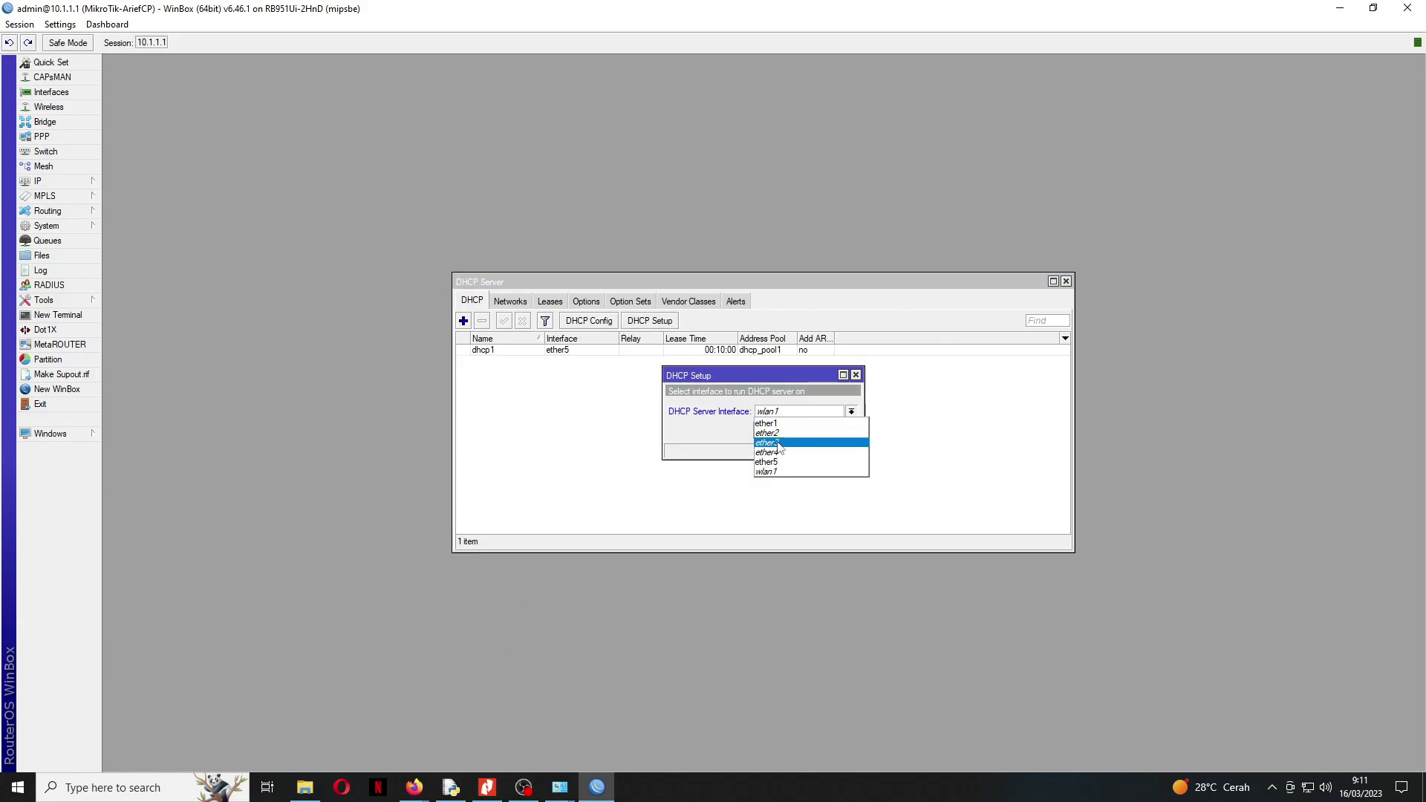
pyautogui.click(786, 454)
pyautogui.click(800, 430)
pyautogui.click(800, 431)
pyautogui.click(800, 431)
pyautogui.click(800, 431)
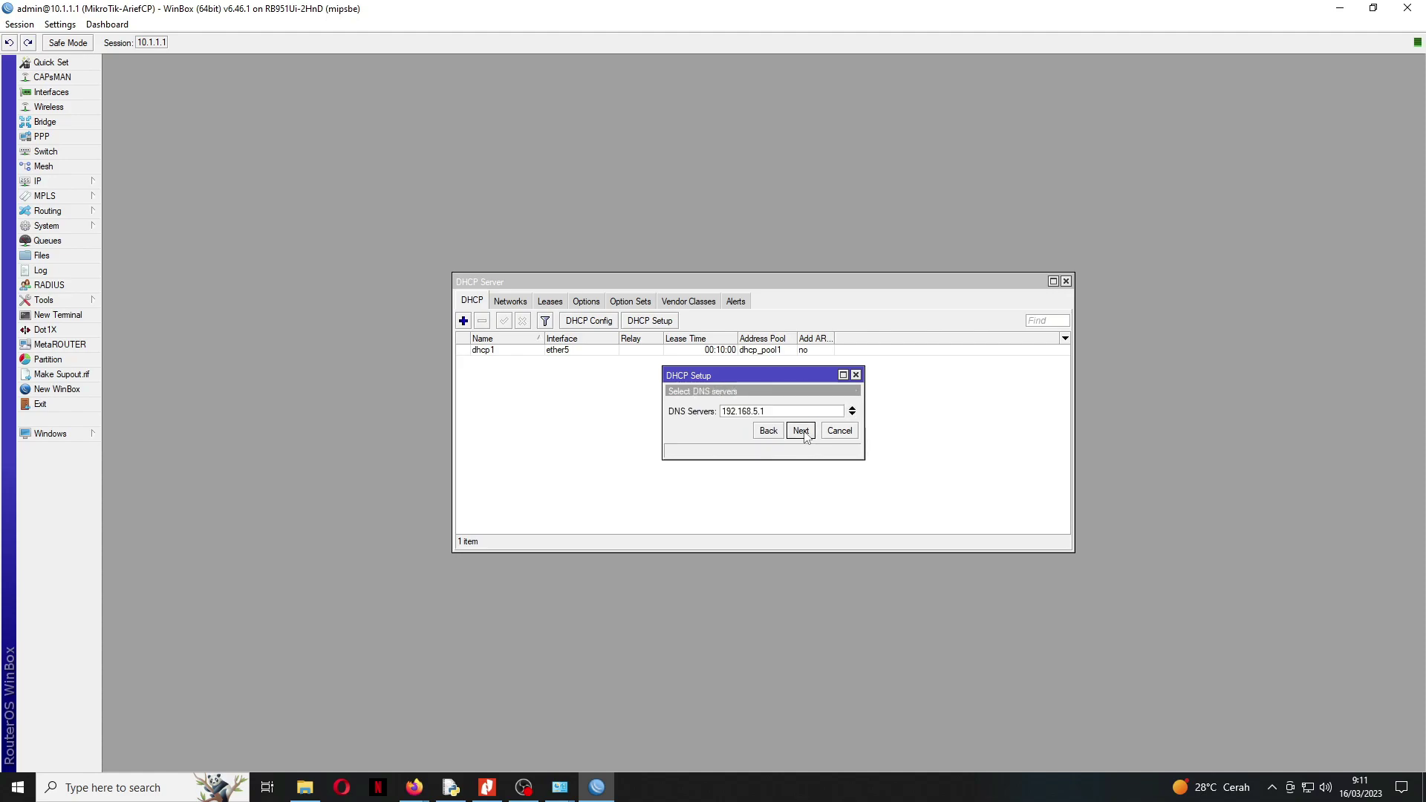
pyautogui.click(801, 430)
pyautogui.click(801, 430)
pyautogui.click(765, 409)
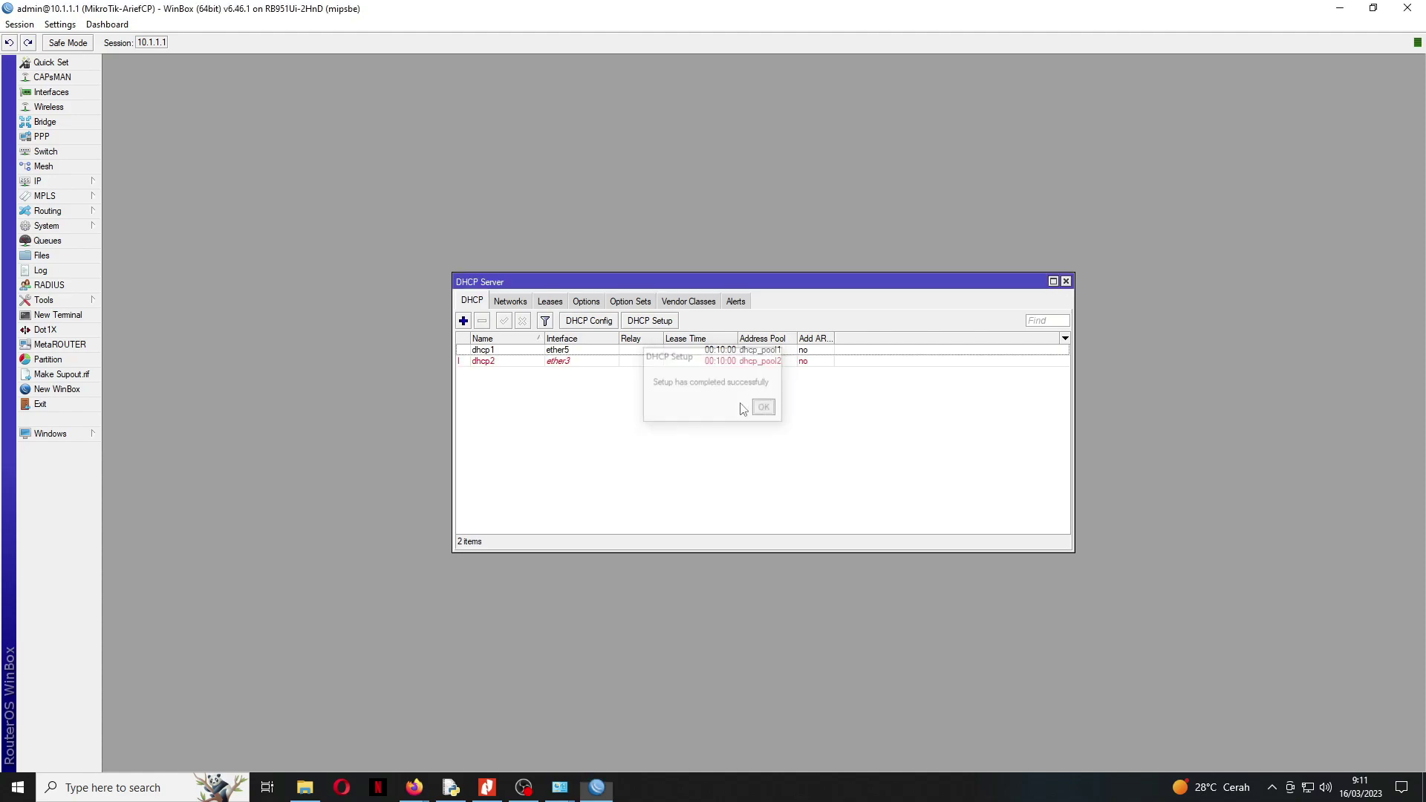
# Step: Run DHCP Setup on ether4, checking the port in the topology diagram and accepting all proposed values
pyautogui.click(652, 320)
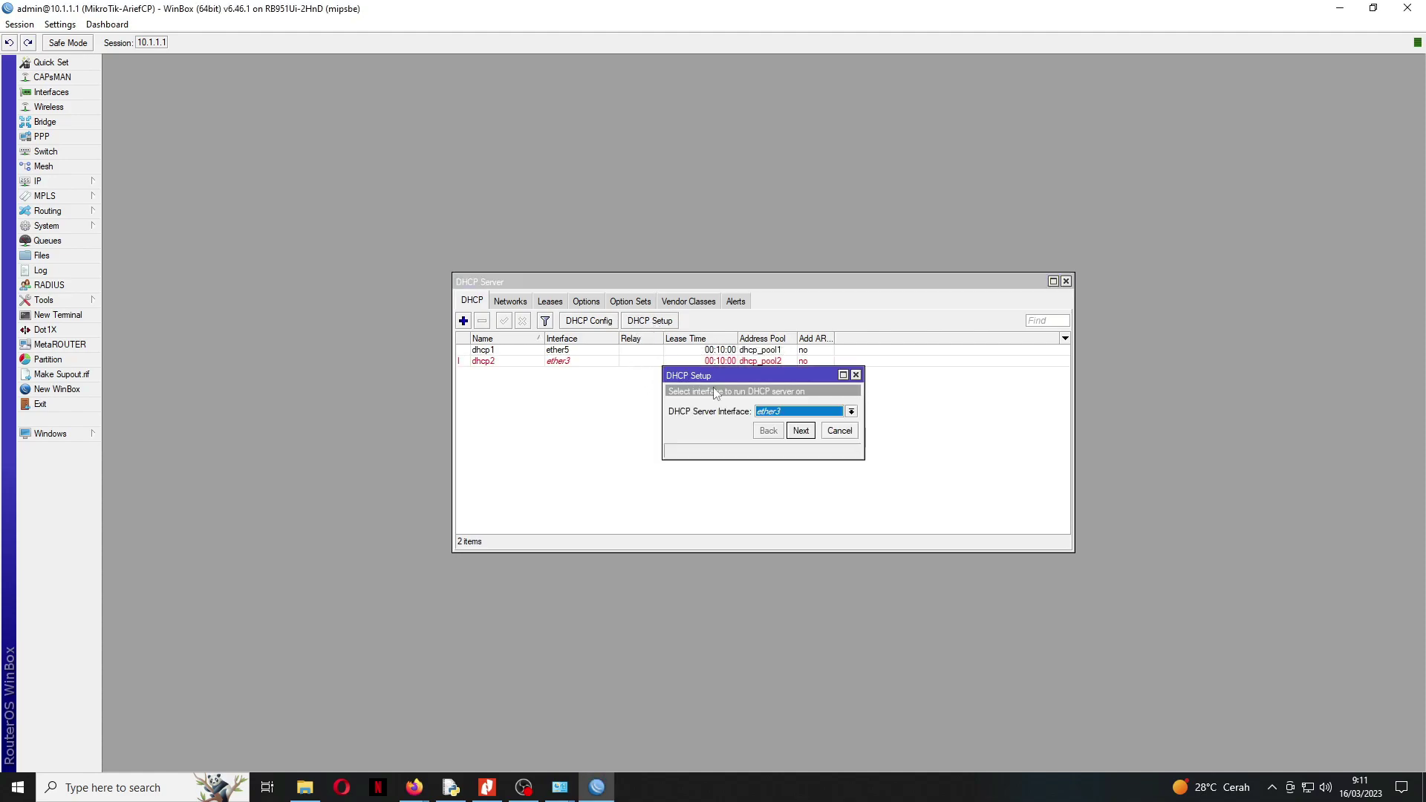
pyautogui.click(787, 413)
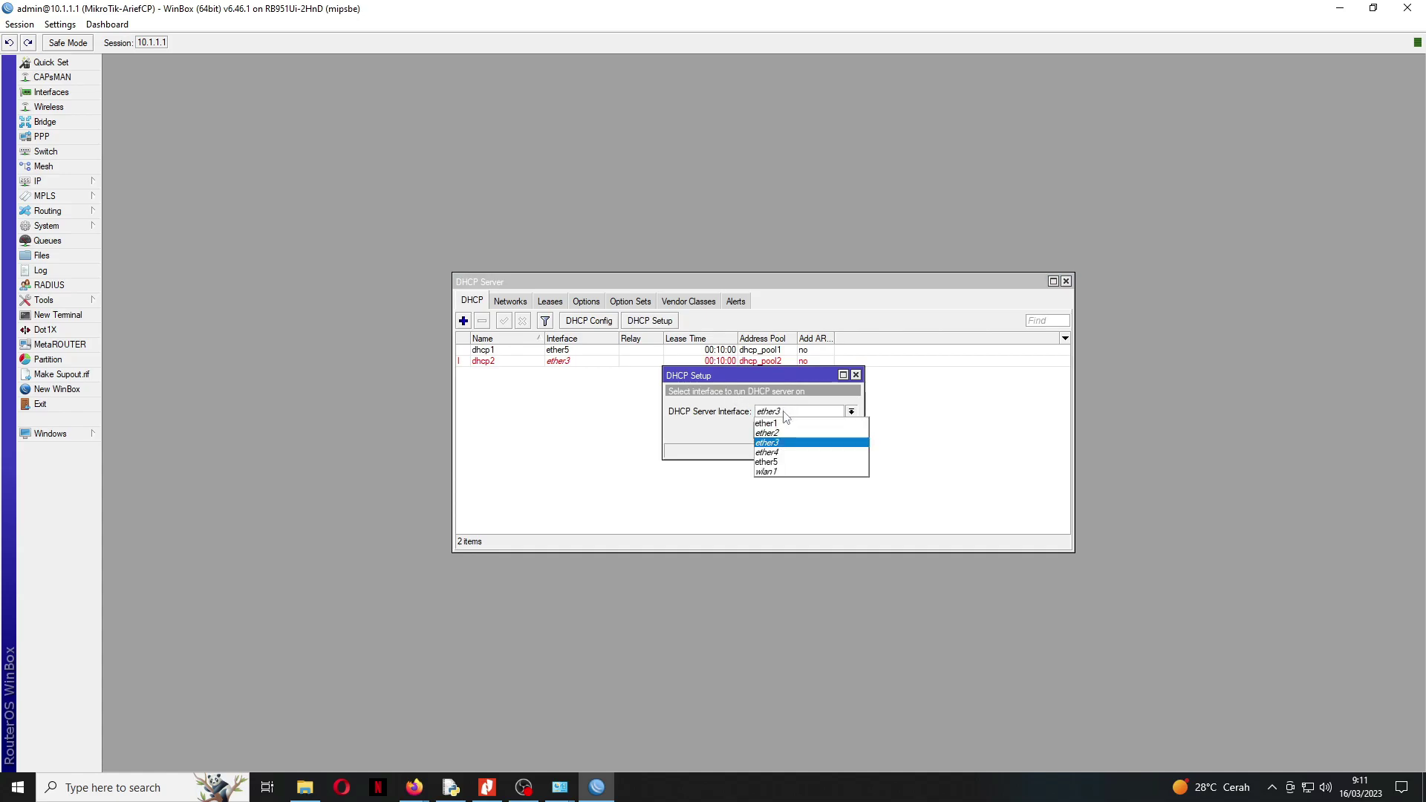
pyautogui.click(782, 458)
pyautogui.moveTo(560, 793)
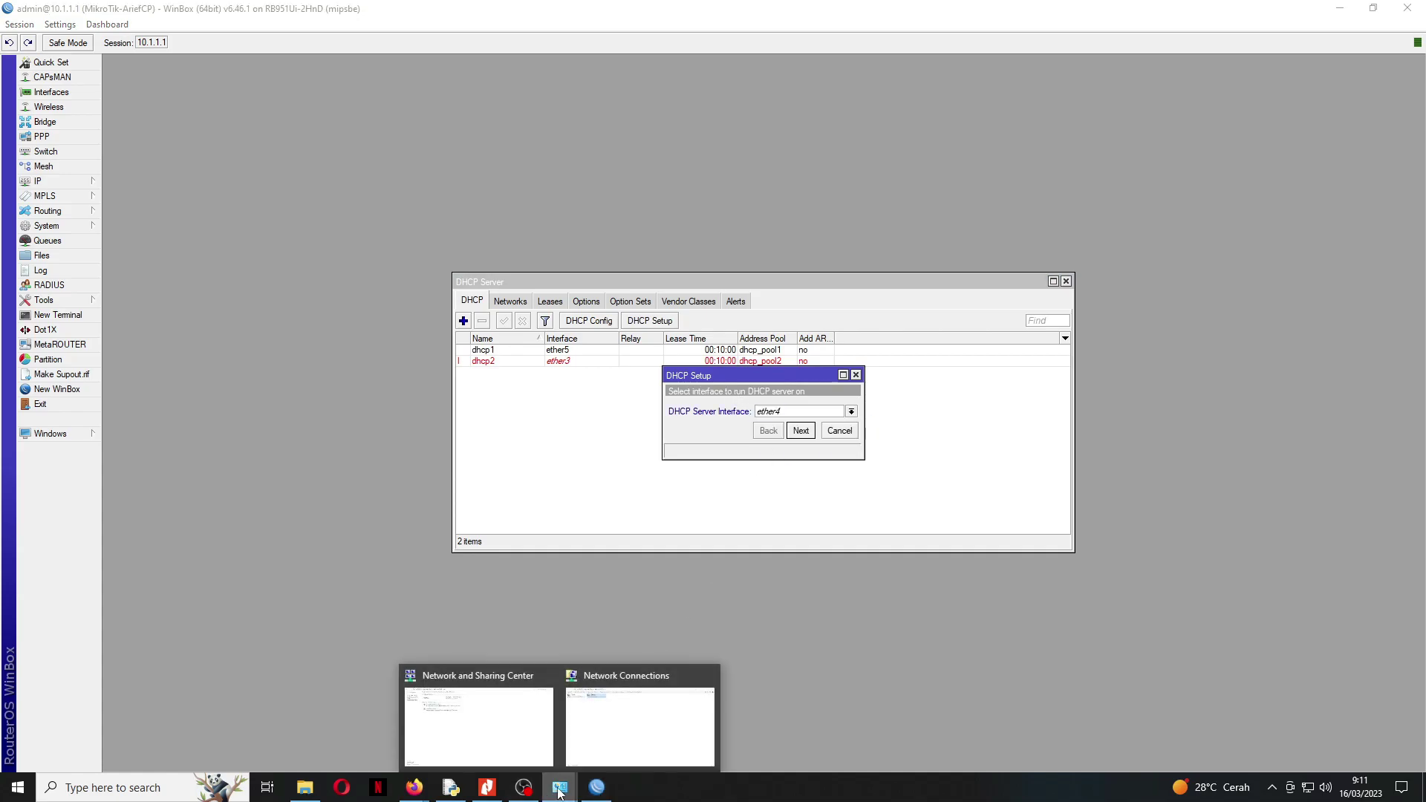
pyautogui.click(487, 788)
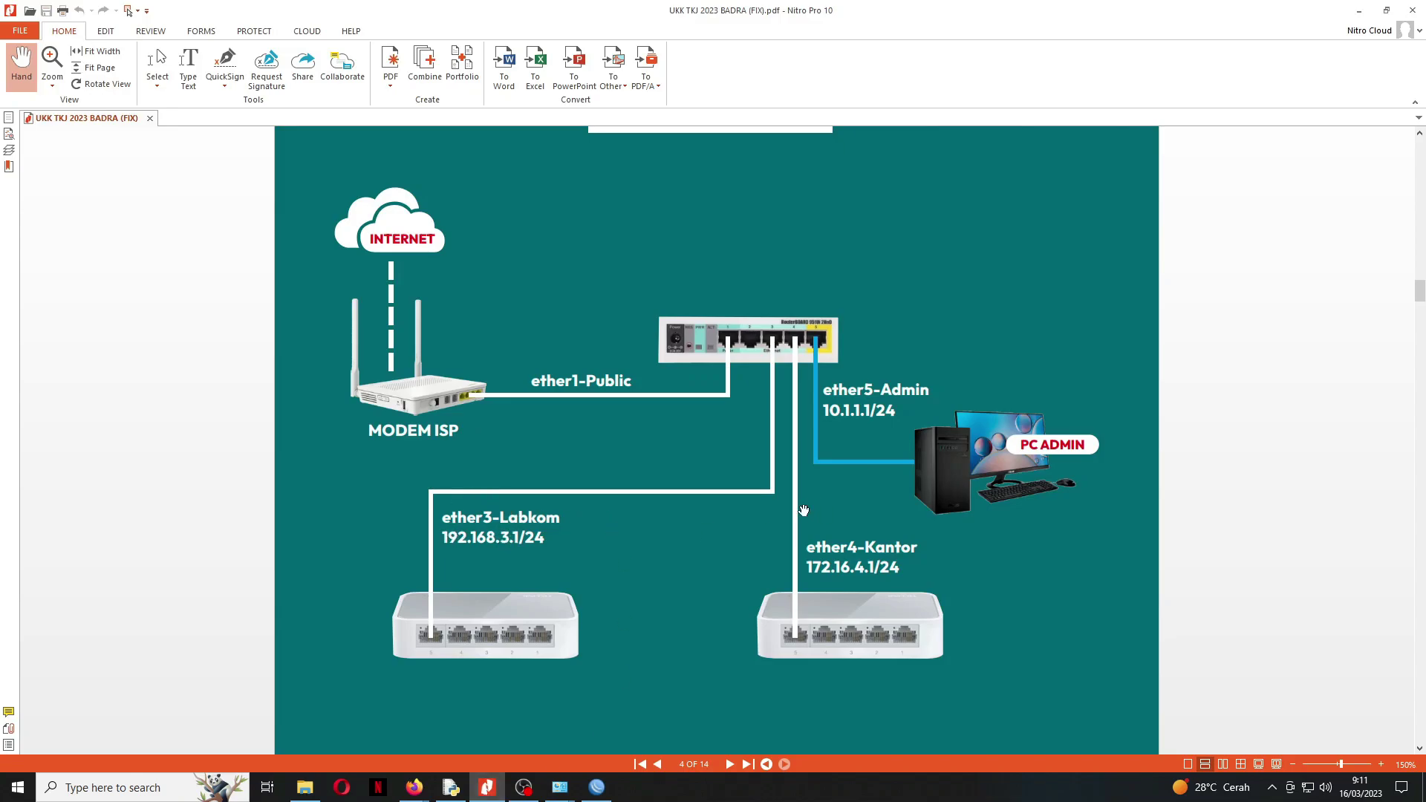
pyautogui.click(597, 787)
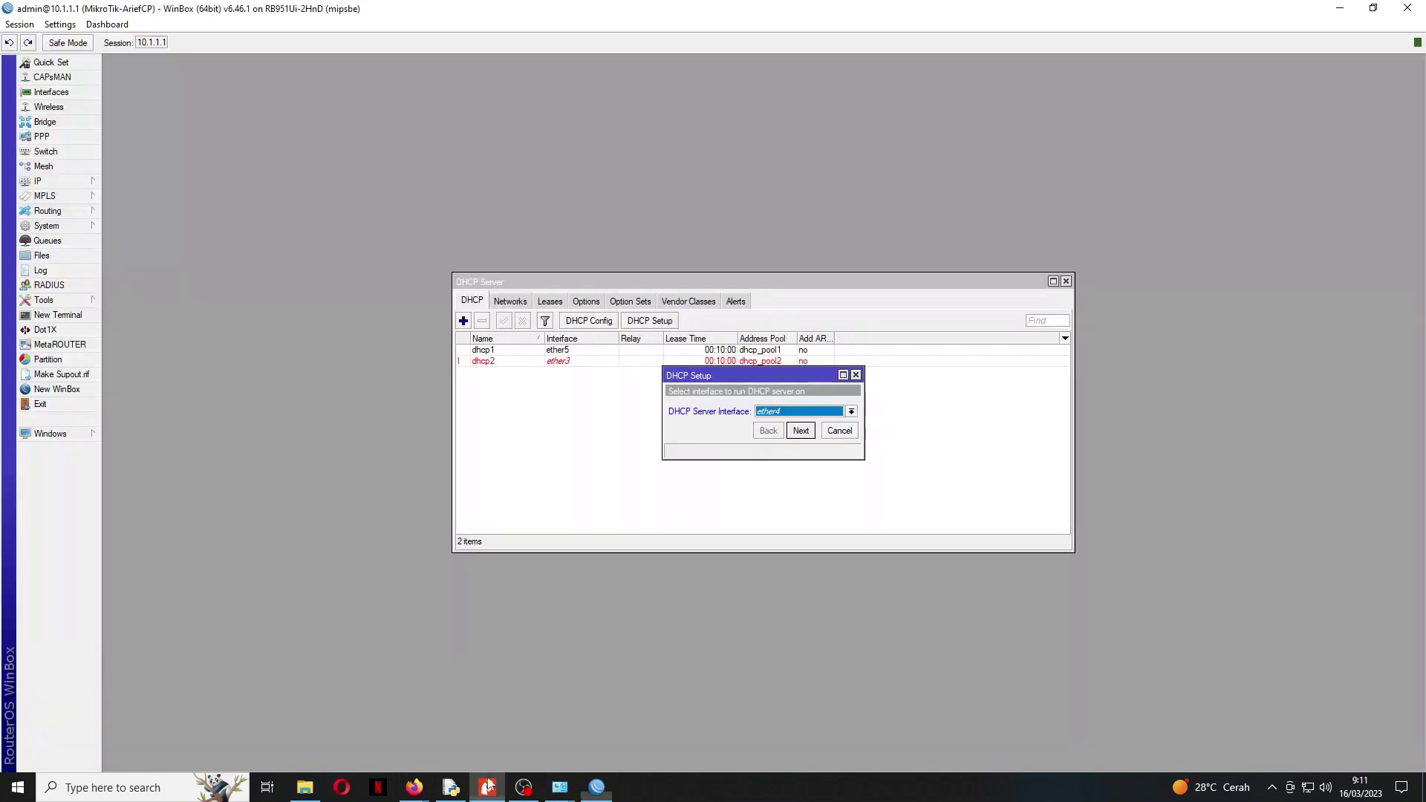
pyautogui.click(801, 433)
pyautogui.click(801, 432)
pyautogui.click(801, 432)
pyautogui.click(800, 432)
pyautogui.click(800, 432)
pyautogui.click(800, 432)
pyautogui.press('Return')
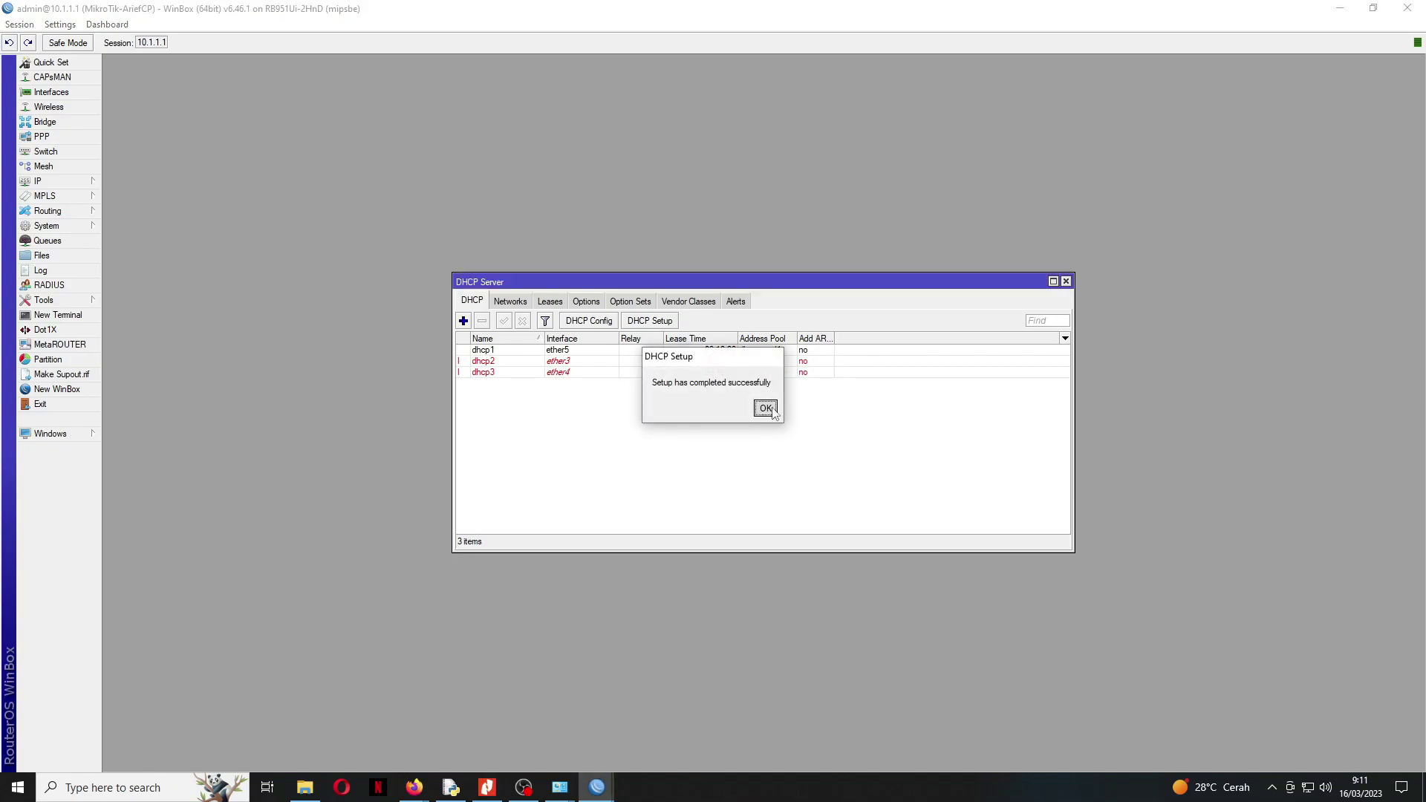
# Step: Review the DHCP server entries for ether5, ether3 and ether4 and their status flags
pyautogui.click(460, 363)
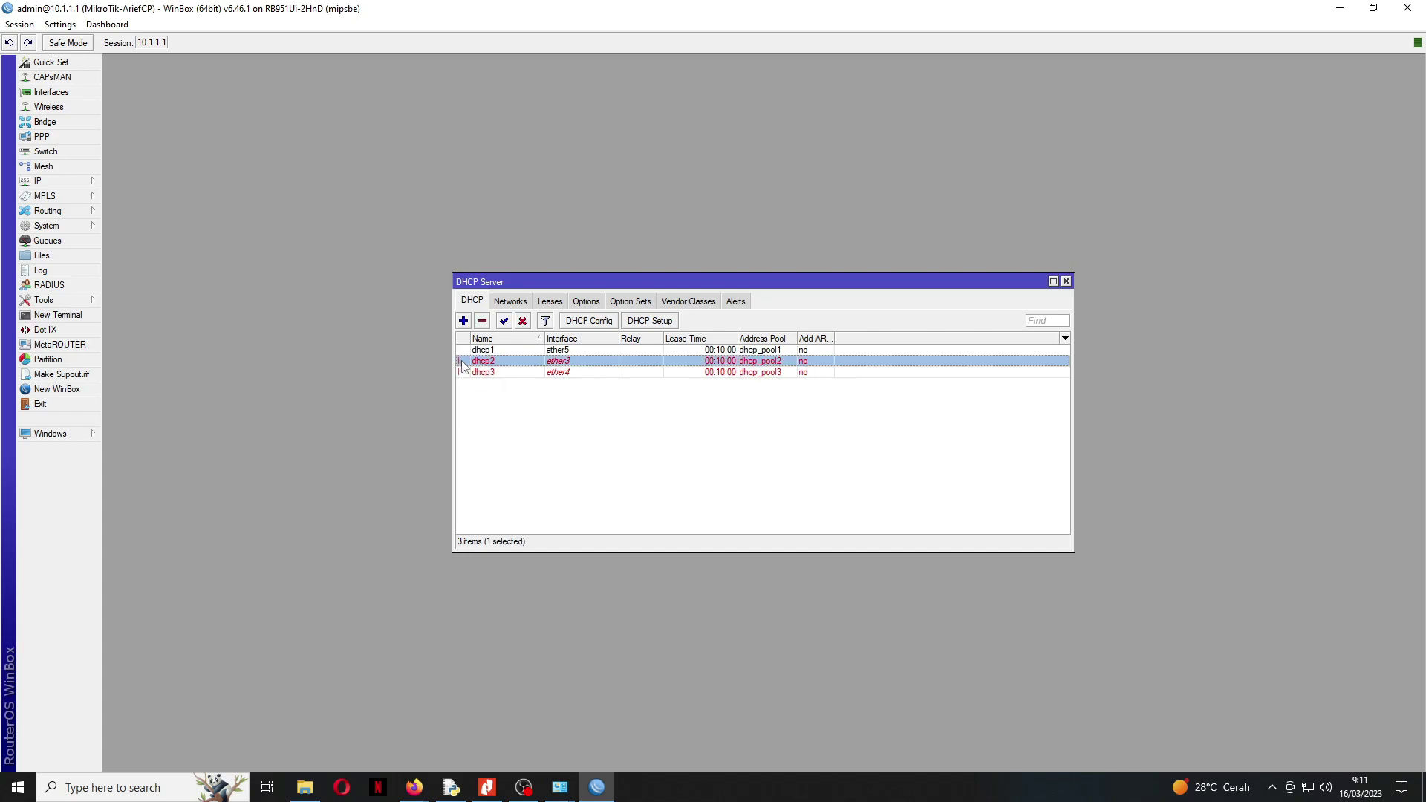
pyautogui.click(493, 372)
pyautogui.click(509, 351)
pyautogui.click(509, 362)
pyautogui.click(516, 372)
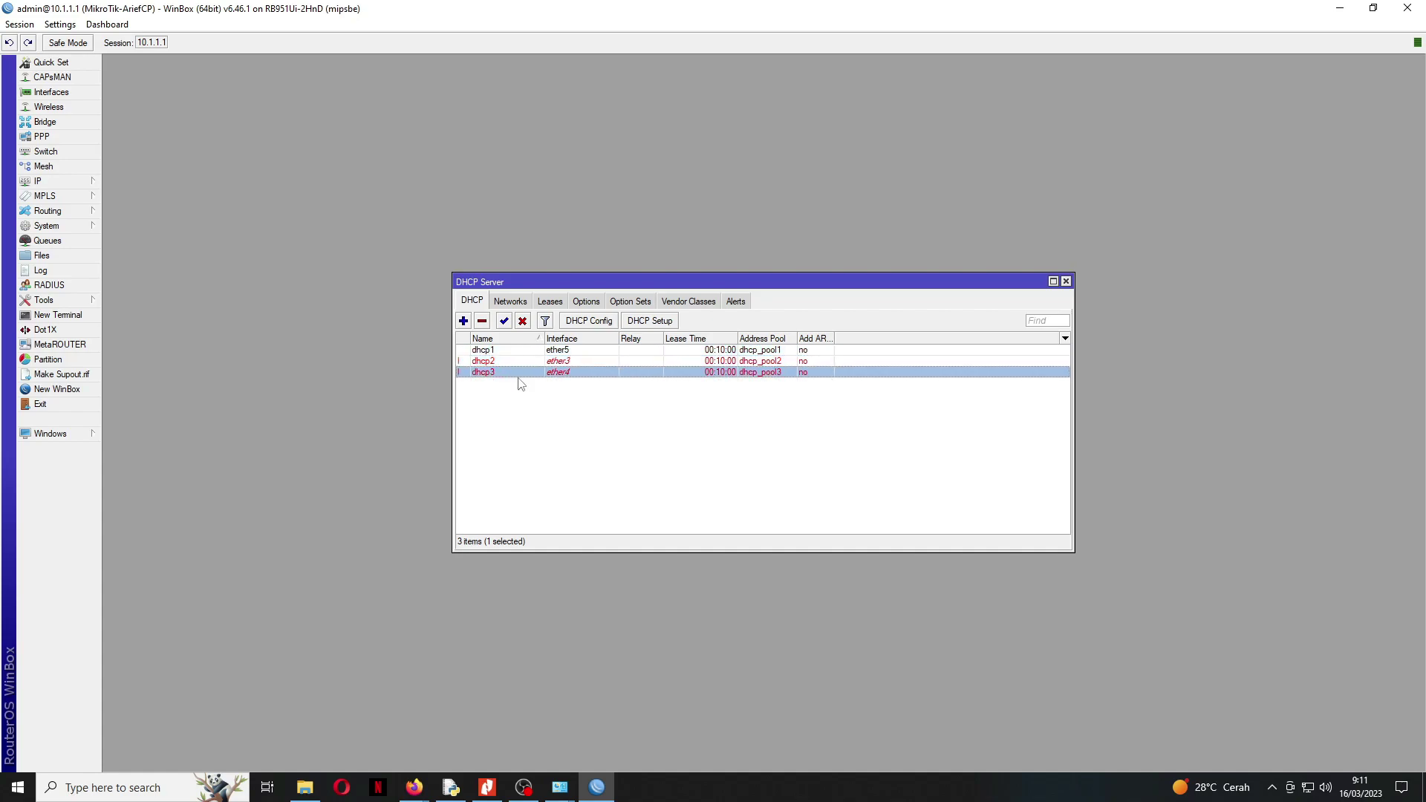
pyautogui.click(644, 430)
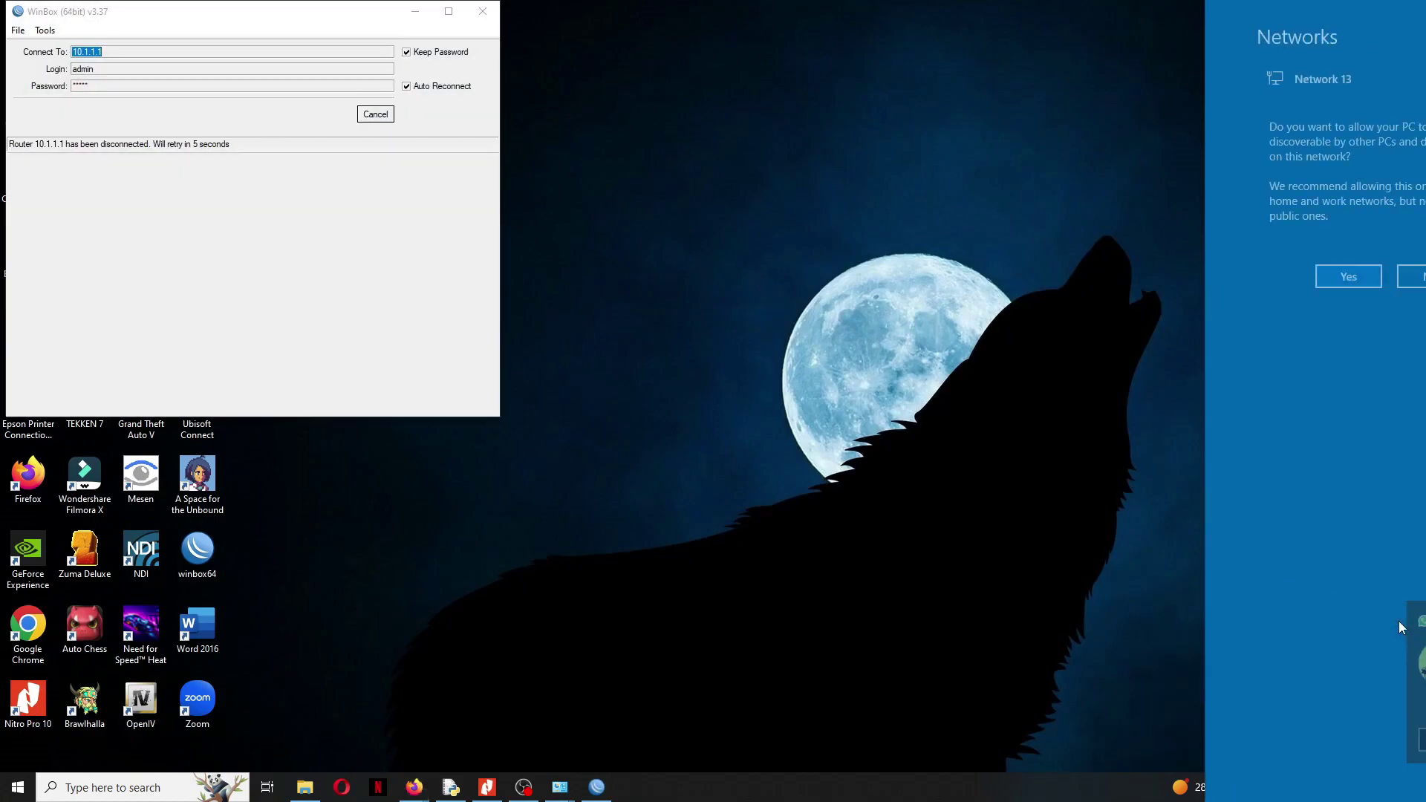
# Step: Allow the PC to be discoverable on Network 13 and check the ether4 DHCP server entry in the reconnected router session
pyautogui.click(1297, 276)
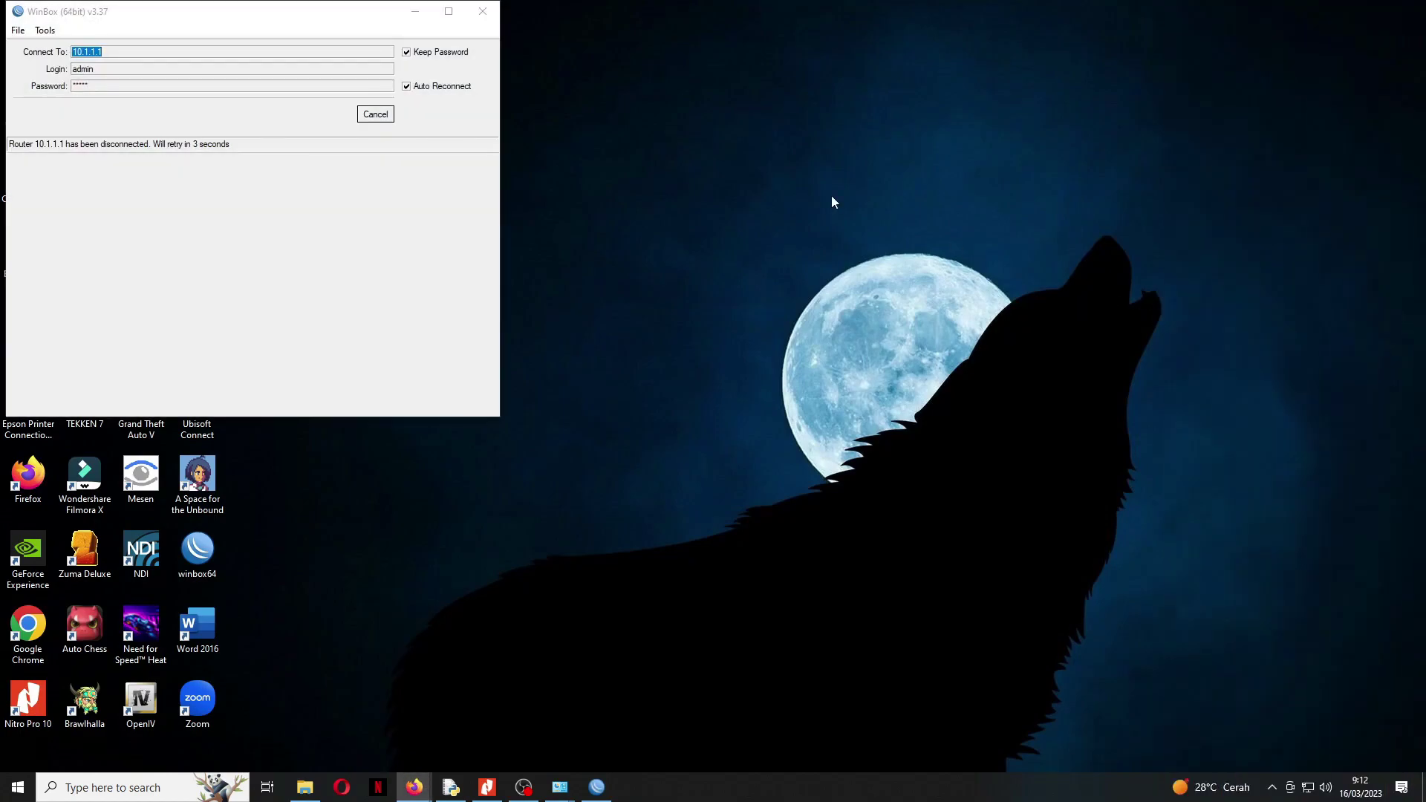
pyautogui.moveTo(290, 5); pyautogui.dragTo(756, 108)
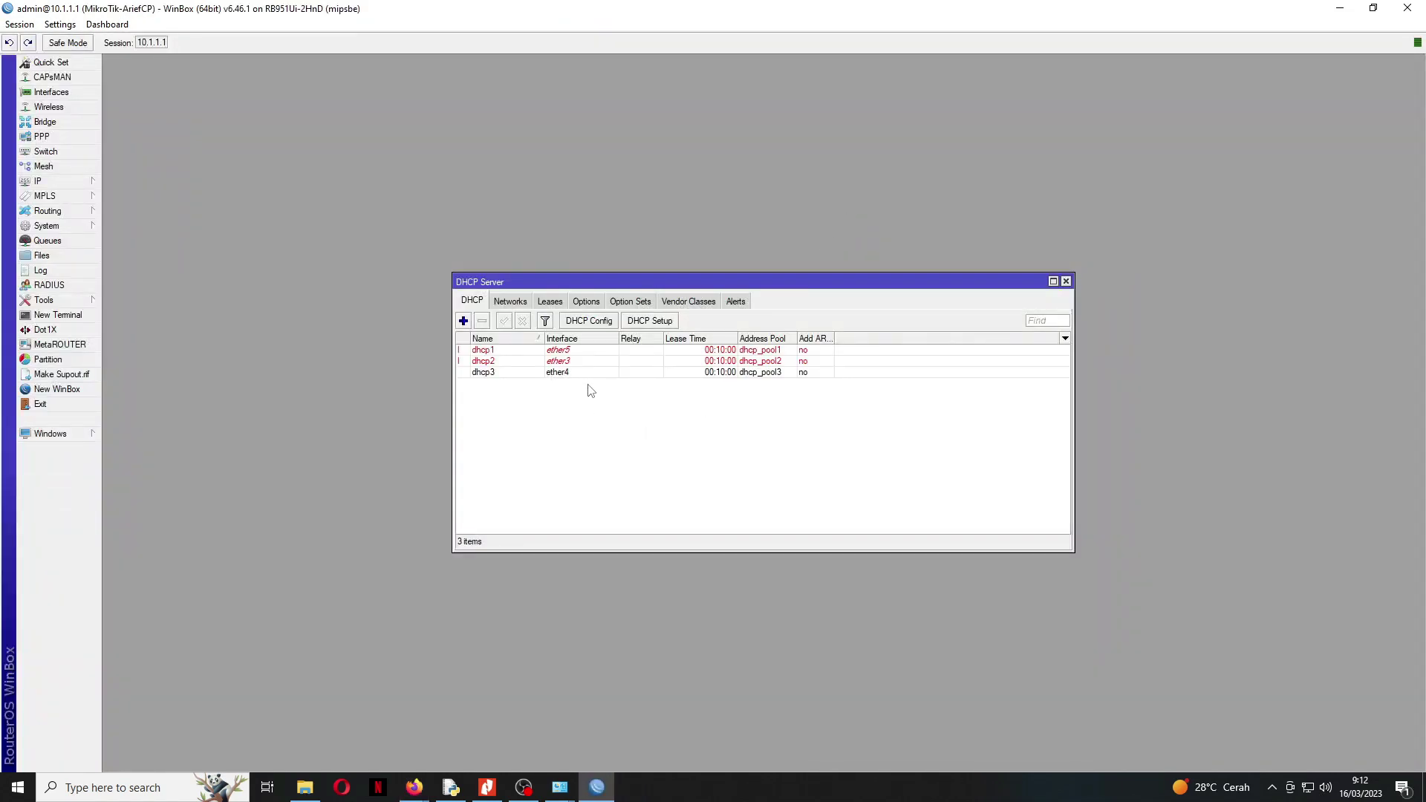
pyautogui.click(558, 351)
pyautogui.click(563, 371)
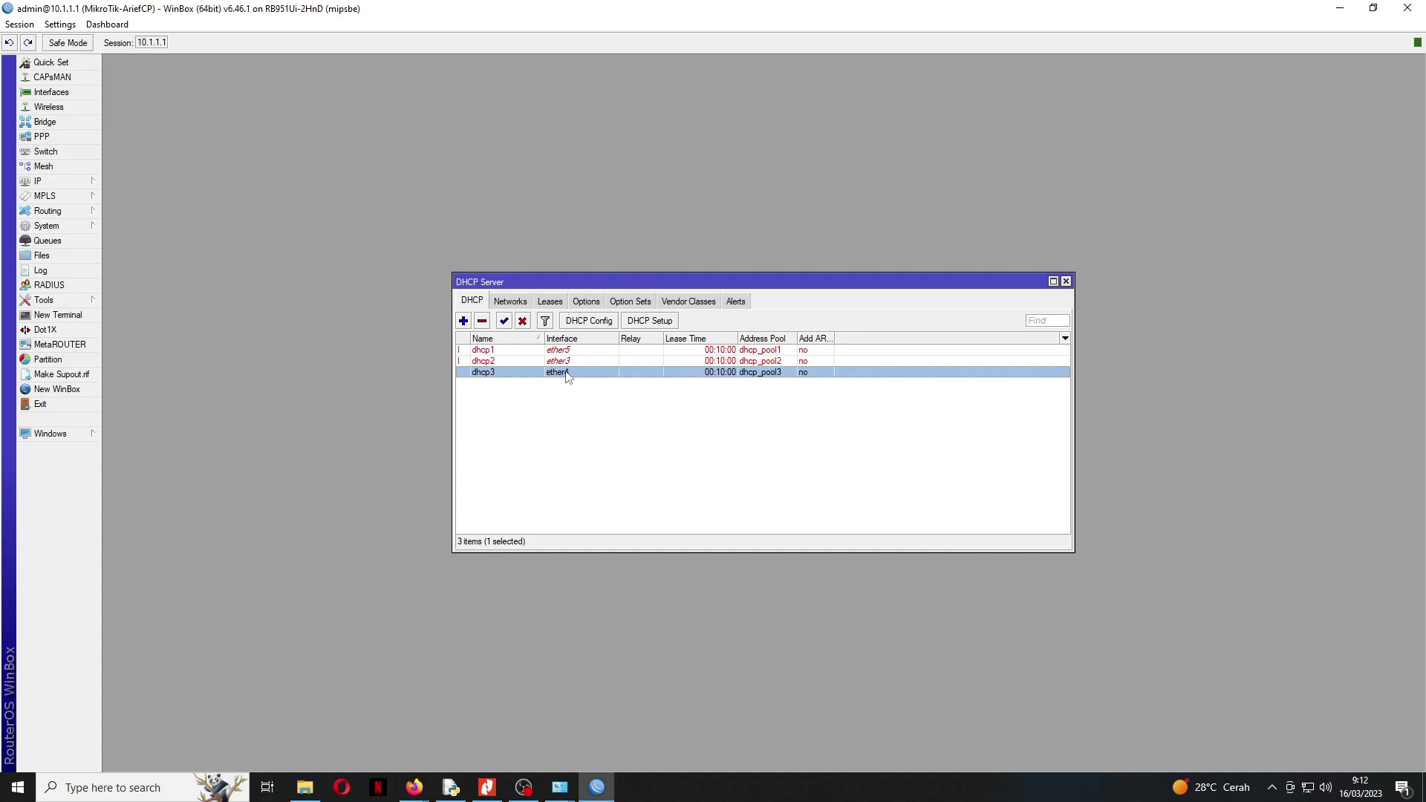
# Step: Open the router's IP address list and place it beside the DHCP server list
pyautogui.click(67, 181)
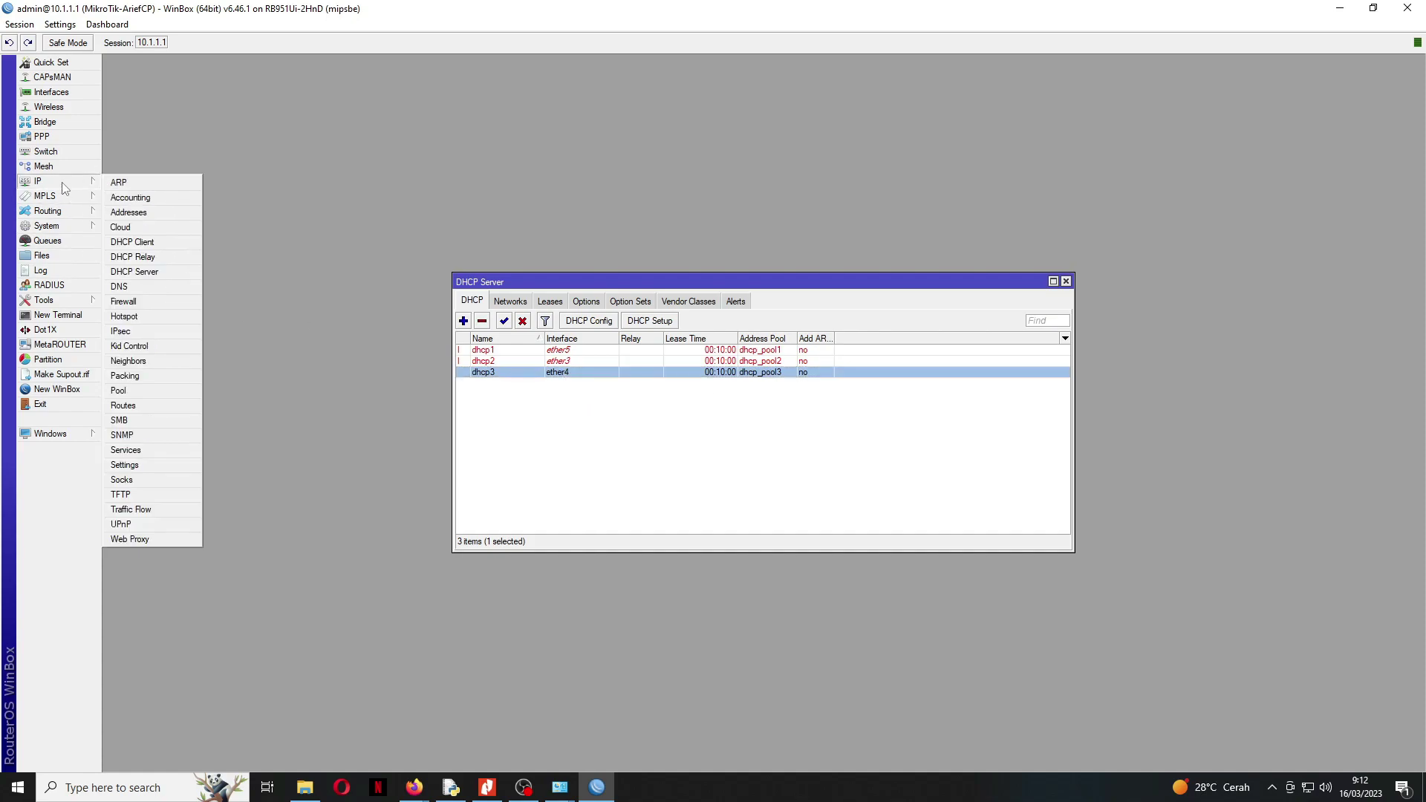
pyautogui.click(140, 212)
pyautogui.moveTo(722, 288); pyautogui.dragTo(246, 178)
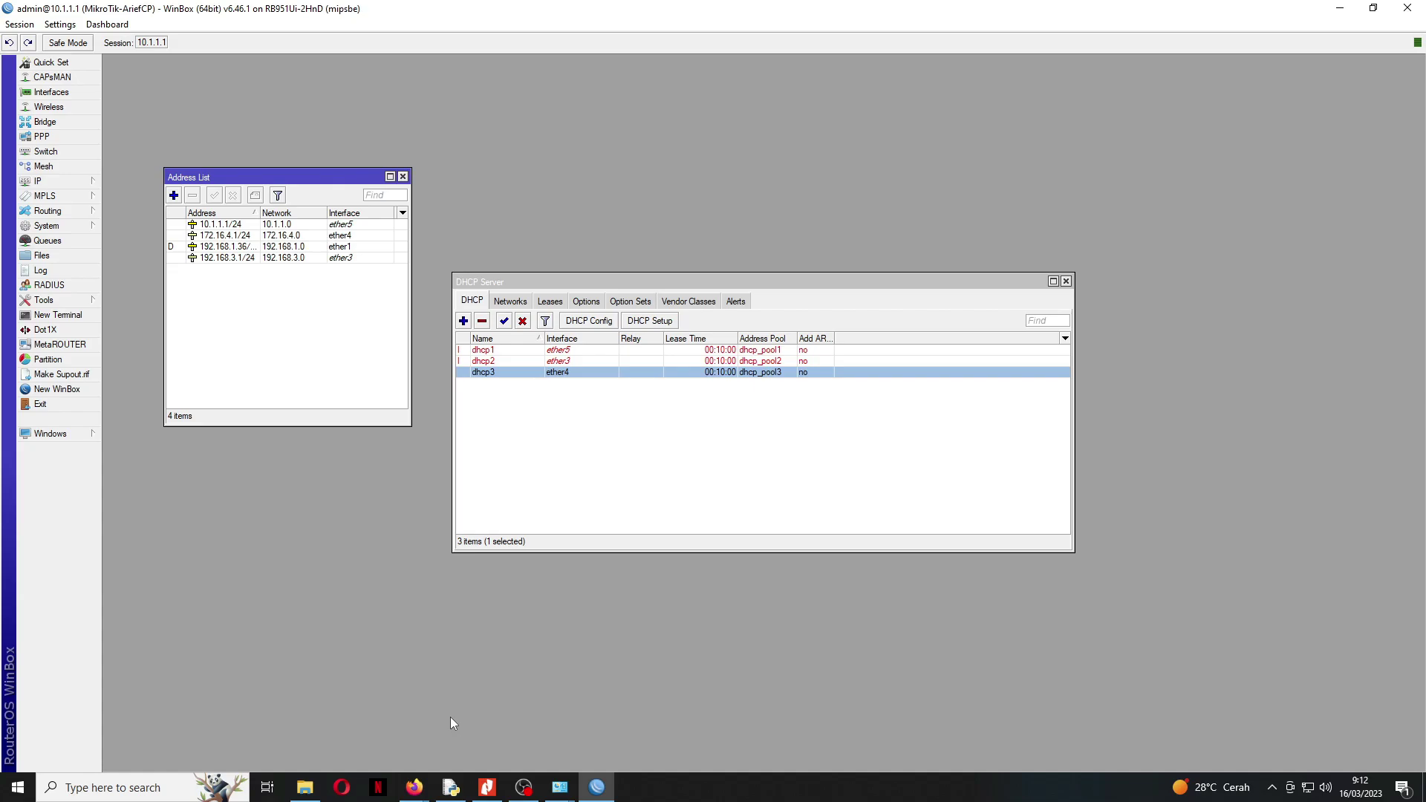
# Step: Run ipconfig/all in a Command Prompt and compare the PC's IPv4 address with the ether4 network in the topology diagram
pyautogui.press('super+r')
pyautogui.write('cmd')
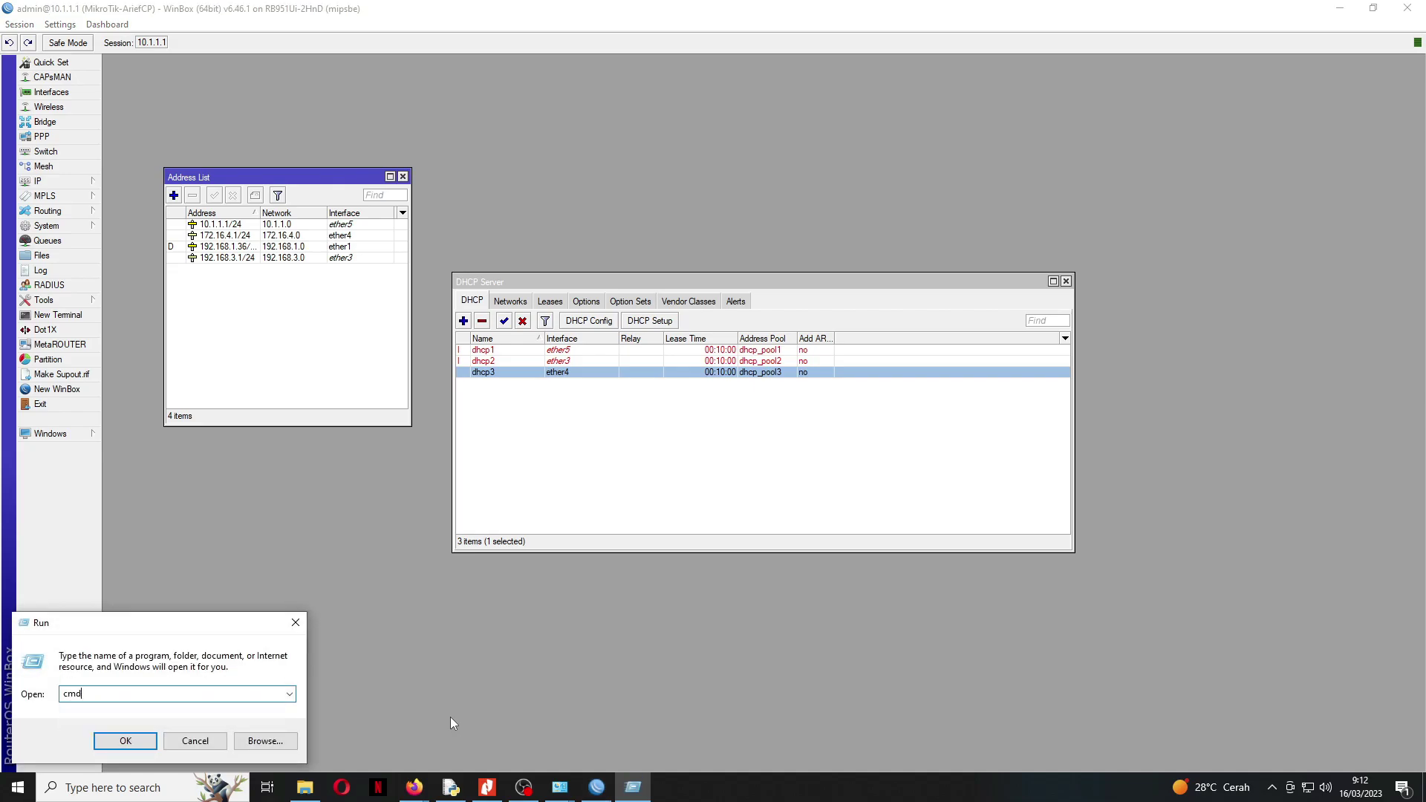
pyautogui.press('Return')
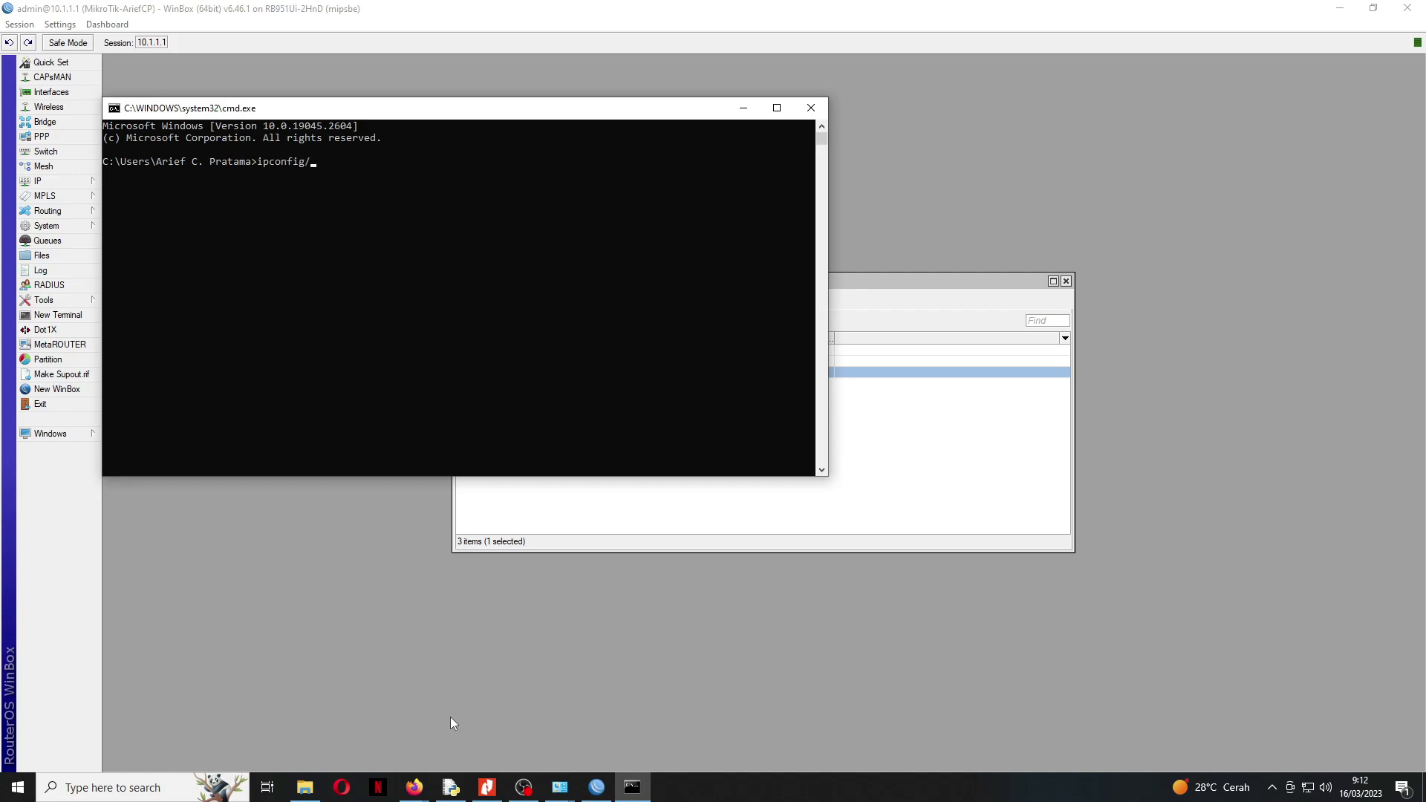
pyautogui.press('Return')
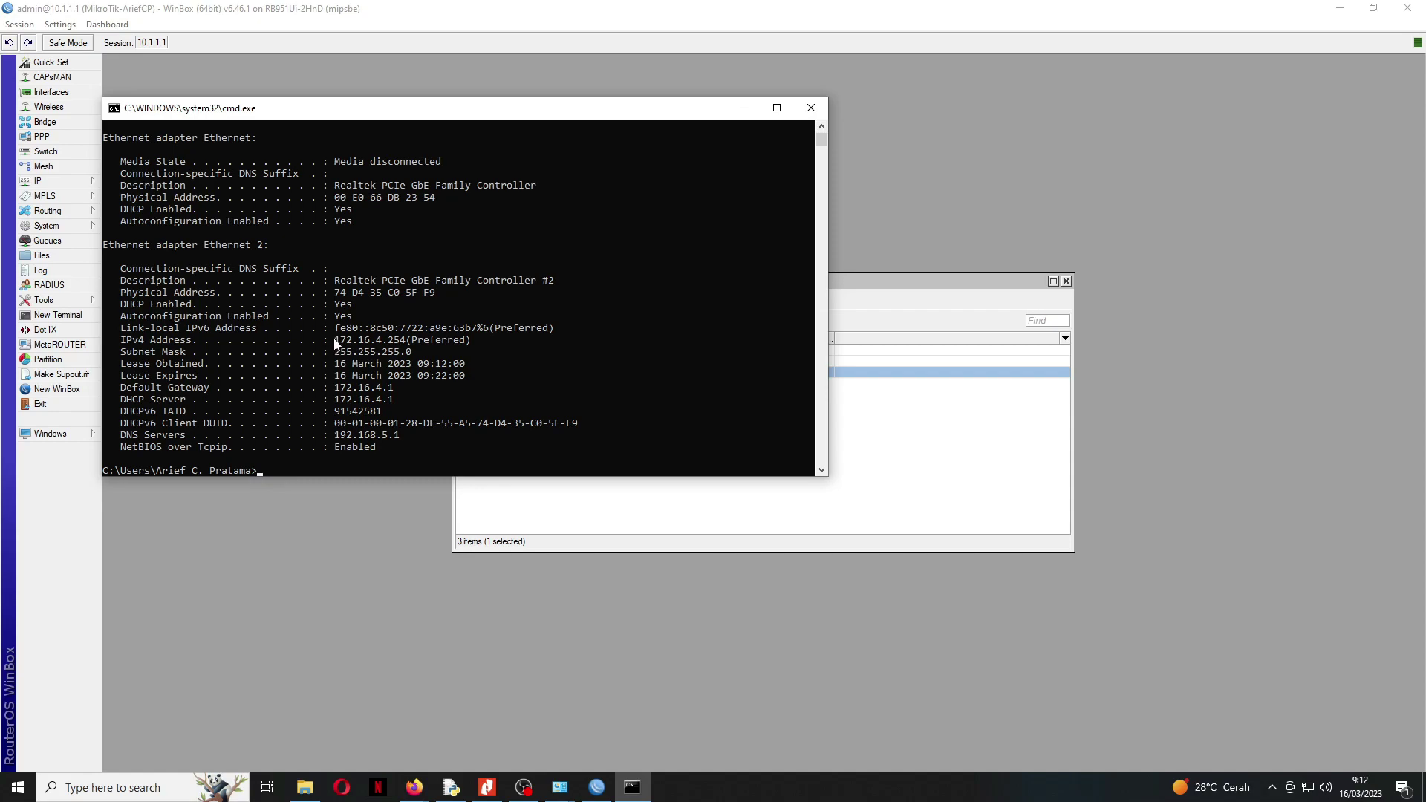
pyautogui.moveTo(334, 341); pyautogui.dragTo(477, 348)
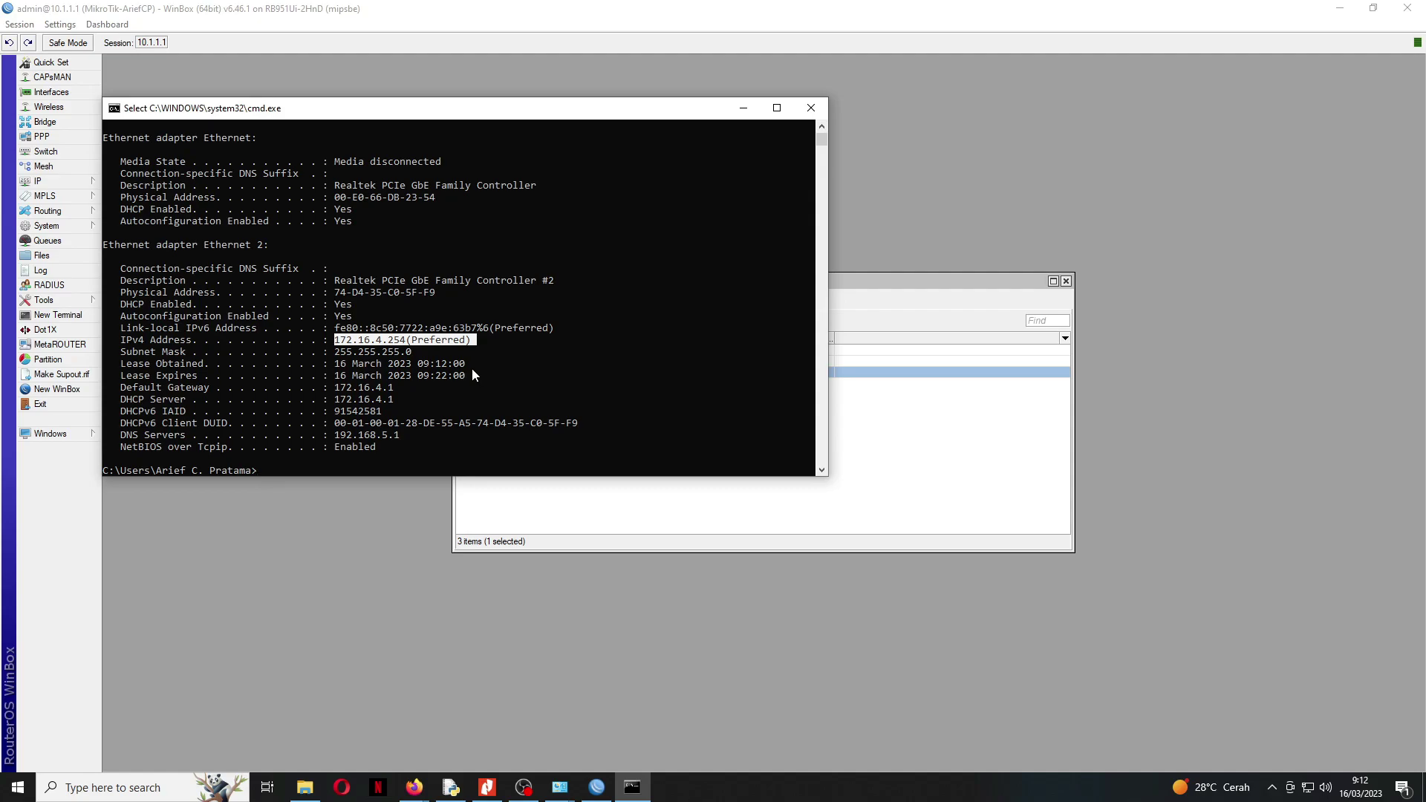
pyautogui.click(487, 787)
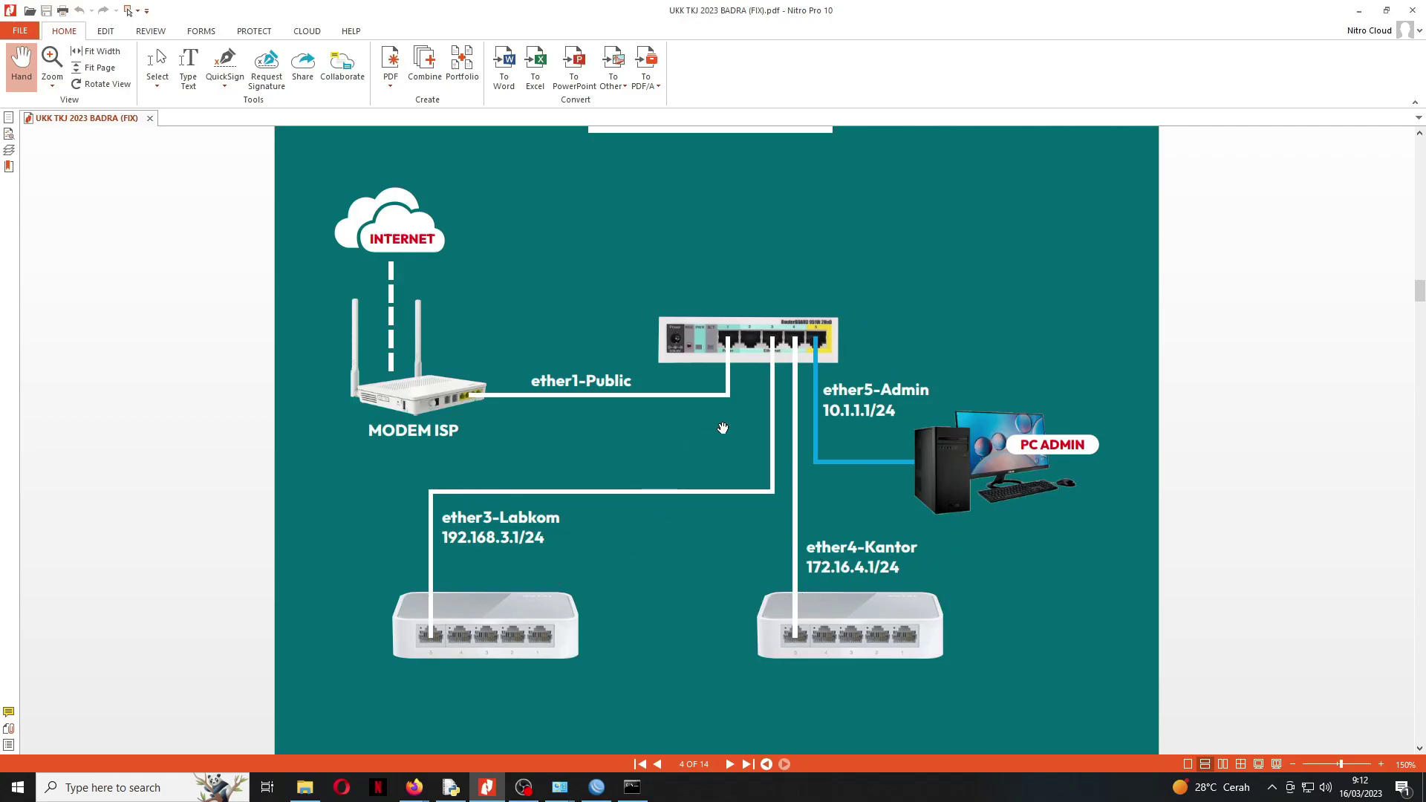
pyautogui.click(1358, 11)
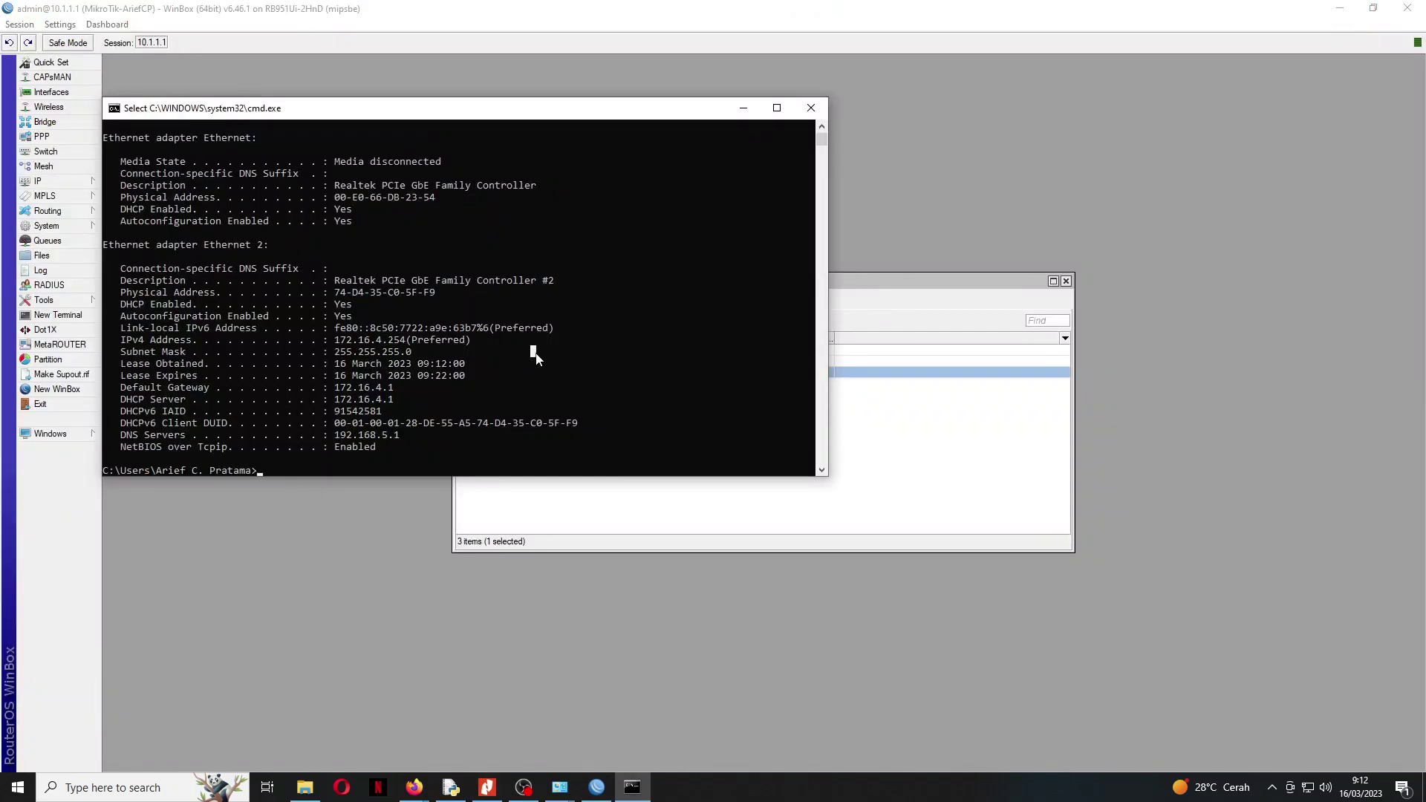
pyautogui.click(742, 108)
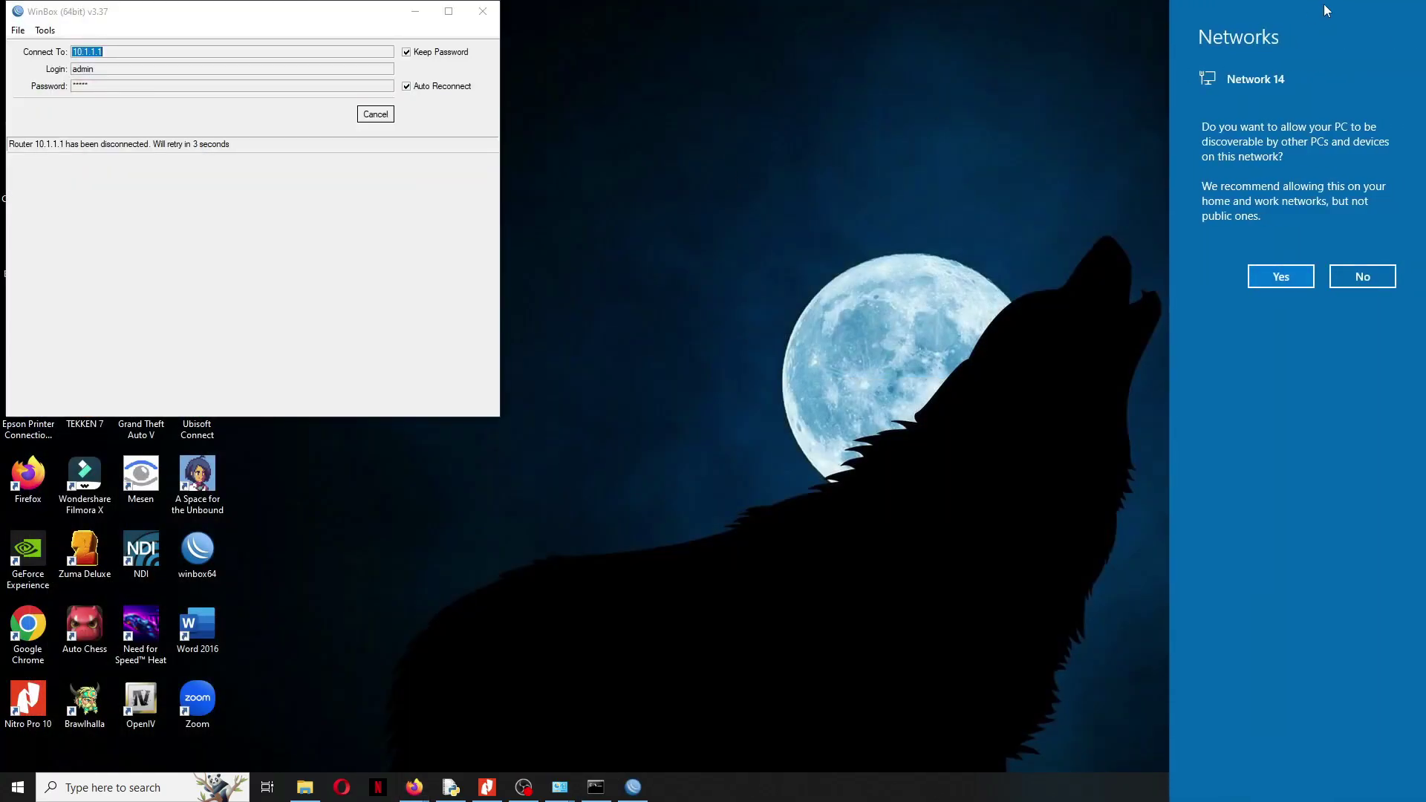
# Step: Allow the PC to be discoverable on Network 14 and check the ether3 DHCP server entry and address
pyautogui.click(1298, 278)
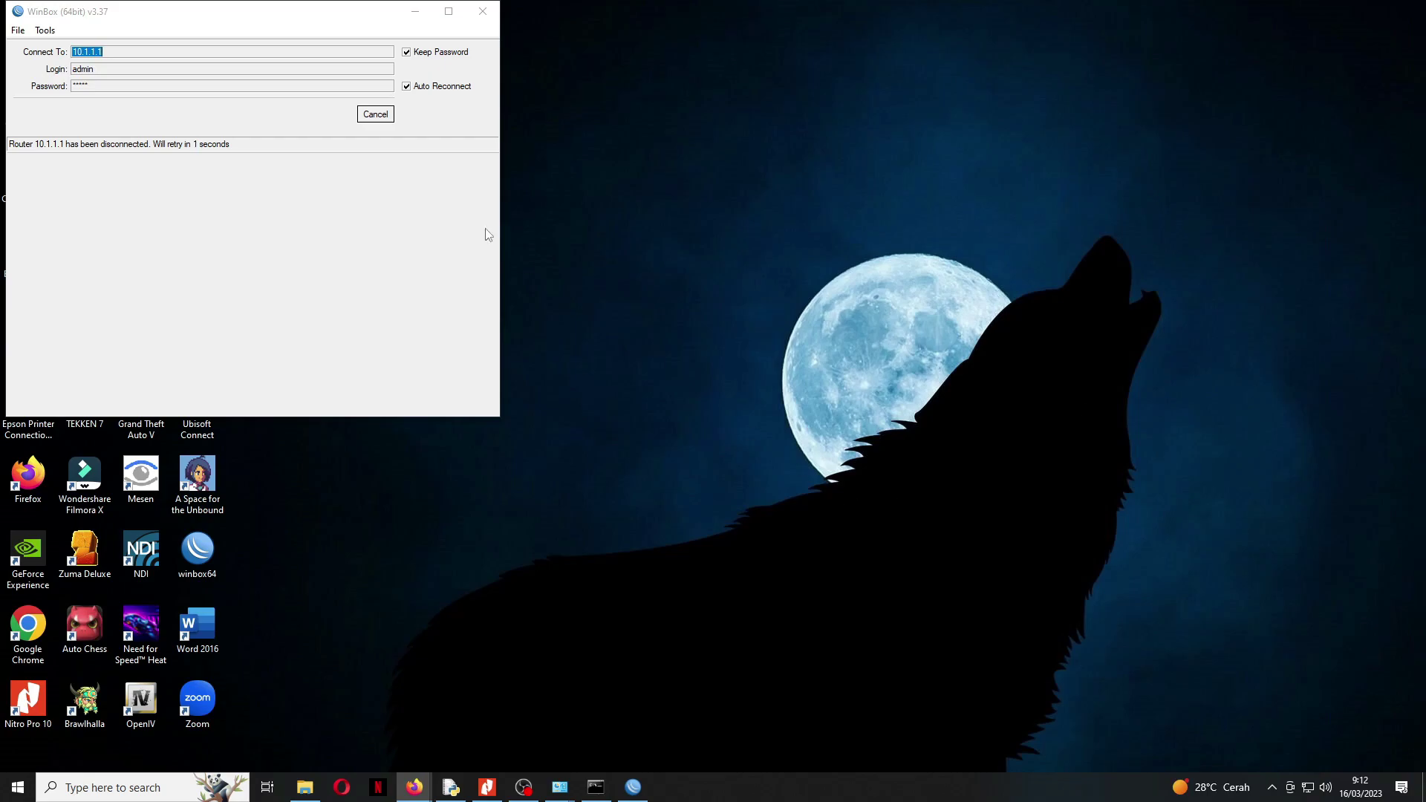
pyautogui.moveTo(278, 16); pyautogui.dragTo(420, 74)
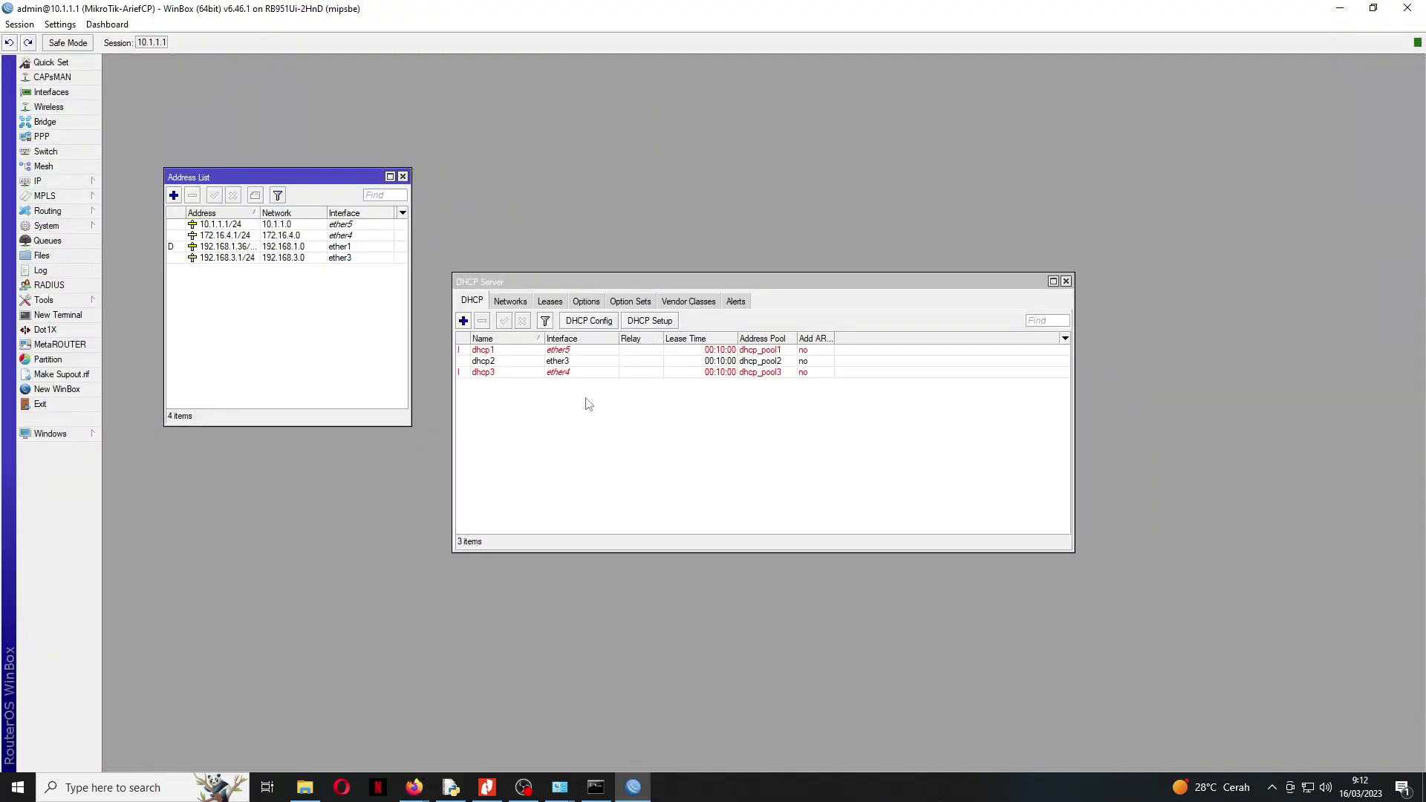
pyautogui.click(563, 362)
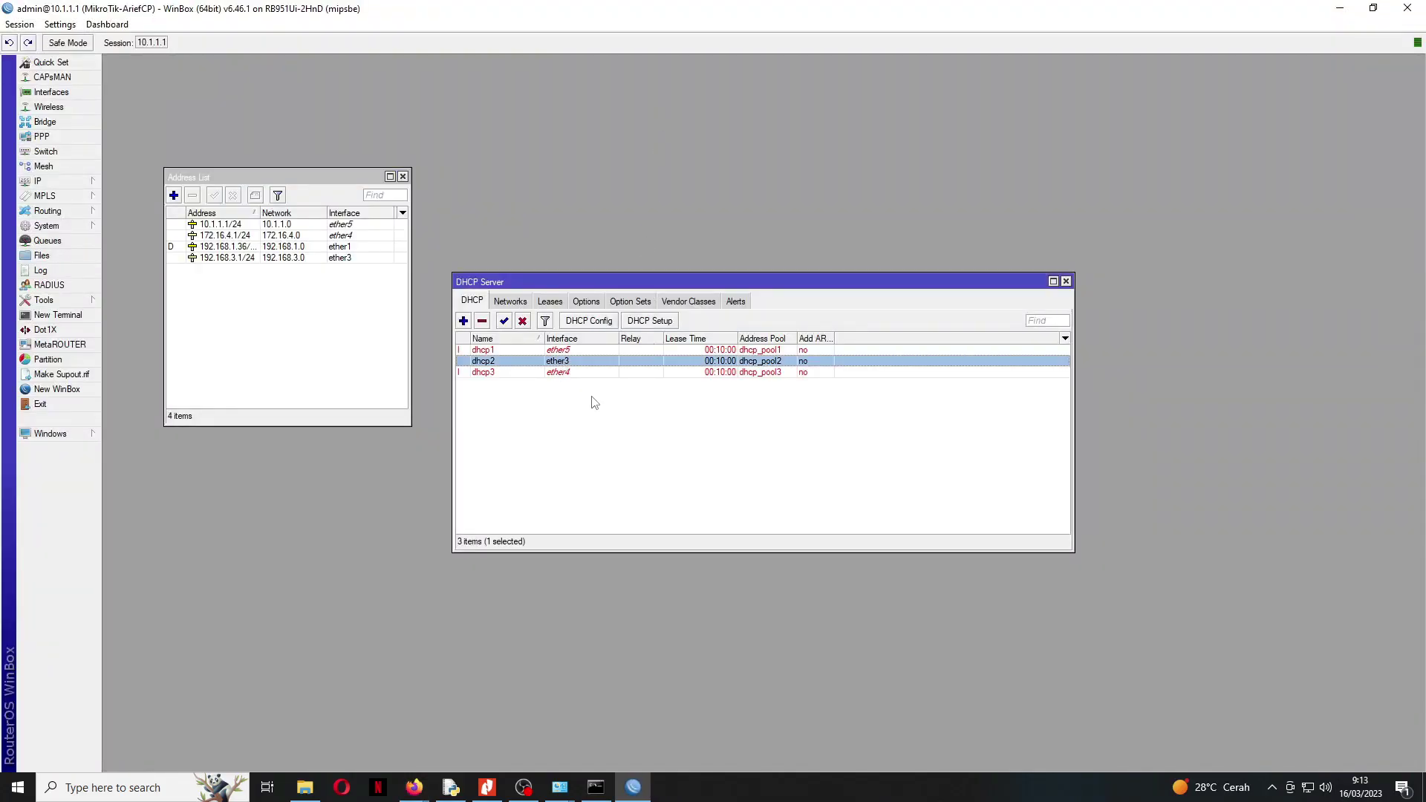
pyautogui.click(592, 419)
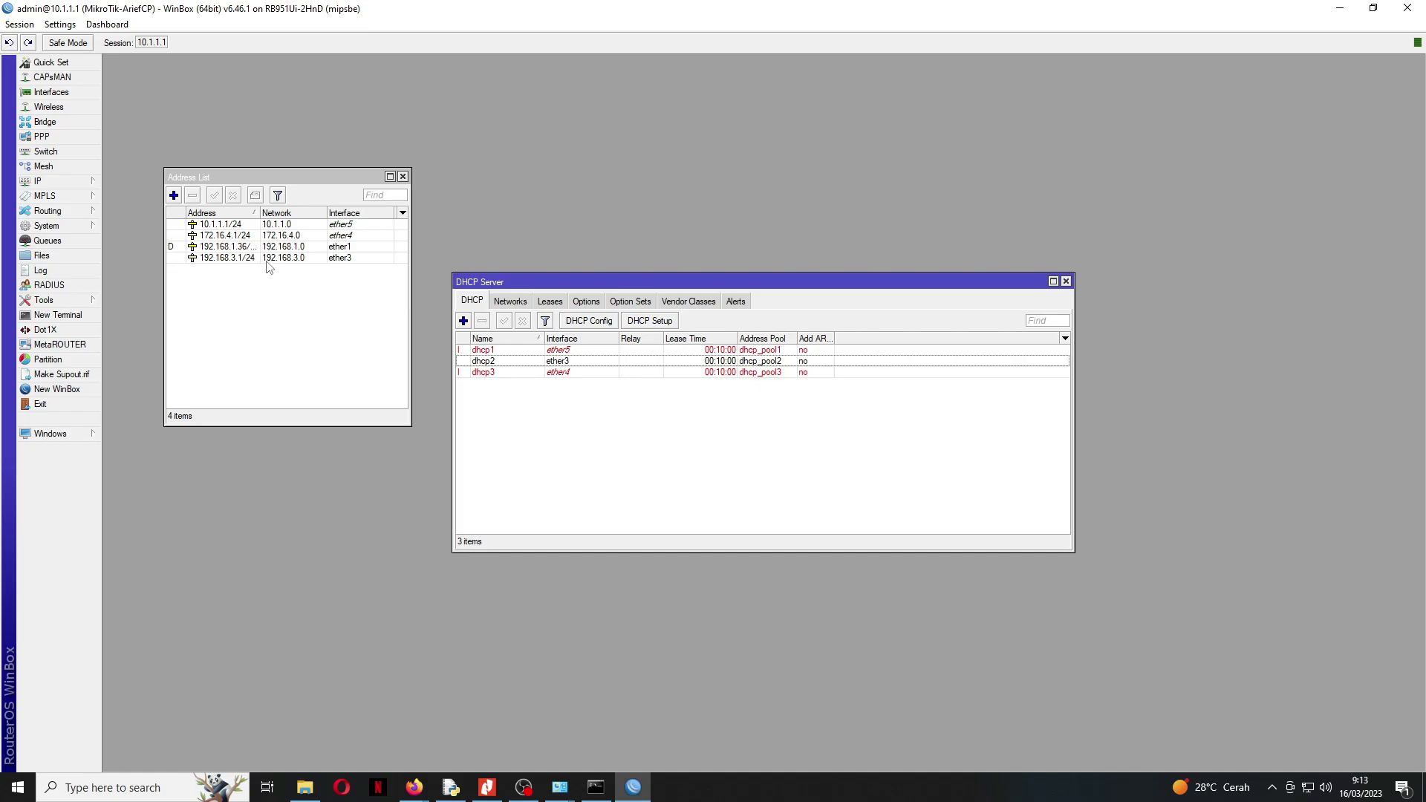
# Step: Run ipconfig /all again in the Command Prompt and check the IPv4 address leased on the ether3 connection
pyautogui.click(595, 787)
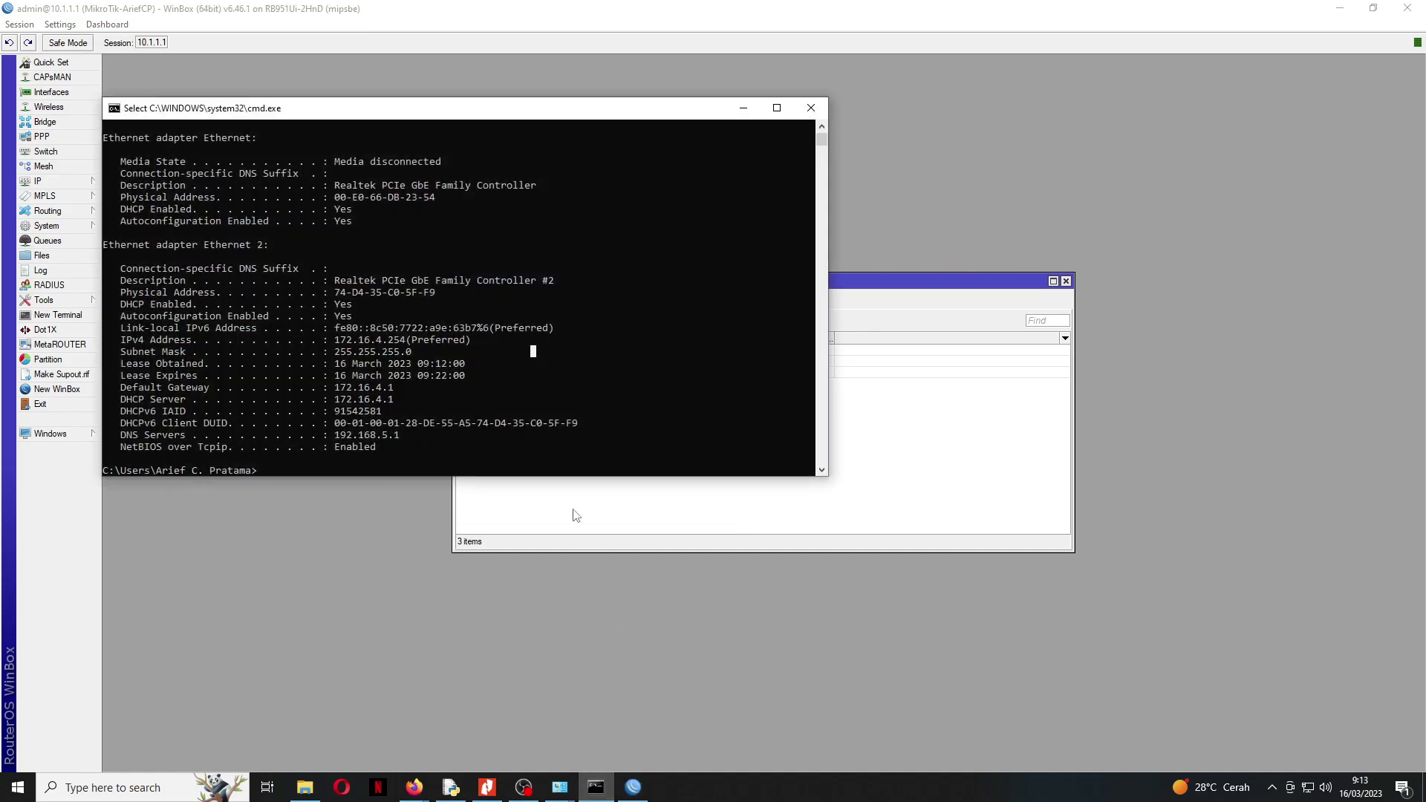
pyautogui.write('ipconfig /all')
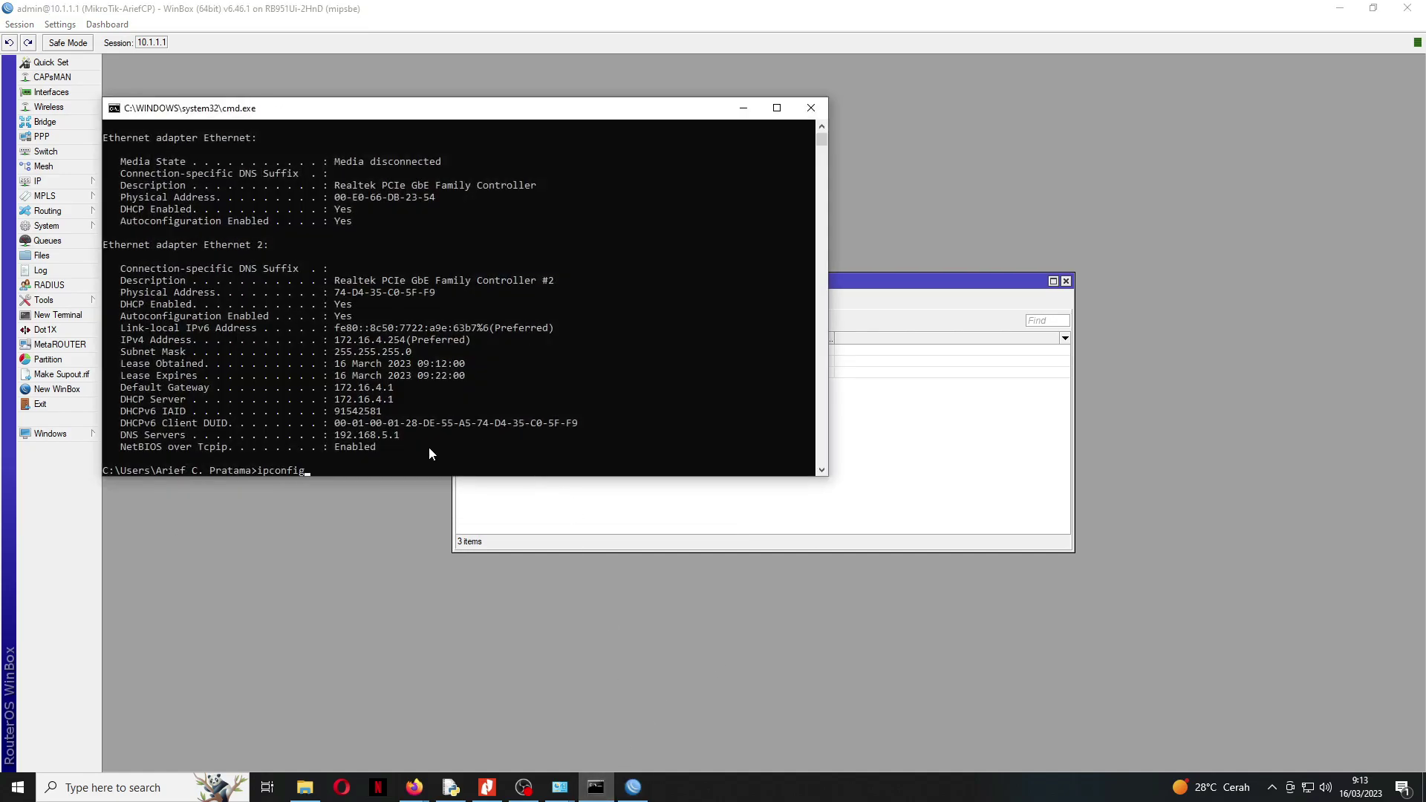
pyautogui.press('Return')
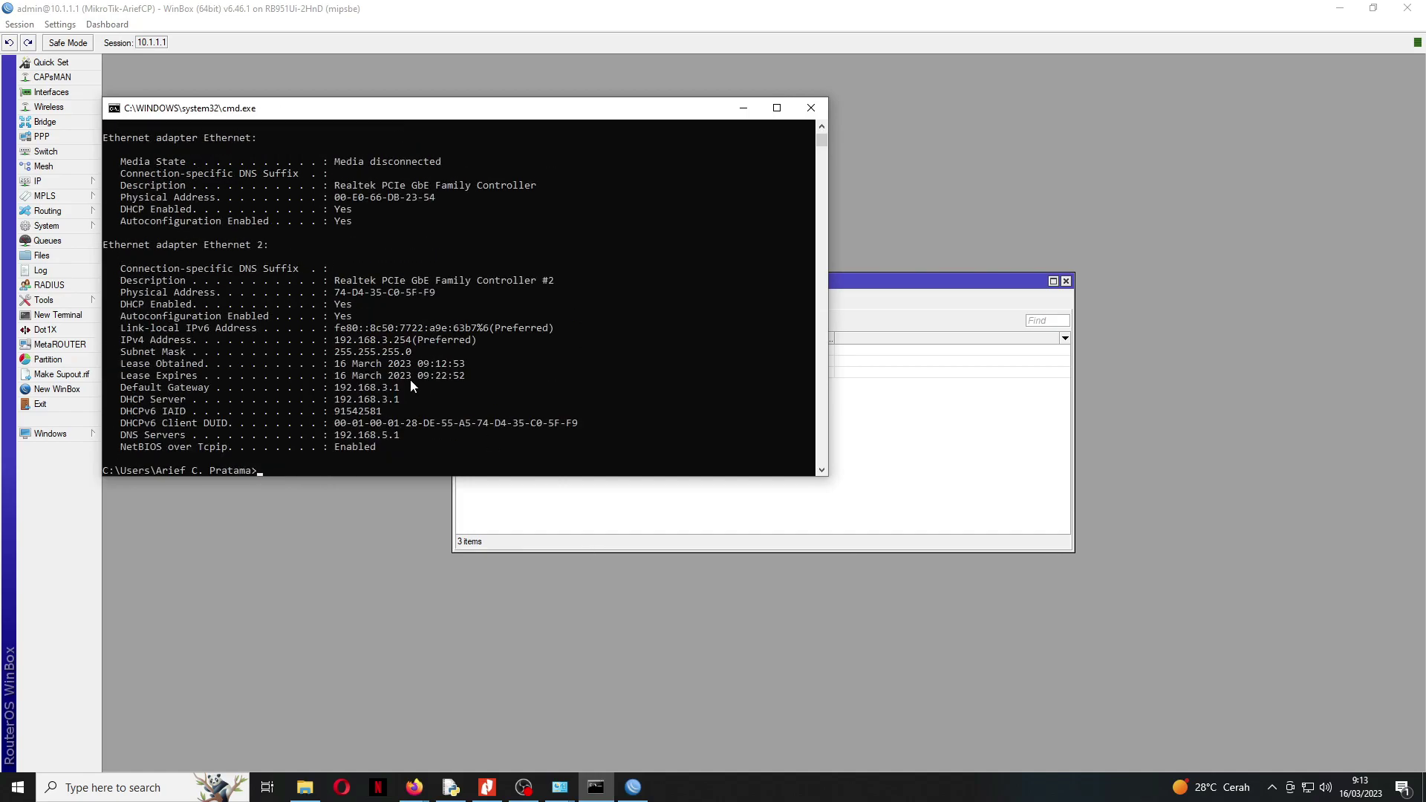
pyautogui.moveTo(335, 341); pyautogui.dragTo(524, 346)
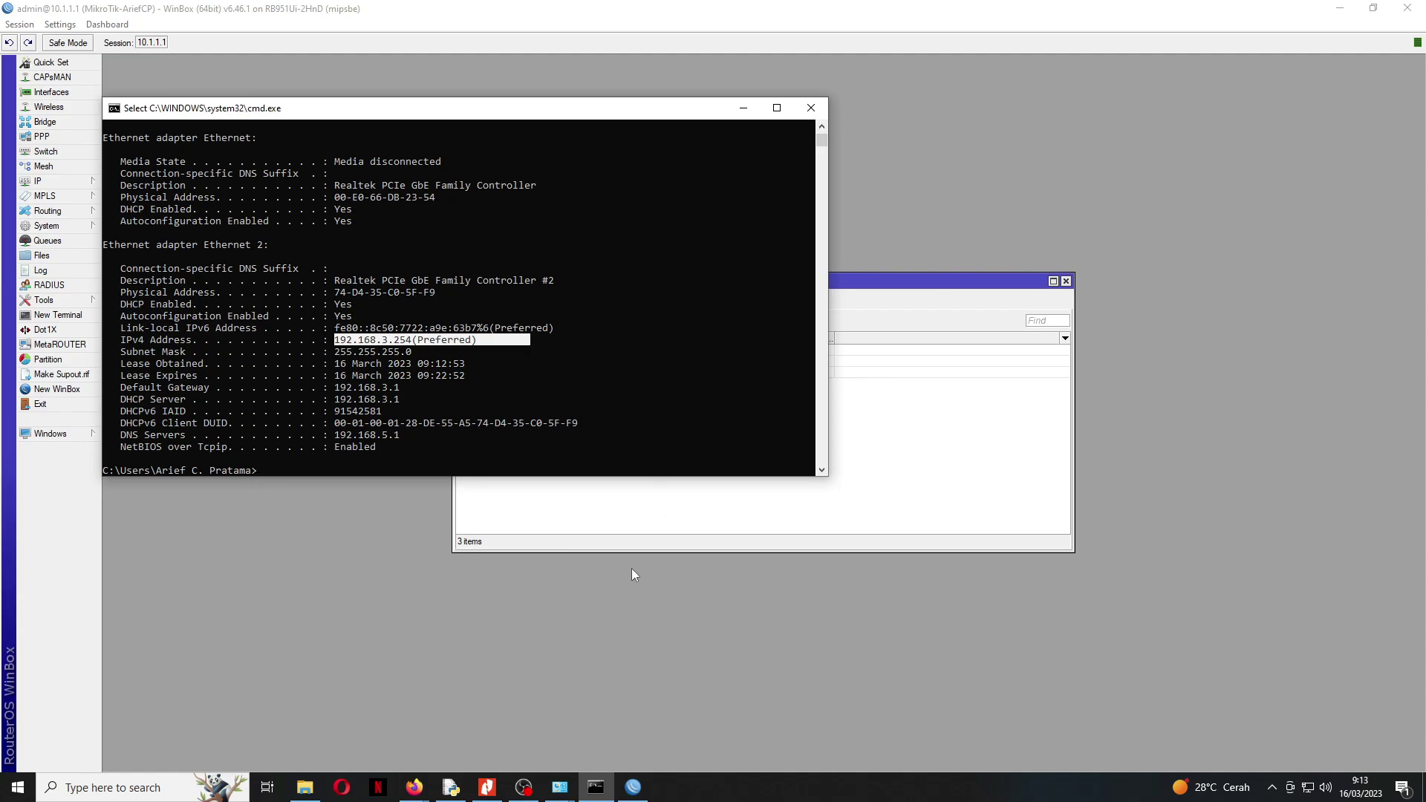
# Step: Review the Soal 1 topology diagram, the testing instructions and the grading criteria in the assignment PDF
pyautogui.click(487, 787)
pyautogui.scroll(1, 651, 467)
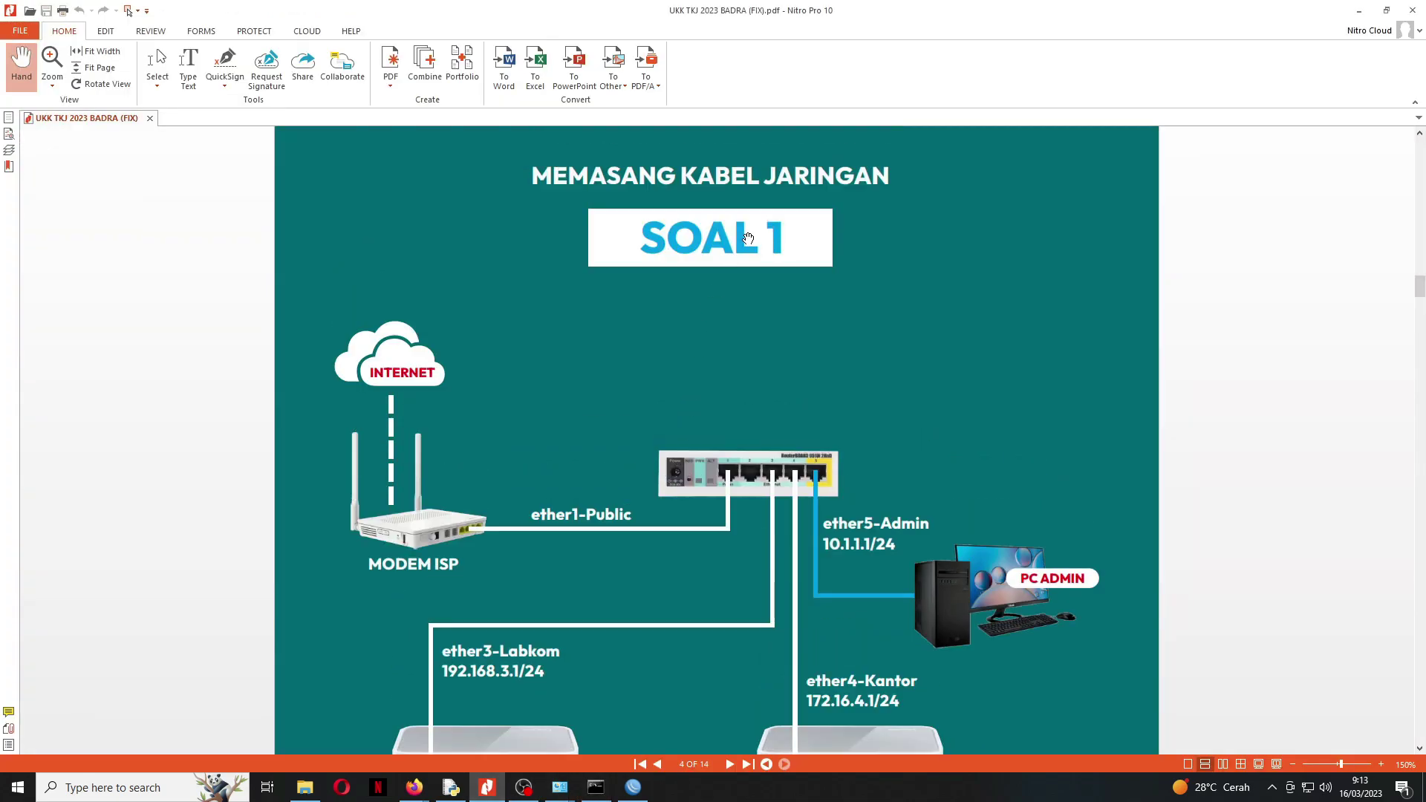
pyautogui.scroll(-1, 748, 400)
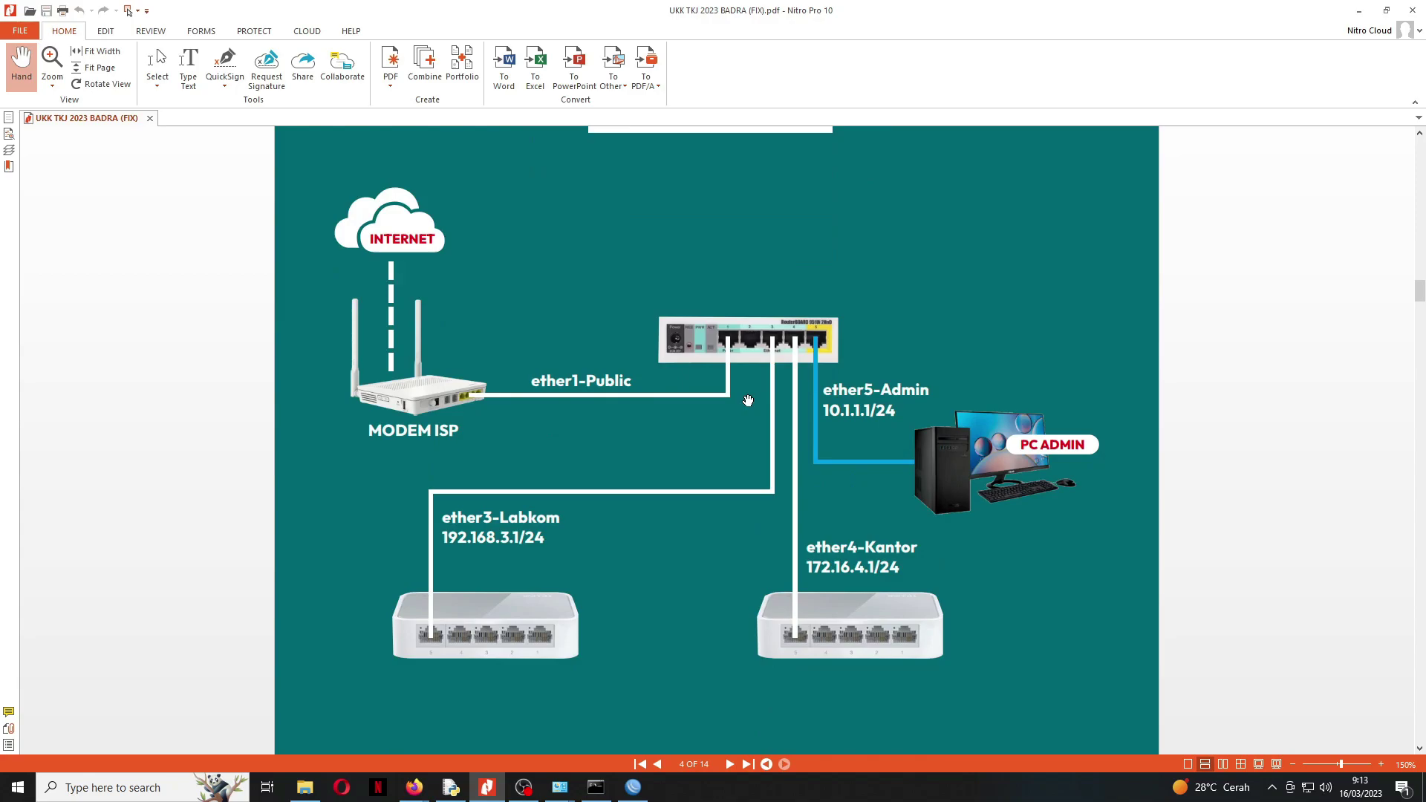
pyautogui.scroll(-1, 748, 400)
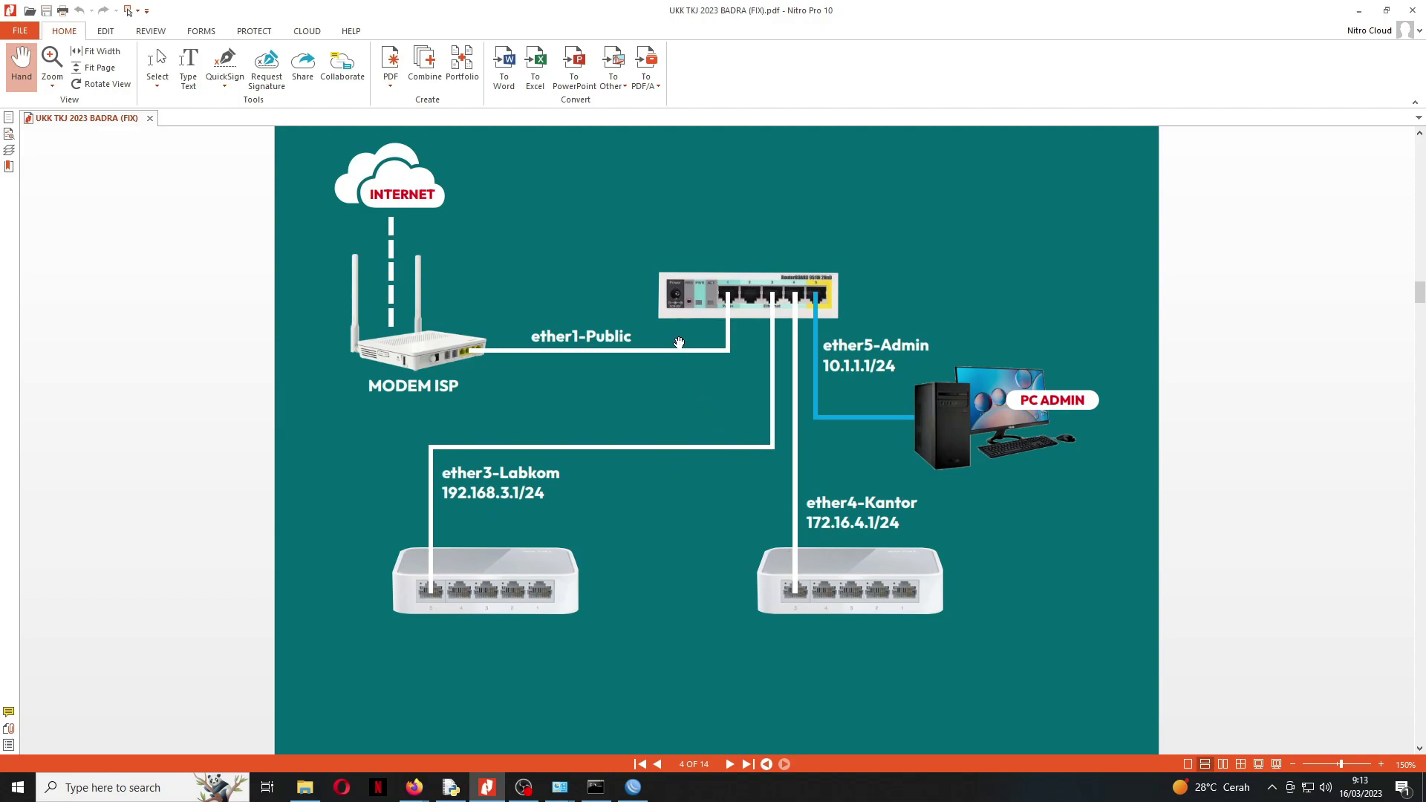
pyautogui.scroll(1, 691, 362)
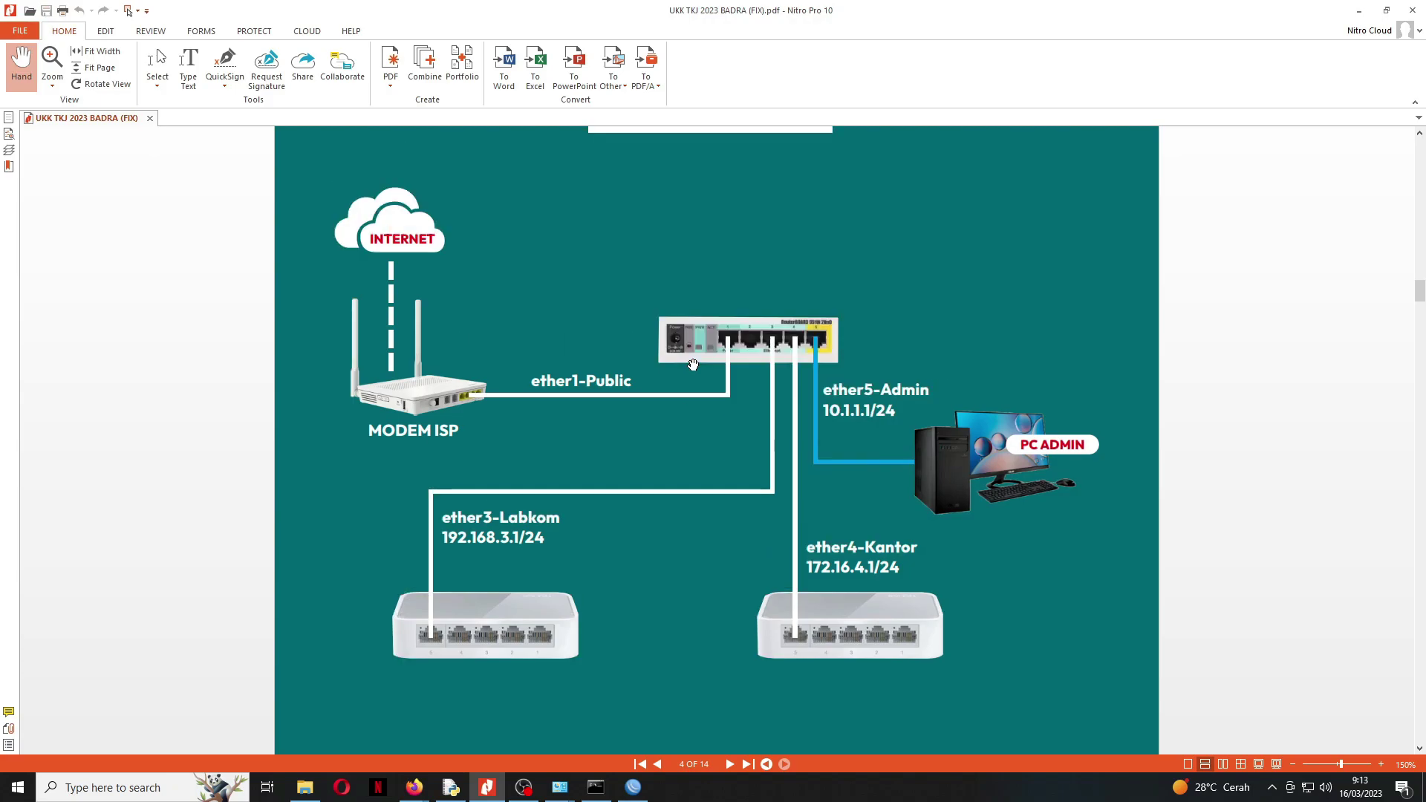
pyautogui.scroll(1, 693, 363)
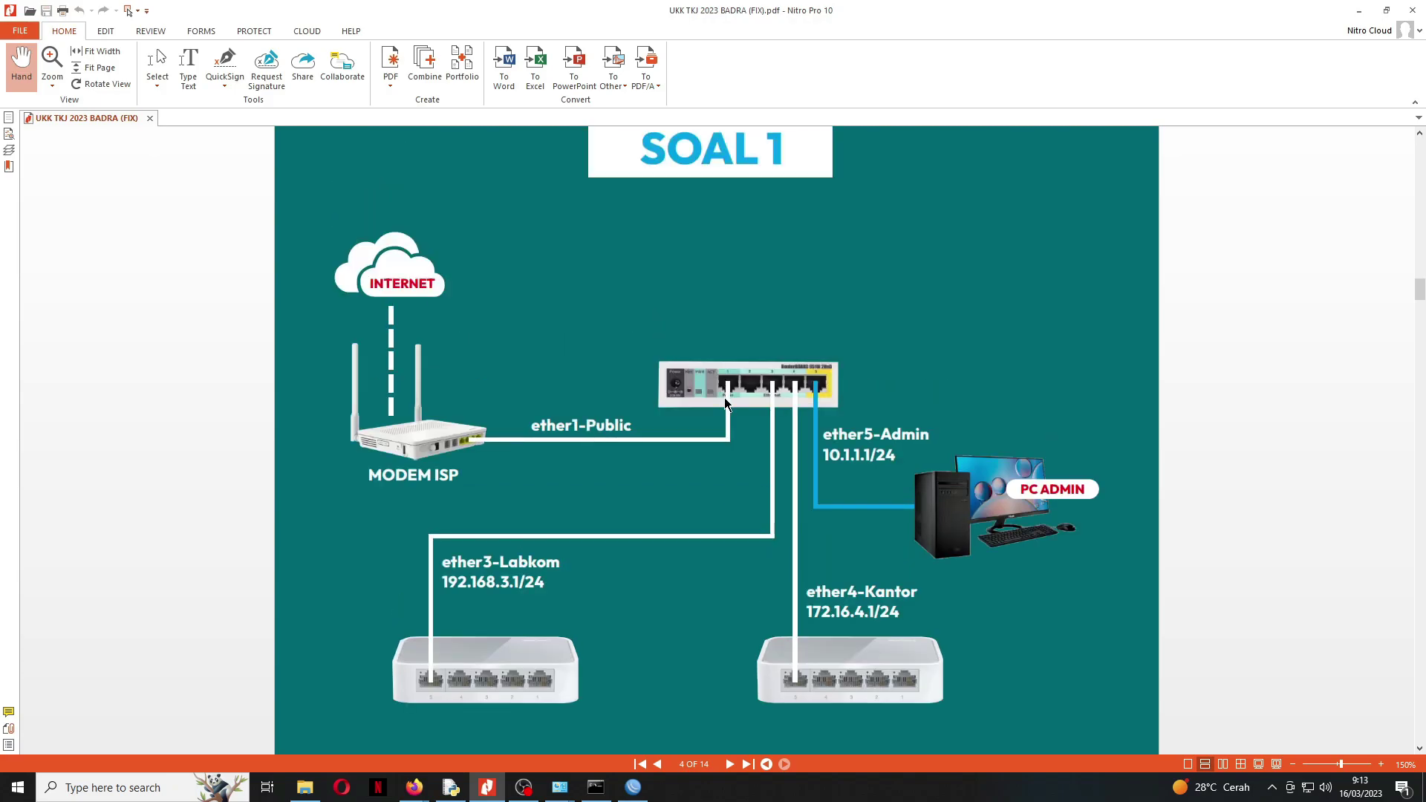
pyautogui.scroll(-3, 724, 398)
pyautogui.scroll(-3, 751, 375)
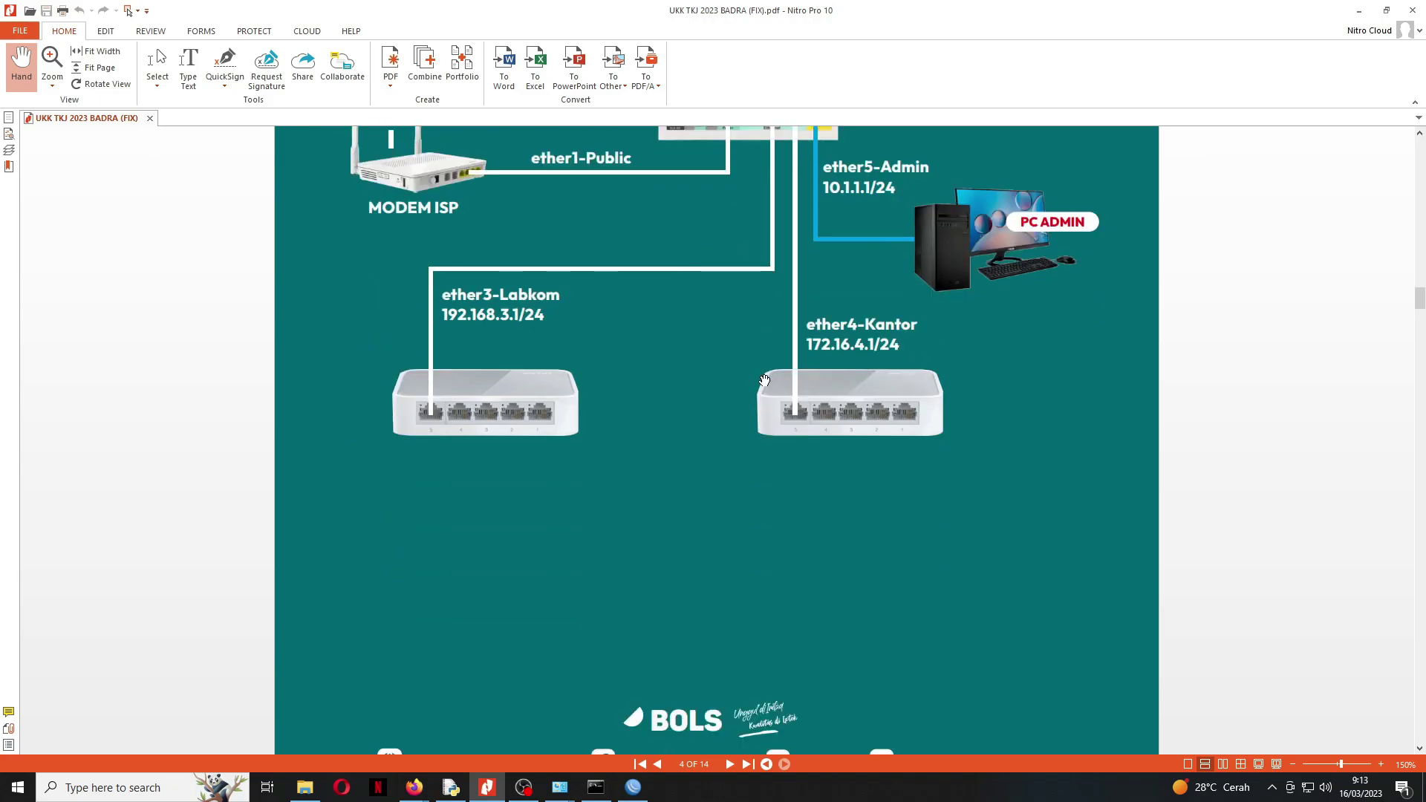
pyautogui.scroll(-20, 764, 381)
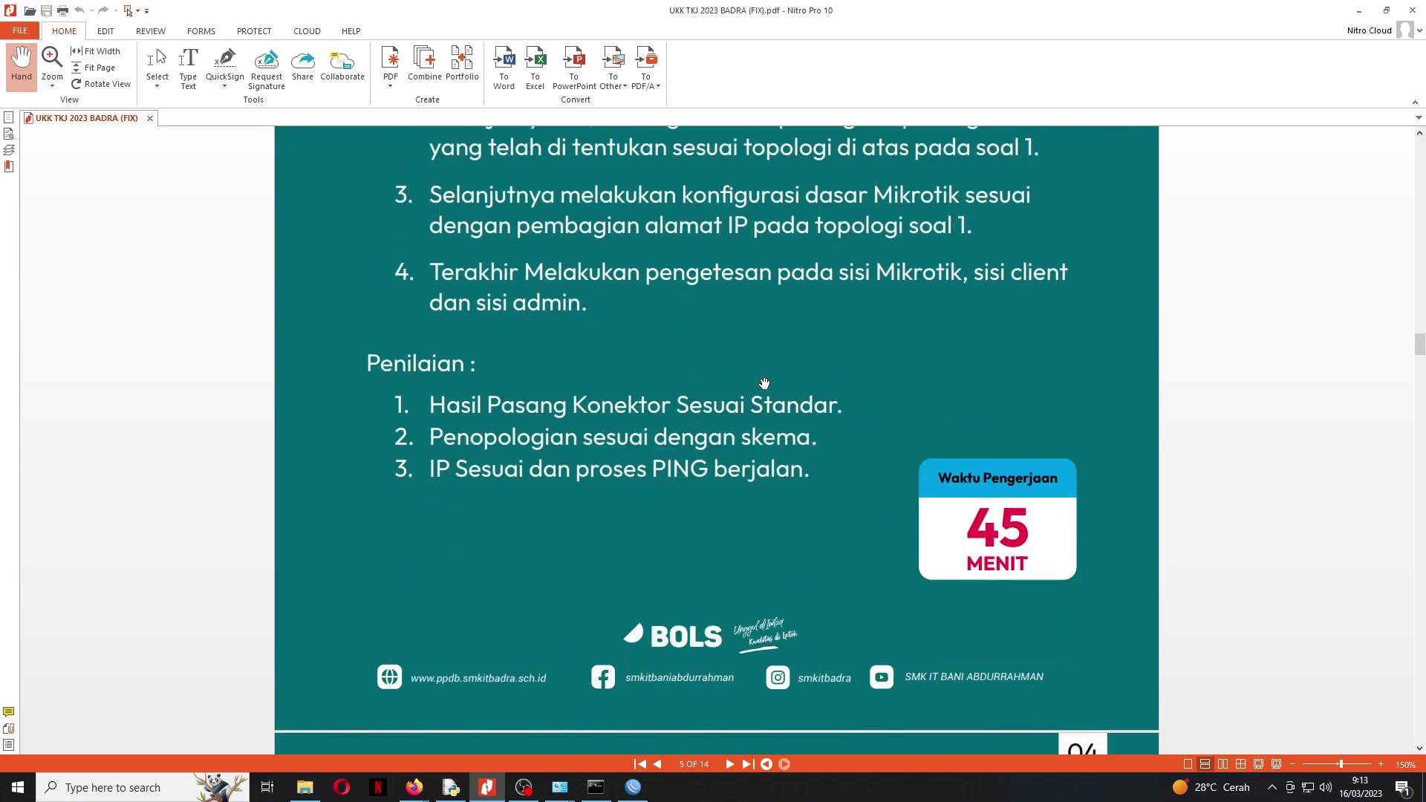
pyautogui.scroll(-1, 764, 383)
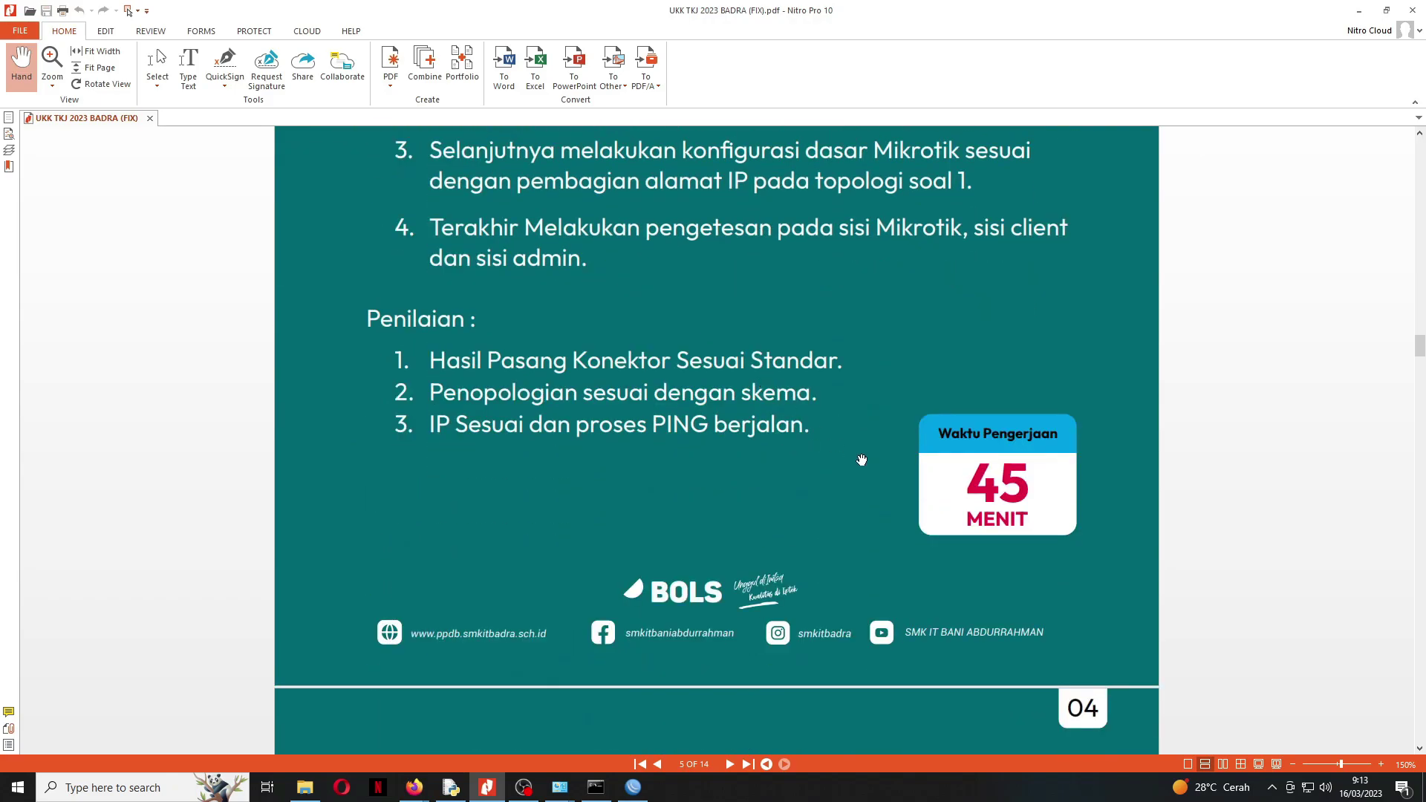
pyautogui.click(488, 789)
# Step: Return to WinBox and close the DHCP Server and Address List windows
pyautogui.click(994, 329)
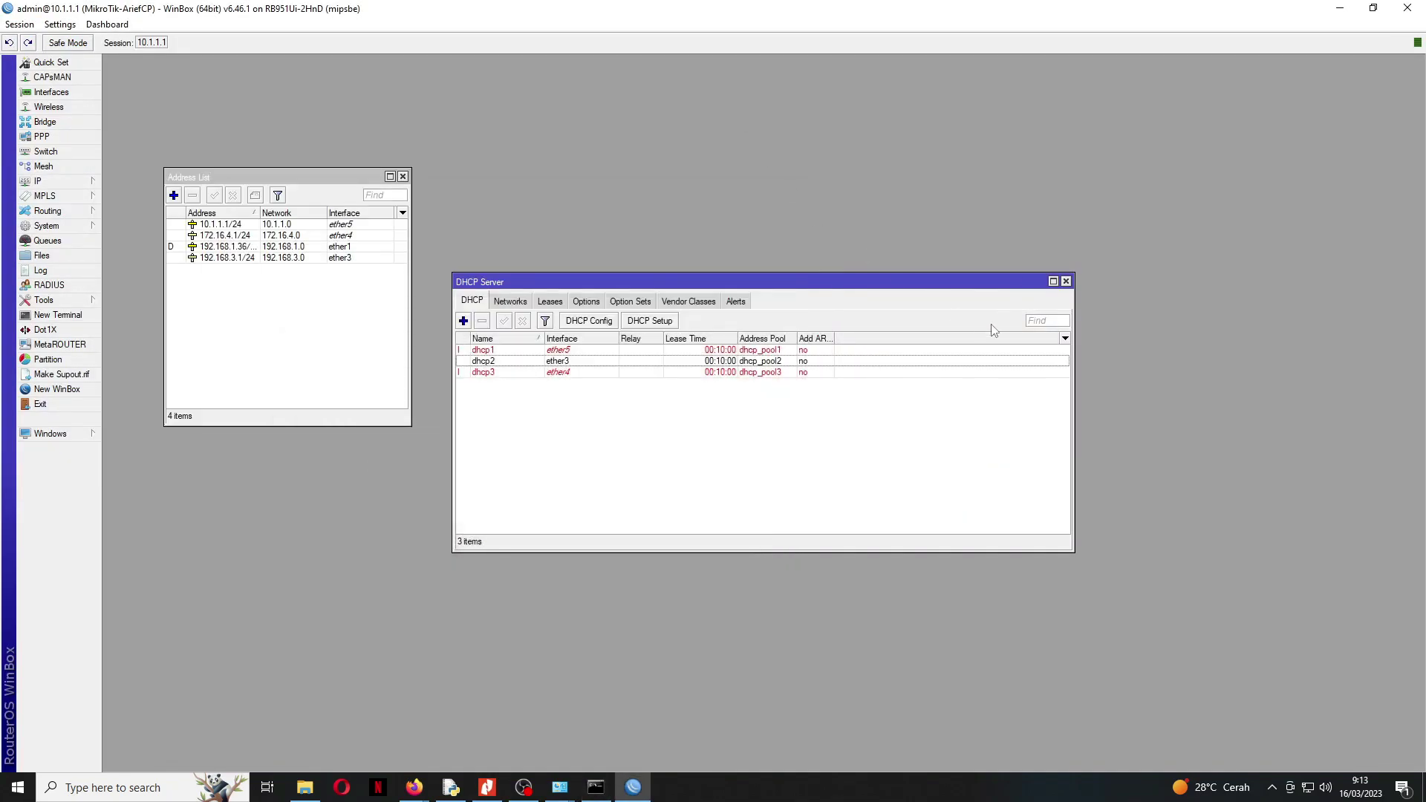
pyautogui.click(1066, 282)
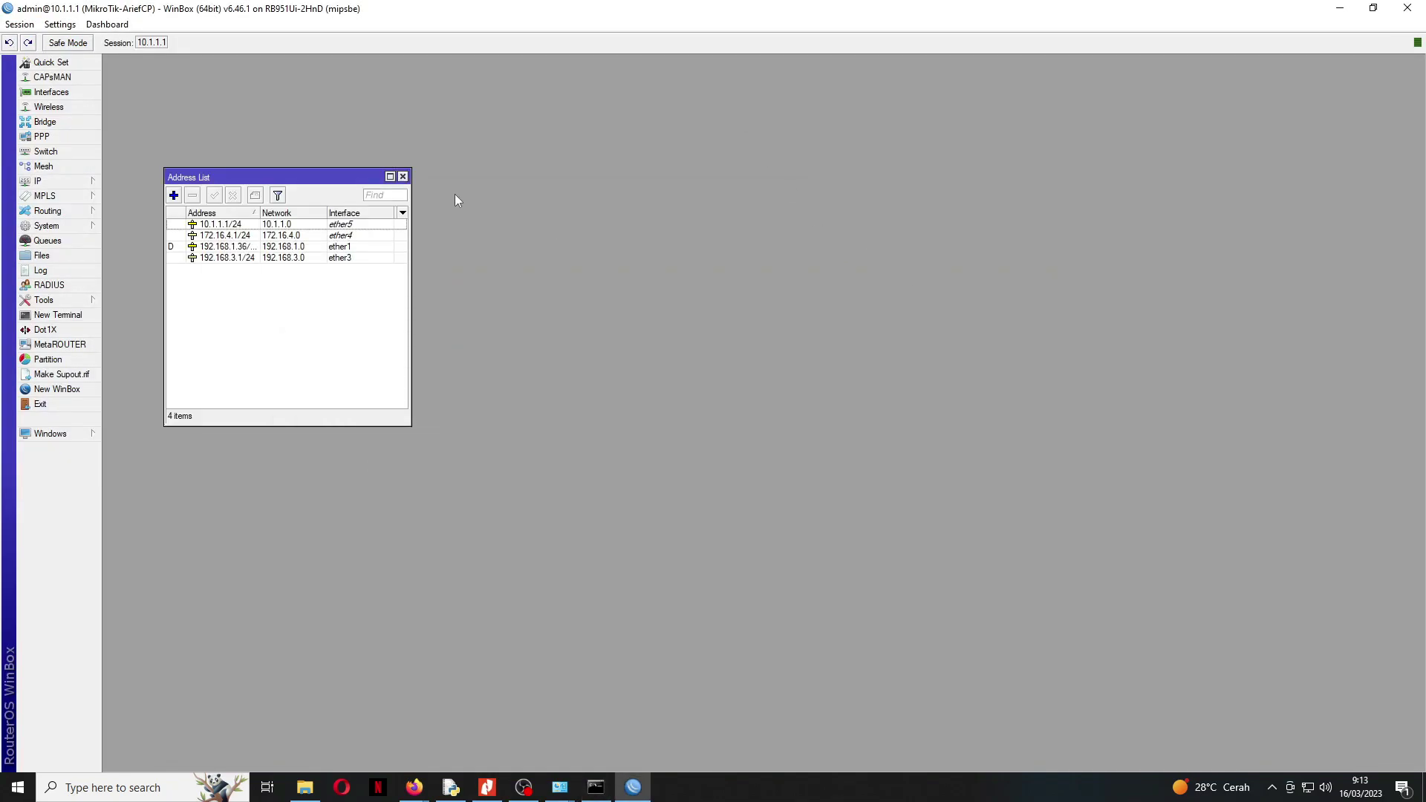
pyautogui.click(403, 177)
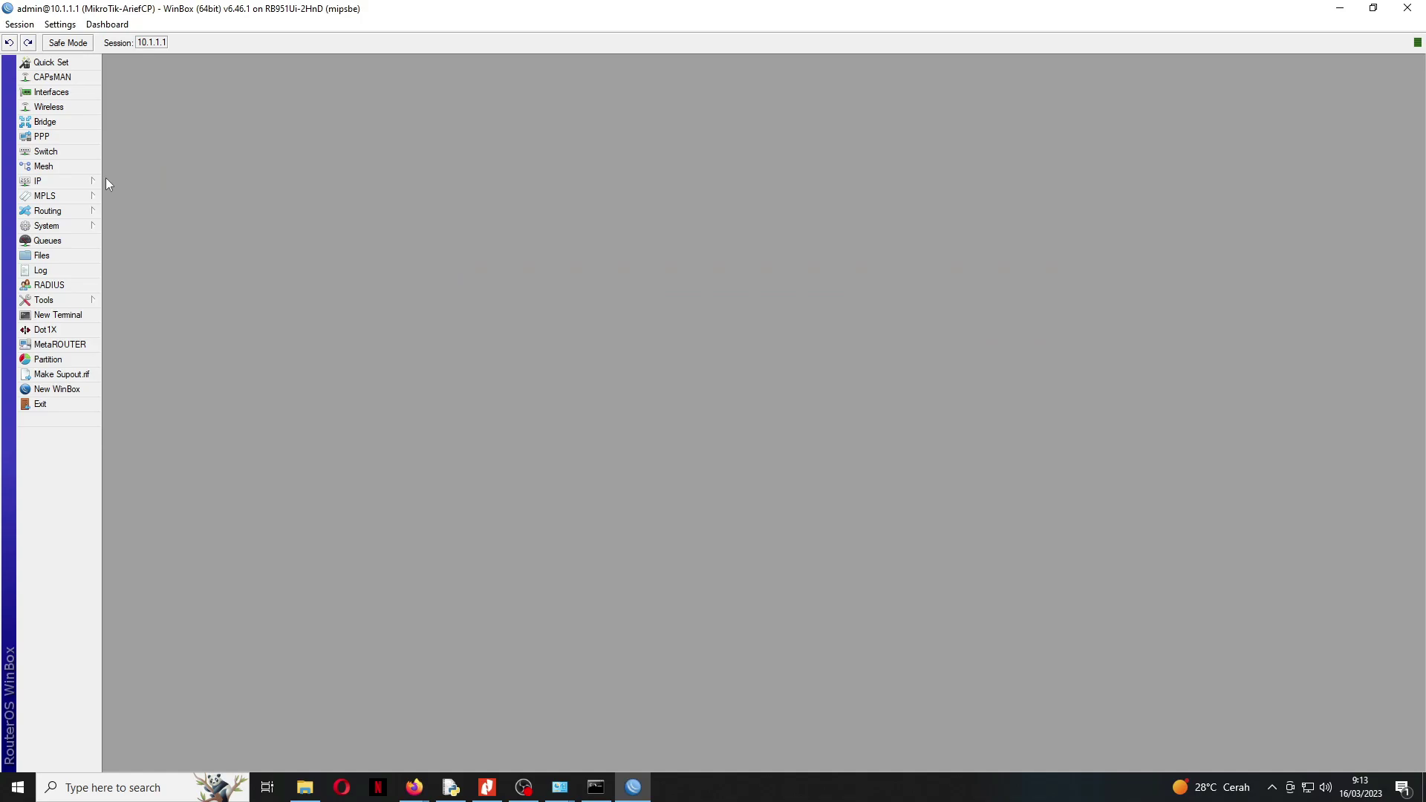
# Step: Open the router's DHCP Client list and IP Address List and arrange the two windows side by side
pyautogui.click(64, 183)
pyautogui.click(134, 242)
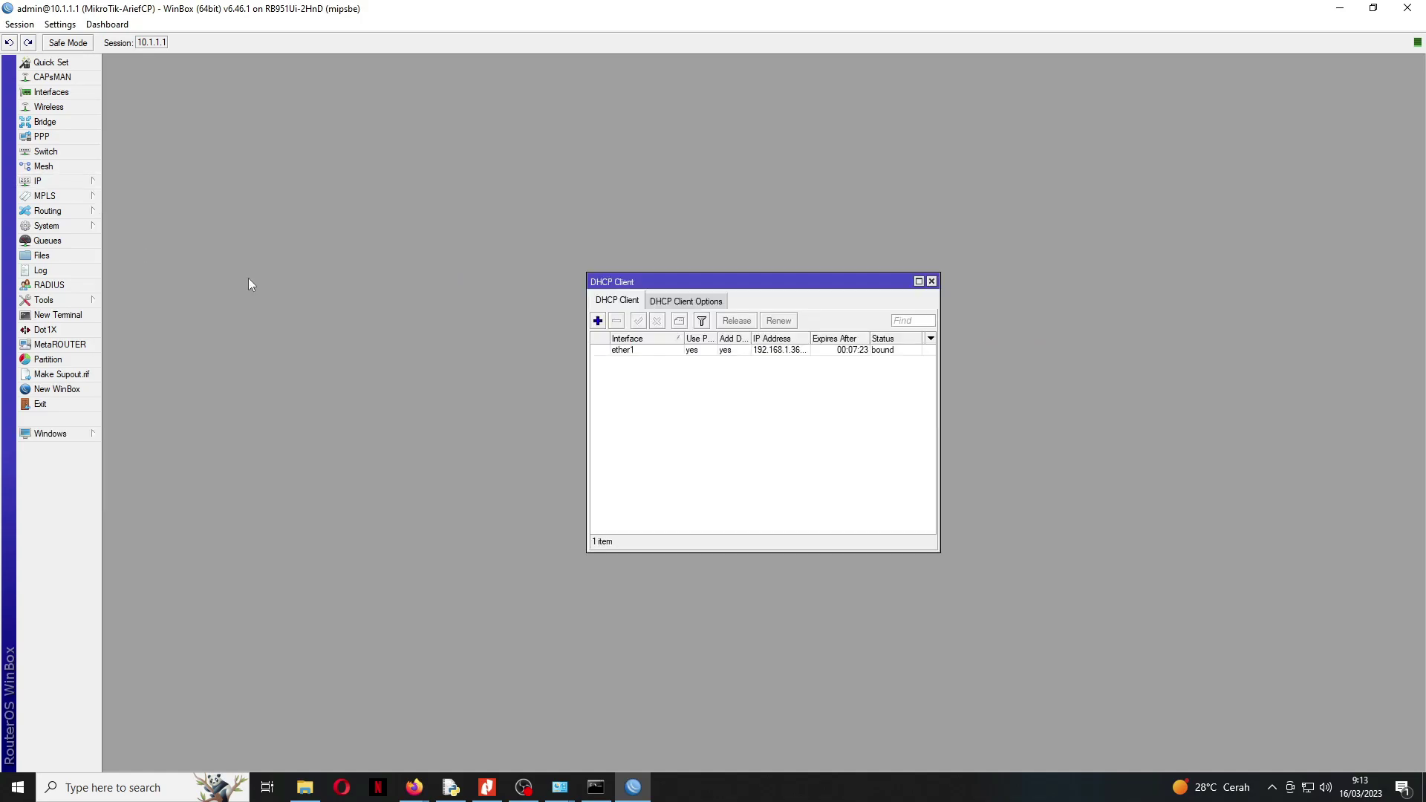
pyautogui.moveTo(819, 279); pyautogui.dragTo(1303, 69)
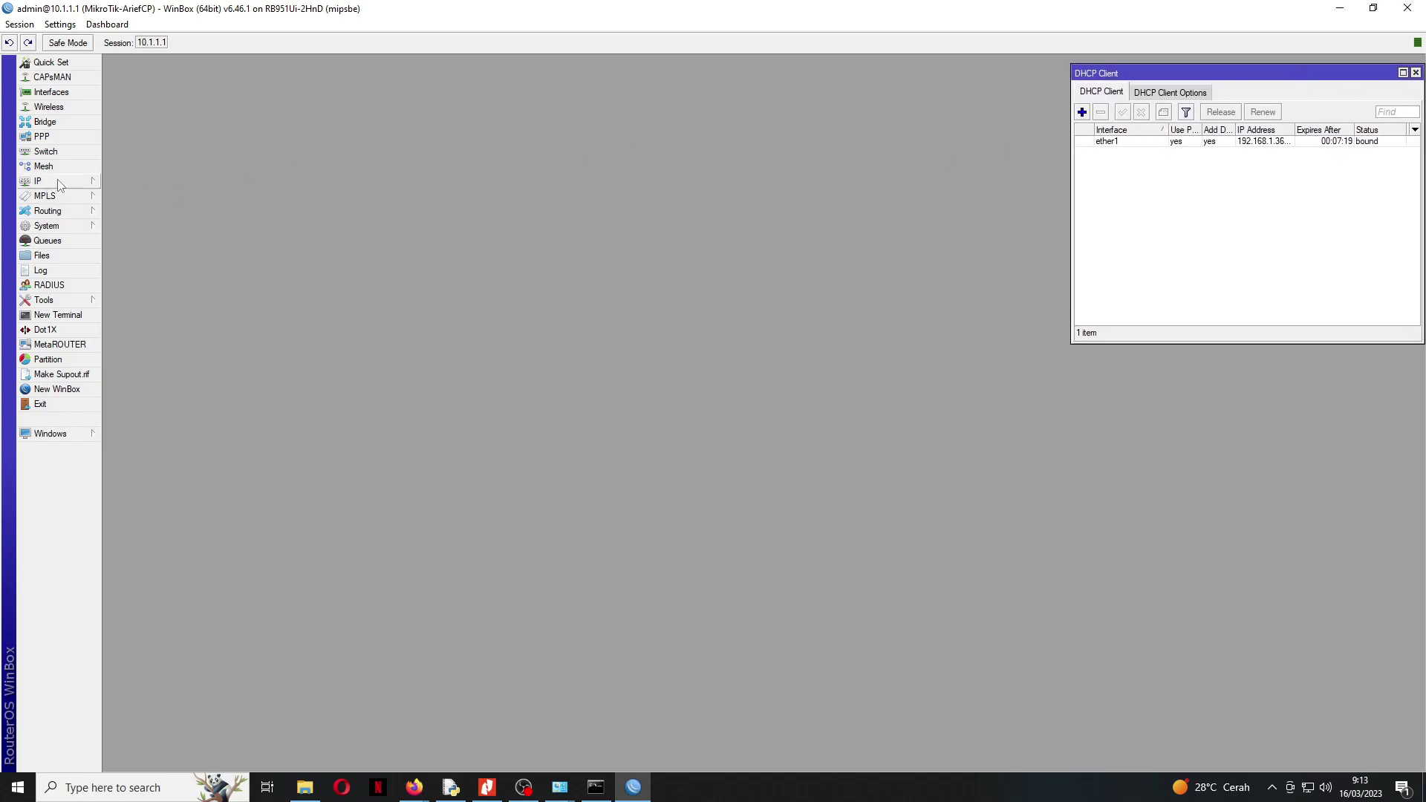
pyautogui.click(93, 183)
pyautogui.click(128, 213)
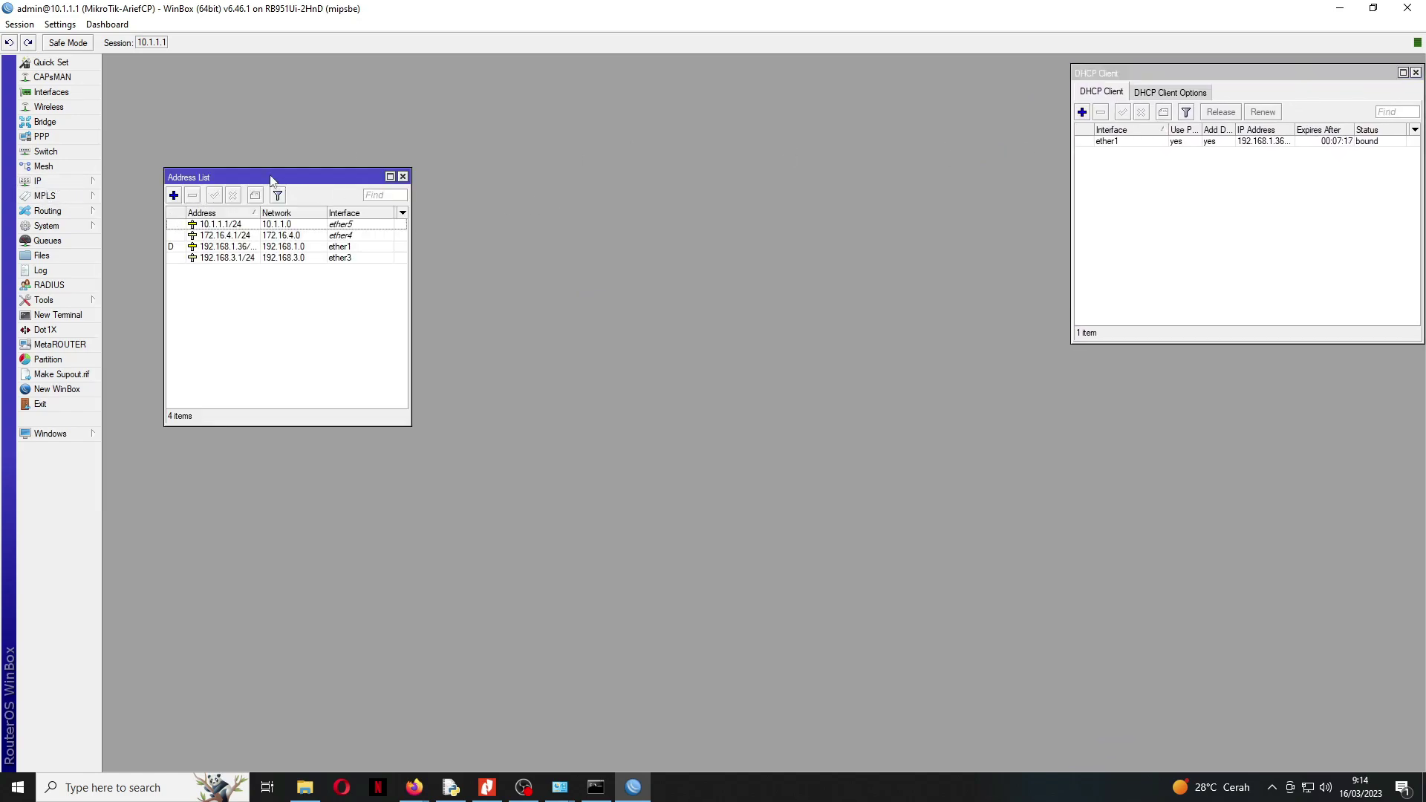
pyautogui.moveTo(204, 177); pyautogui.dragTo(857, 72)
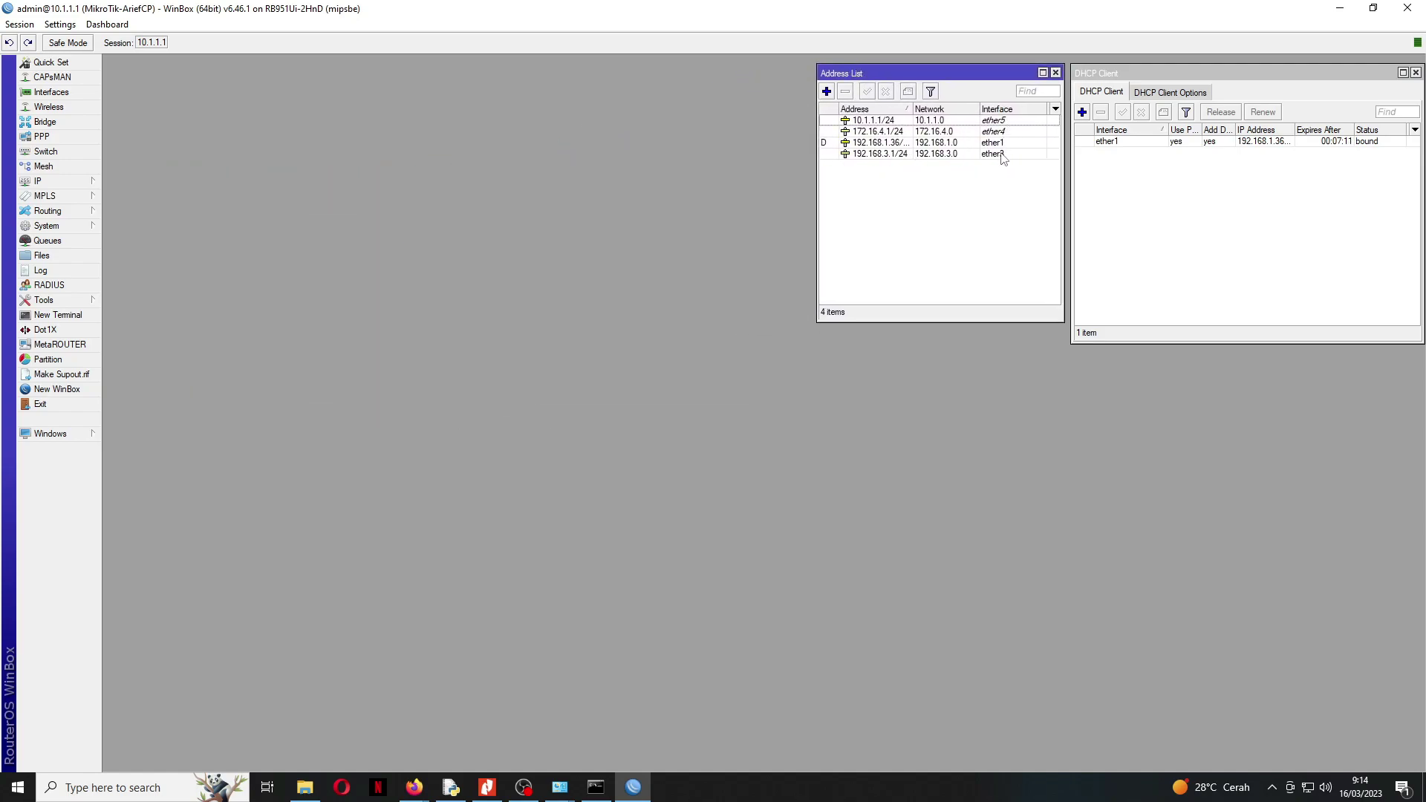
# Step: Check the ether1 address against its DHCP client entry and open the firewall NAT rules beside the Address List
pyautogui.click(965, 142)
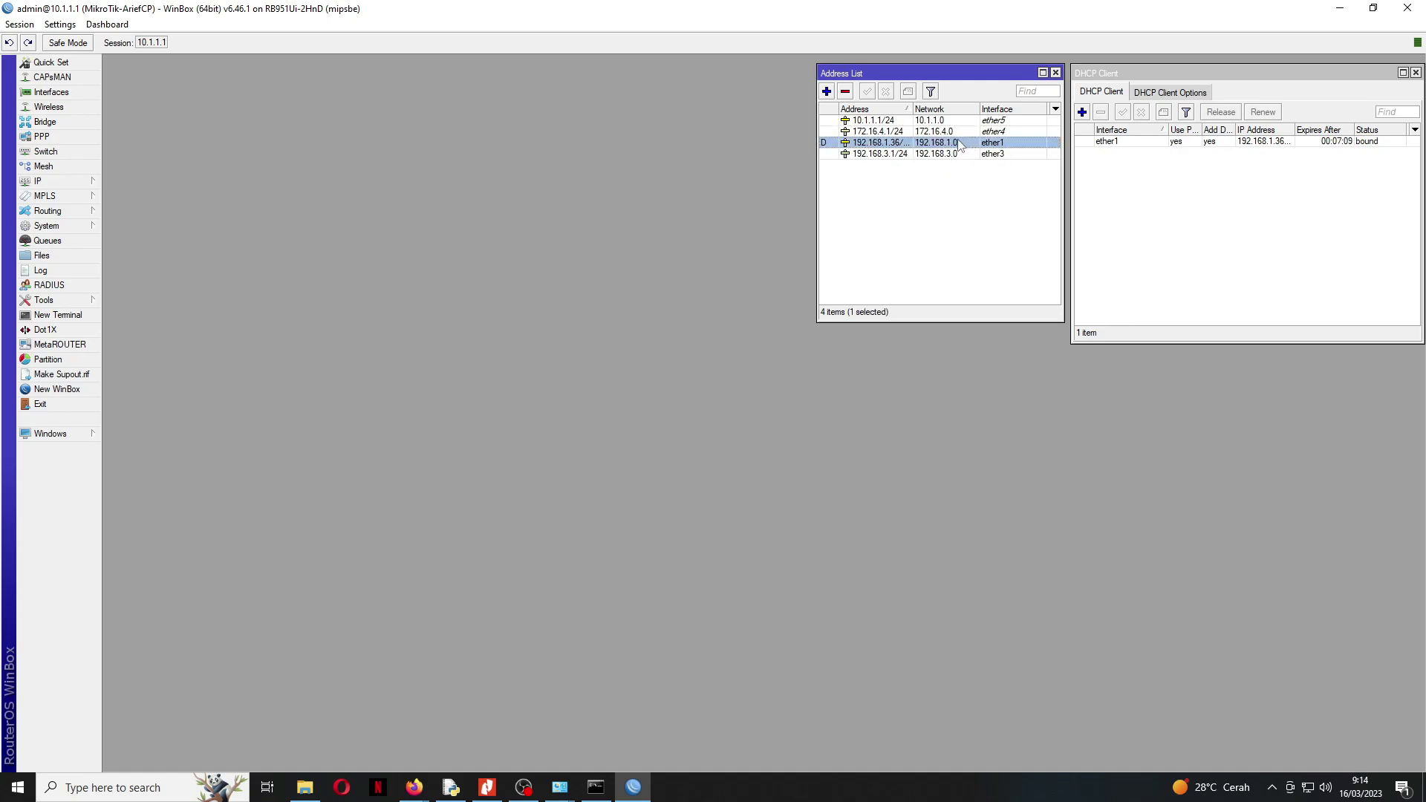
pyautogui.click(1189, 142)
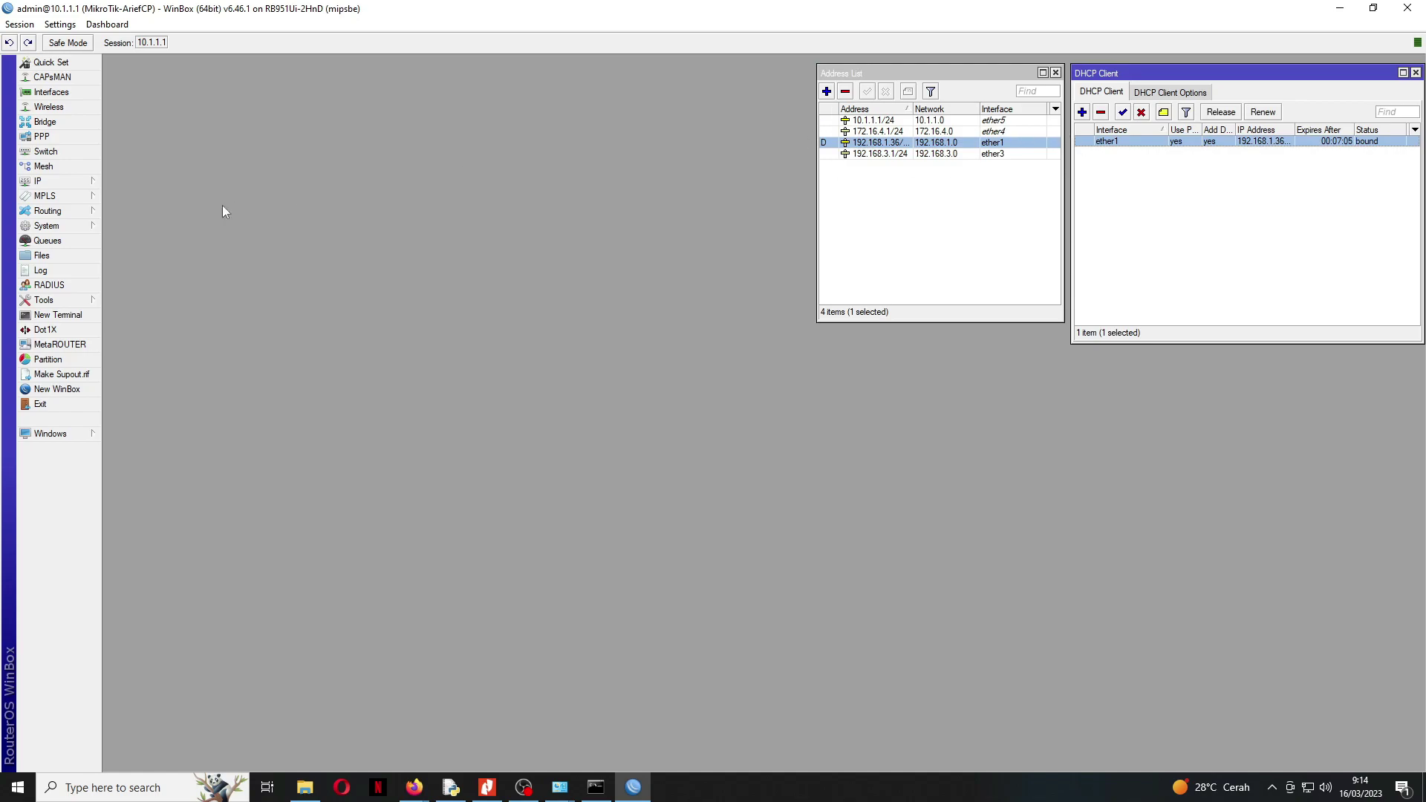
pyautogui.click(67, 183)
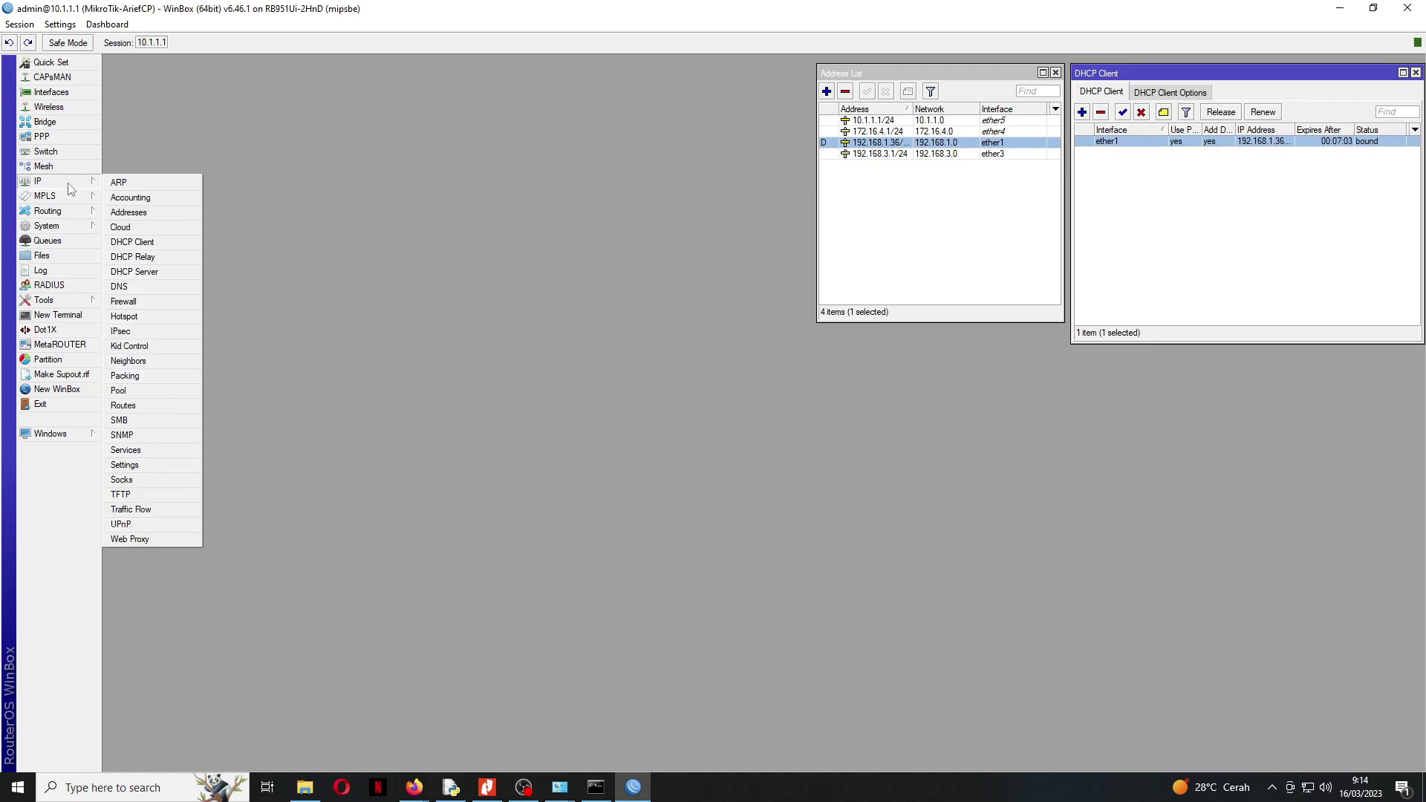
pyautogui.click(123, 302)
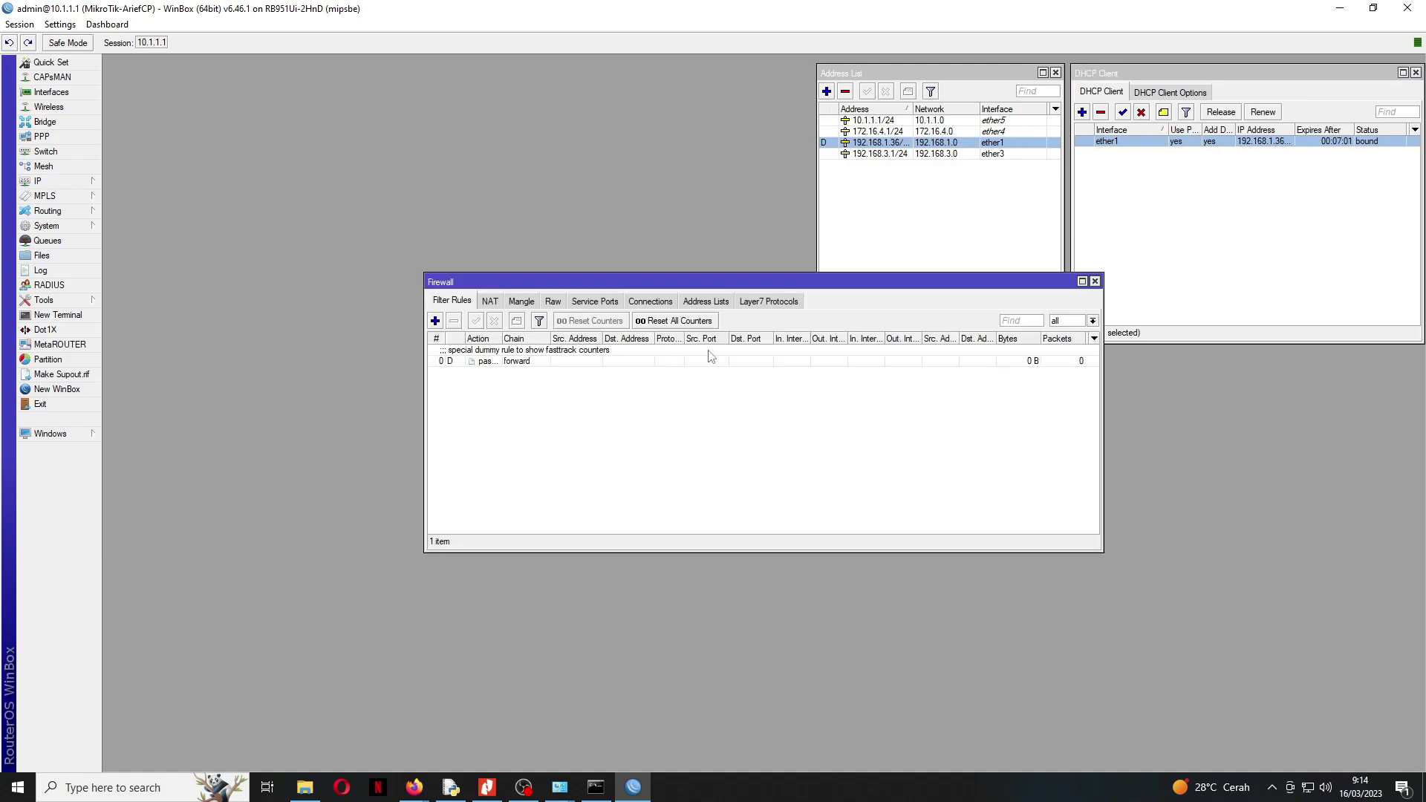
pyautogui.click(490, 301)
pyautogui.moveTo(549, 278); pyautogui.dragTo(311, 72)
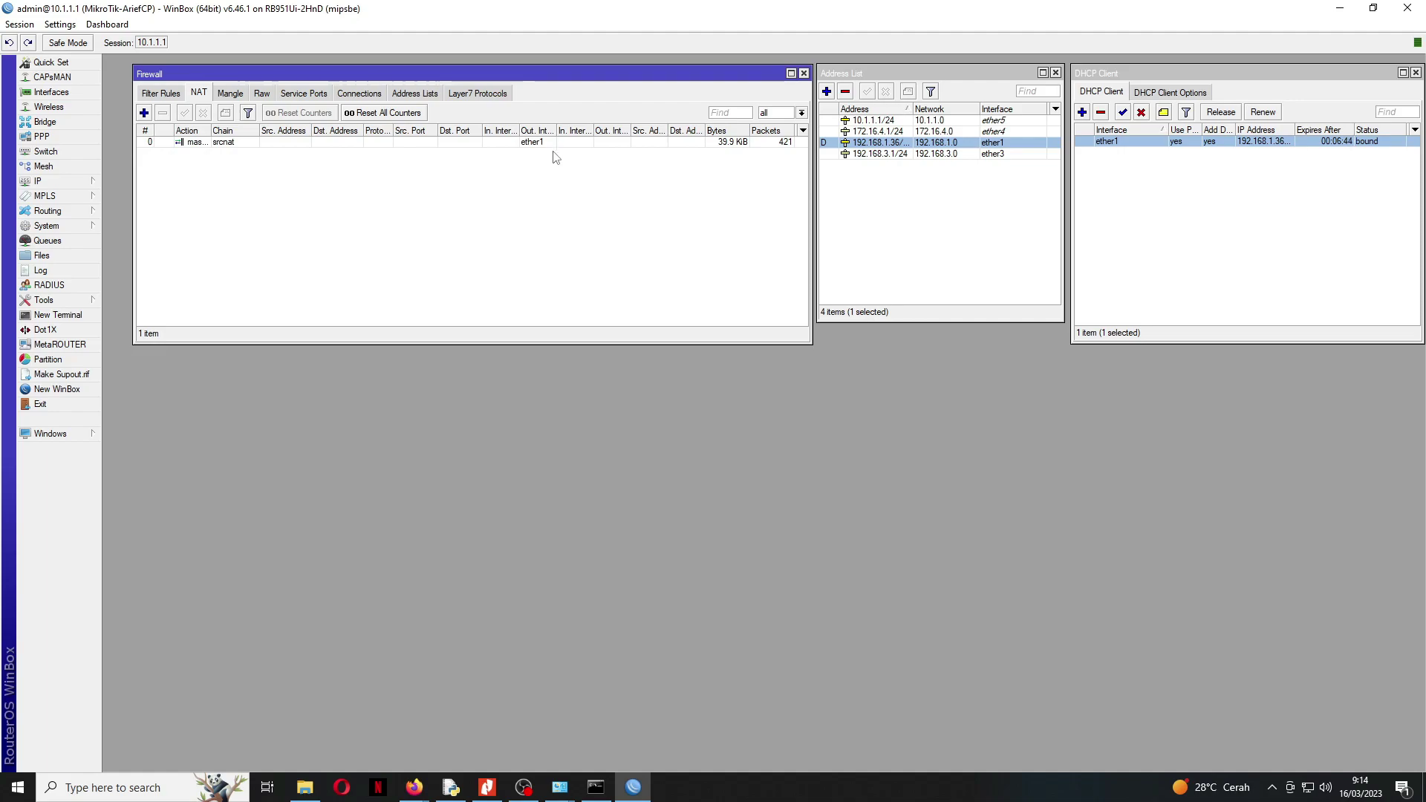
# Step: Open the router's DHCP Server list below the DHCP Client window and check the ether4 and ether3 server entries
pyautogui.click(52, 181)
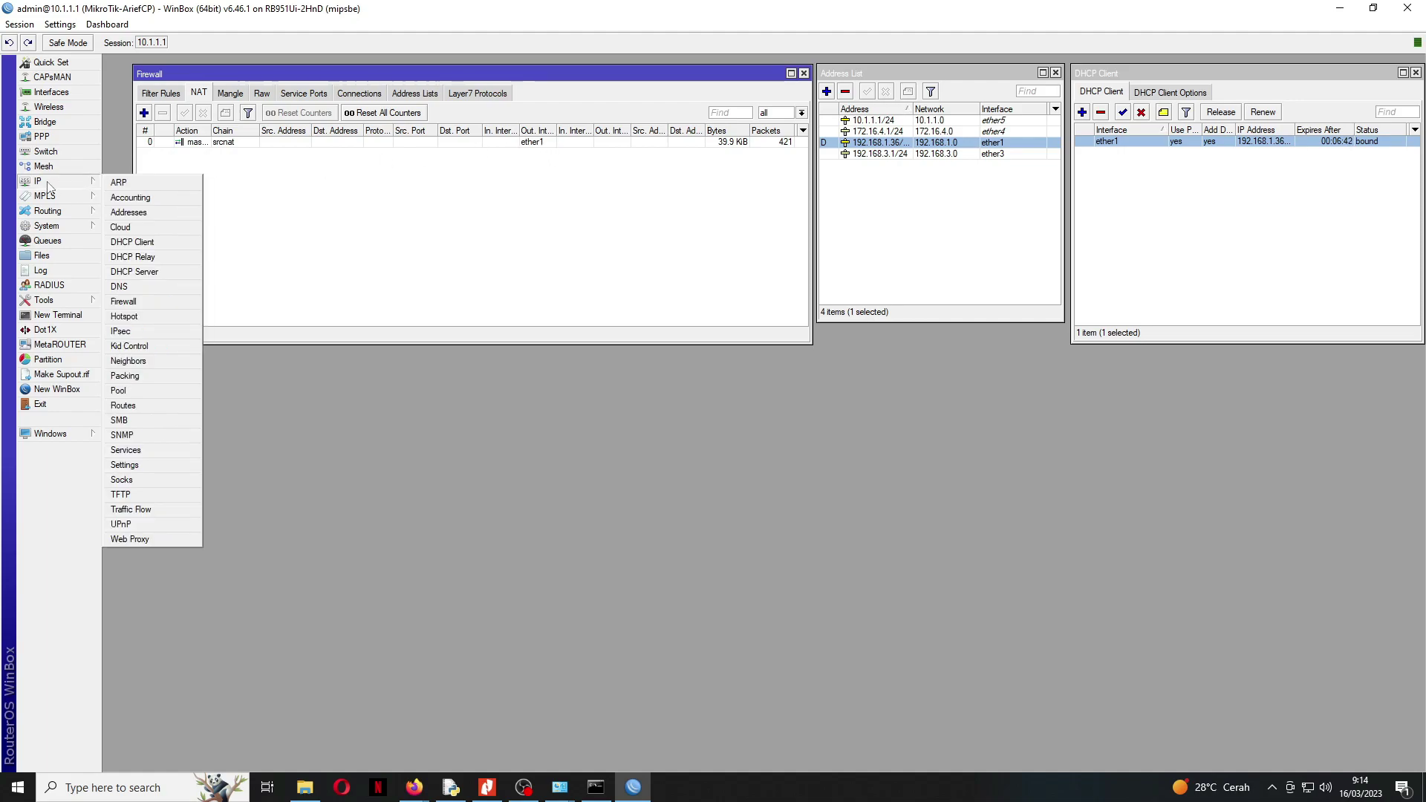
pyautogui.click(134, 272)
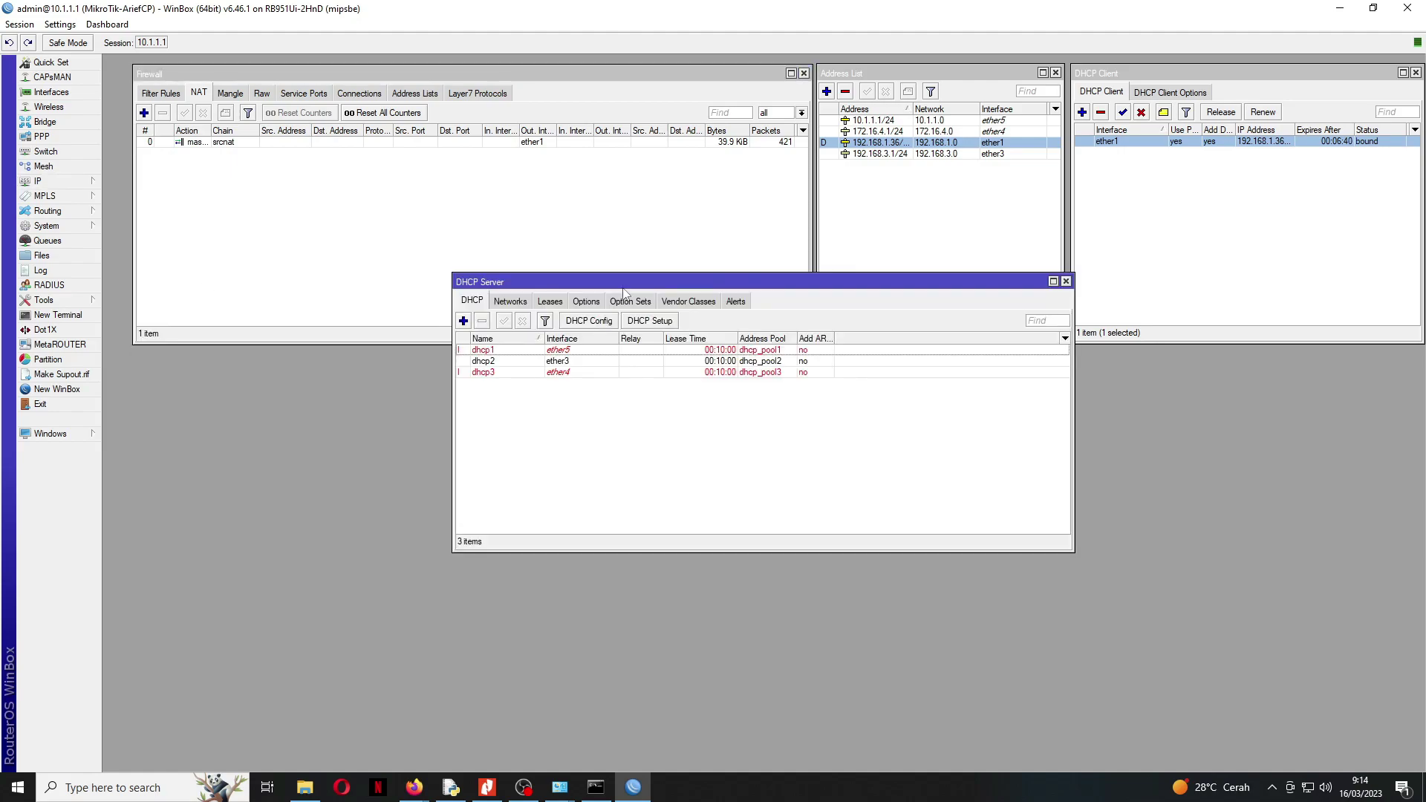
pyautogui.moveTo(628, 292); pyautogui.dragTo(972, 361)
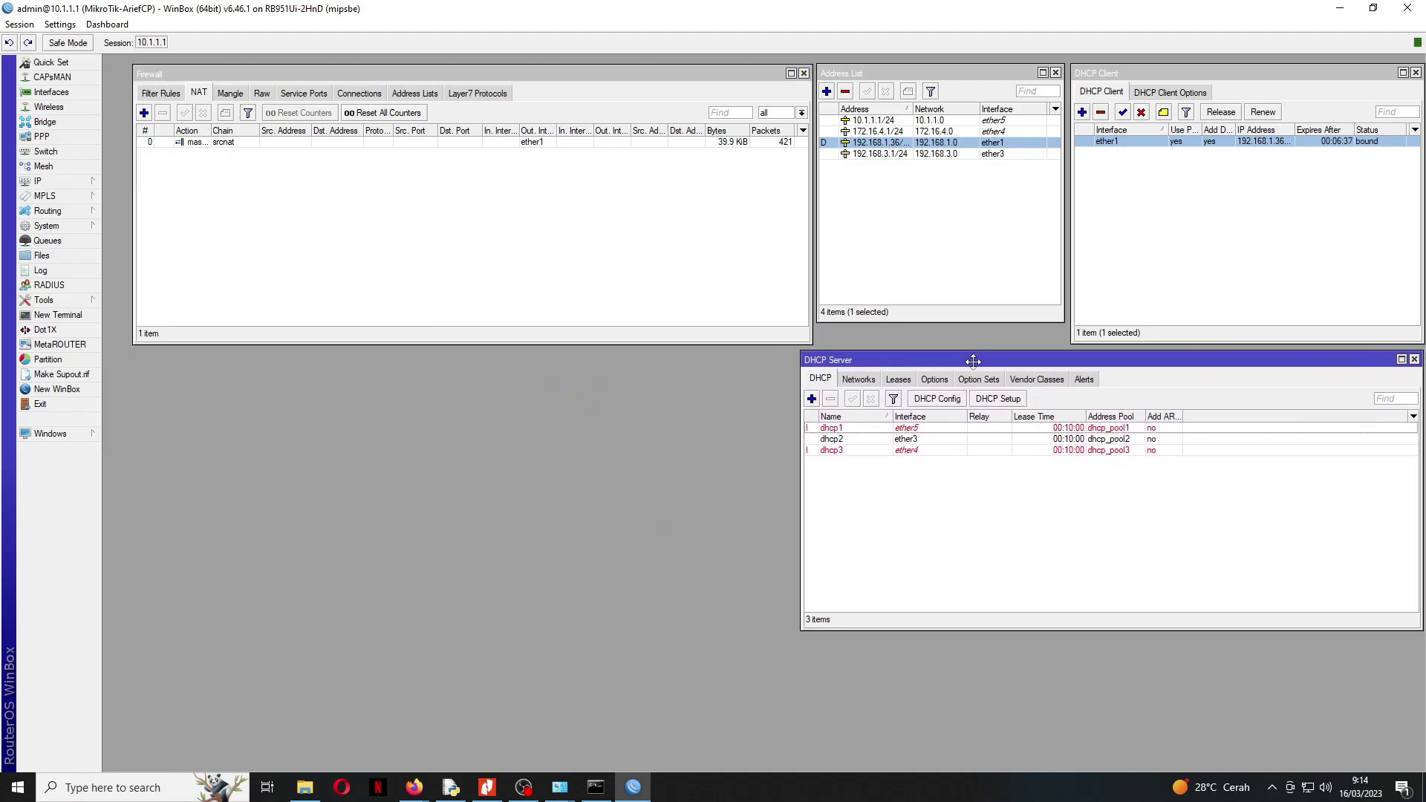
pyautogui.click(929, 451)
pyautogui.click(918, 439)
# Step: Switch to the assignment PDF, review the topology diagram's interface names and IP addresses, and return to WinBox
pyautogui.click(487, 789)
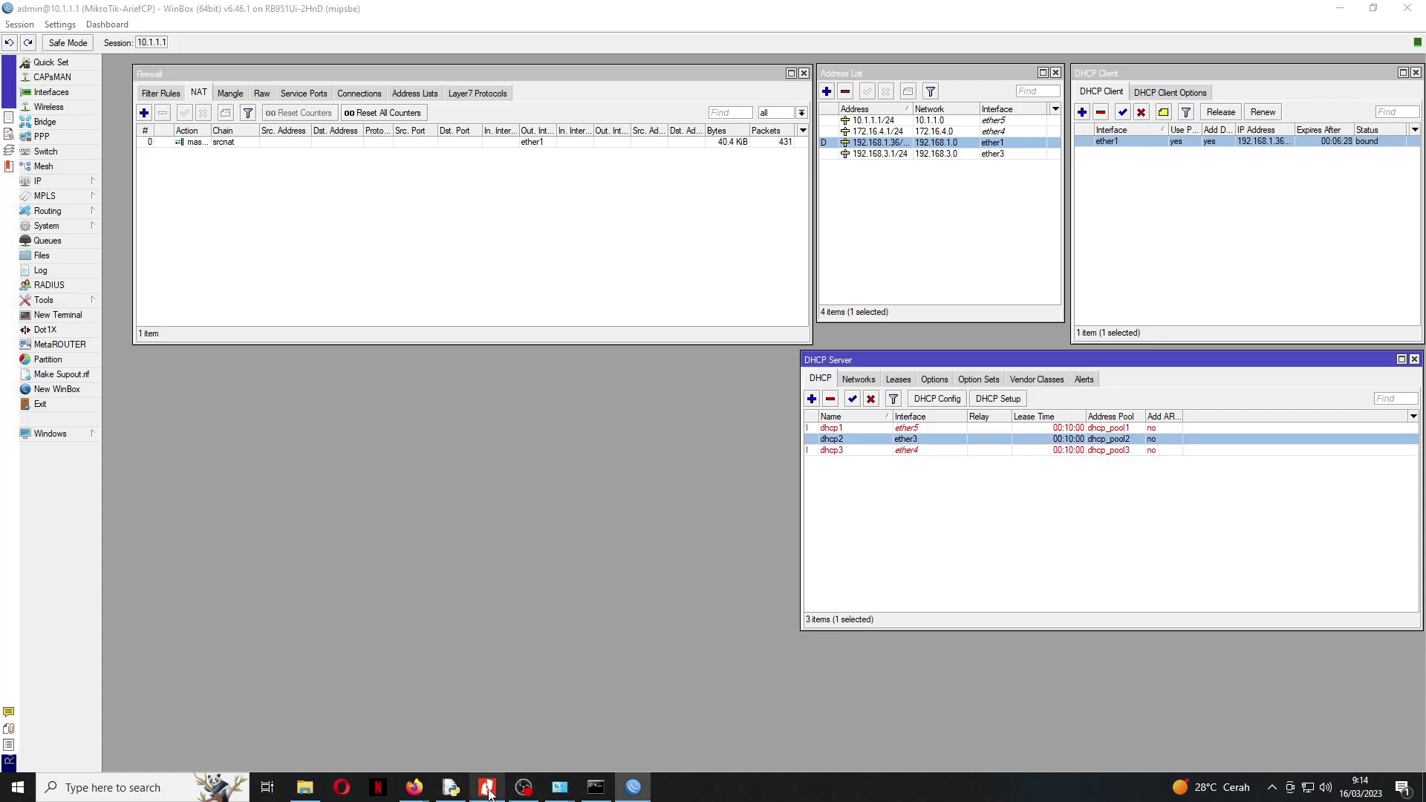
pyautogui.scroll(3, 646, 478)
pyautogui.scroll(10, 654, 493)
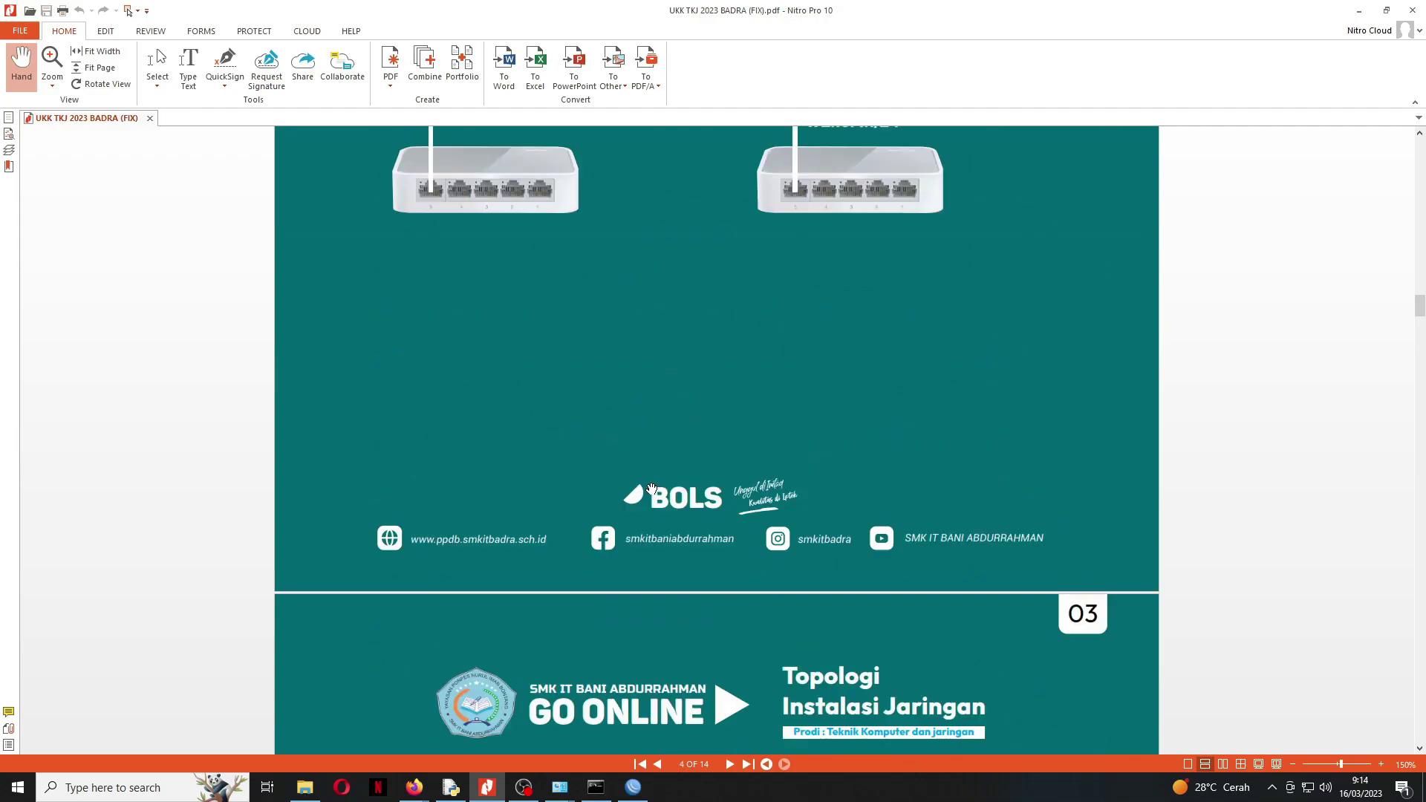
pyautogui.scroll(-2, 505, 538)
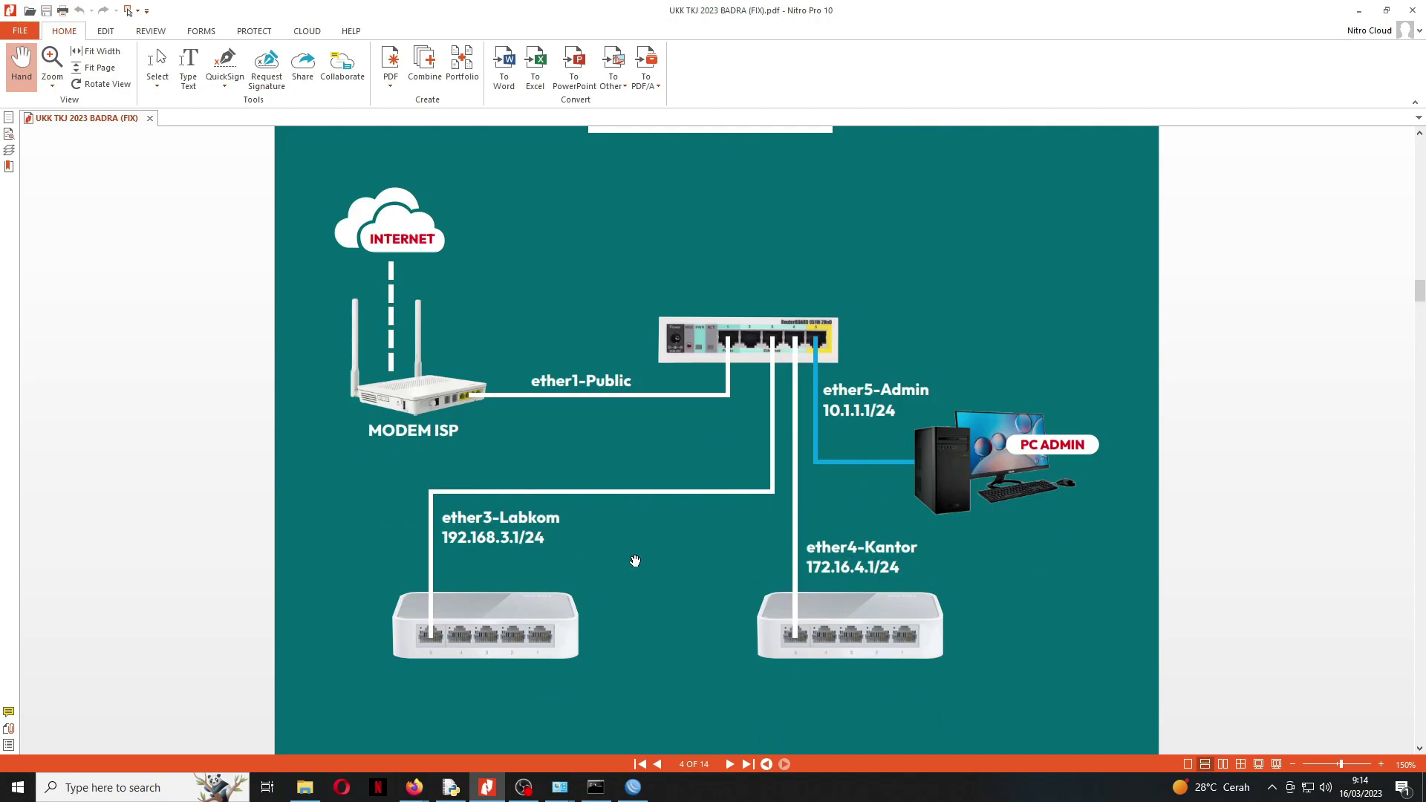
pyautogui.click(483, 796)
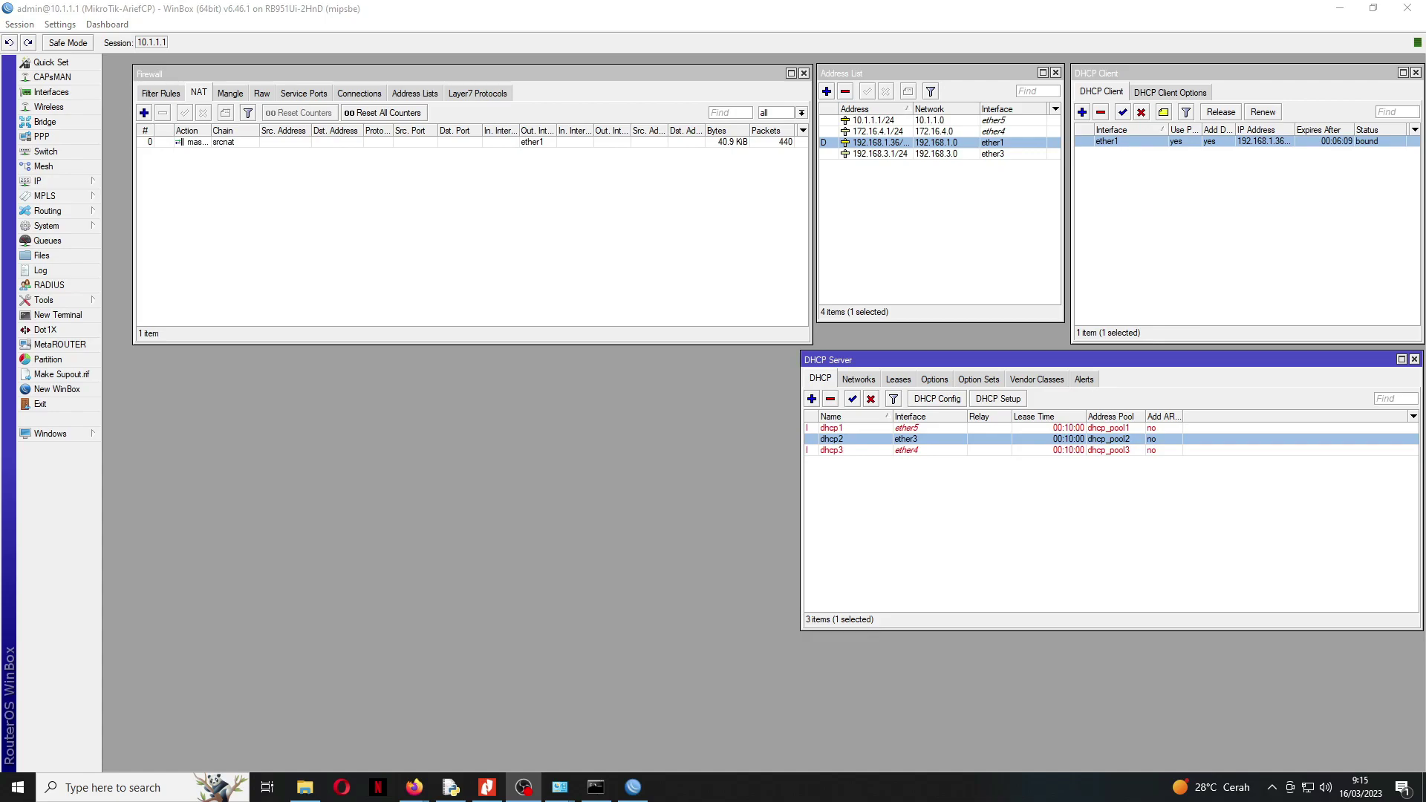
pyautogui.click(808, 496)
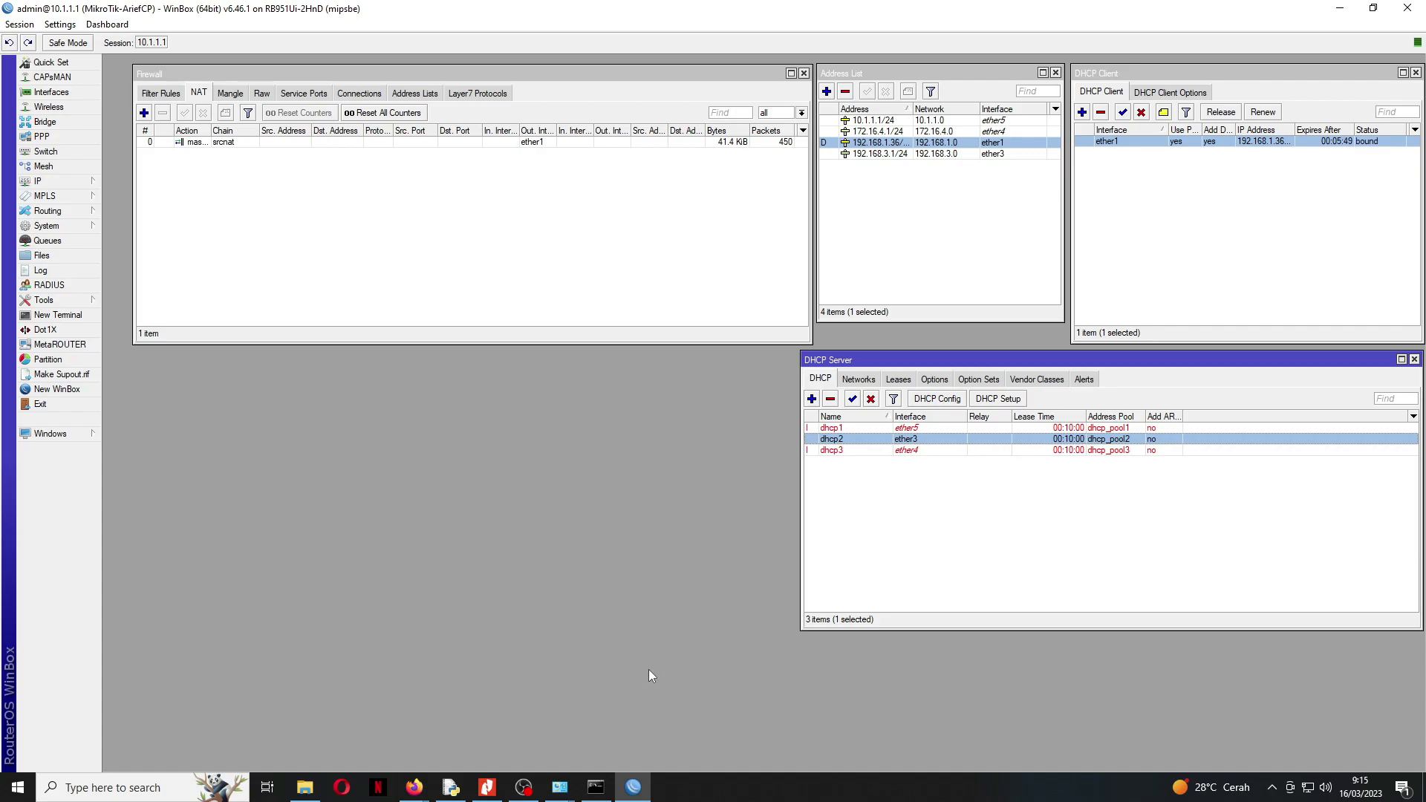
pyautogui.click(524, 786)
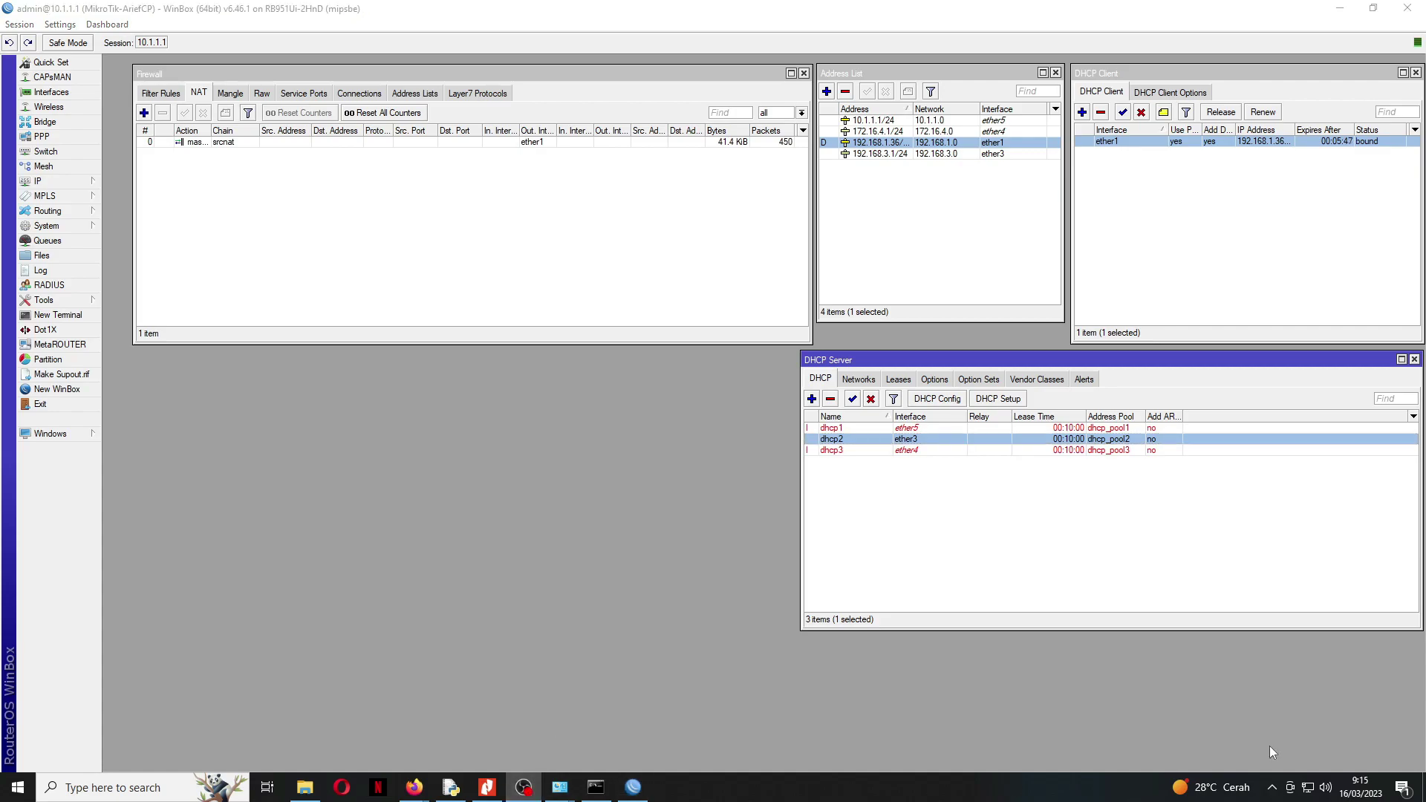